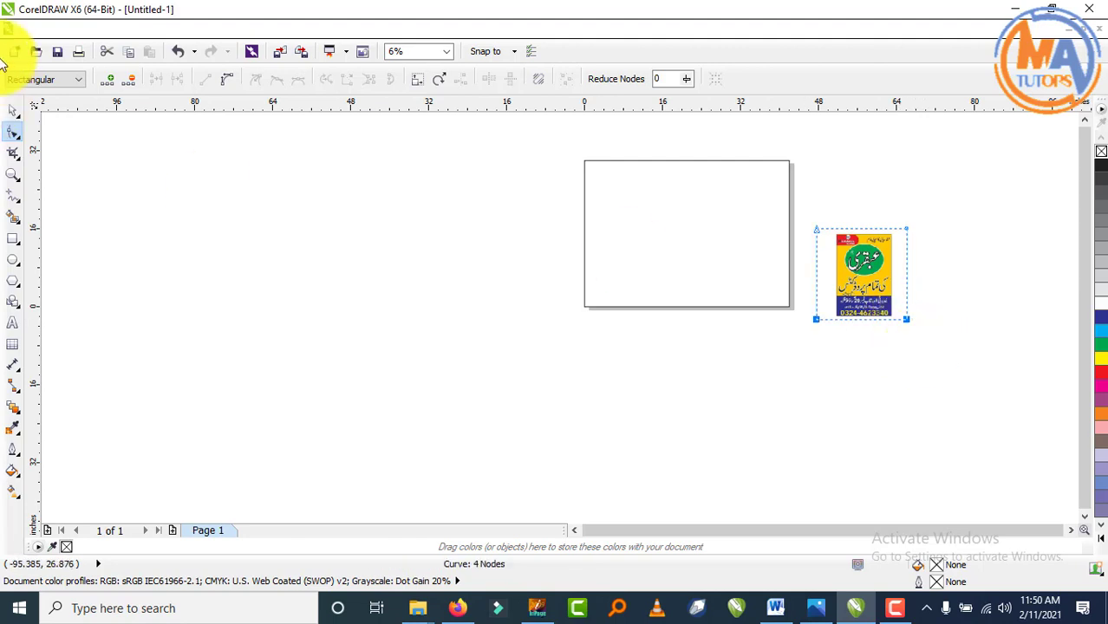
- Add a 42 × 30 inch rectangle that covers the page beside the reference poster
left_click(16, 108)
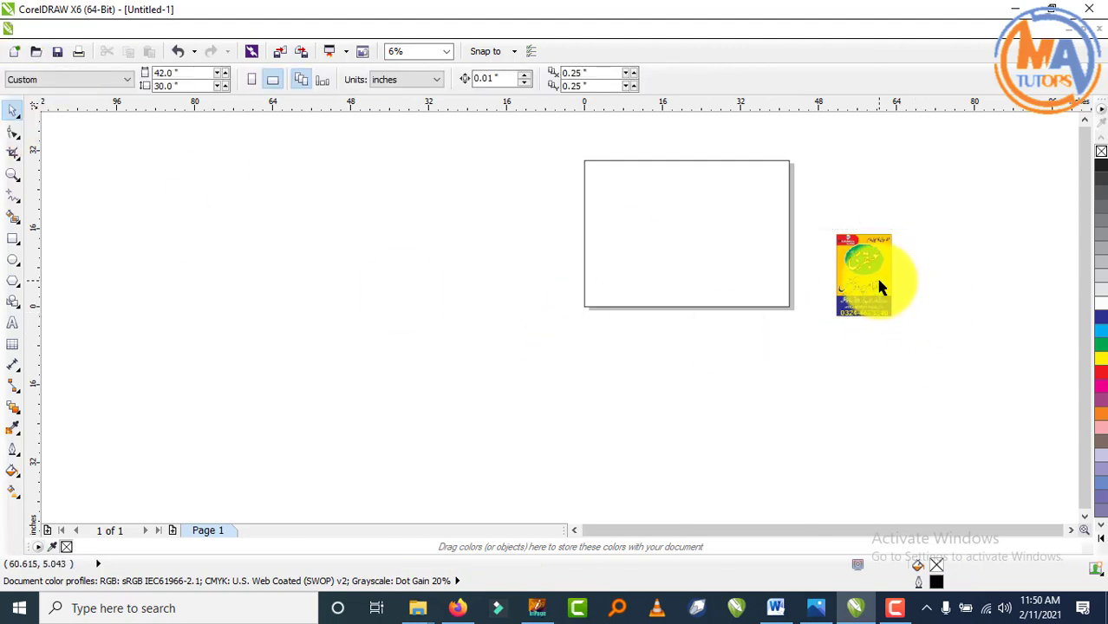
scroll(811, 248, "down", 1)
scroll(806, 239, "up", 4)
scroll(786, 186, "down", 2)
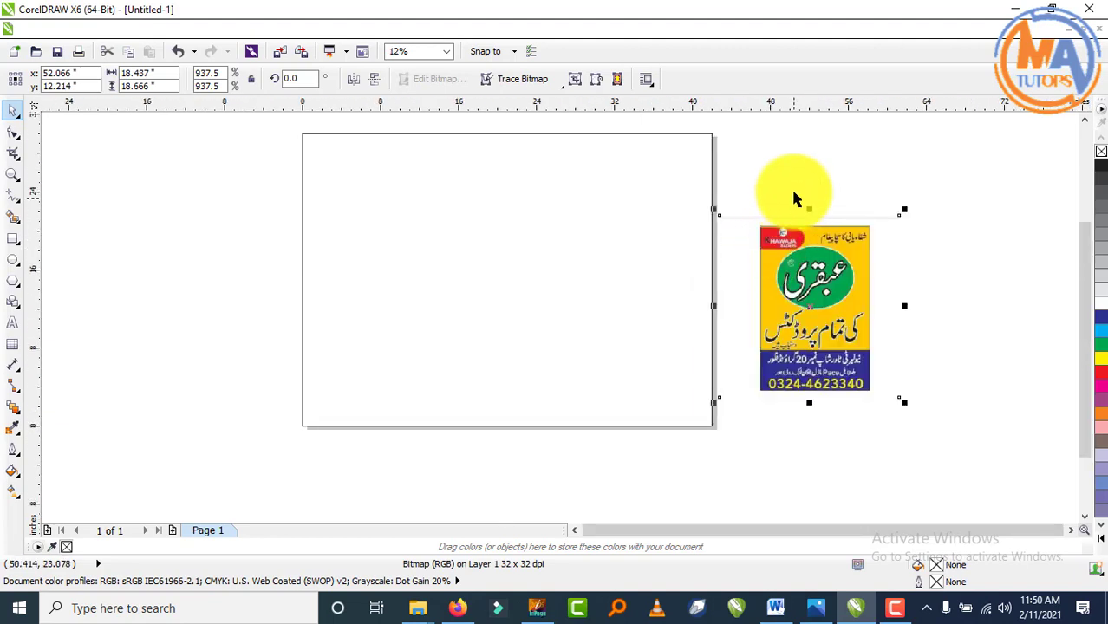
scroll(743, 210, "up", 1)
scroll(678, 254, "down", 1)
double_click(13, 239)
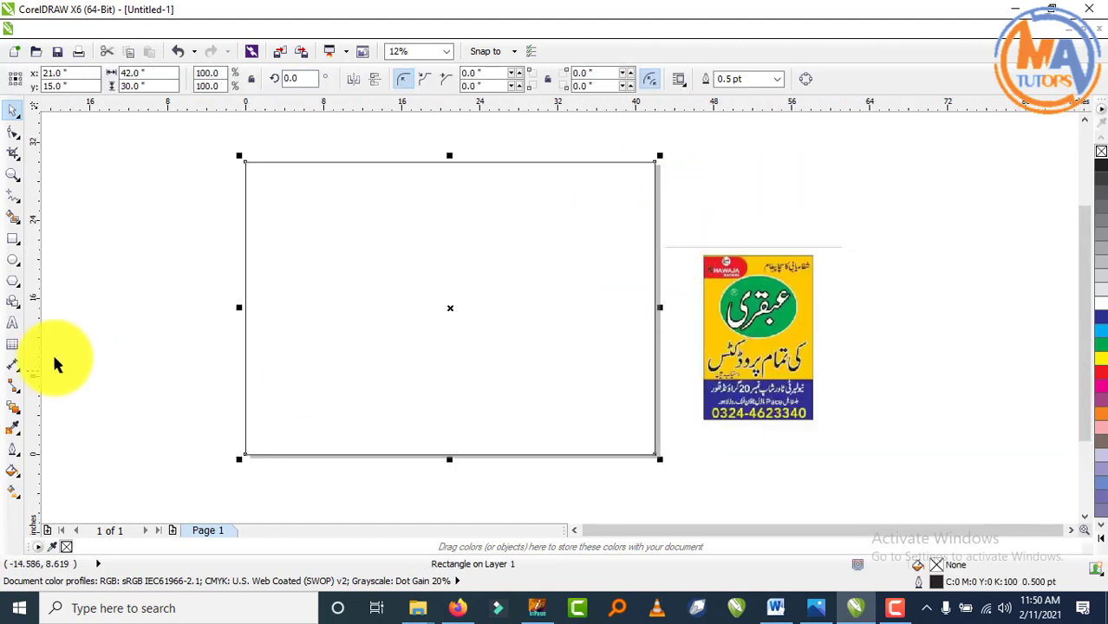
- Fill the page rectangle with yellow (#FEC901) sampled from the reference poster
left_click(14, 429)
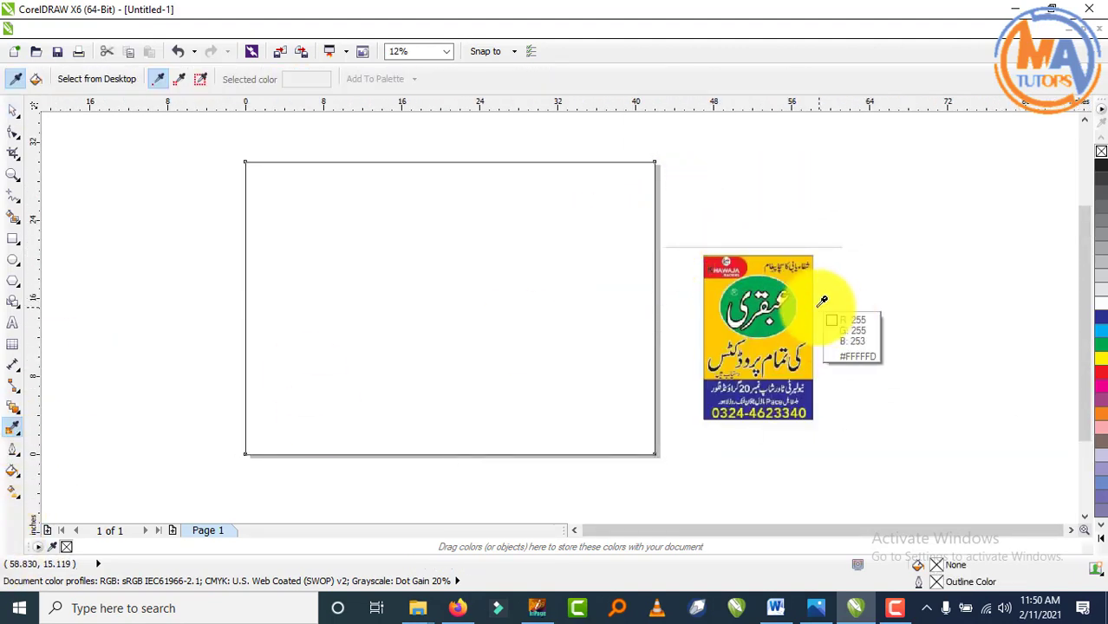
left_click(718, 314)
left_click(561, 318)
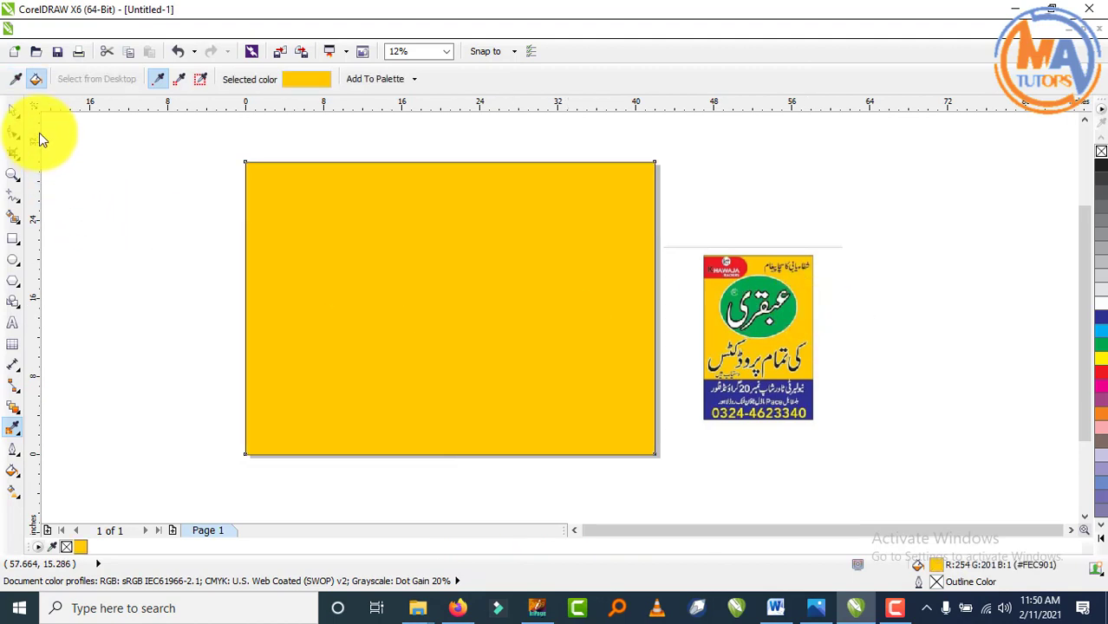
left_click(14, 112)
- Draw a roughly 16 × 10.9 inch ellipse in the upper middle of the page
key("Escape")
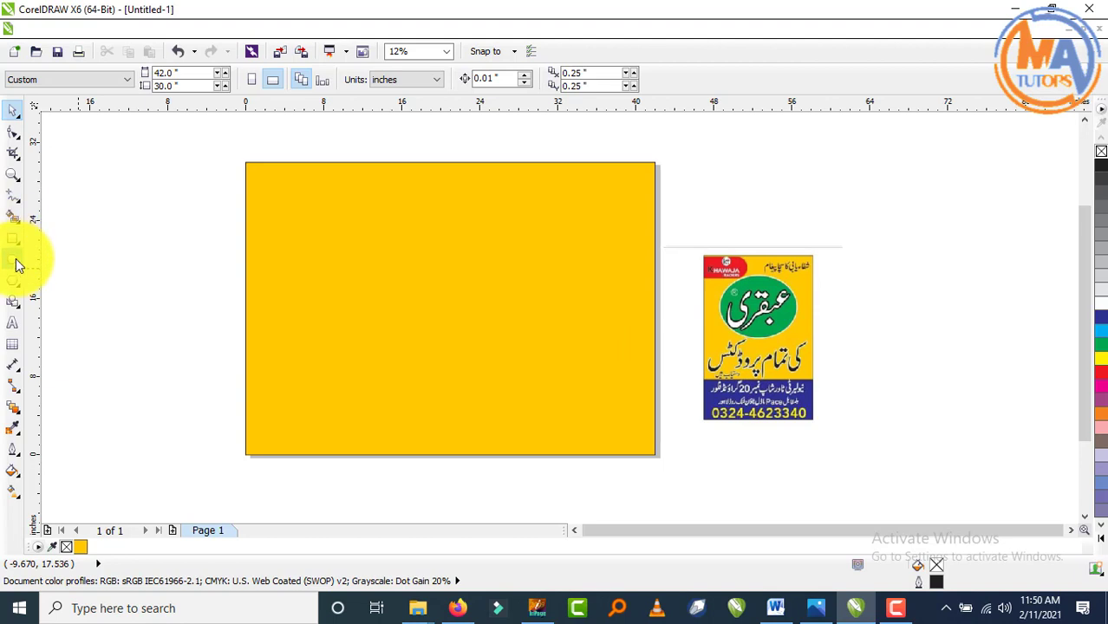
left_click(13, 259)
left_click_drag(379, 214, 537, 329)
- Give the ellipse a green fill and a white outline
left_click(13, 110)
left_click(81, 233)
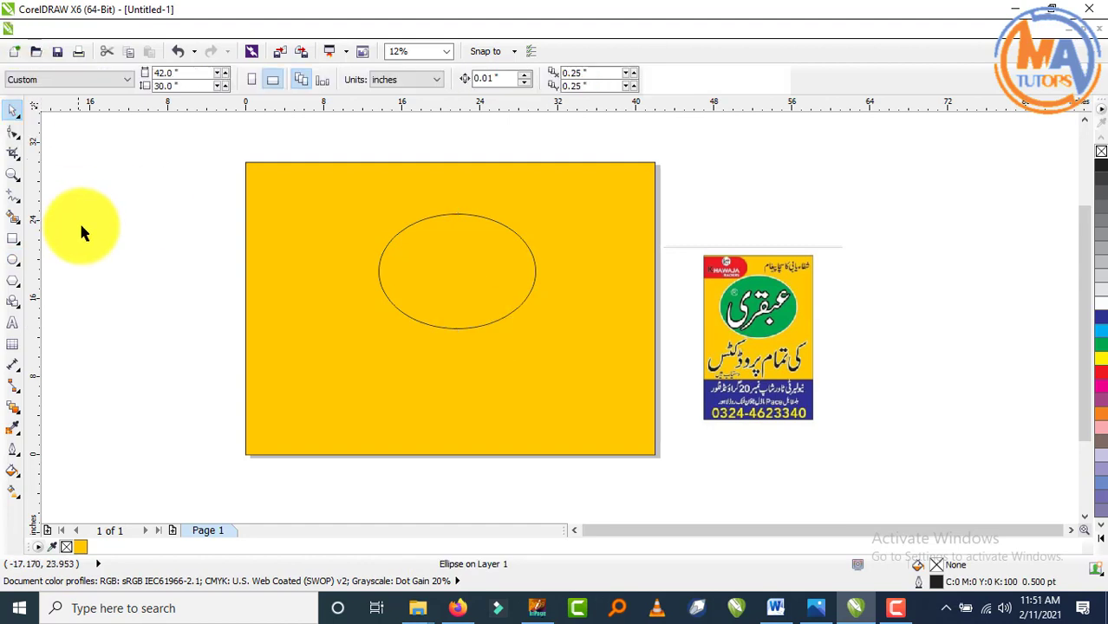
left_click(462, 244)
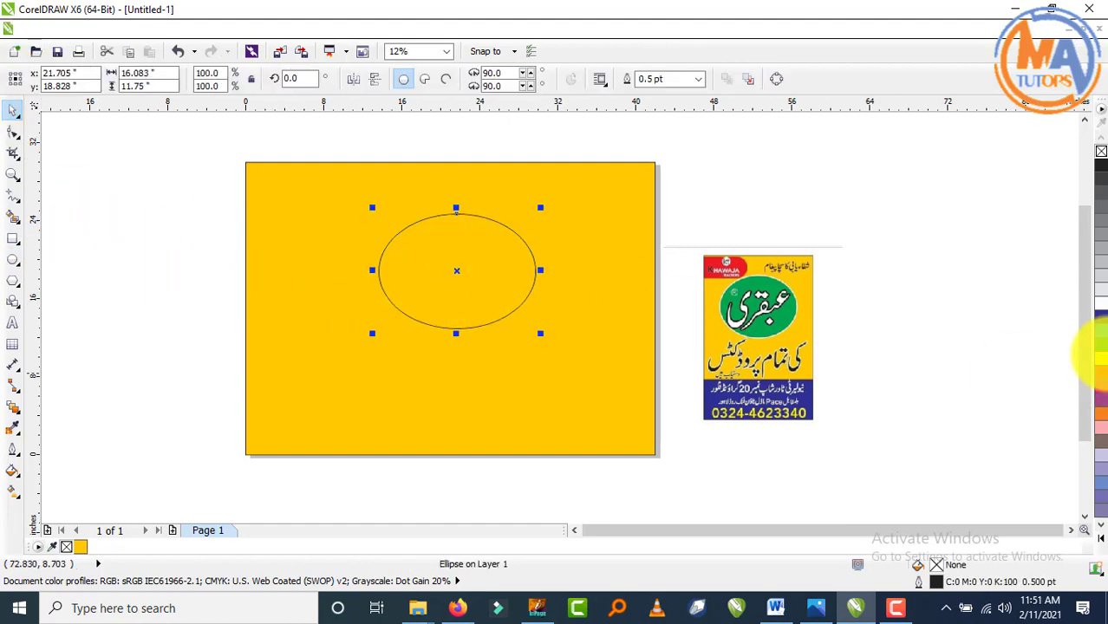
left_click(1103, 355)
right_click(453, 255)
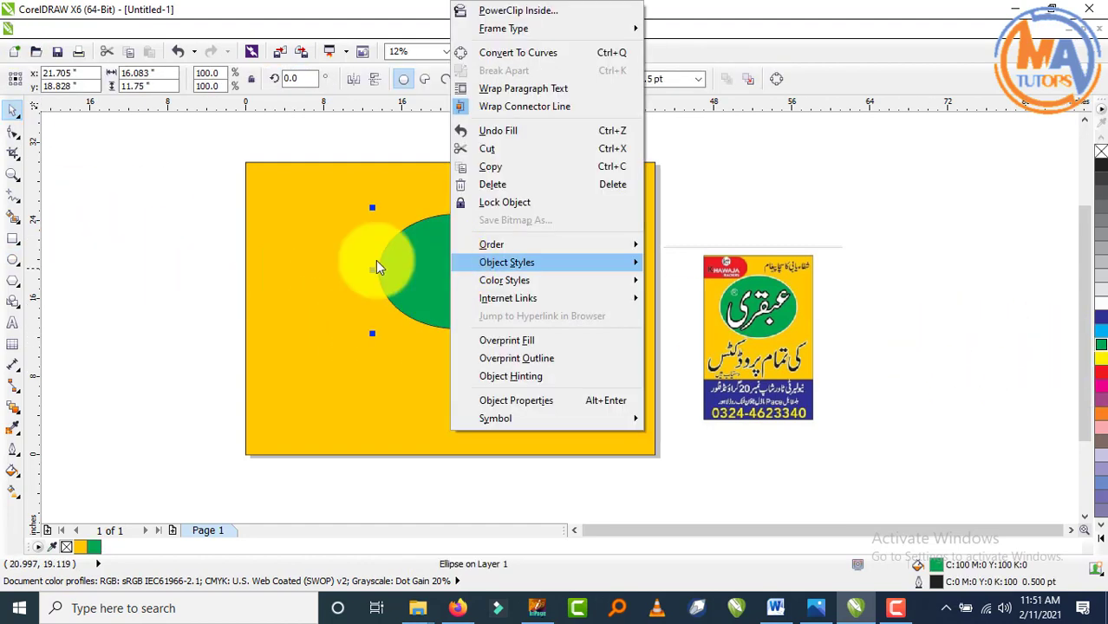
left_click(377, 265)
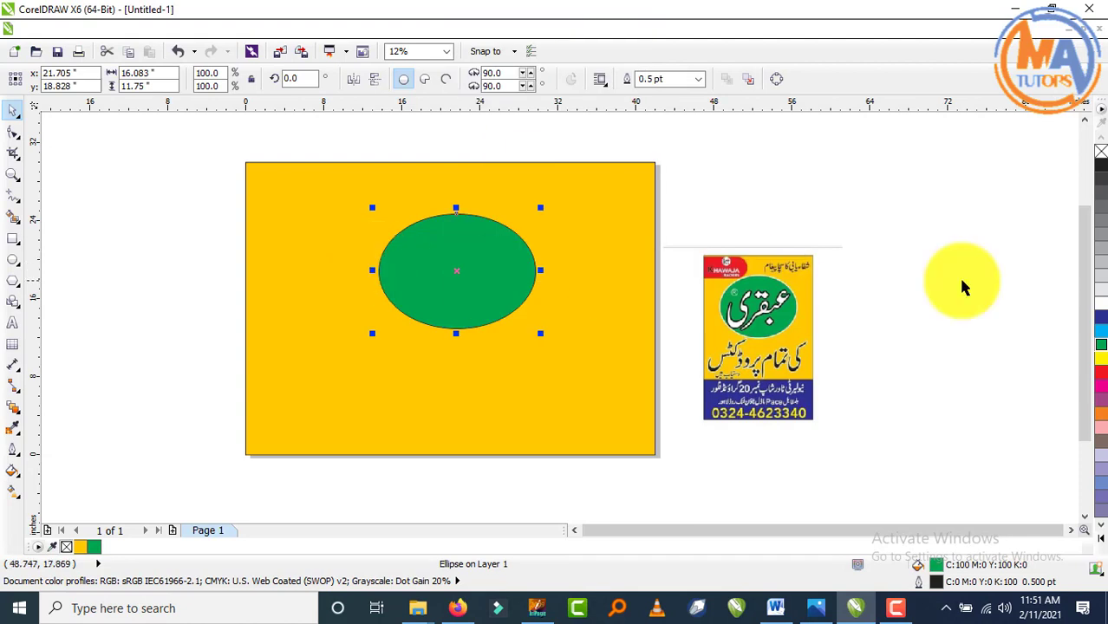
- Set the ellipse outline width to 16 pt
left_click(698, 79)
left_click(683, 121)
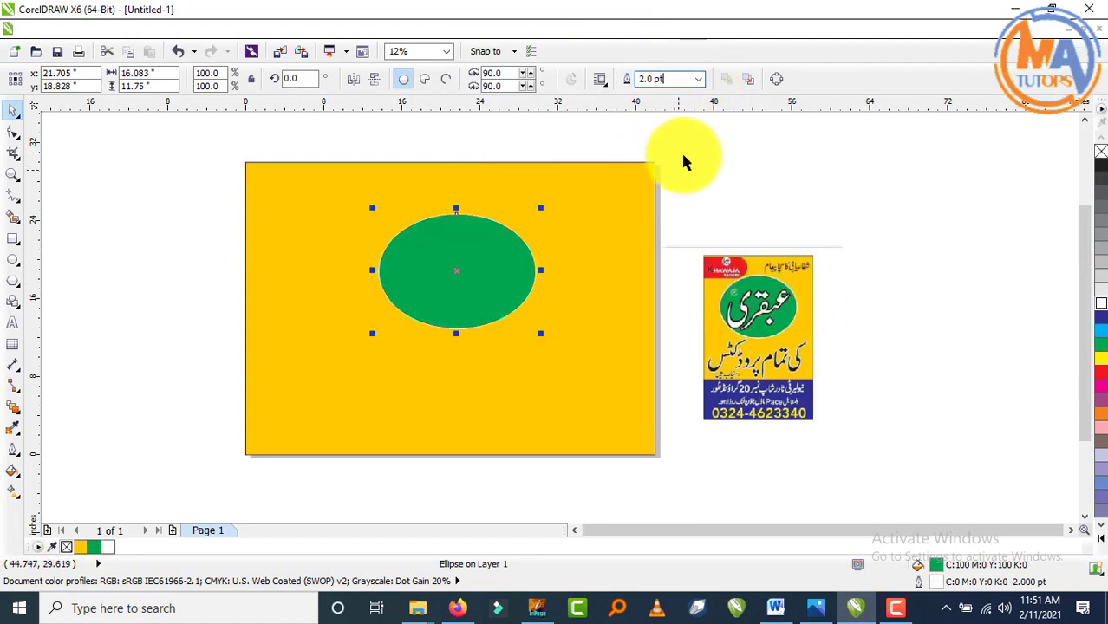
left_click(698, 79)
left_click(681, 168)
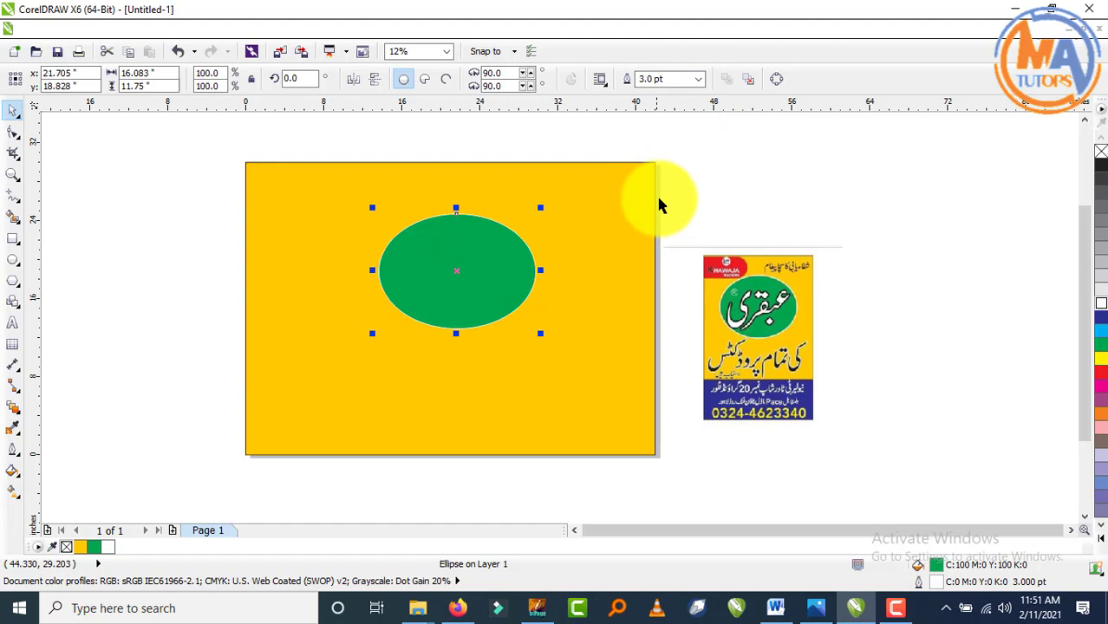
left_click(699, 80)
left_click(663, 205)
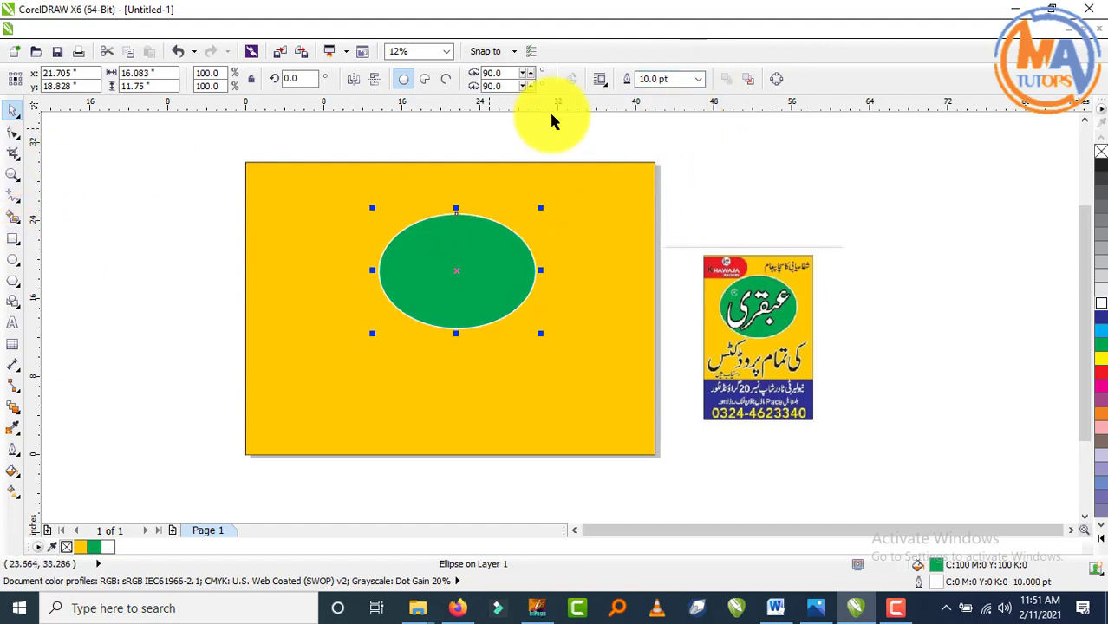
left_click(698, 79)
left_click(670, 222)
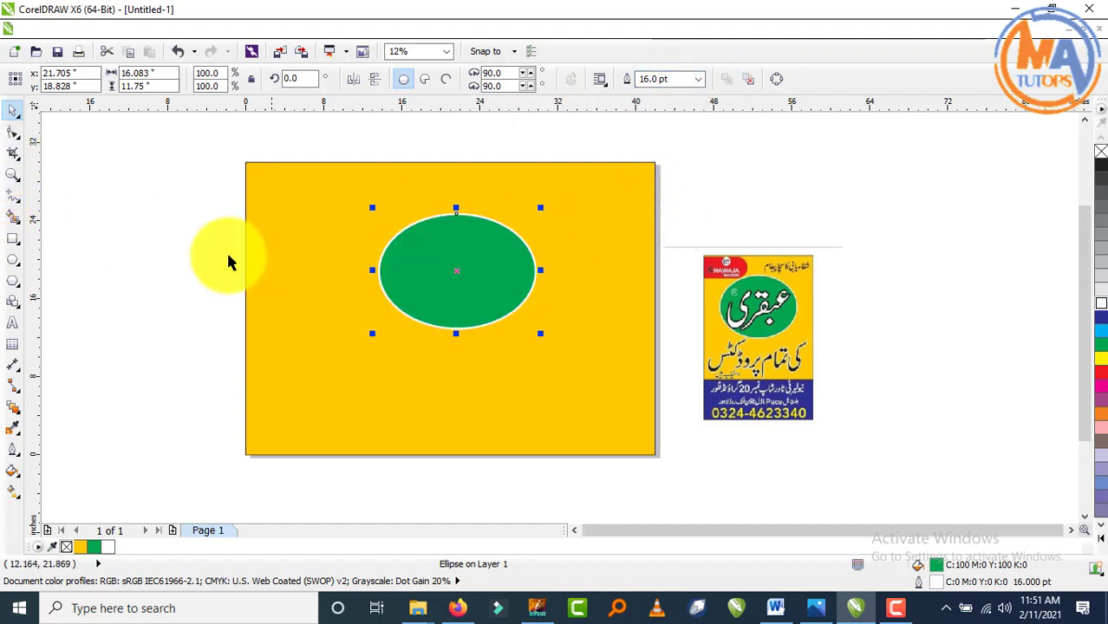
- Enlarge the ellipse slightly, raise it on the page, and switch to InPage
left_click(70, 227)
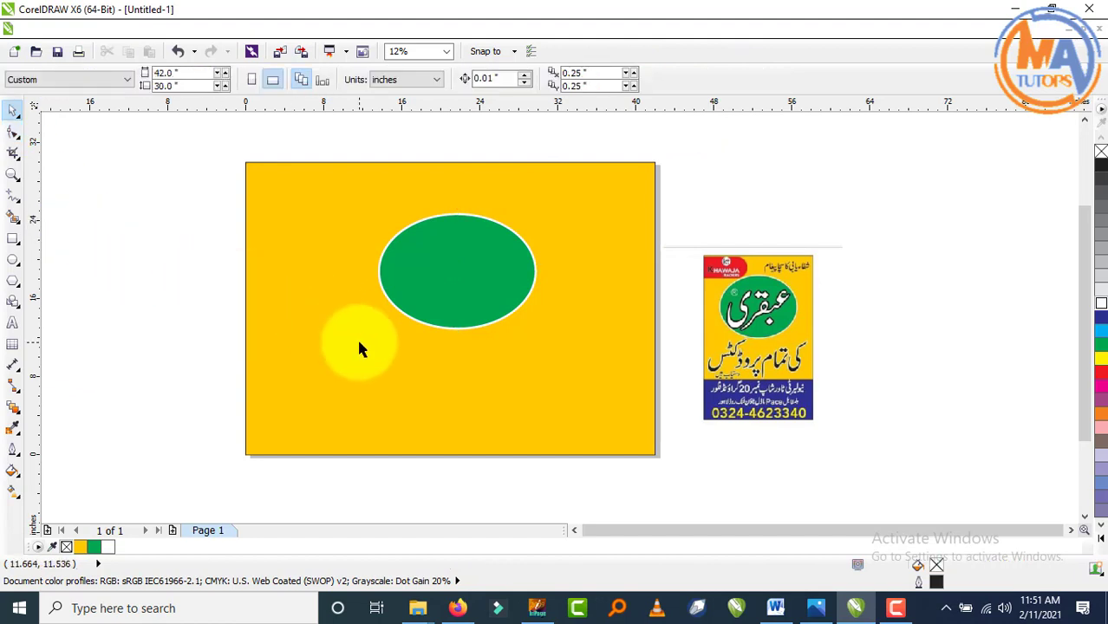
key("F4")
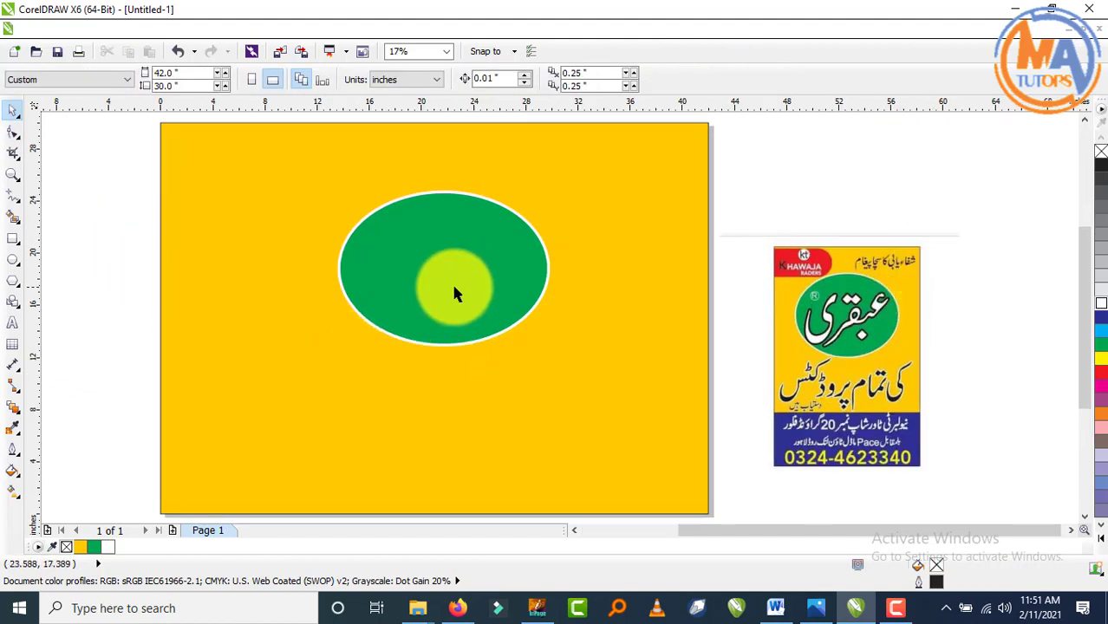
left_click(455, 293)
mouse_move(560, 186)
left_mouse_down()
mouse_move(572, 184)
mouse_move(557, 183)
left_mouse_up()
left_click(795, 161)
left_click_drag(465, 260, 466, 247)
left_click(847, 162)
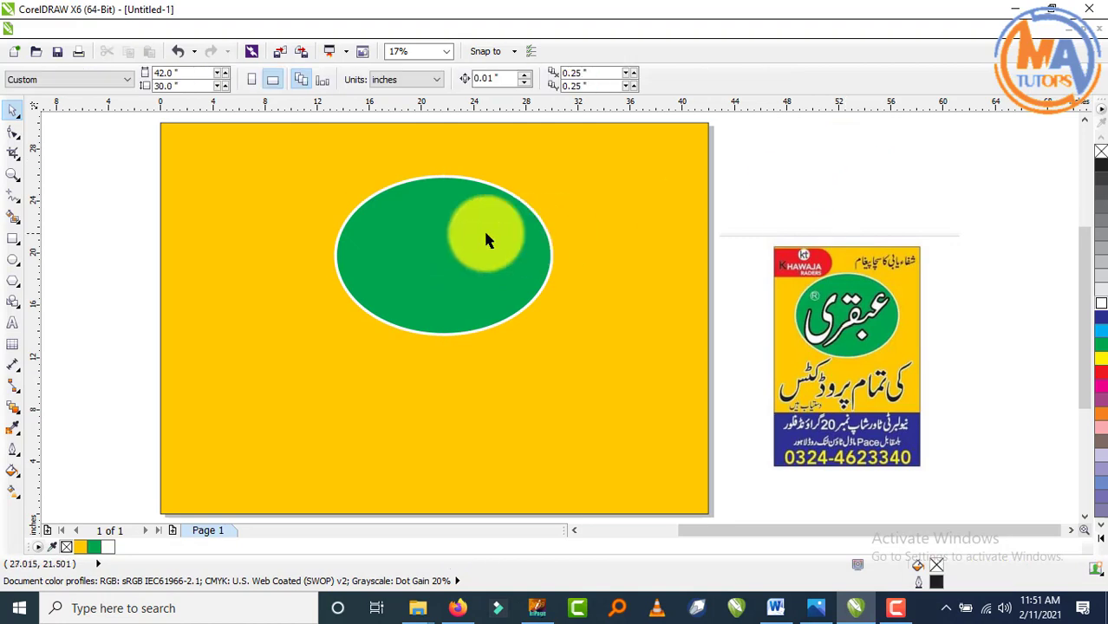
left_click(487, 234)
left_click(854, 165)
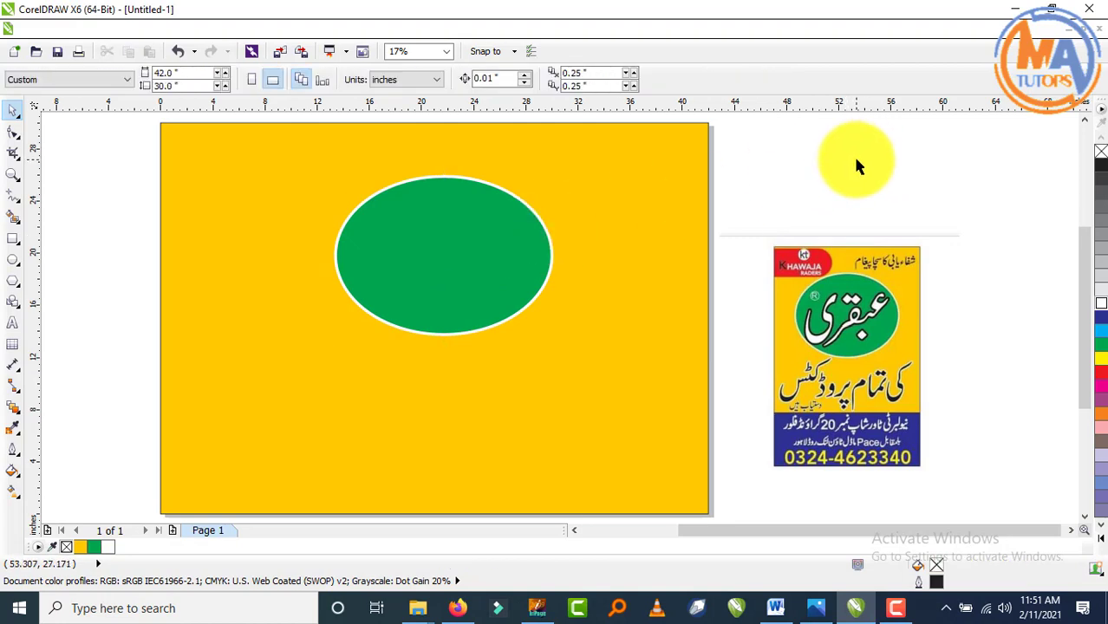
left_click(537, 608)
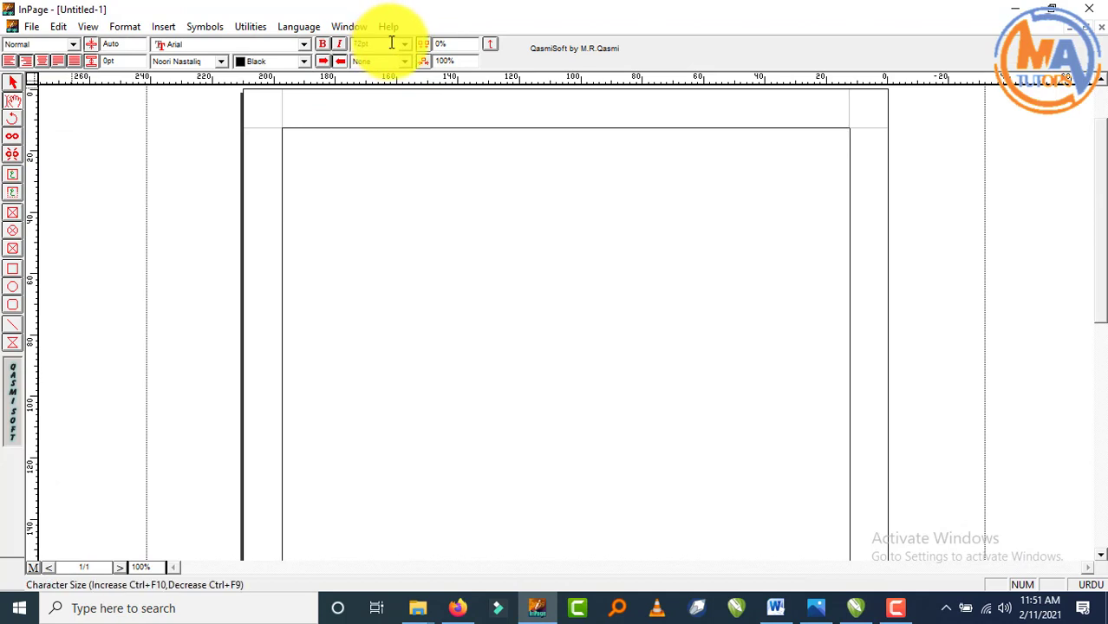
- Type the Urdu headline 'شفاءیابی کا سچا پیغام' in InPage
type("فاء")
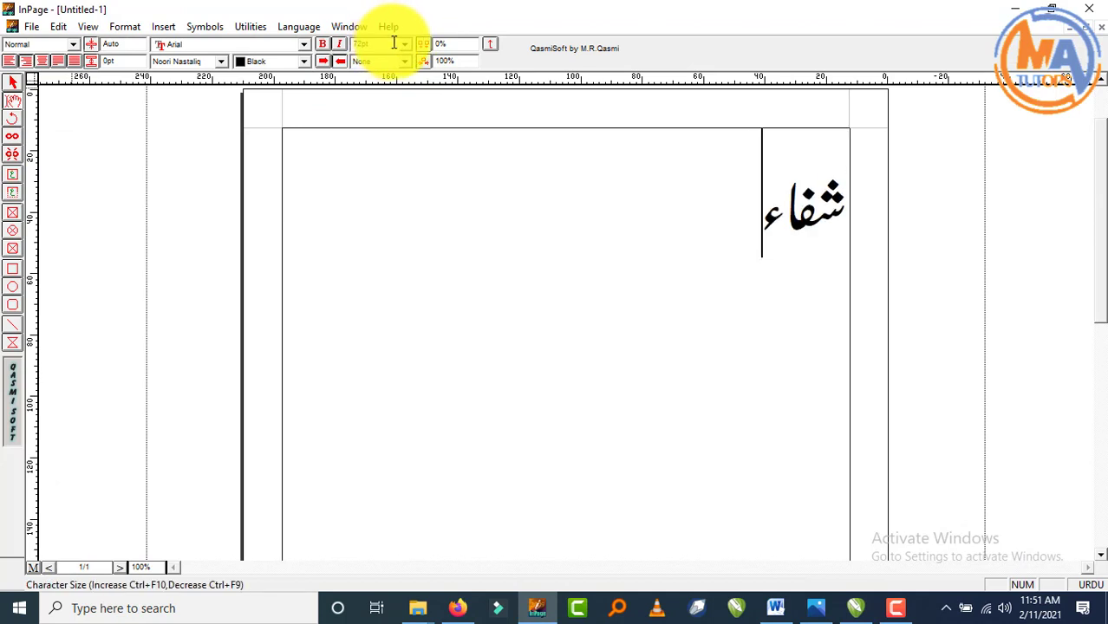
type("یابی")
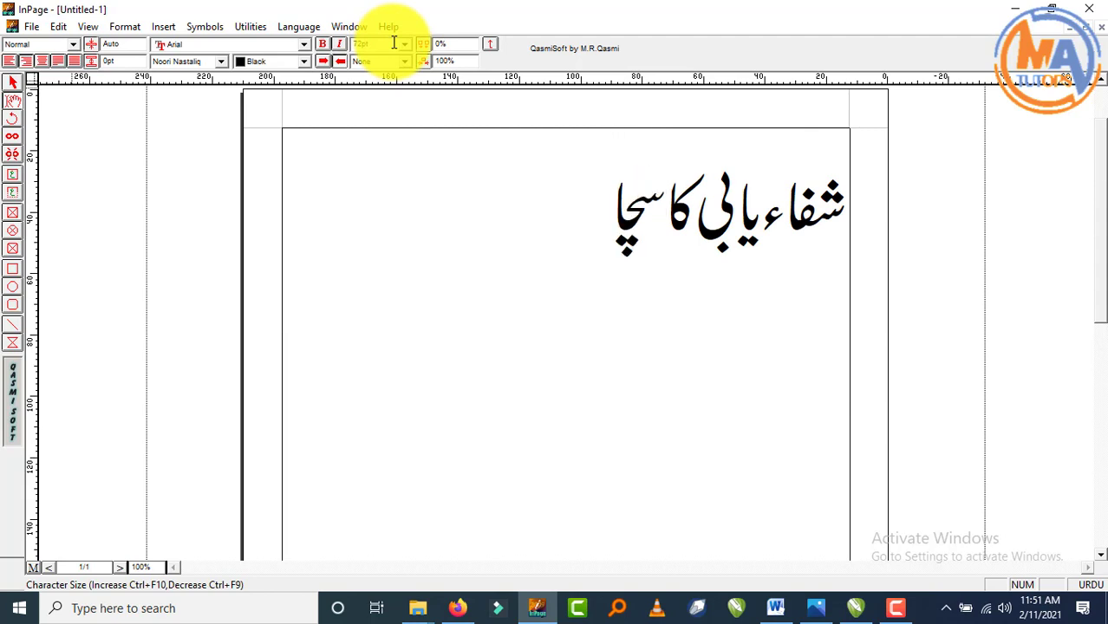
type("کا سچا پیغا")
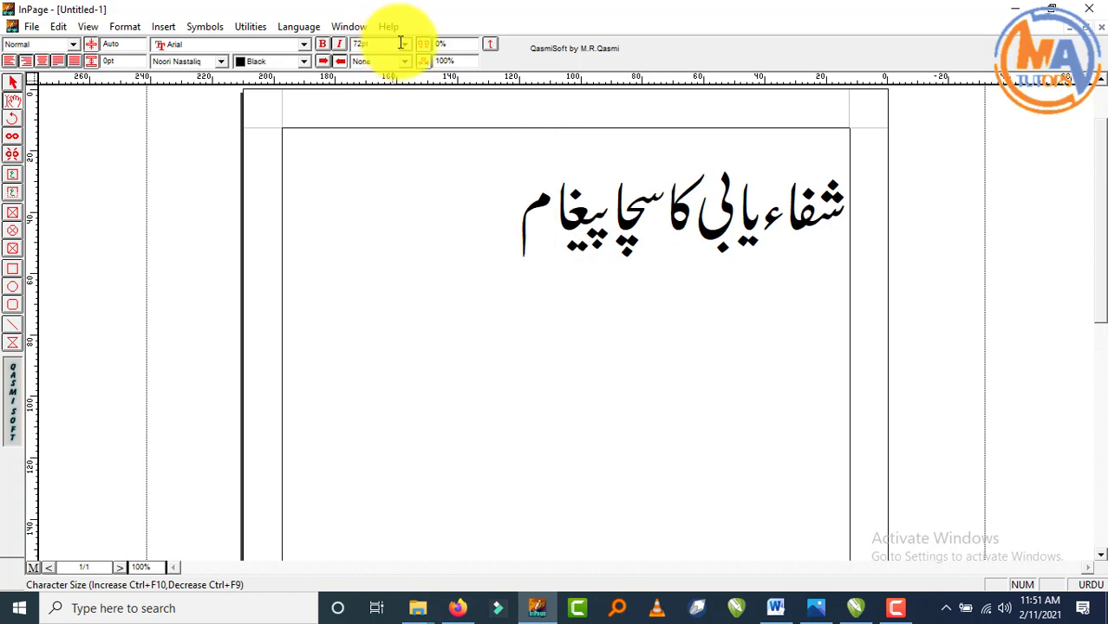
type("م")
key("ctrl+a")
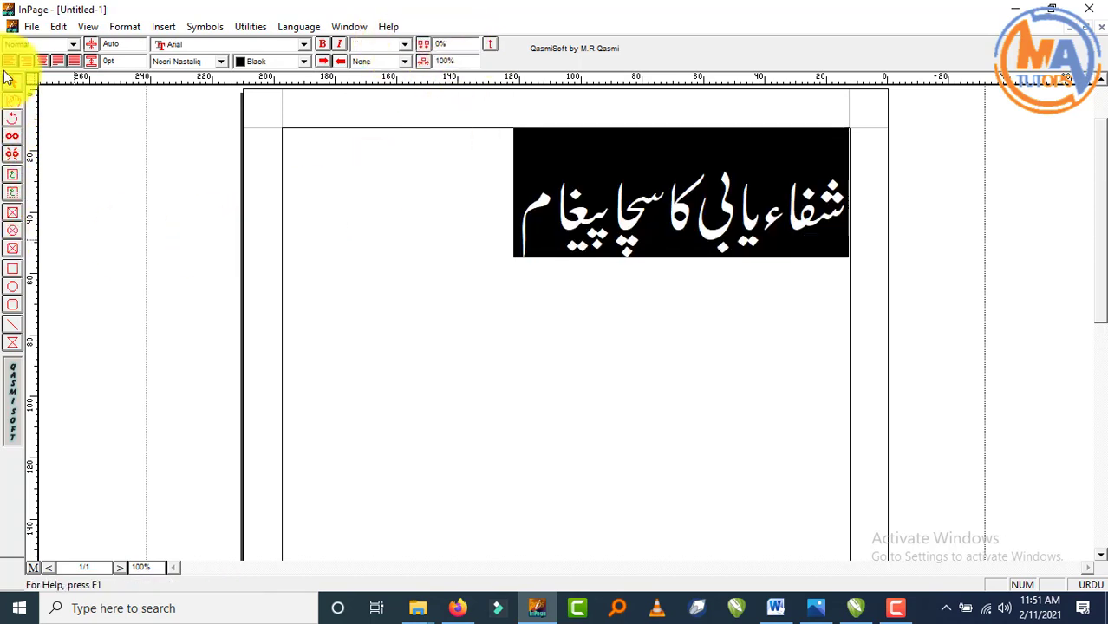
- Copy the headline text box and paste it into the CorelDRAW design
left_click(12, 82)
right_click(284, 202)
left_click(341, 274)
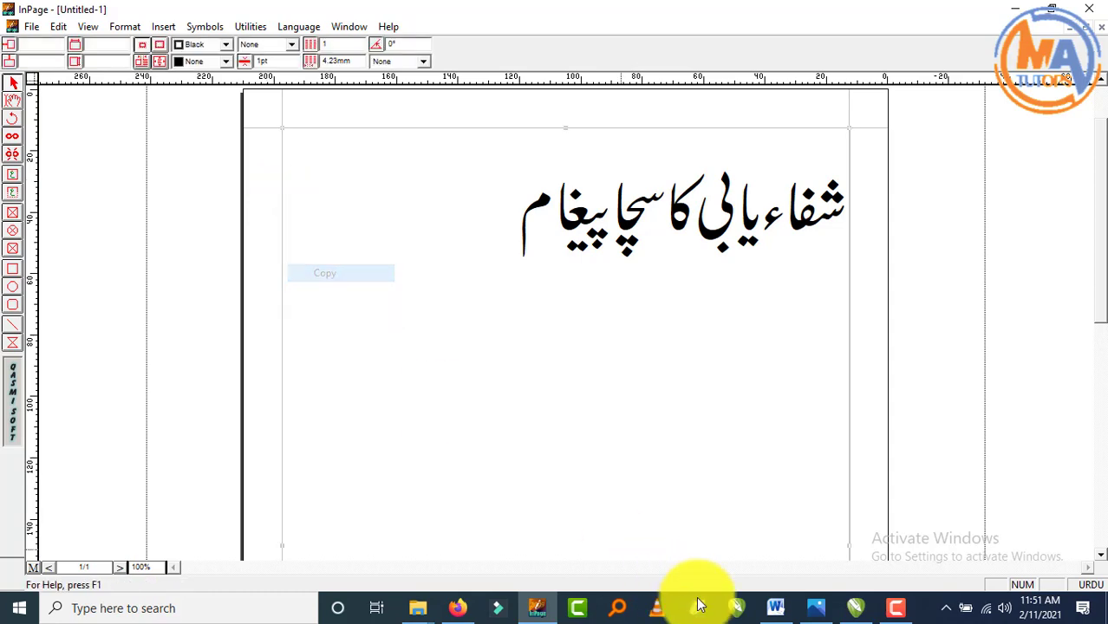
left_click(858, 610)
key("ctrl+v")
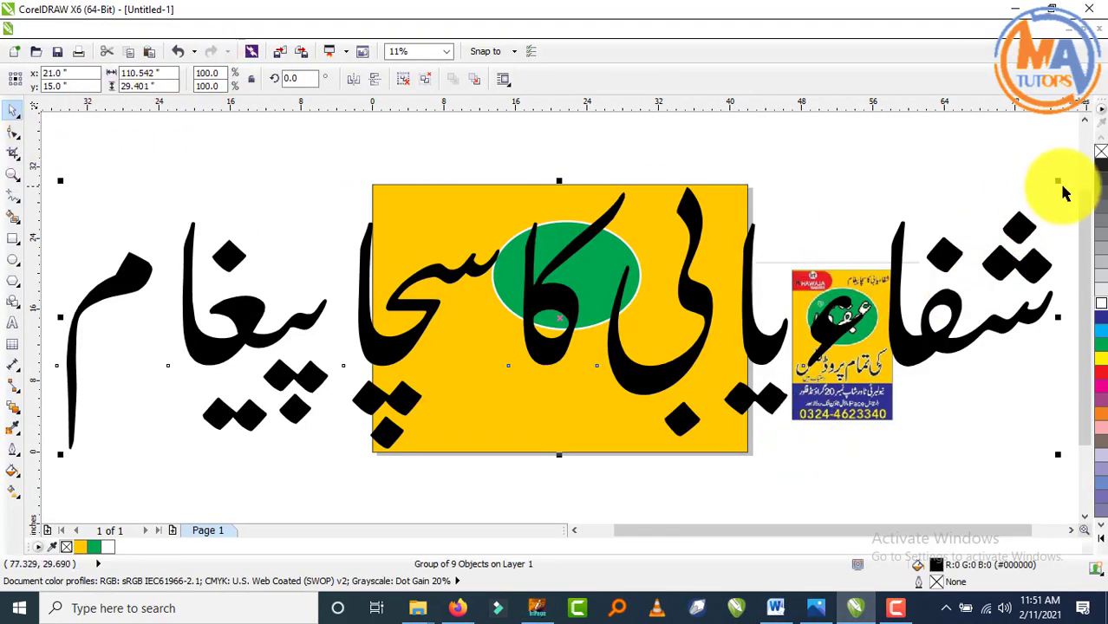
- Scale the pasted headline to about 11% and place it top right, above the ellipse
left_click_drag(1058, 180, 949, 298)
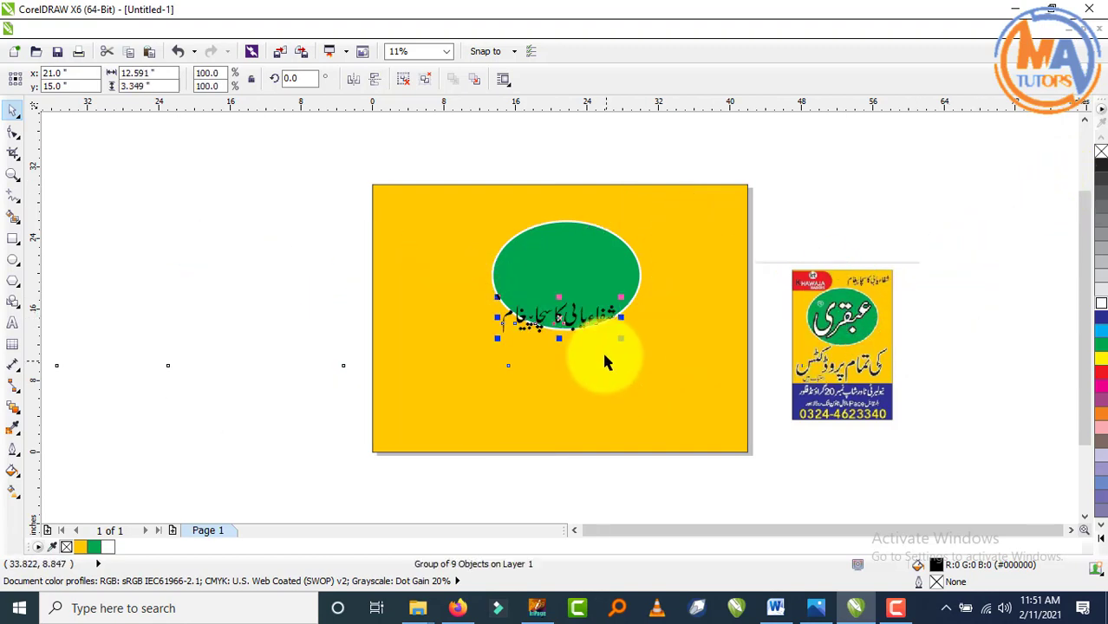
left_click_drag(579, 319, 707, 219)
left_click(631, 165)
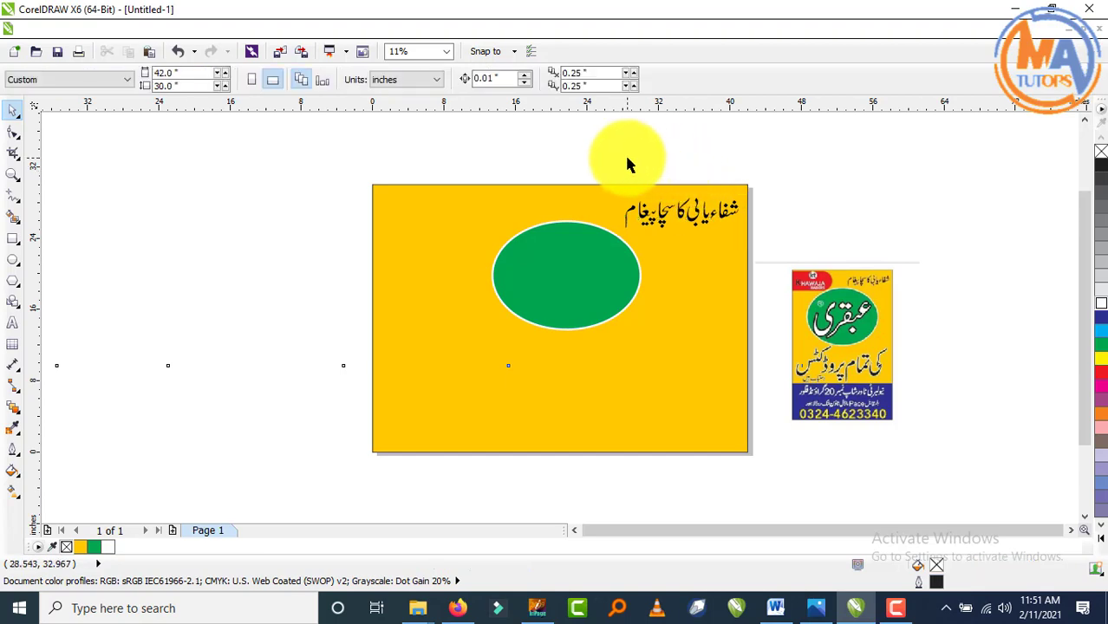
left_click(623, 203)
left_click(831, 170)
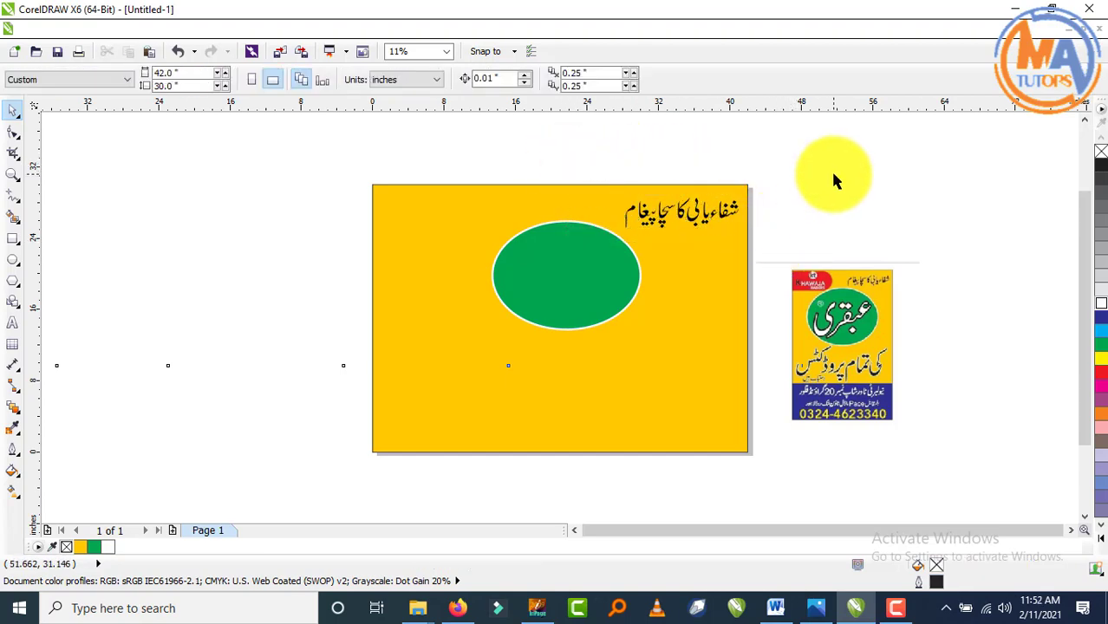
scroll(865, 278, "up", 2)
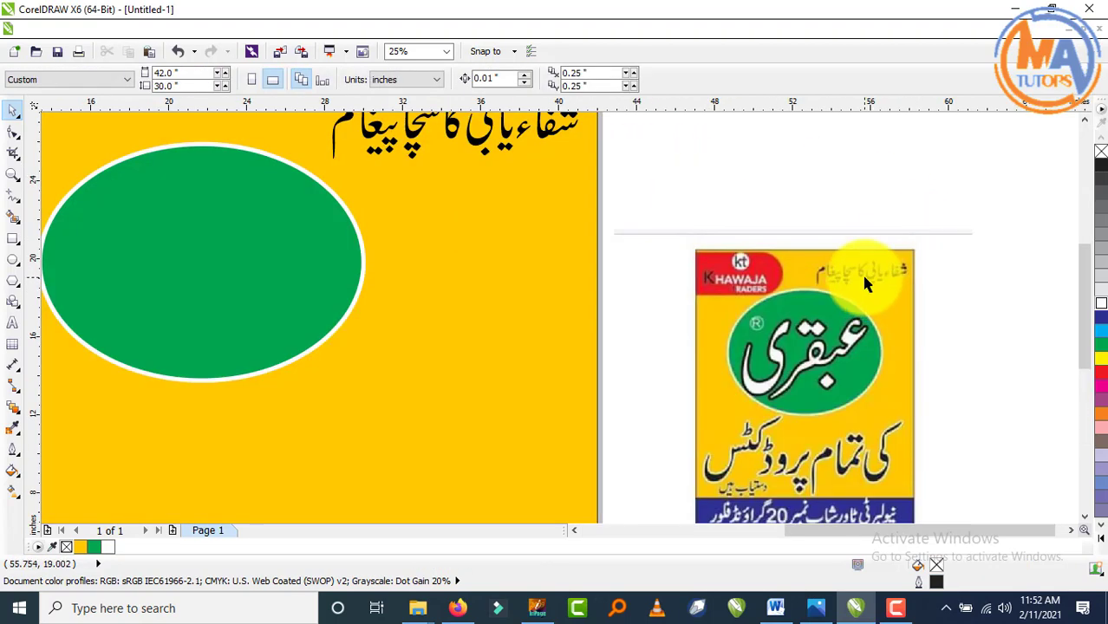
scroll(854, 260, "down", 2)
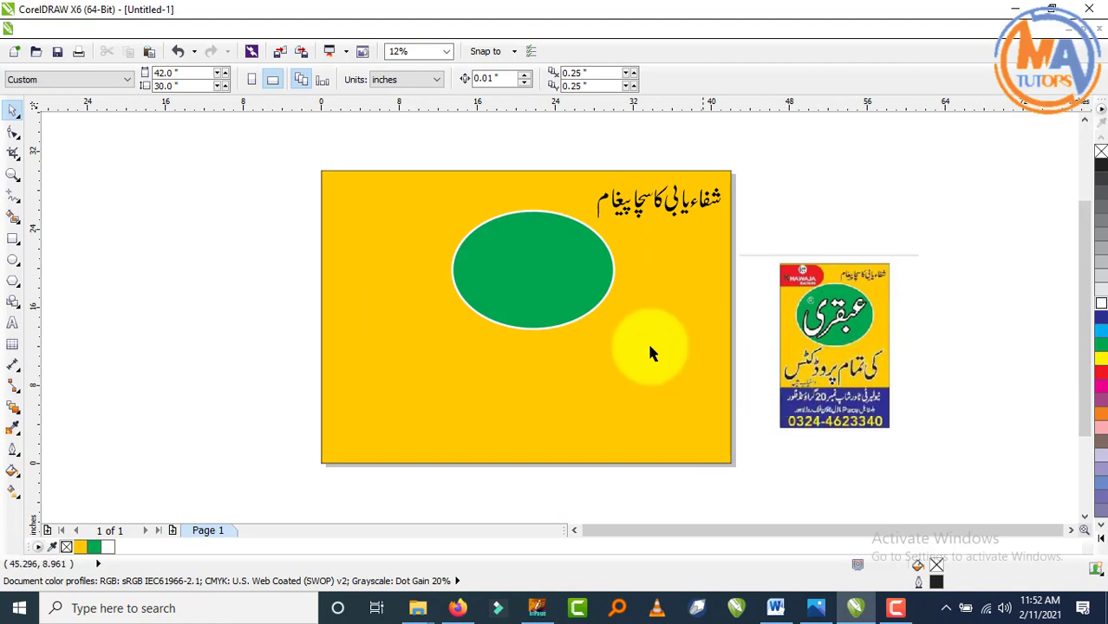
scroll(803, 290, "up", 3)
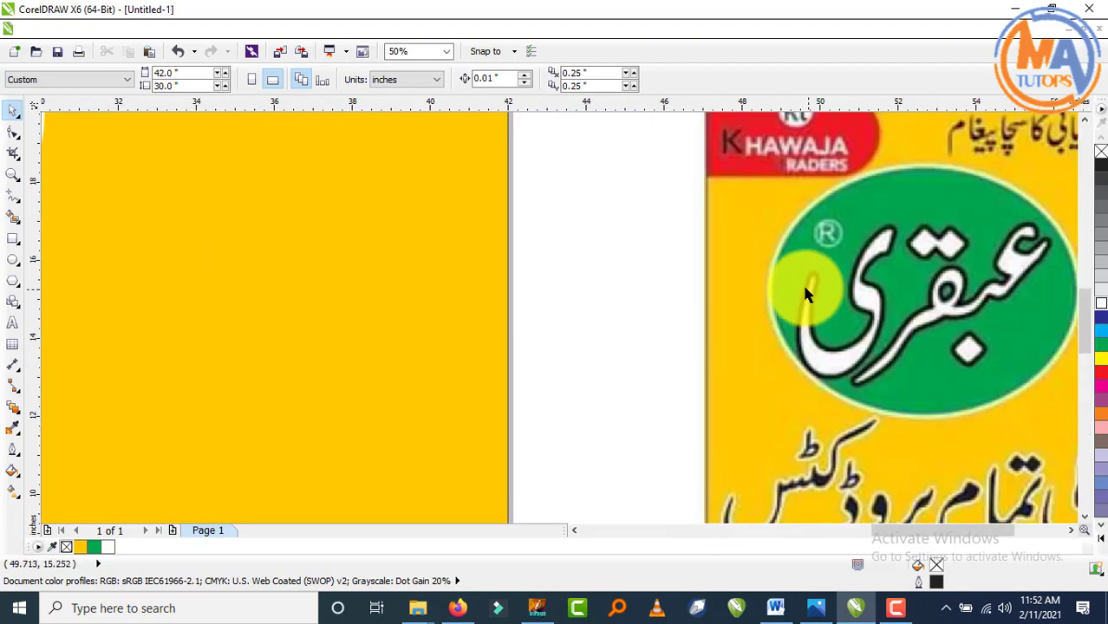
scroll(793, 269, "down", 3)
scroll(642, 347, "down", 1)
scroll(667, 425, "up", 3)
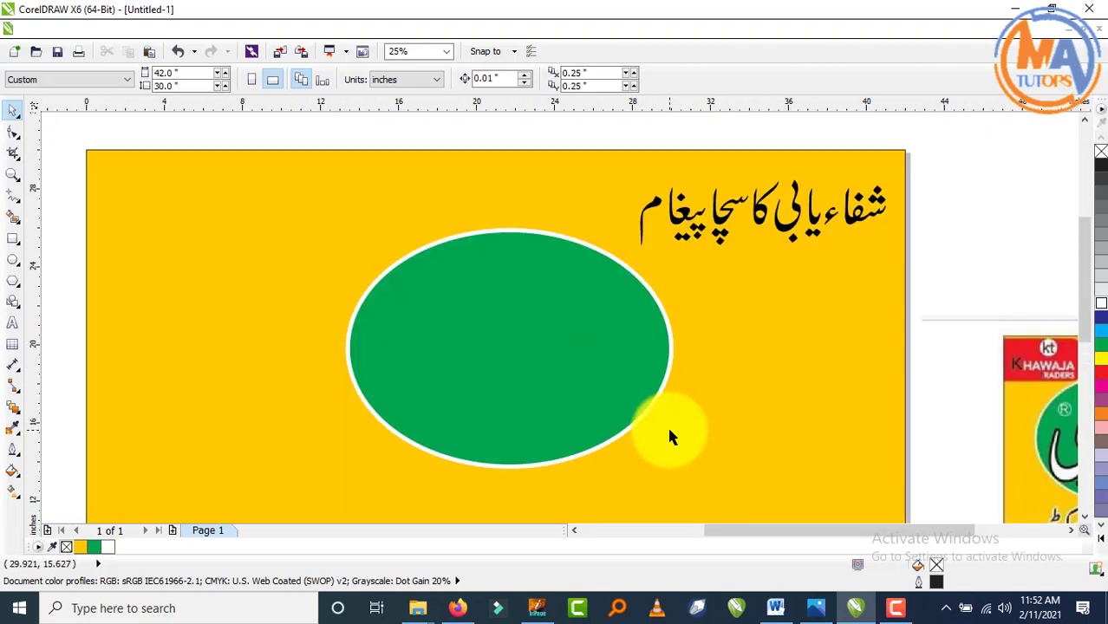
- Replace the InPage heading text with the word عبقری
left_click(537, 607)
left_click(13, 105)
left_click(431, 264)
key("ctrl+a")
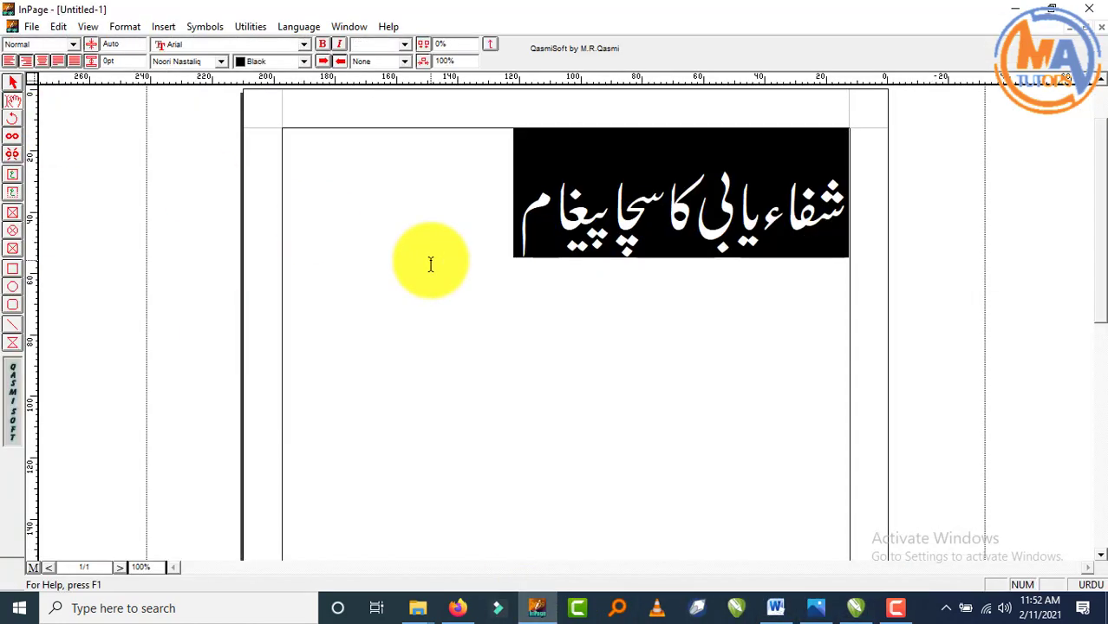
type("عبقری")
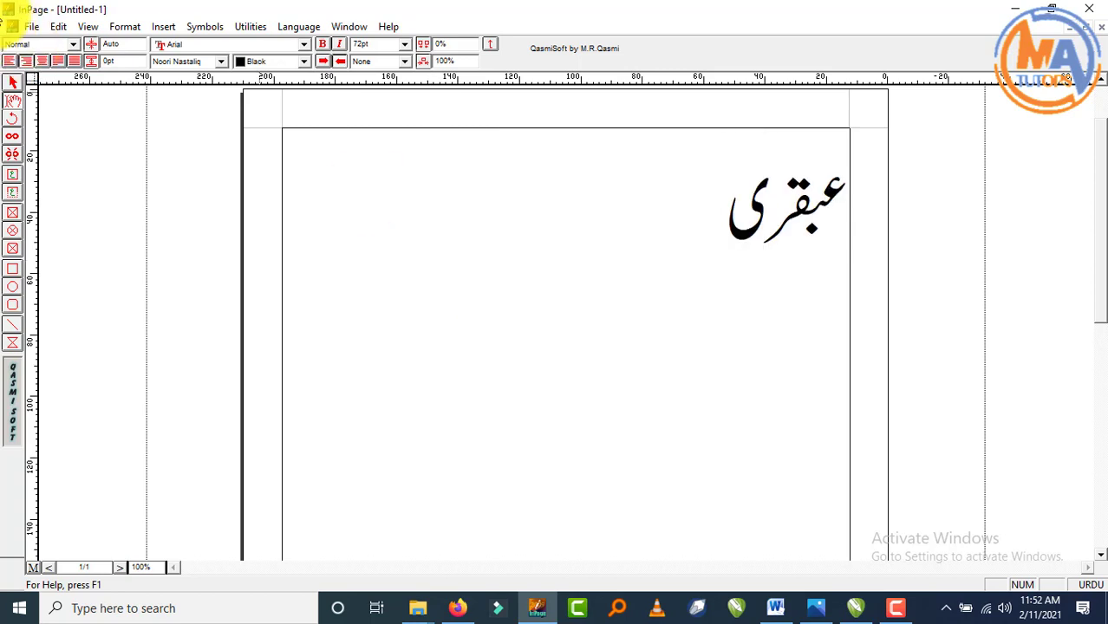
- Select the عبقری text in InPage and paste it into the CorelDRAW signboard
left_click(10, 84)
right_click(448, 308)
left_click(485, 335)
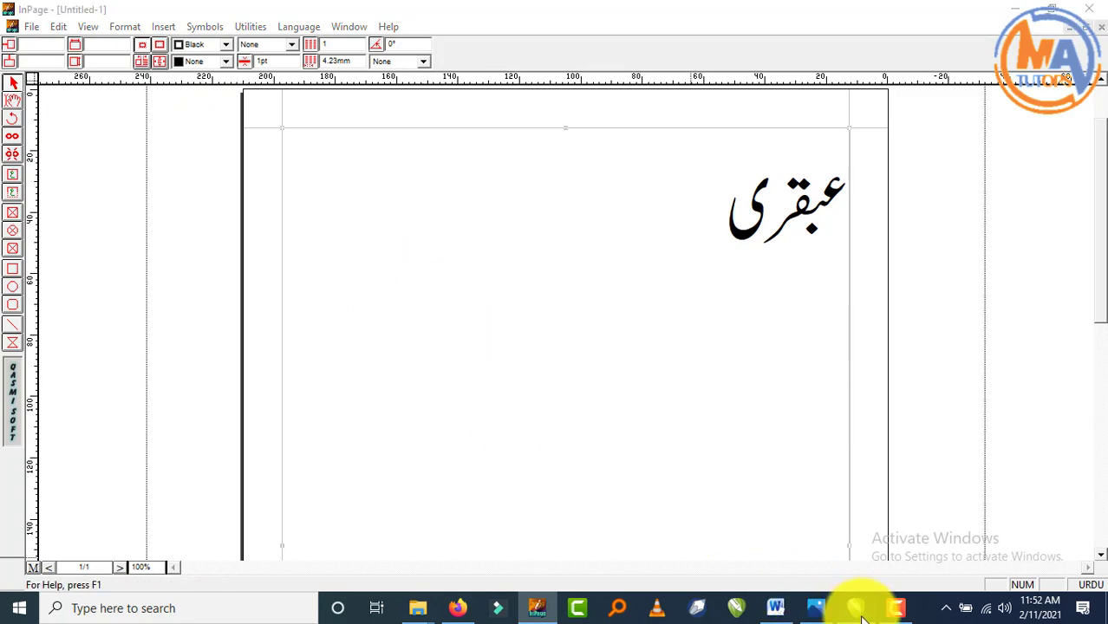
left_click(855, 608)
scroll(699, 375, "down", 1)
key("ctrl+v")
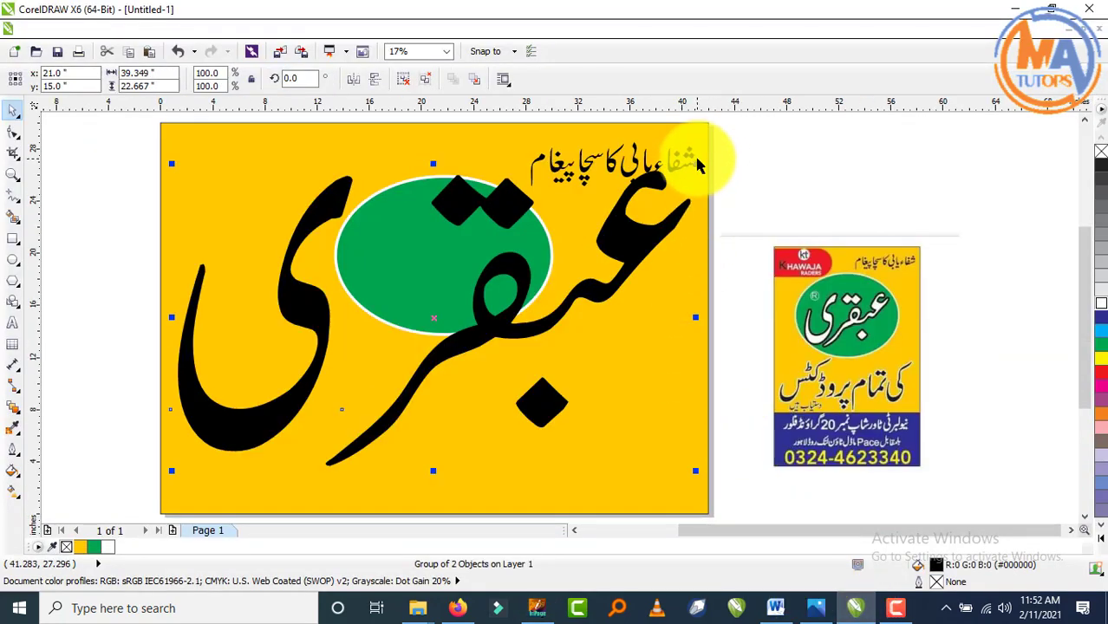
- Shrink the pasted عبقری word and move it to empty canvas beside the page
left_click_drag(697, 163, 538, 310)
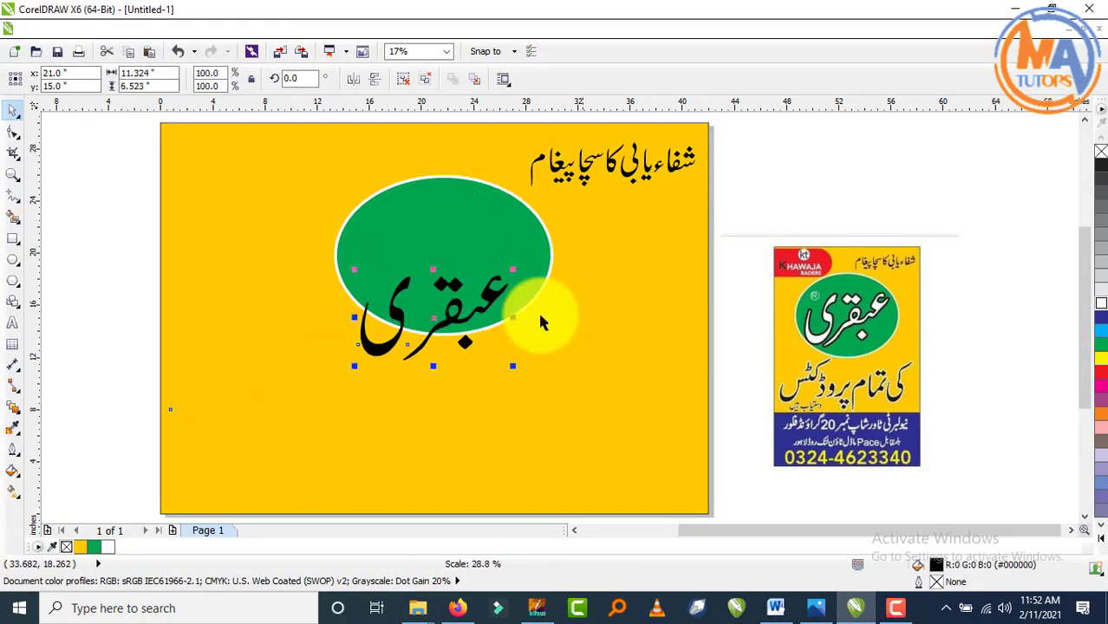
scroll(438, 355, "down", 2)
left_click_drag(403, 354, 740, 255)
key("ctrl+z")
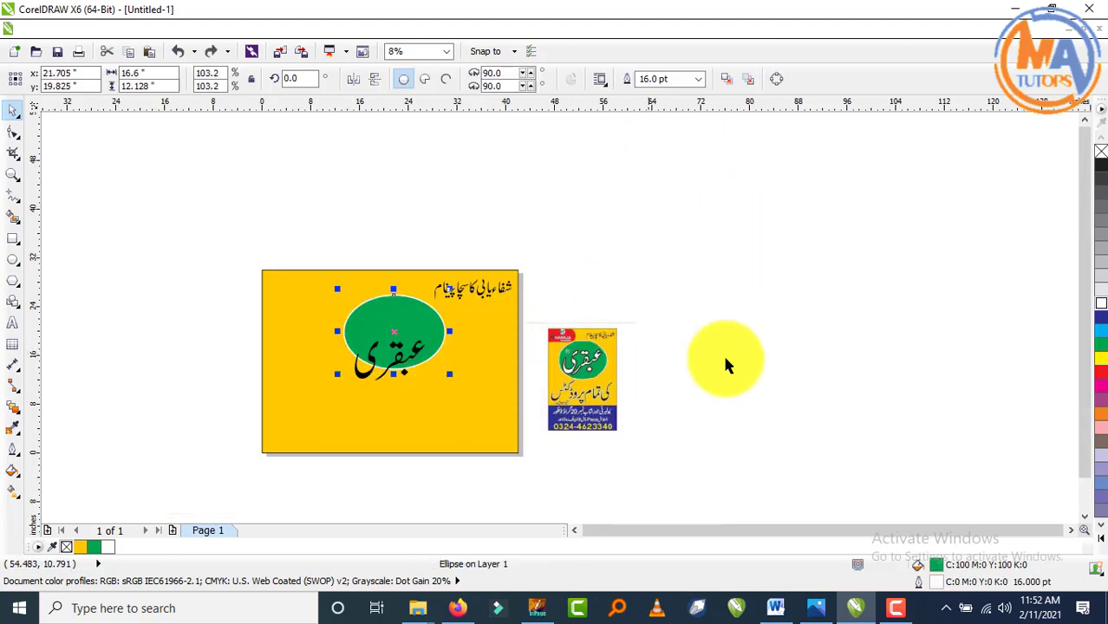
left_click(726, 360)
left_click_drag(388, 354, 779, 322)
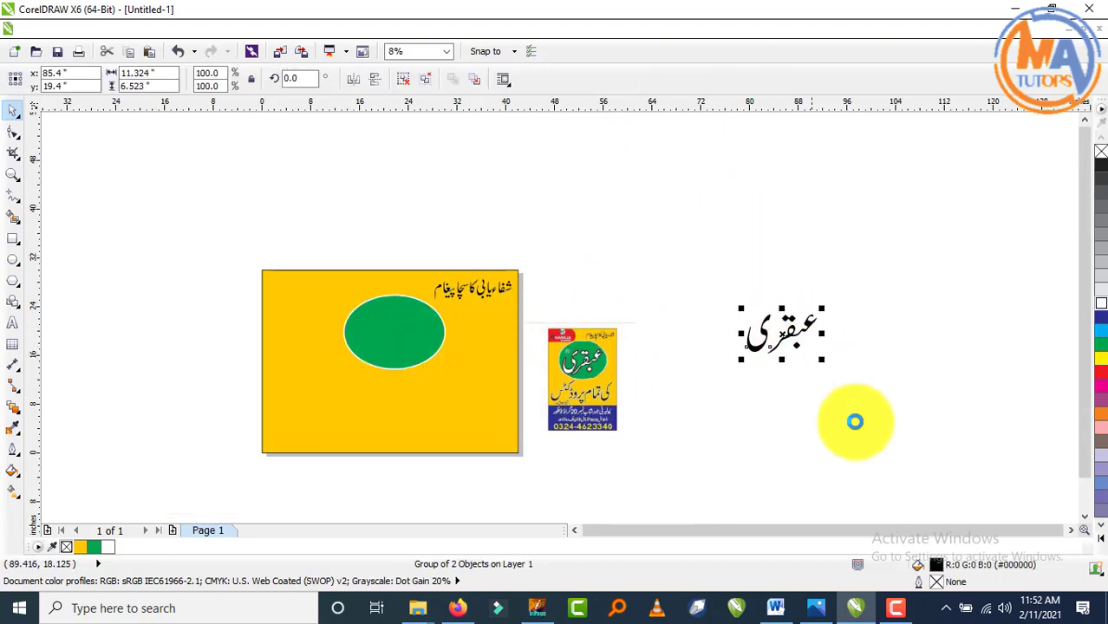
left_click(853, 414)
scroll(850, 319, "up", 3)
- Nudge the detached ی right to join عبقر and group both pieces
left_click(454, 447)
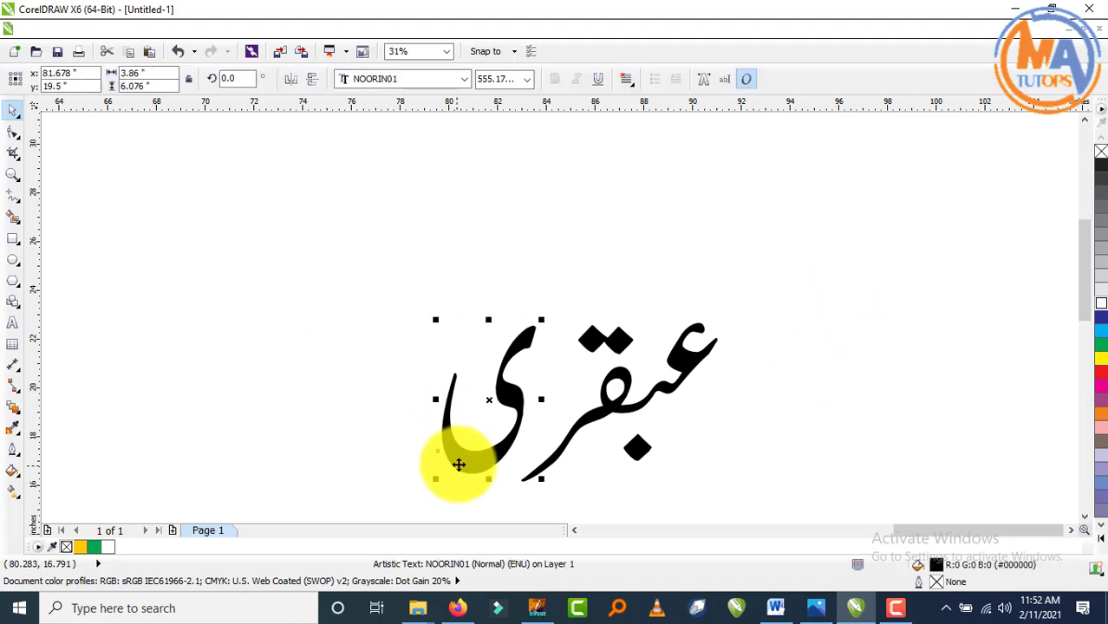
key("Right")
key("Right")
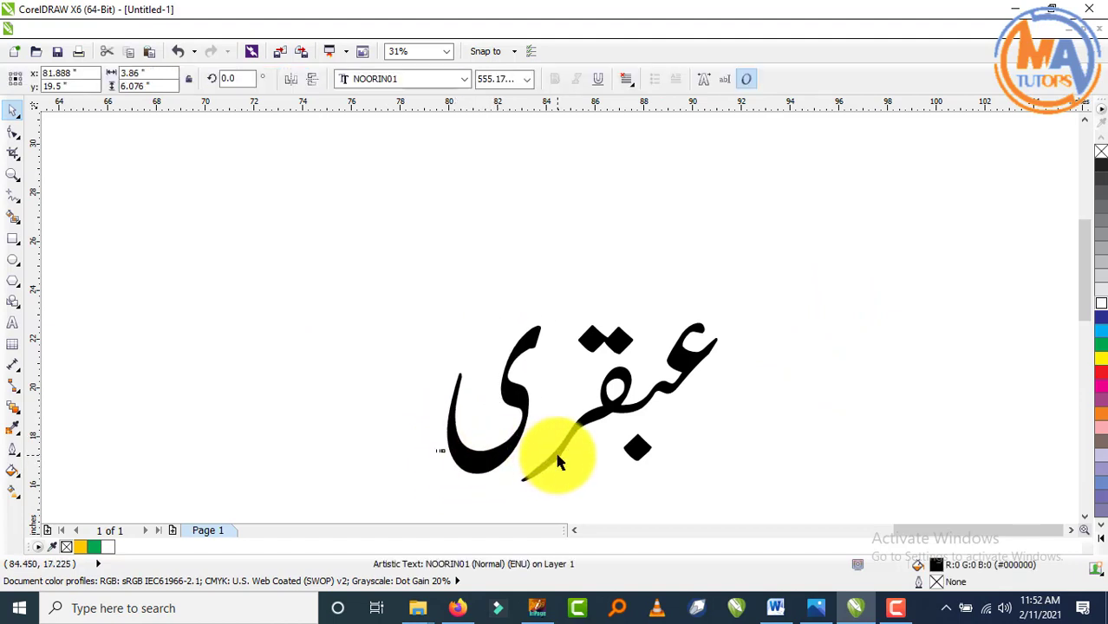
key("Right")
key("Right")
key("Right")
key("Right")
scroll(718, 247, "down", 1)
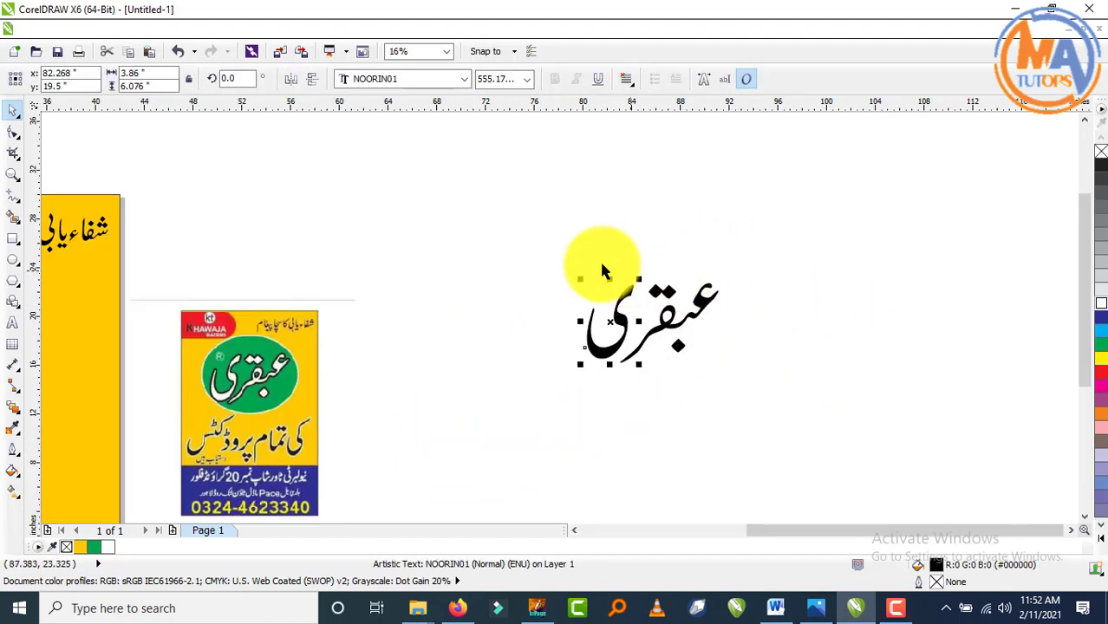
left_click_drag(499, 223, 824, 415)
key("ctrl+g")
- Place the grouped word on the green ellipse, enlarge it, make it white, and start saving
scroll(835, 410, "down", 1)
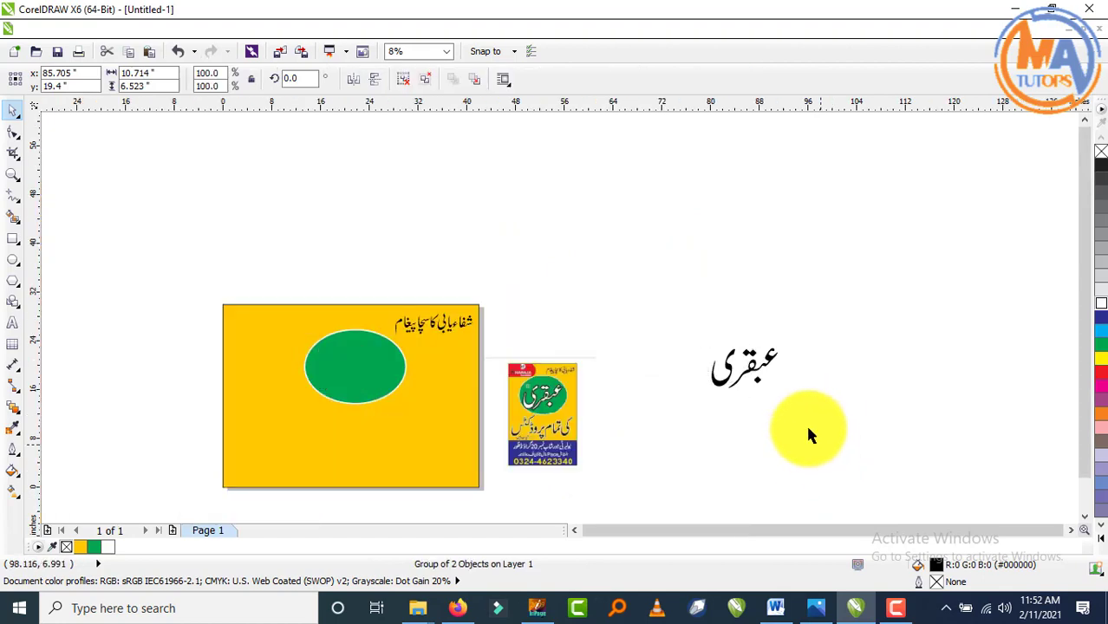
left_click(808, 434)
left_click_drag(752, 367, 355, 368)
scroll(325, 371, "up", 2)
scroll(488, 401, "down", 1)
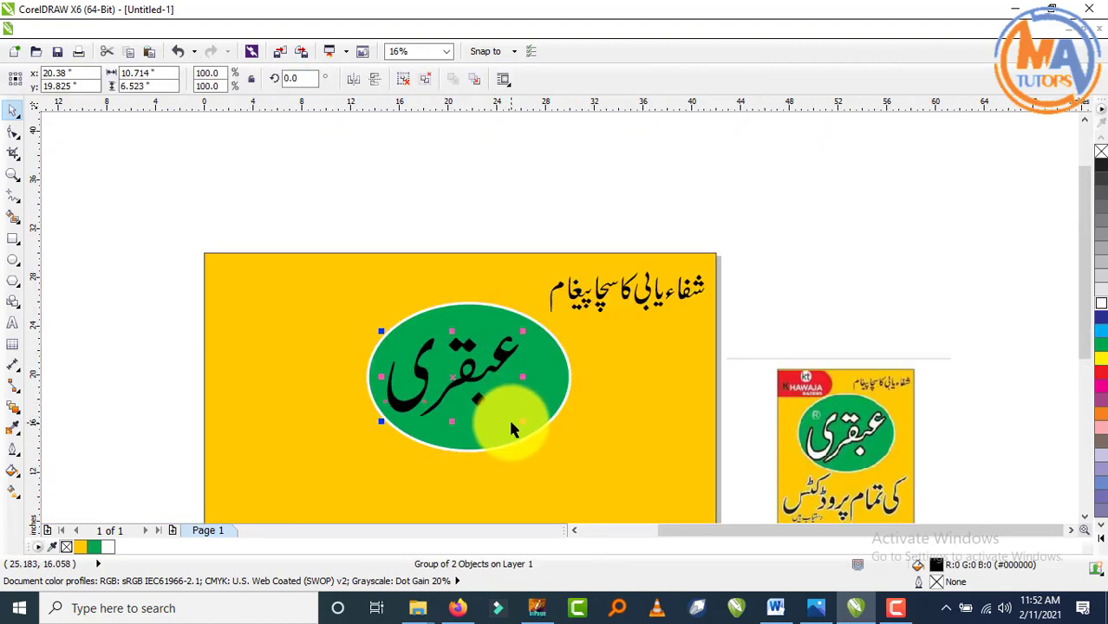
left_click_drag(522, 425, 548, 438)
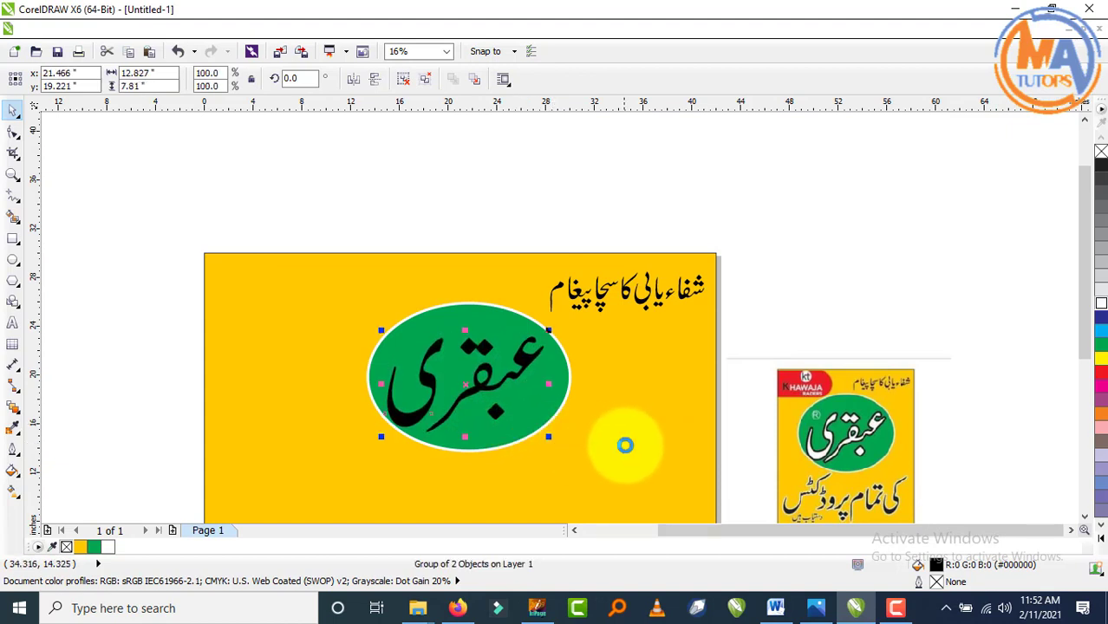
left_click(1098, 319)
left_click(1100, 314)
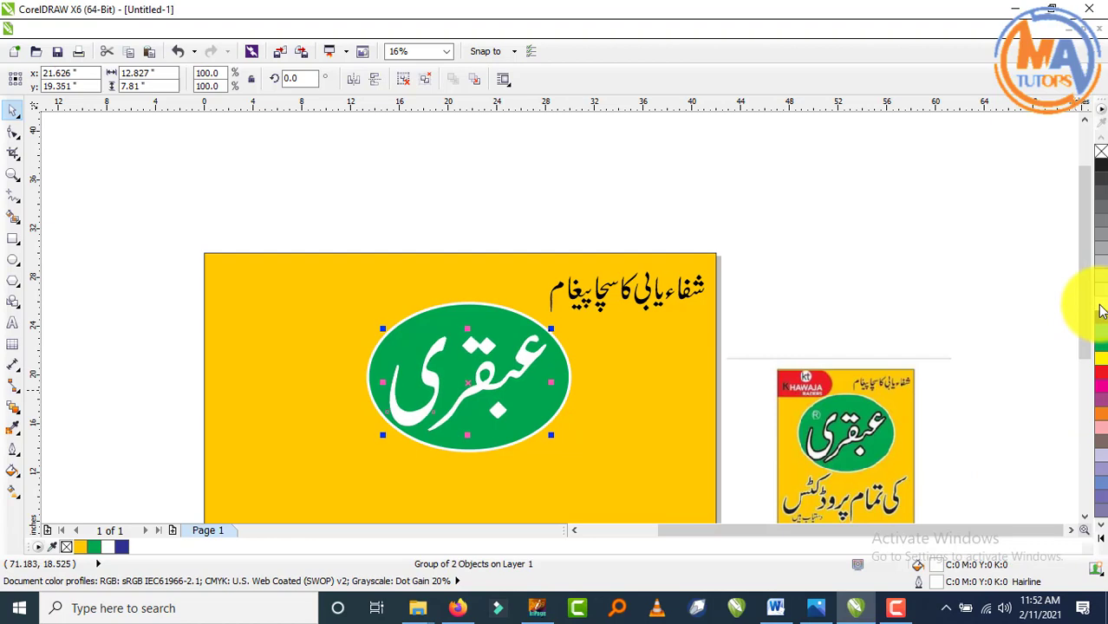
left_click(917, 313)
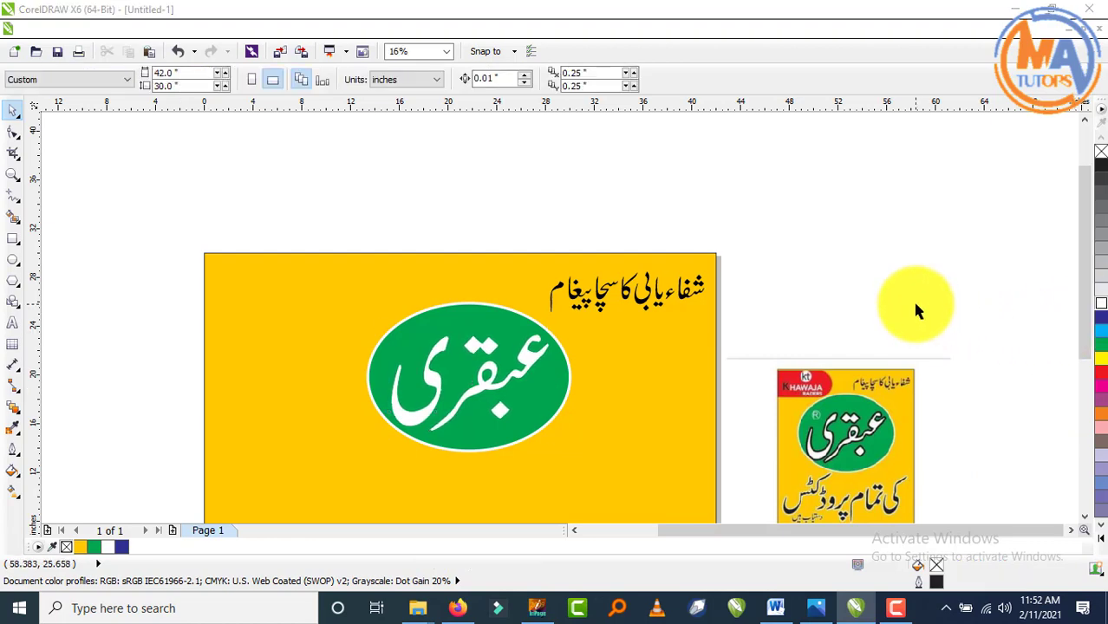
key("ctrl+s")
type("abqari flex")
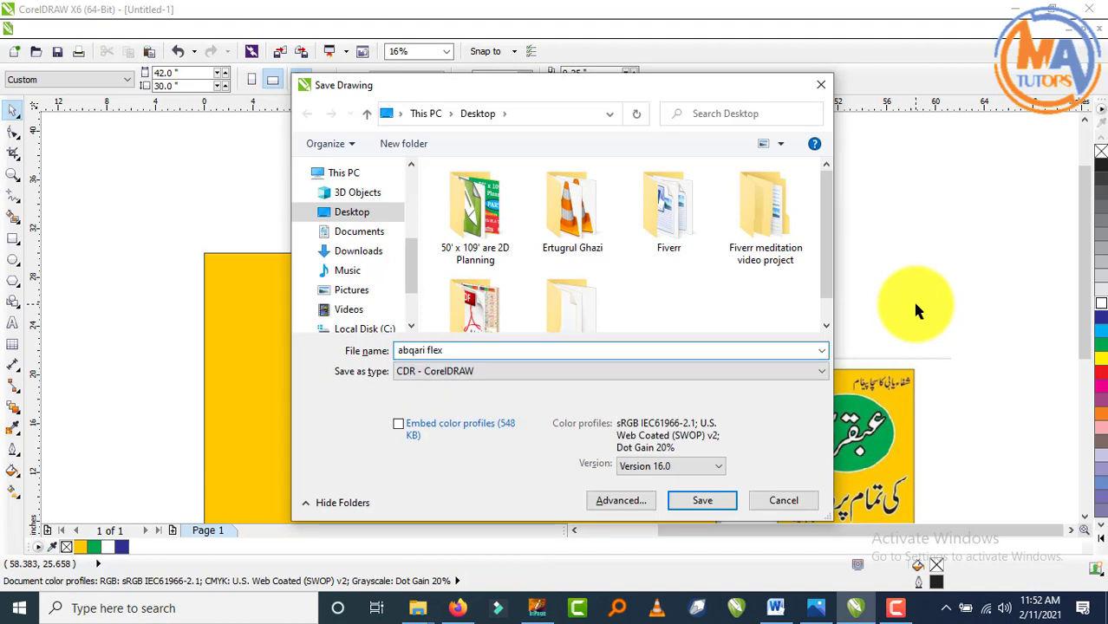
- Save the drawing to the Desktop as abqari flex.cdr
key("Return")
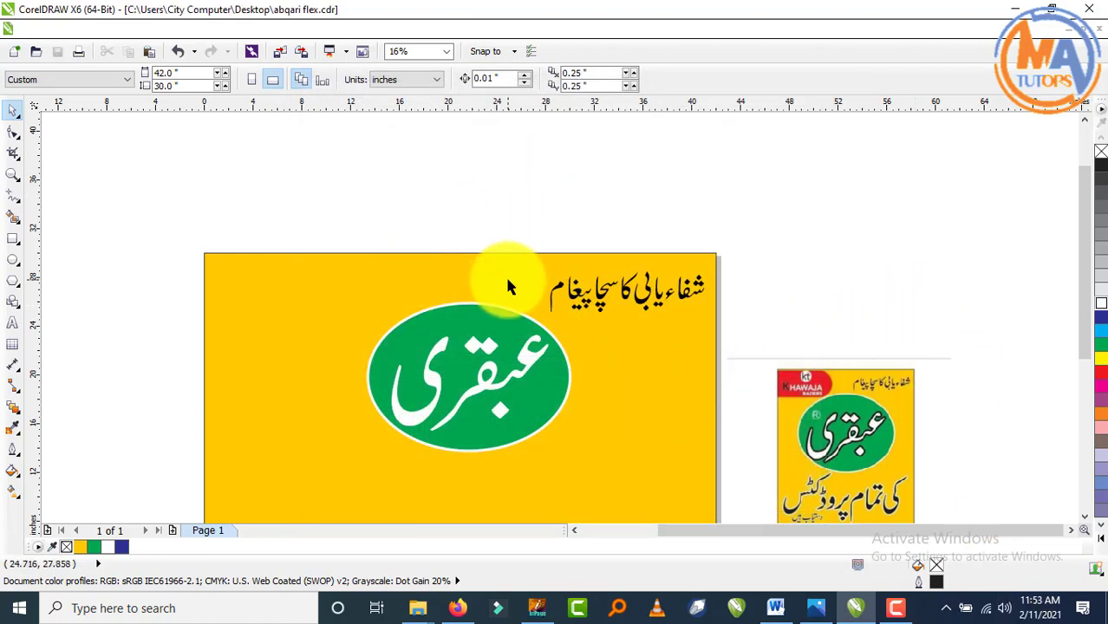
key("F8")
- Place an enlarged letter R on the green ellipse and fine-tune its size
left_click(299, 345)
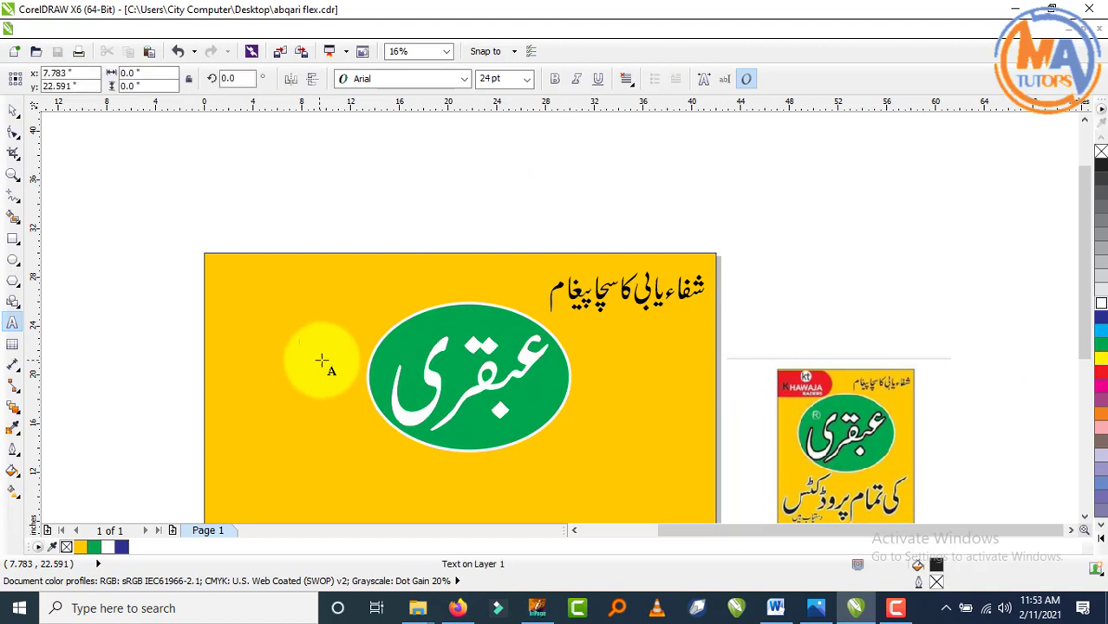
left_click(13, 111)
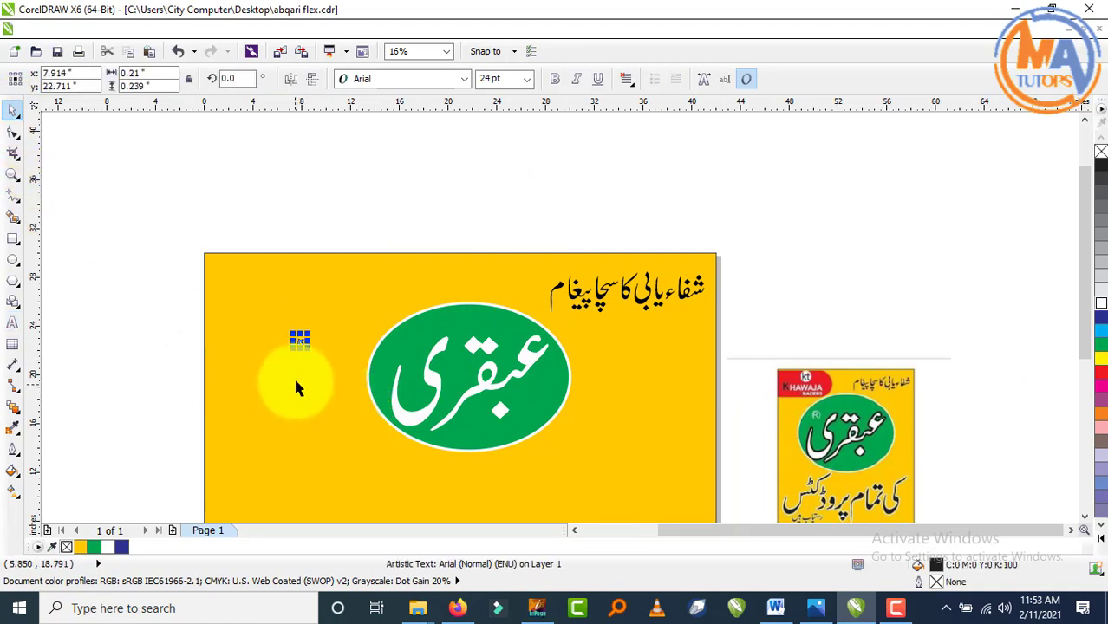
scroll(304, 356, "up", 2)
left_click_drag(310, 319, 382, 265)
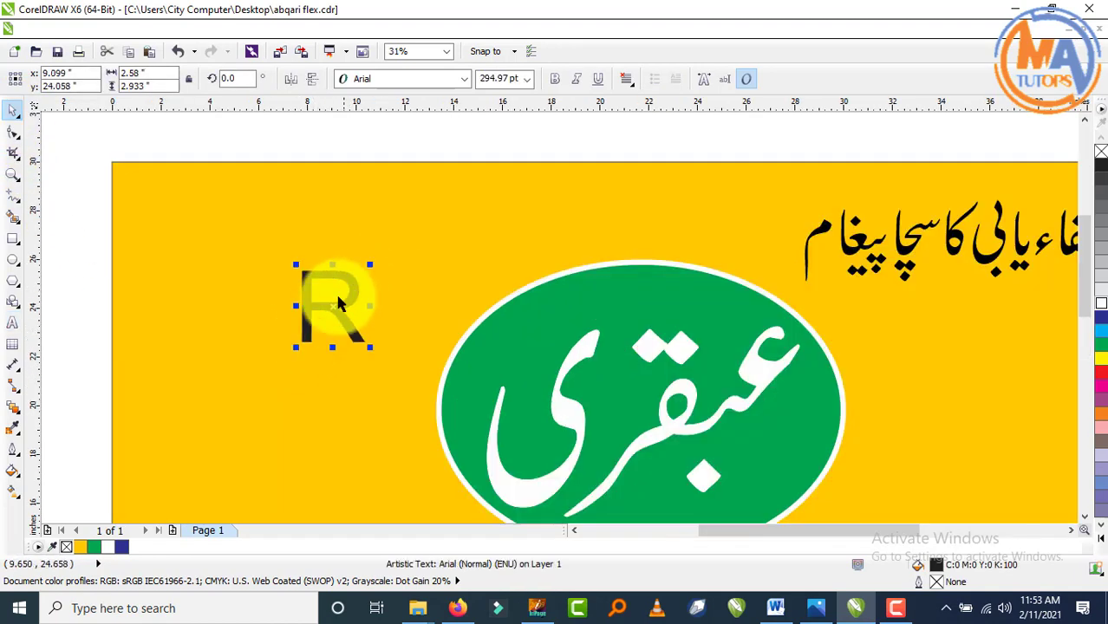
left_click_drag(329, 311, 511, 364)
scroll(507, 332, "down", 2)
scroll(538, 347, "down", 1)
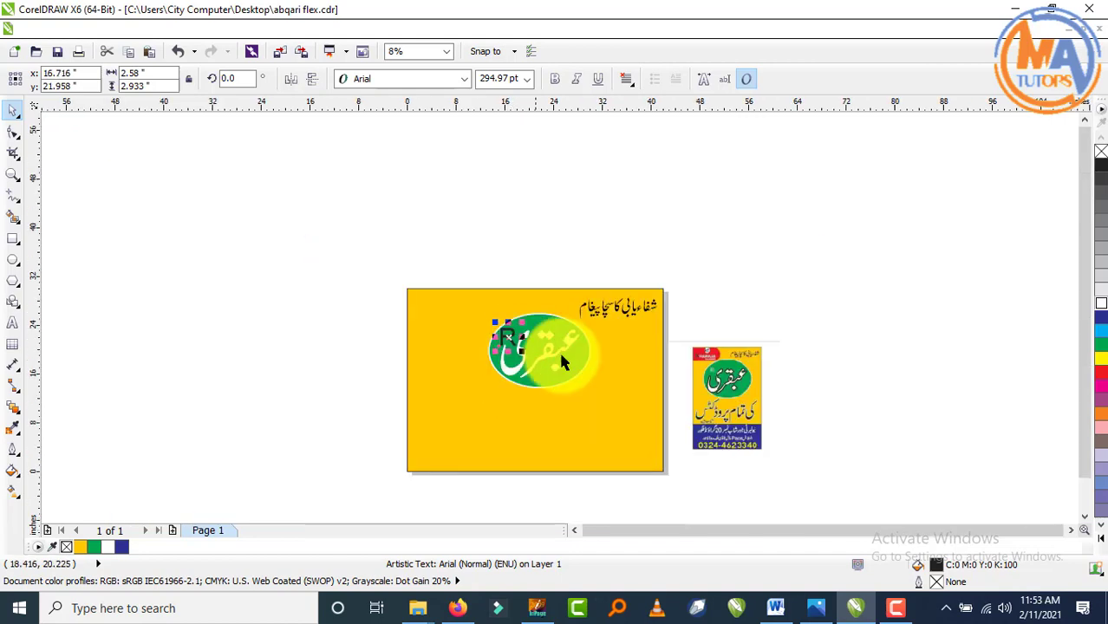
scroll(792, 378, "up", 1)
scroll(915, 392, "up", 2)
scroll(874, 395, "down", 2)
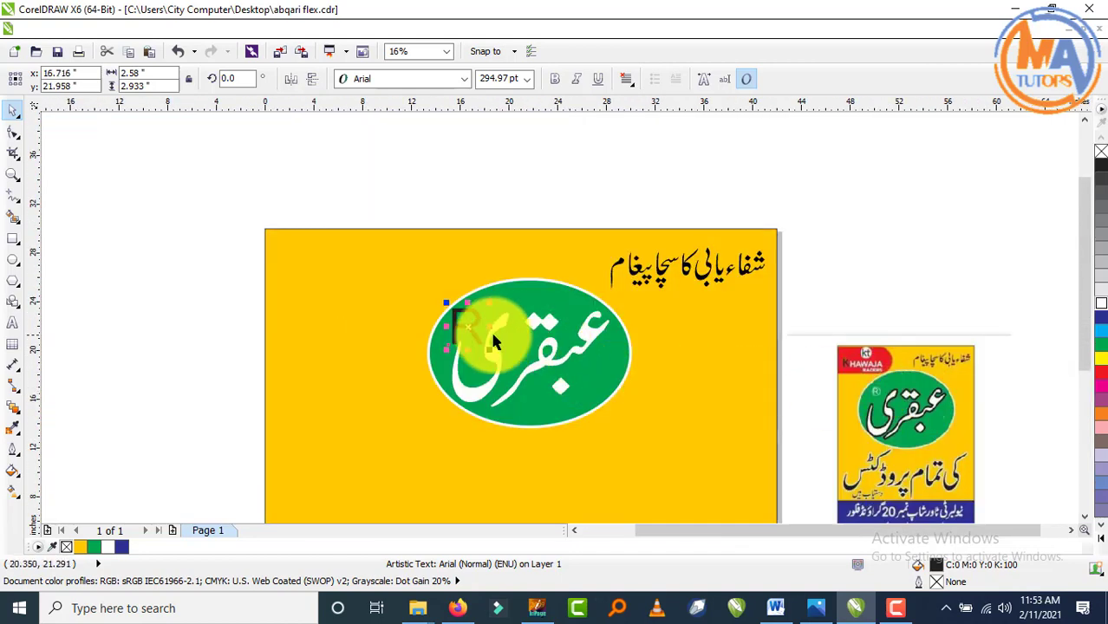
scroll(487, 328, "up", 2)
left_click_drag(520, 237, 507, 249)
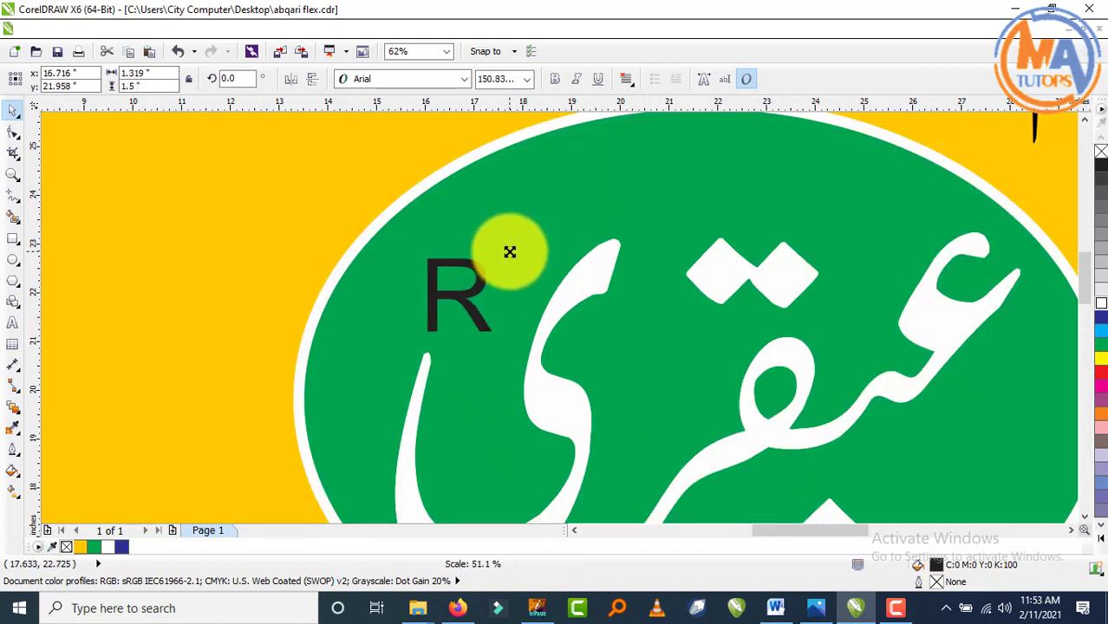
scroll(472, 278, "down", 2)
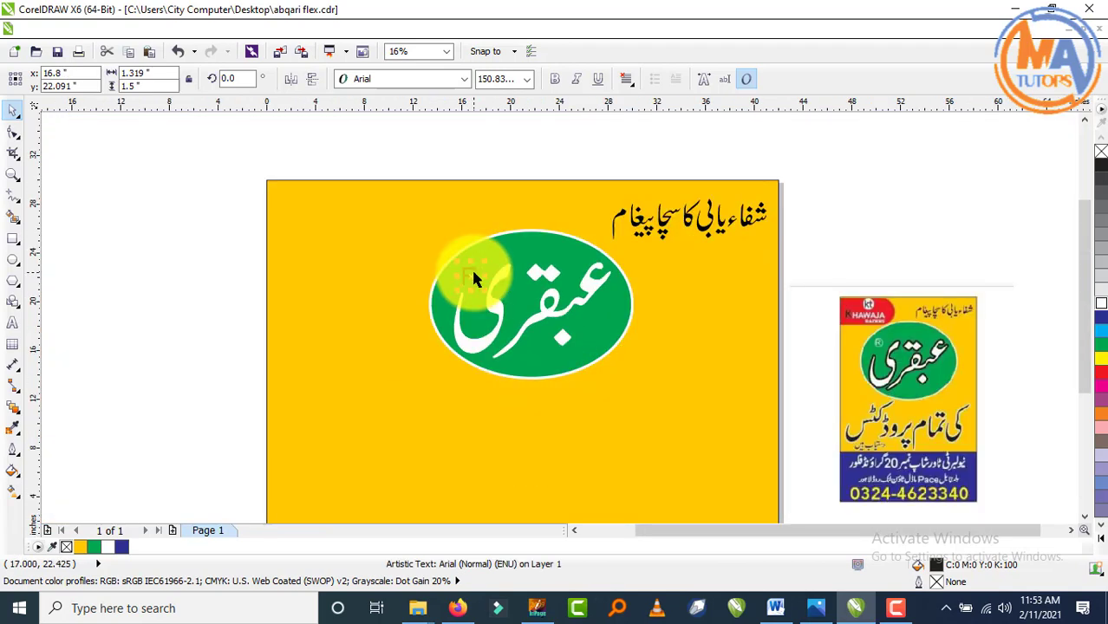
scroll(512, 227, "up", 2)
left_click_drag(503, 218, 508, 214)
scroll(496, 216, "down", 1)
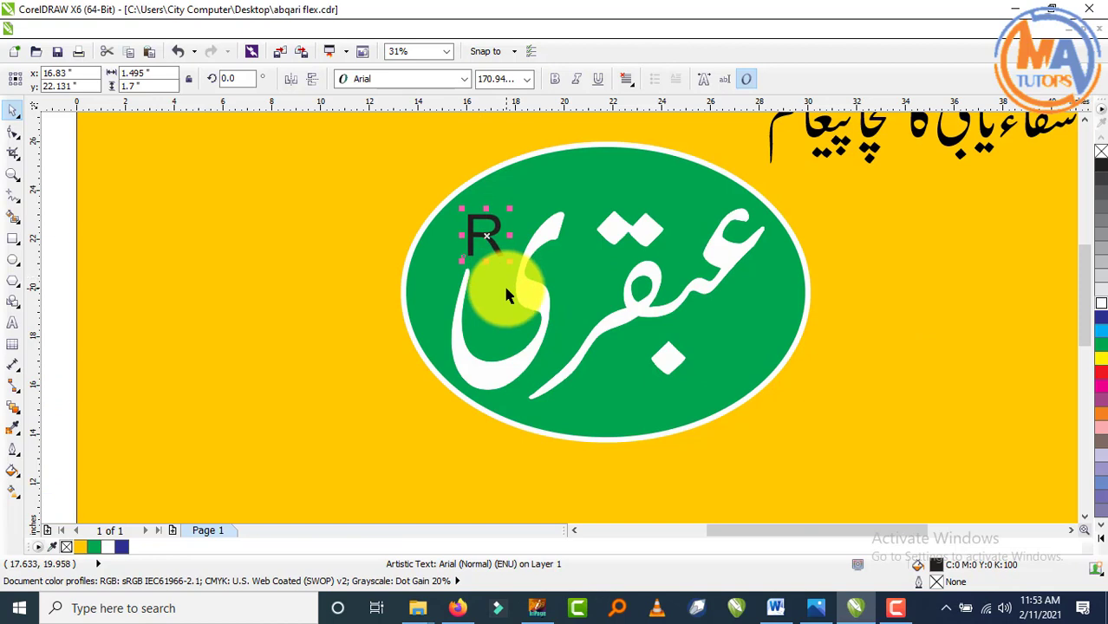
- Draw a circle around the R and give it a 10.0 pt outline
key("F7")
scroll(445, 217, "up", 1)
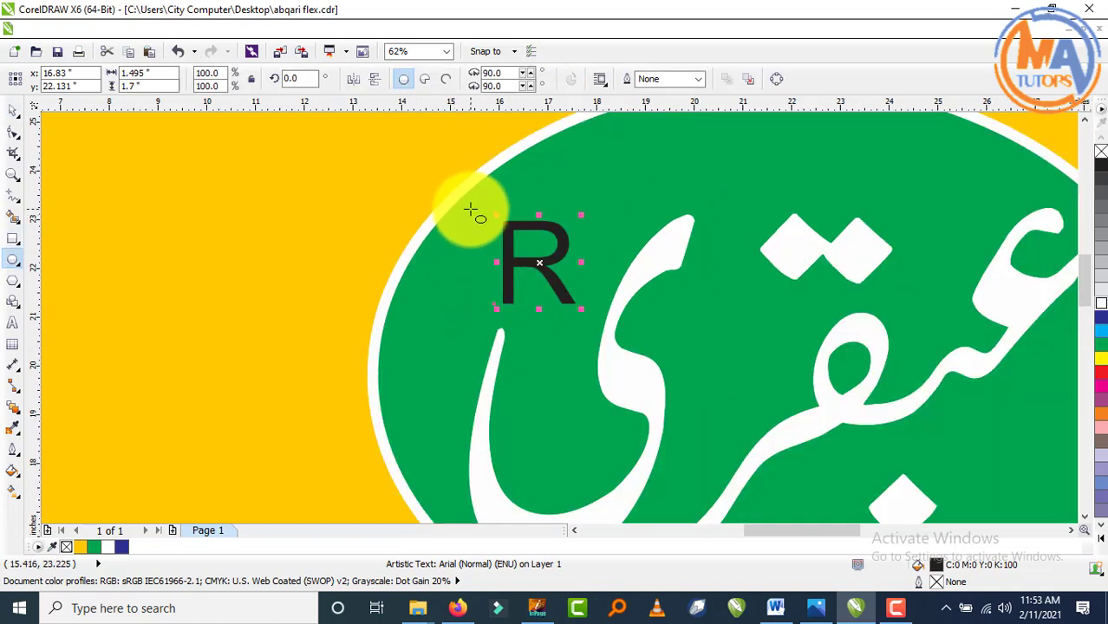
left_click_drag(470, 209, 602, 330)
left_click(13, 110)
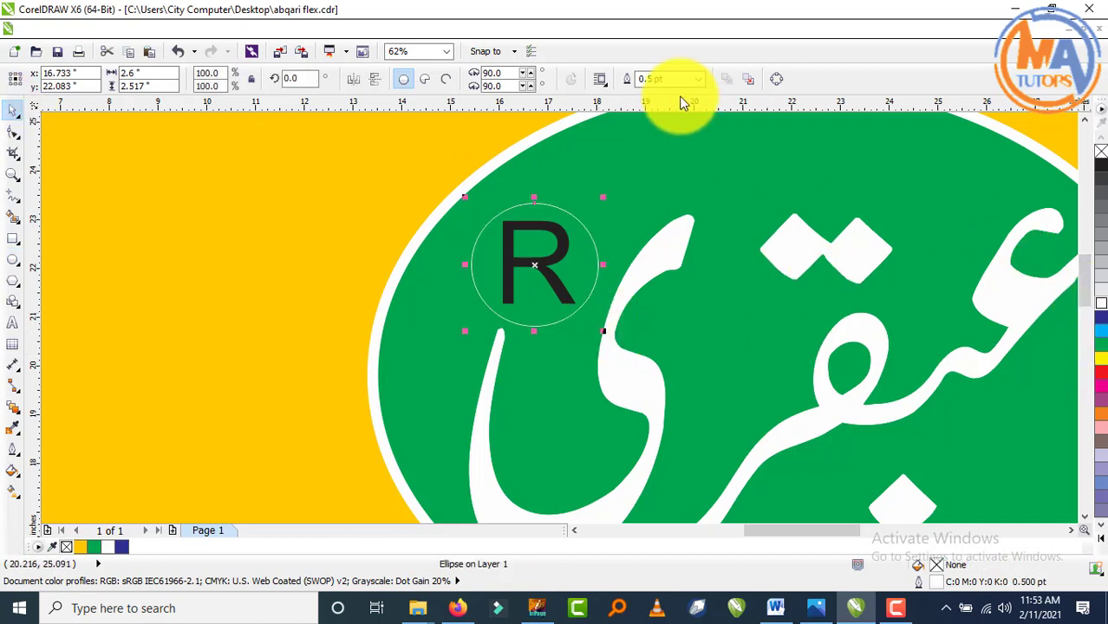
left_click(698, 79)
left_click(682, 211)
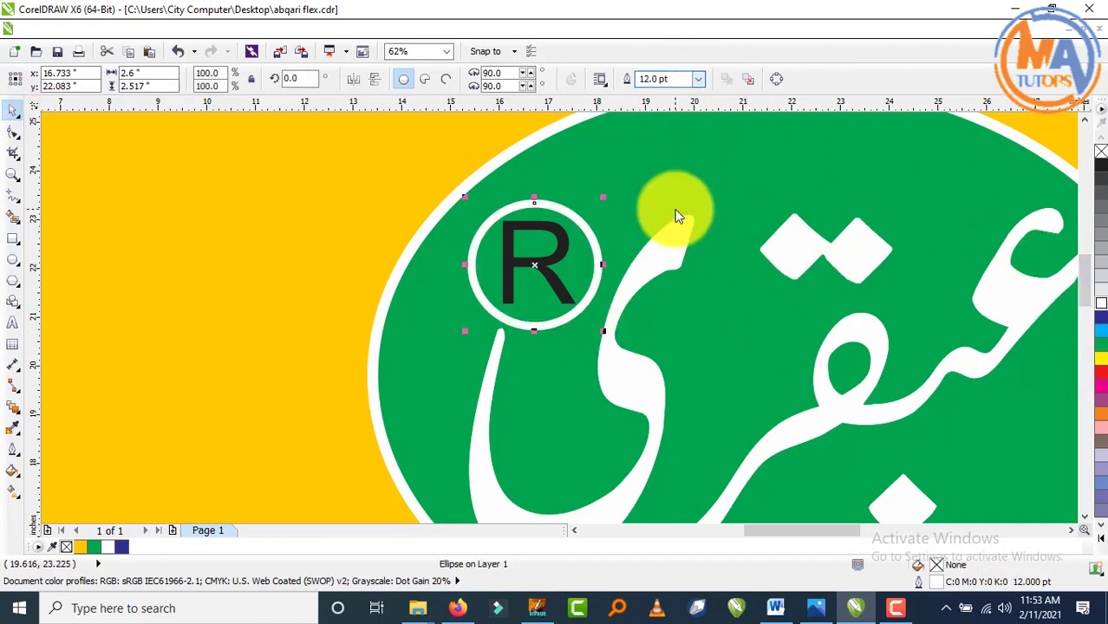
left_click(698, 78)
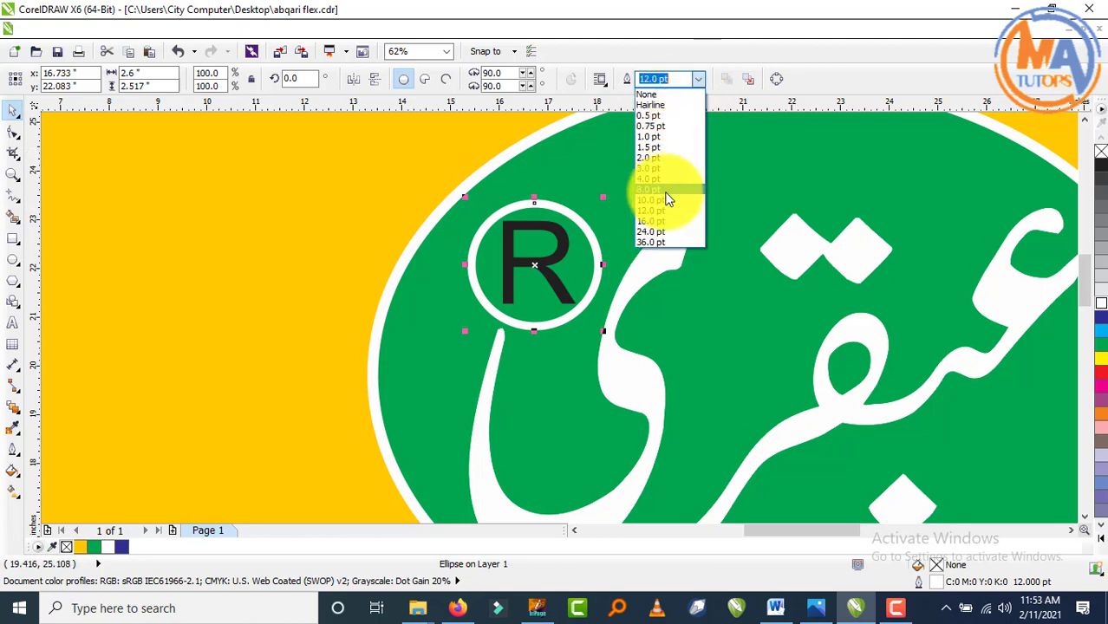
left_click(660, 202)
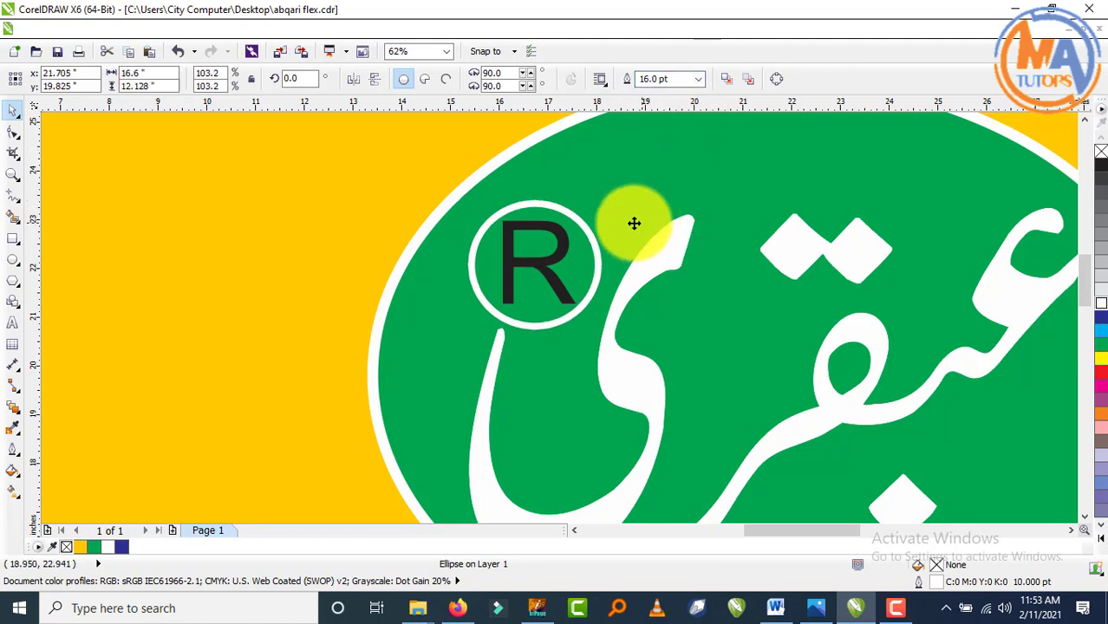
- Try a white fill and a lower stacking order on the ring, undoing both
left_click(1099, 302)
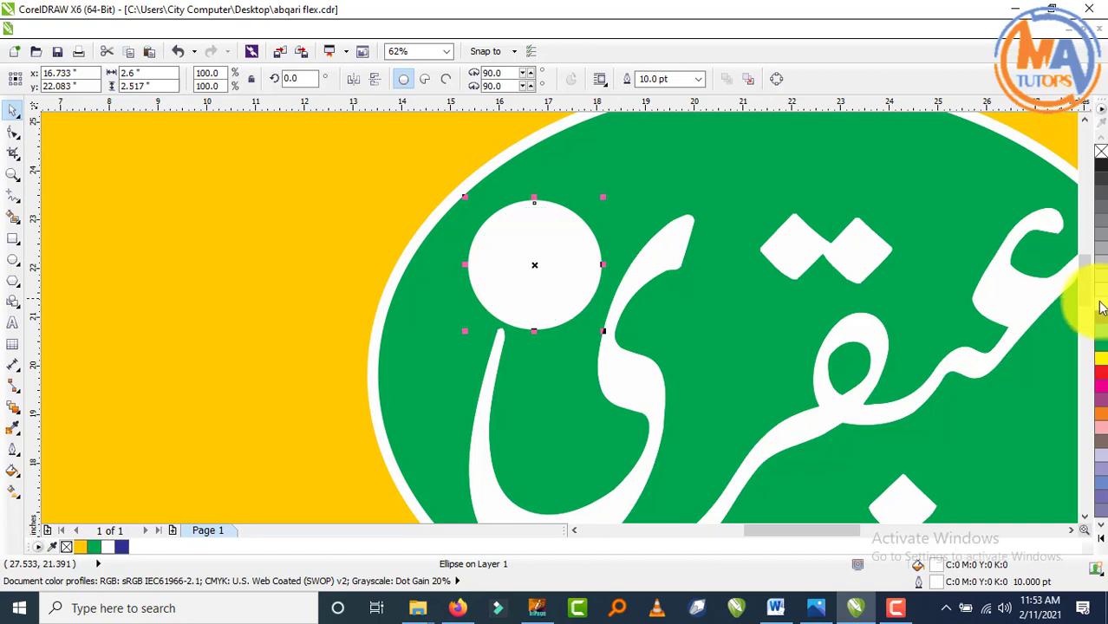
key("ctrl+z")
left_click(348, 249)
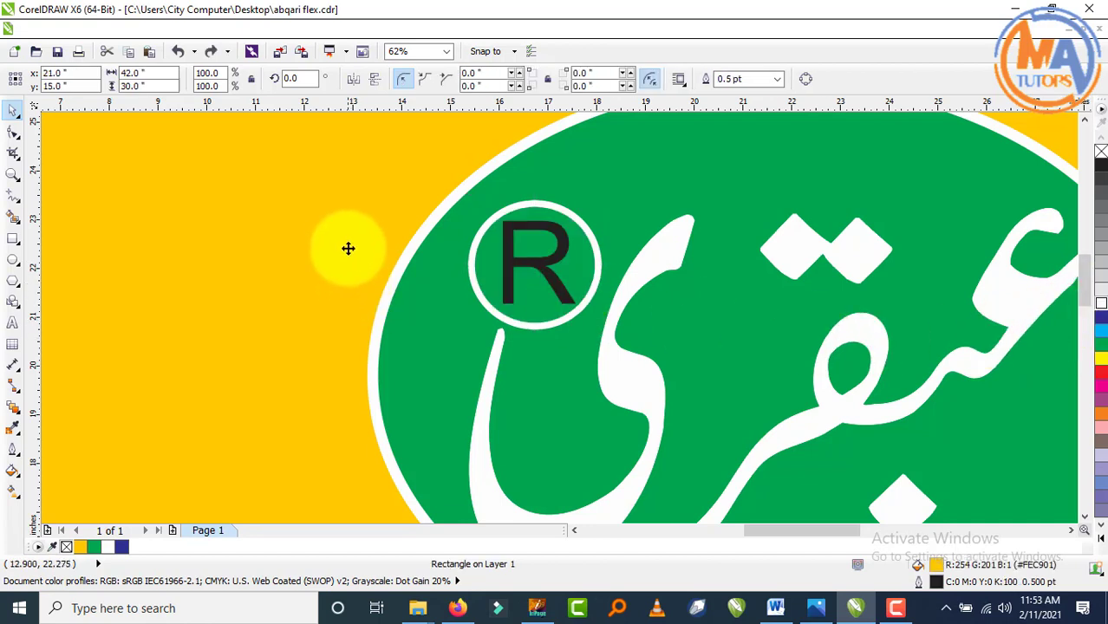
left_click(559, 251)
key("shift+Page_Down")
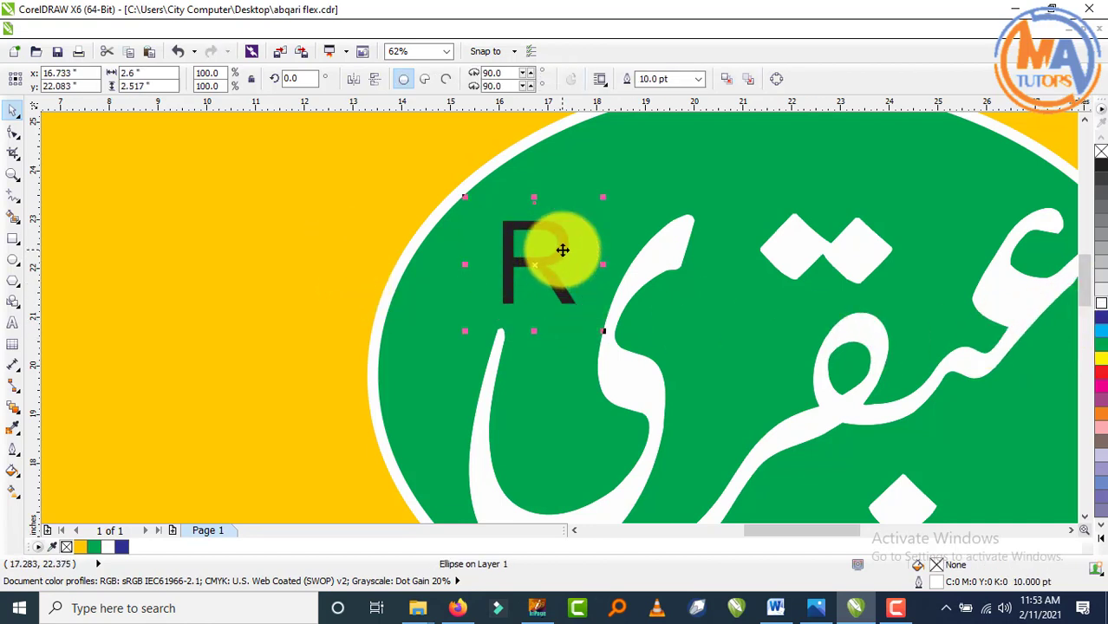
key("ctrl+z")
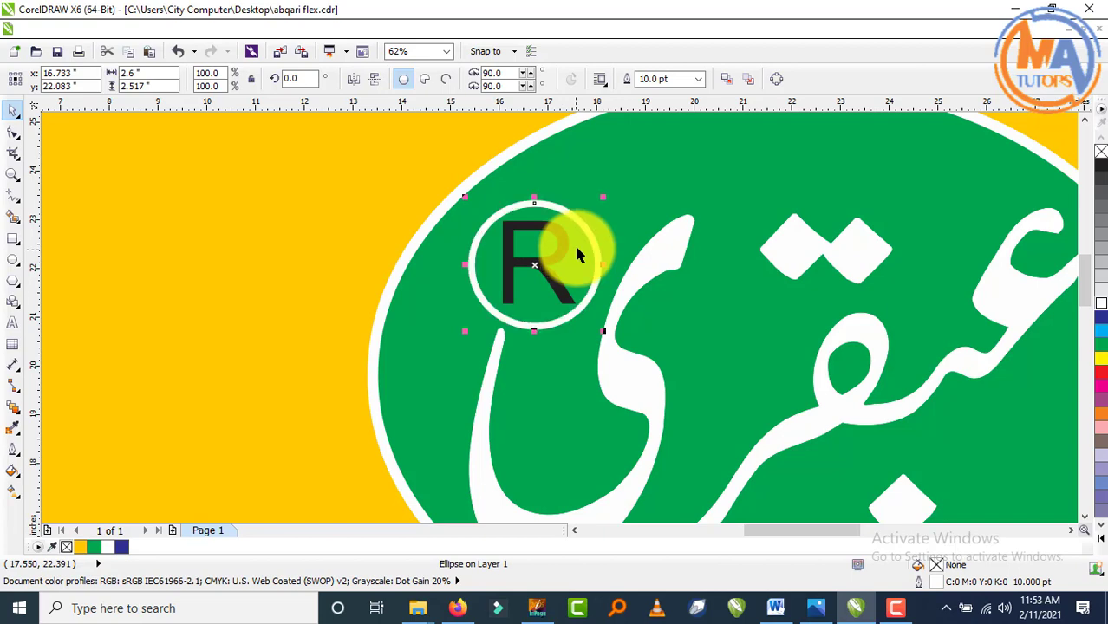
- Make the R letter white
left_click(574, 243)
left_click(556, 261)
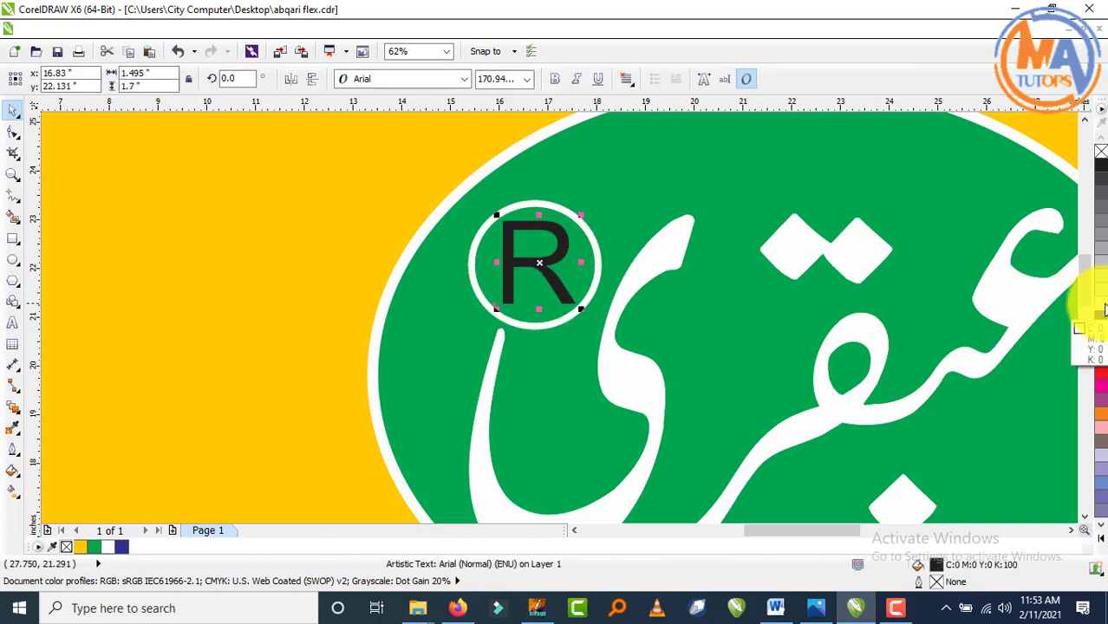
left_click(1099, 303)
scroll(203, 417, "down", 4)
left_click(301, 227)
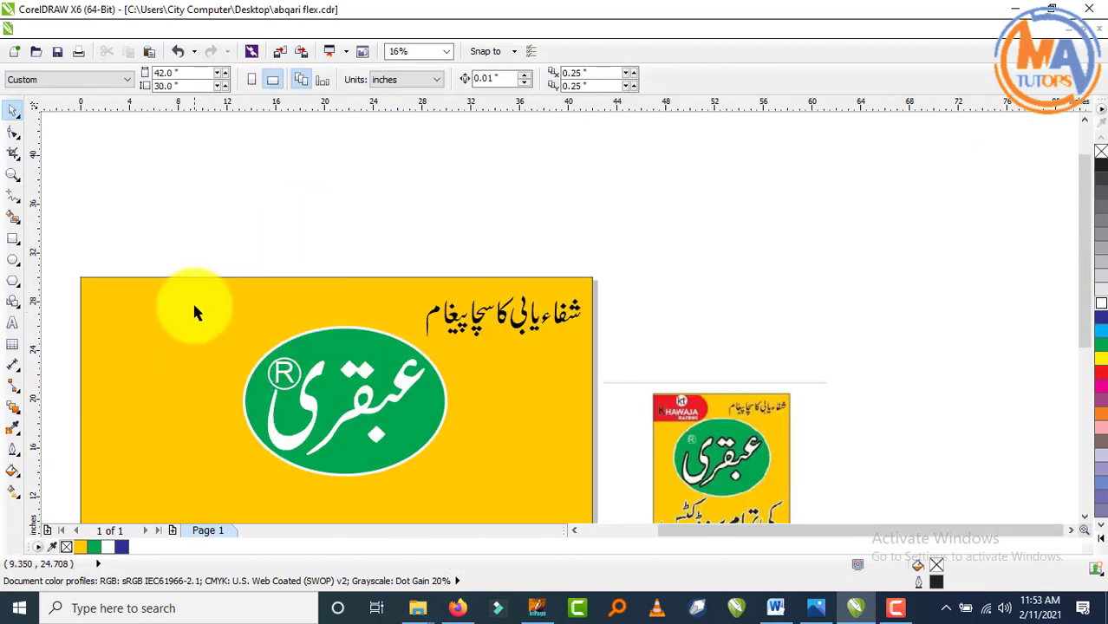
- Shrink the R and its ring together into a small mark and reposition it
left_click_drag(264, 342, 324, 404)
scroll(263, 396, "up", 2)
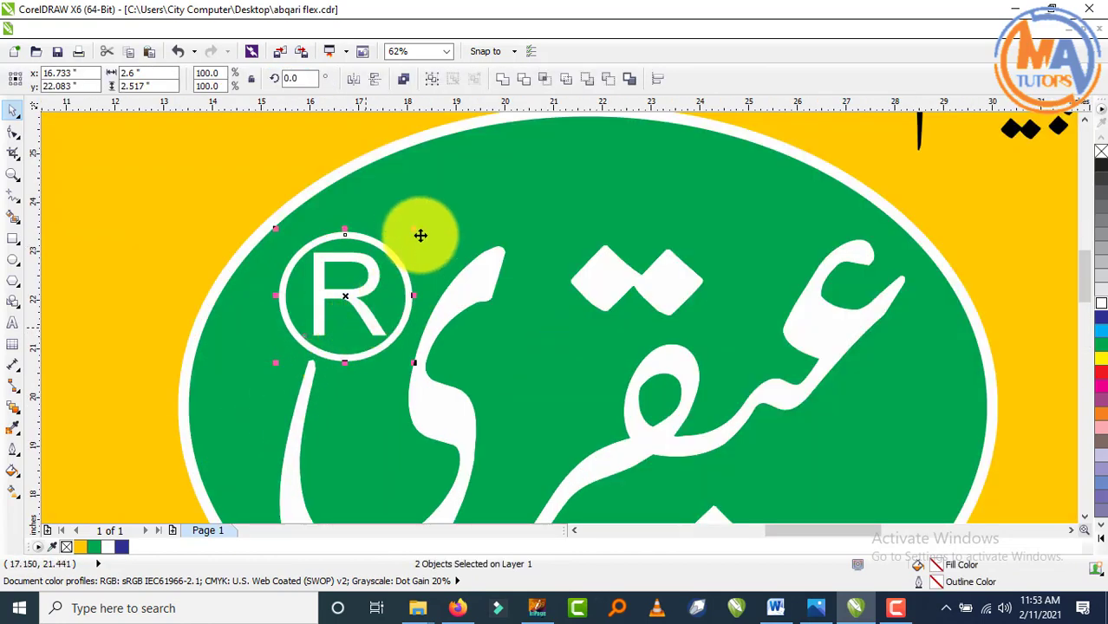
left_click_drag(416, 231, 406, 249)
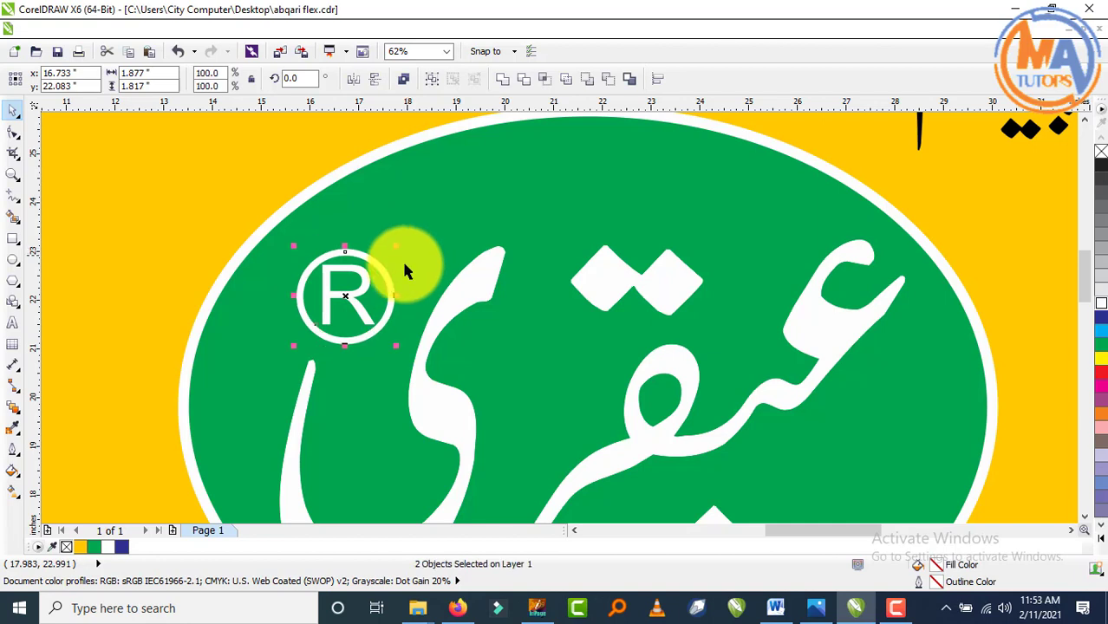
left_click_drag(353, 326, 356, 323)
scroll(357, 323, "up", 1)
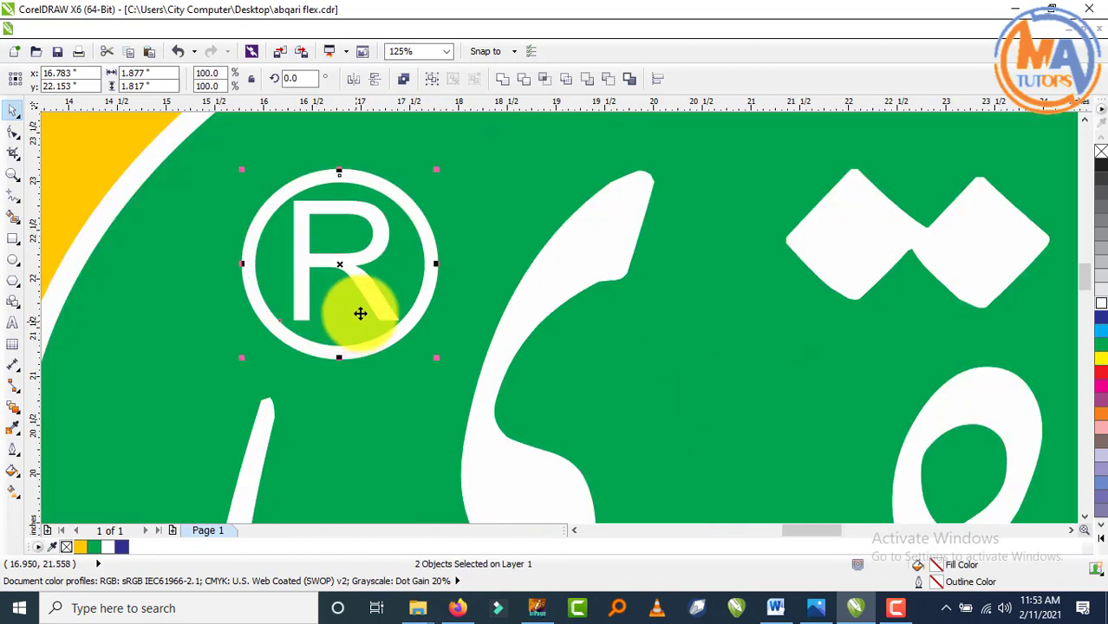
left_click_drag(439, 168, 431, 179)
- Set the ring's outline width to 8.0 pt
left_click(436, 245)
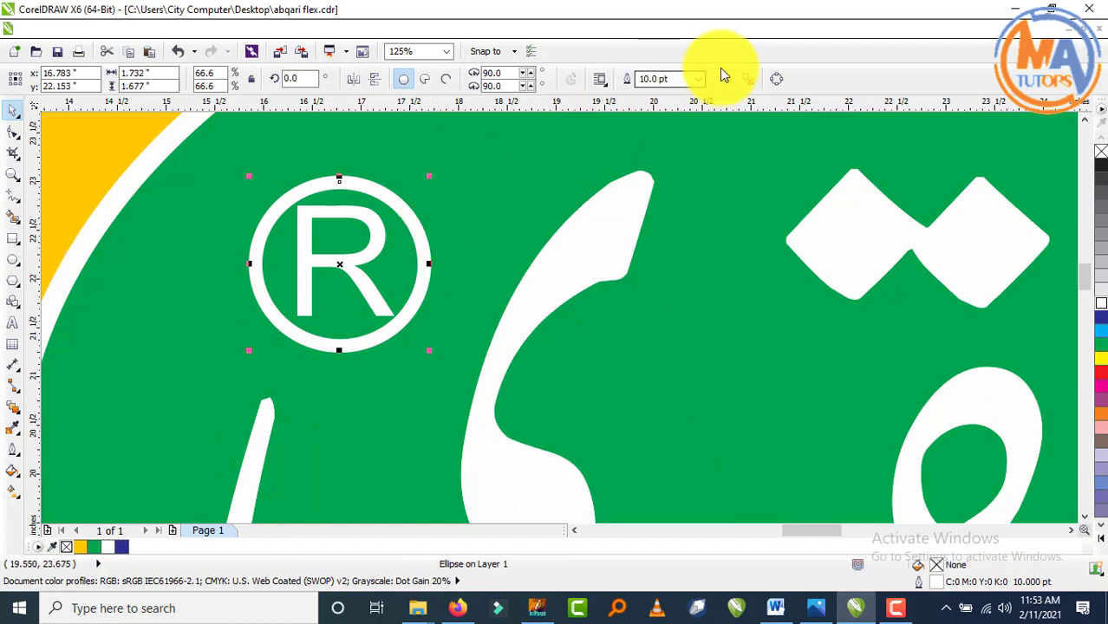
left_click(698, 78)
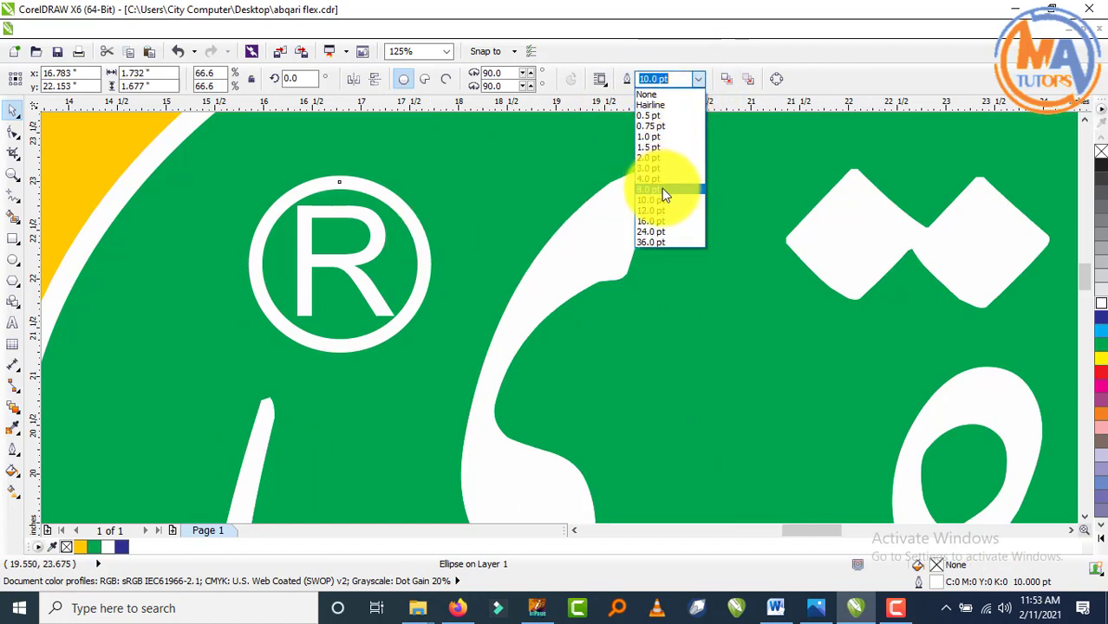
left_click(662, 189)
scroll(593, 298, "down", 3)
scroll(459, 314, "up", 1)
scroll(459, 314, "down", 3)
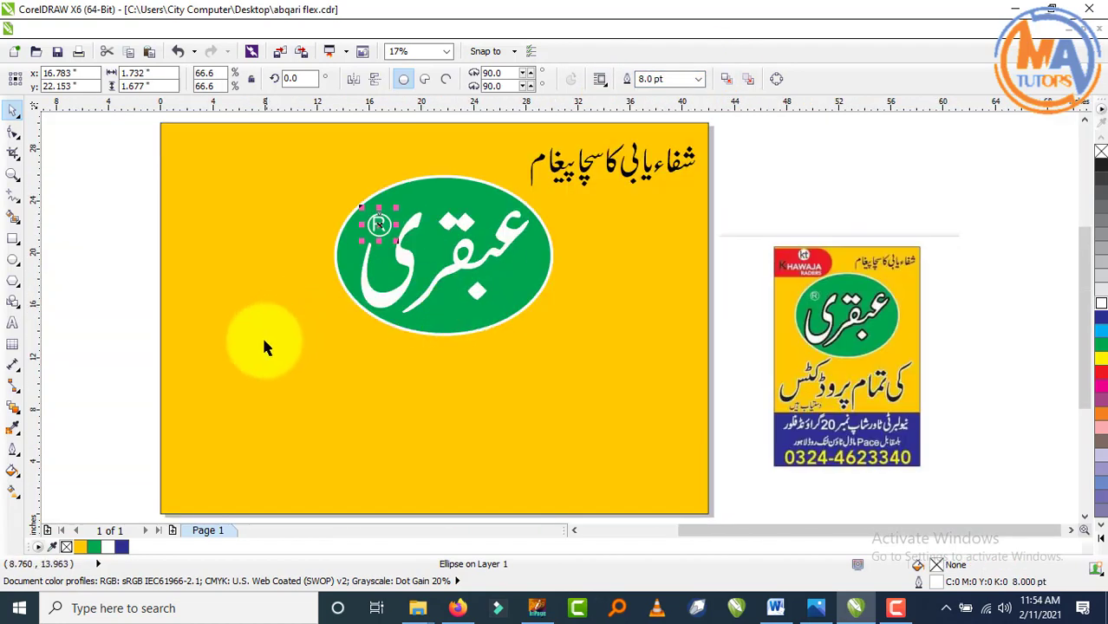
left_click(168, 321)
left_click(113, 320)
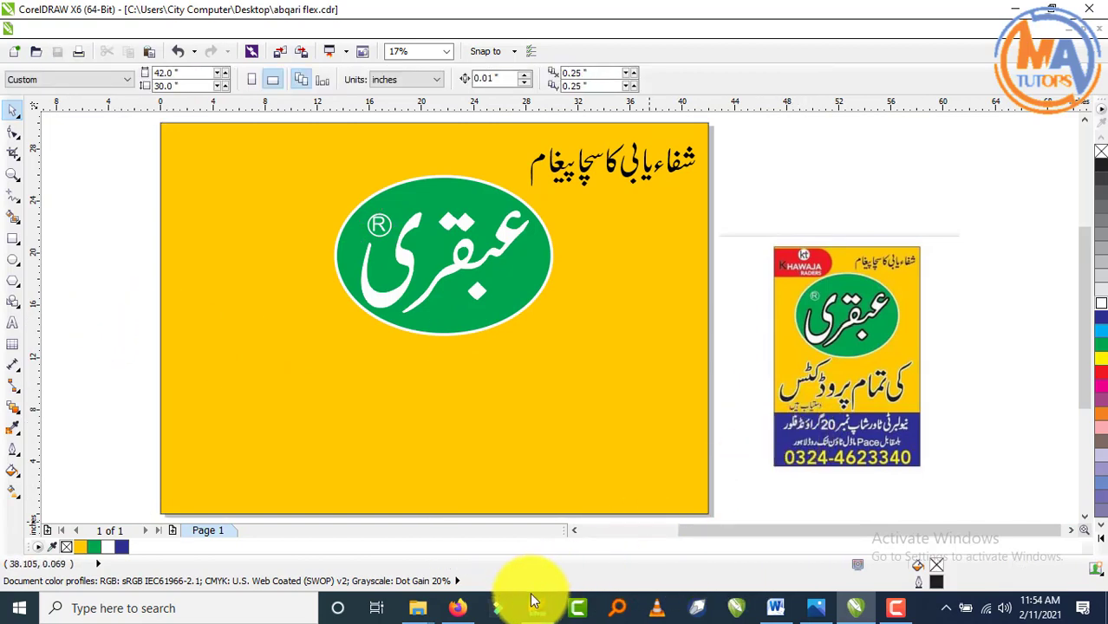
- In InPage, replace the frame's text with 'ی تمام پراڈکٹس دستیاب ہیں'
left_click(535, 610)
left_click(12, 99)
left_click(577, 376)
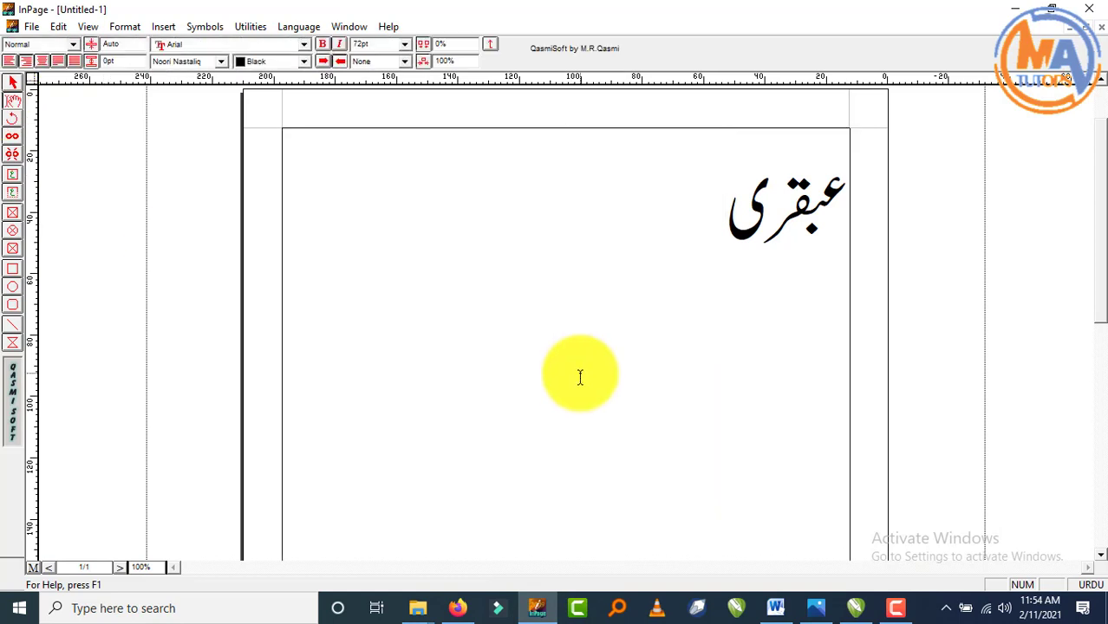
key("ctrl+s")
key("Escape")
key("ctrl+a")
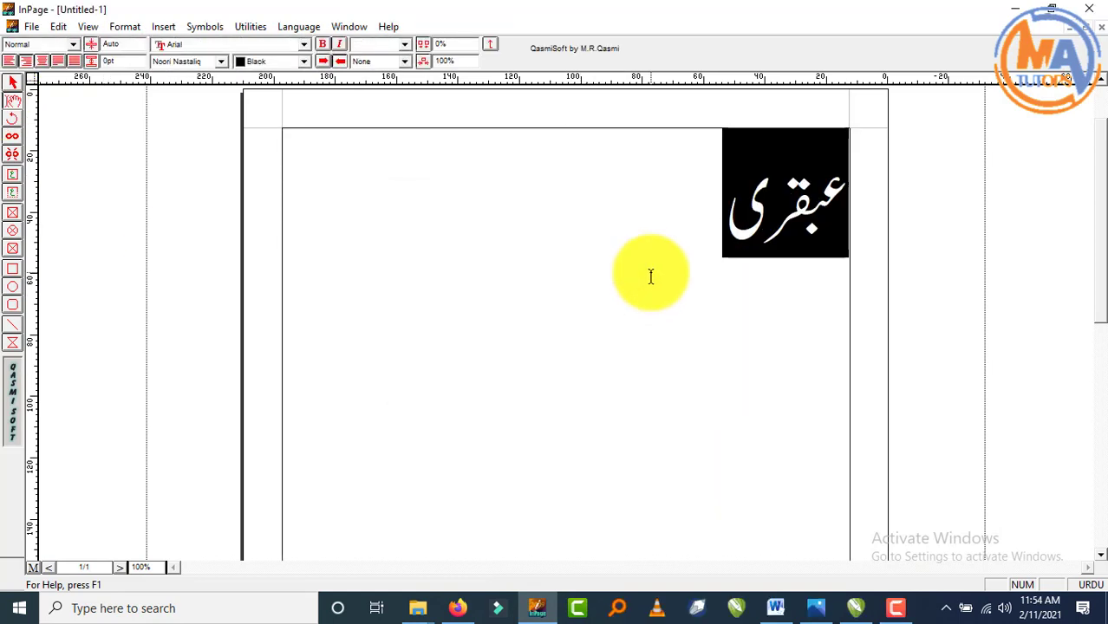
type("ی تمام")
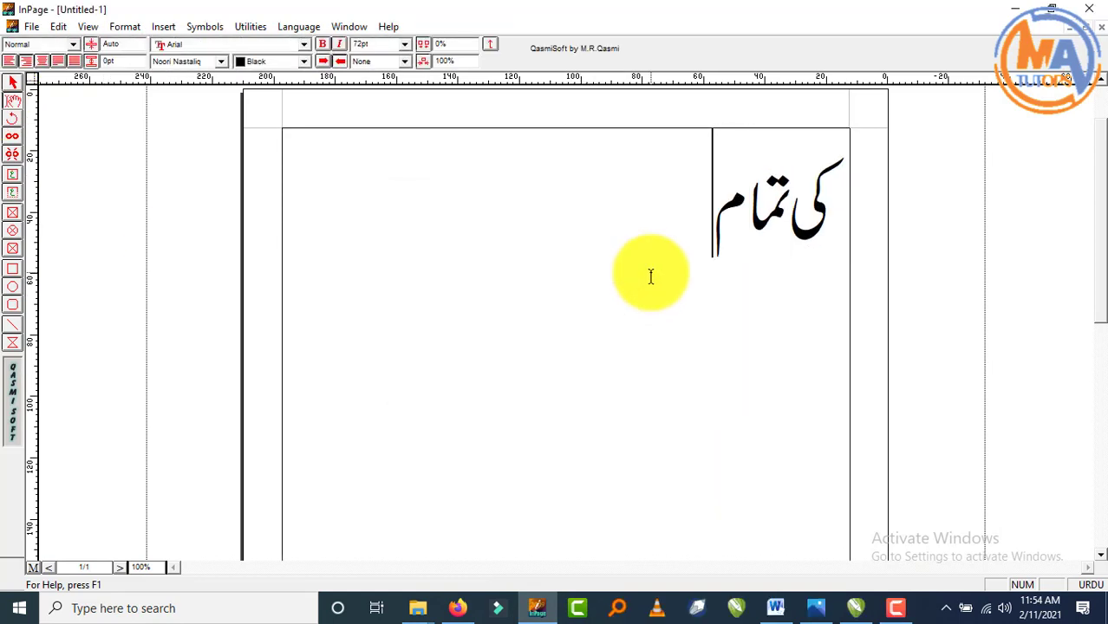
type(" پراڈ")
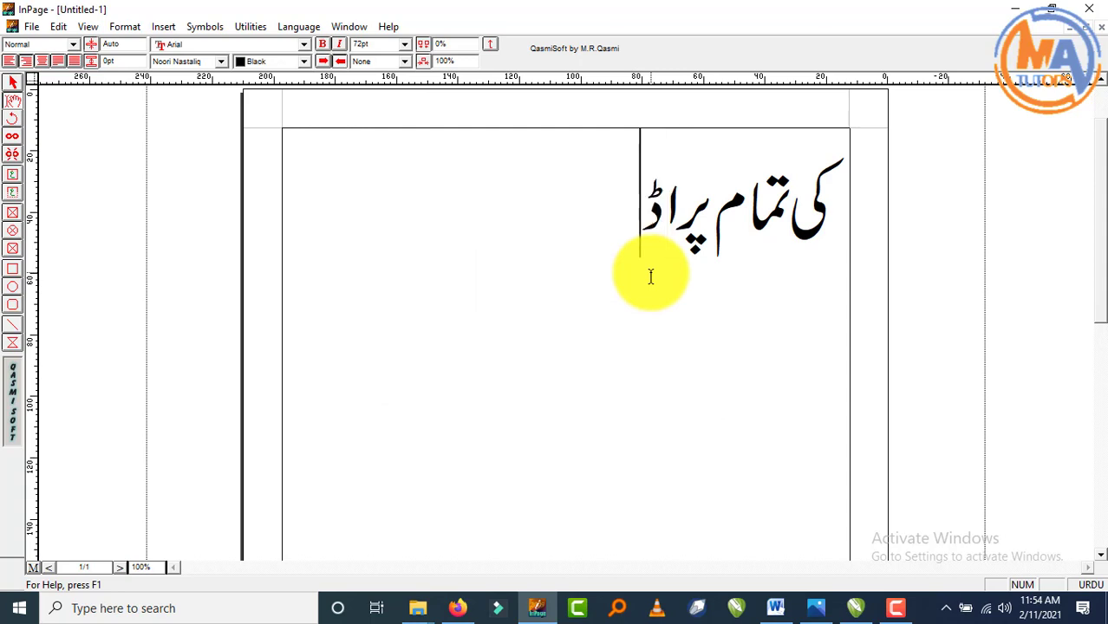
type("کٹس دس")
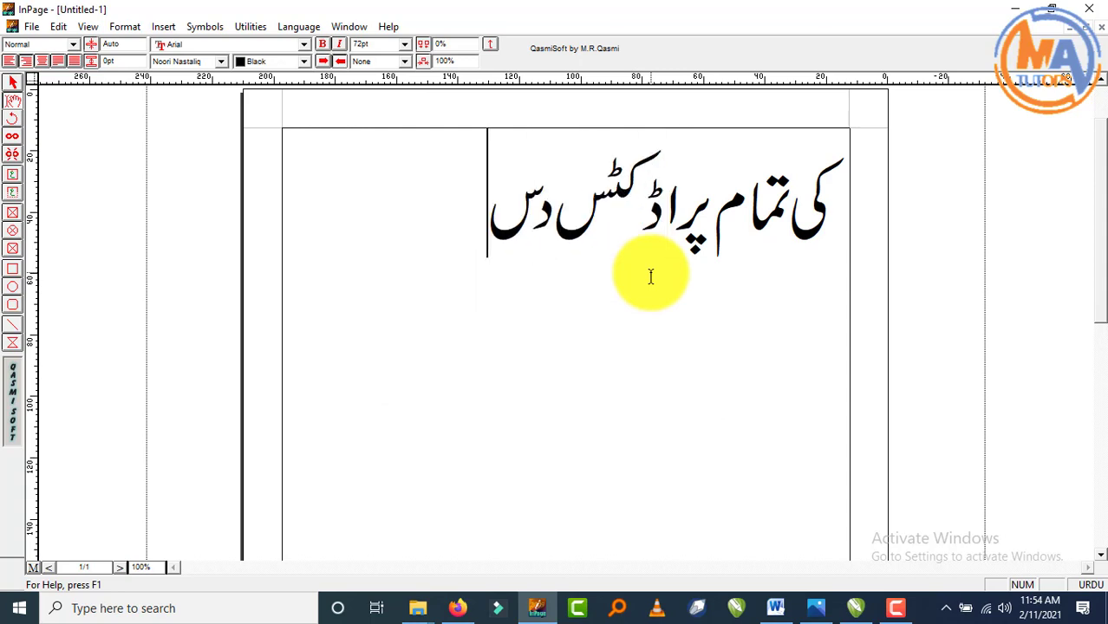
type("تیاب")
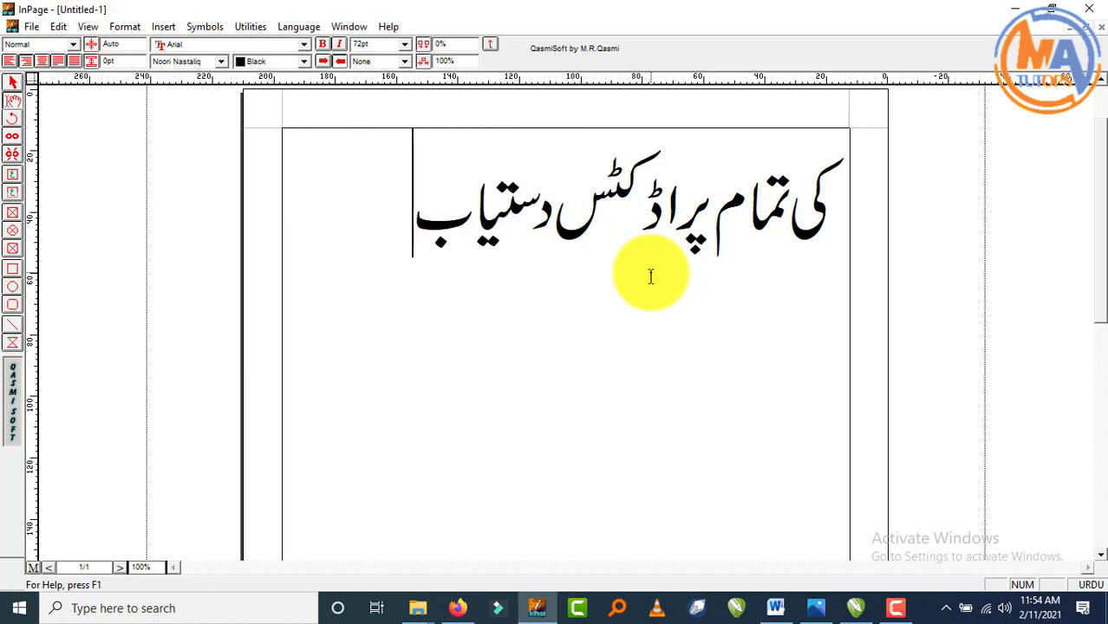
type(" ہیں")
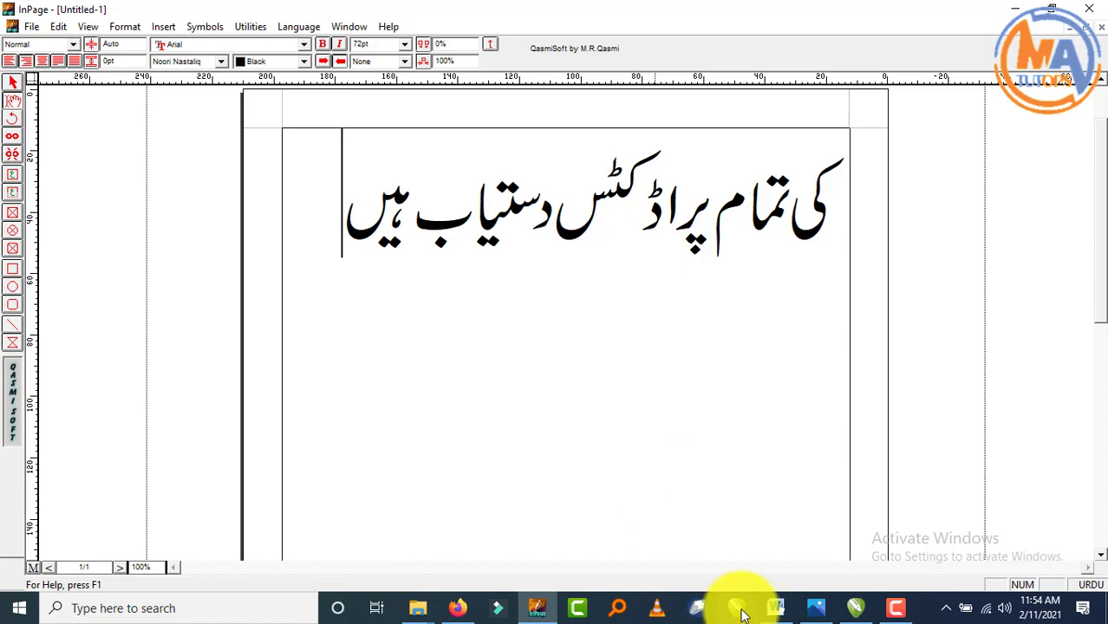
- Correct the spelling so the line reads 'کی تمام پروڈکٹس دستیاب ہیں'
left_click(855, 609)
left_click(854, 610)
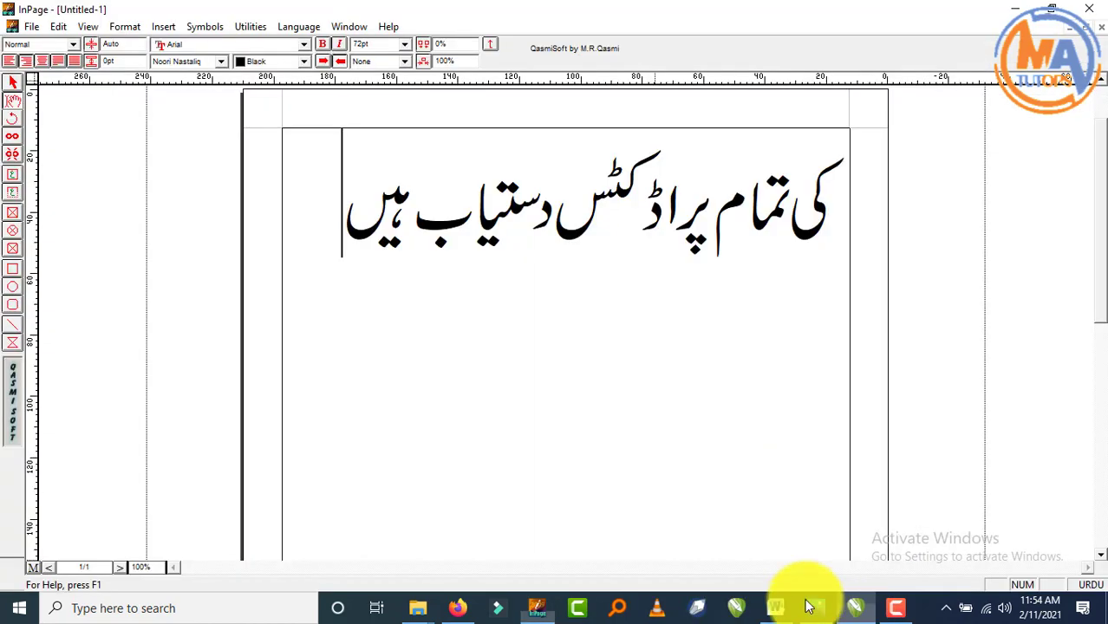
left_click(646, 227)
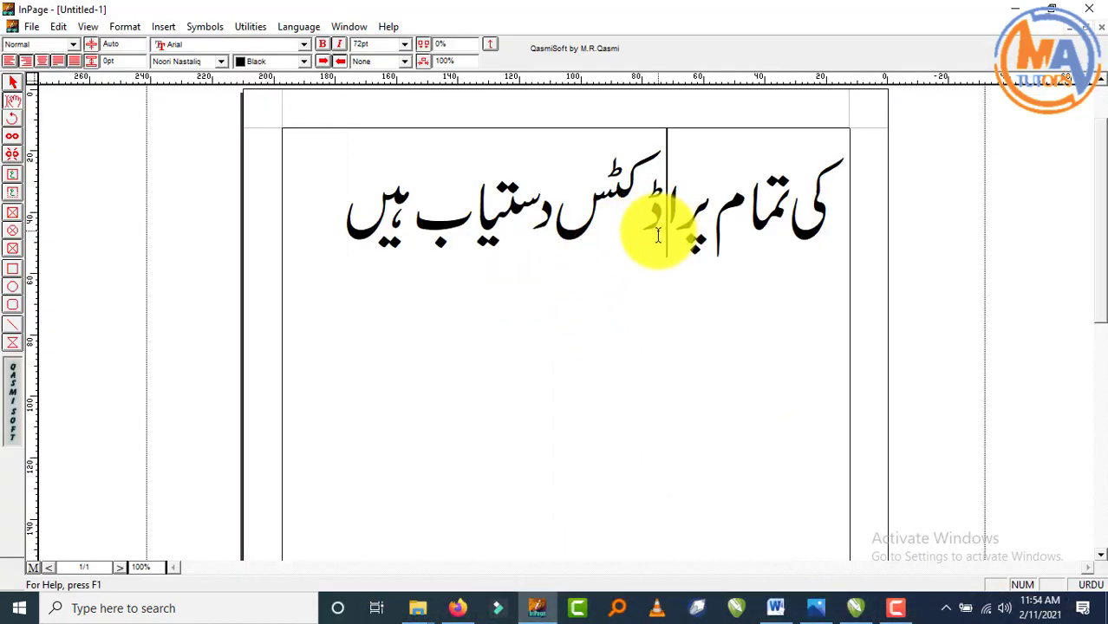
key("Delete")
type("ع")
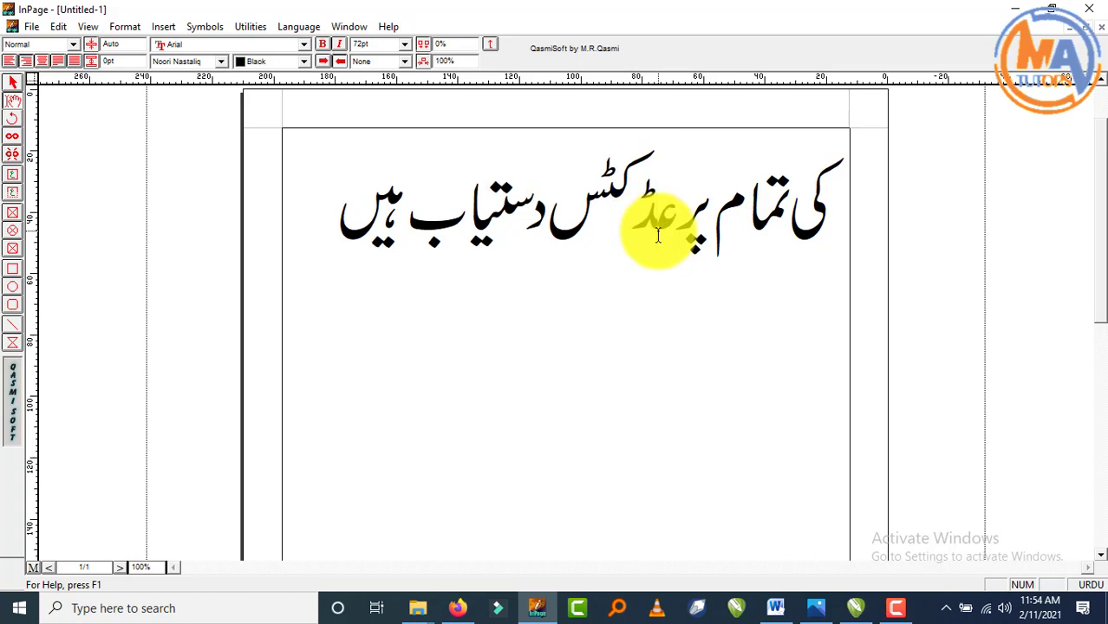
key("BackSpace")
type("و")
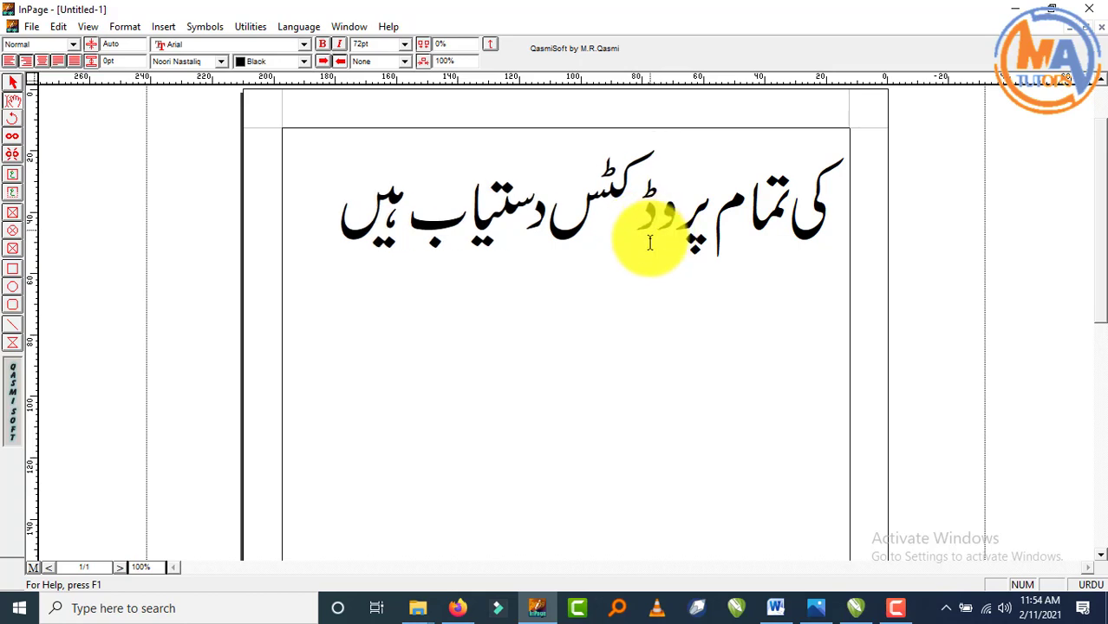
- Copy the whole Urdu line from InPage and paste it into CorelDRAW
left_click(13, 82)
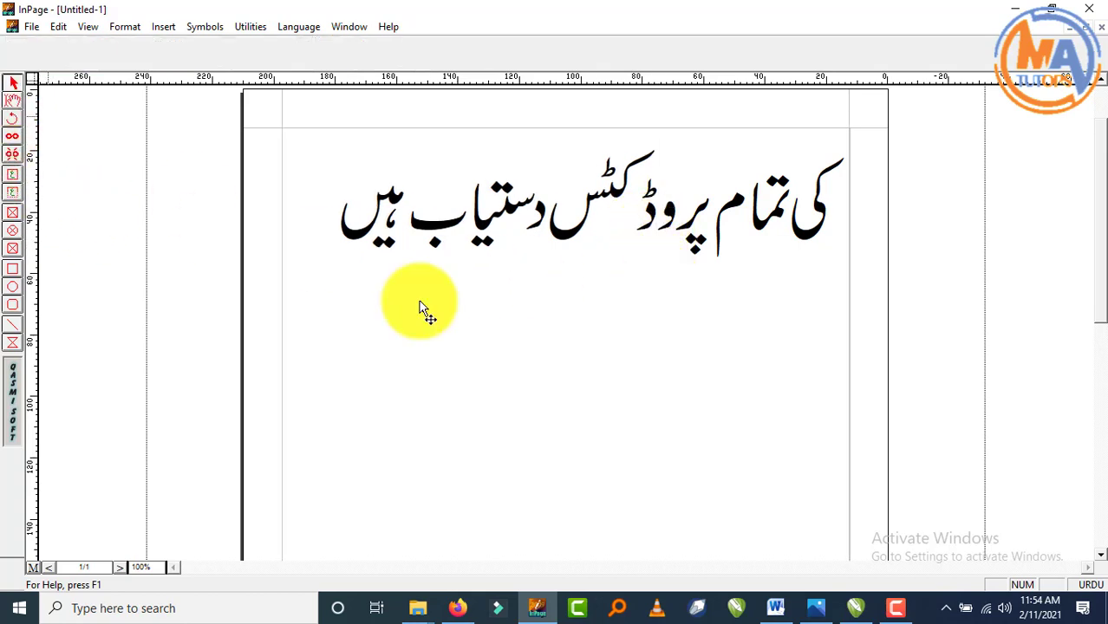
right_click(515, 339)
left_click(543, 366)
right_click(549, 372)
left_click(598, 440)
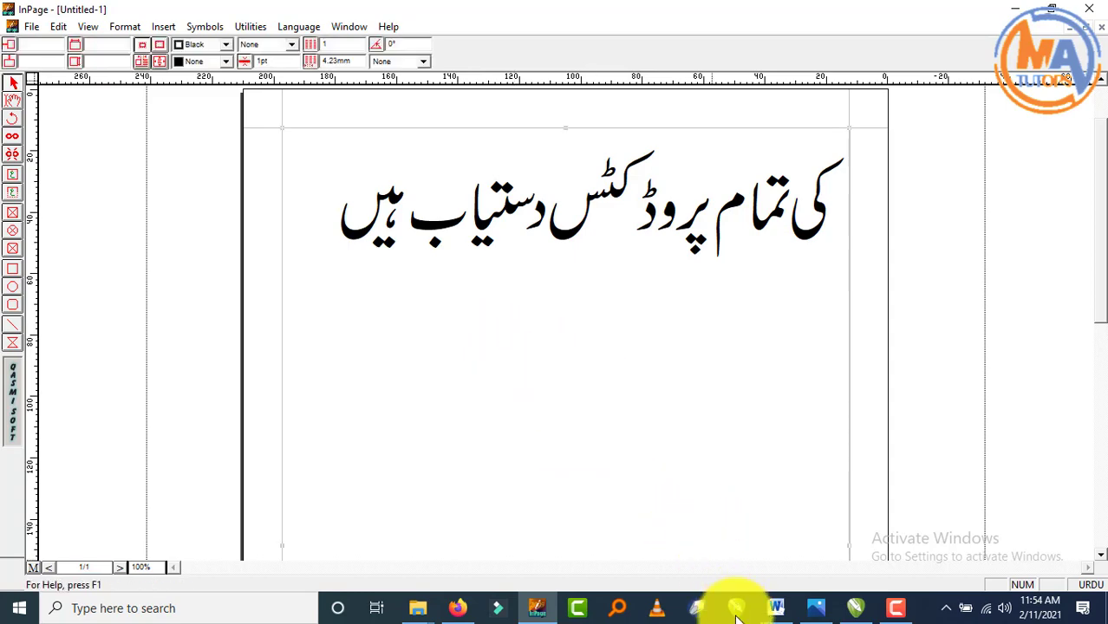
left_click(856, 608)
key("ctrl+v")
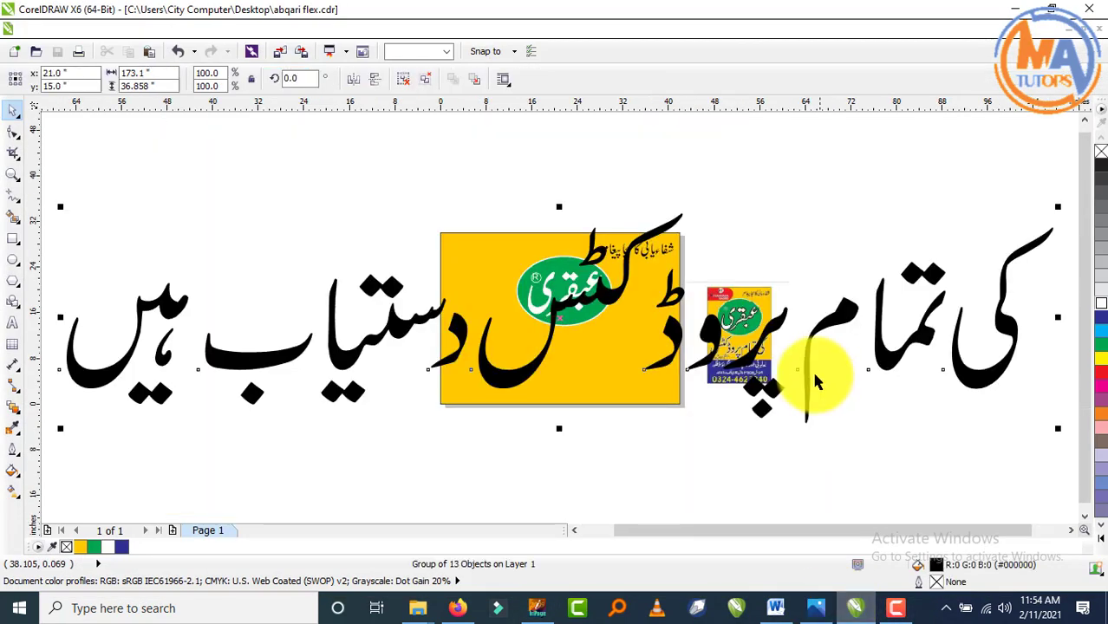
- Scale the tagline to about 34 × 7.2 inches below the ellipse and outline it white
left_click_drag(1058, 206, 605, 374)
scroll(592, 337, "up", 2)
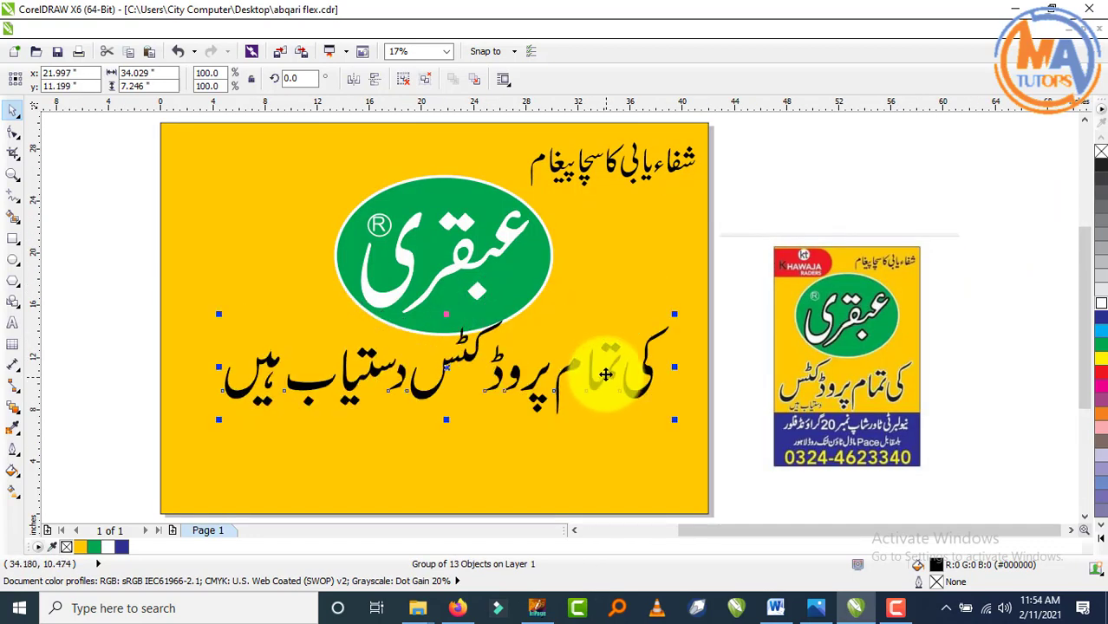
key("Down")
key("Down")
key("Down")
key("Down")
key("Down")
key("Down")
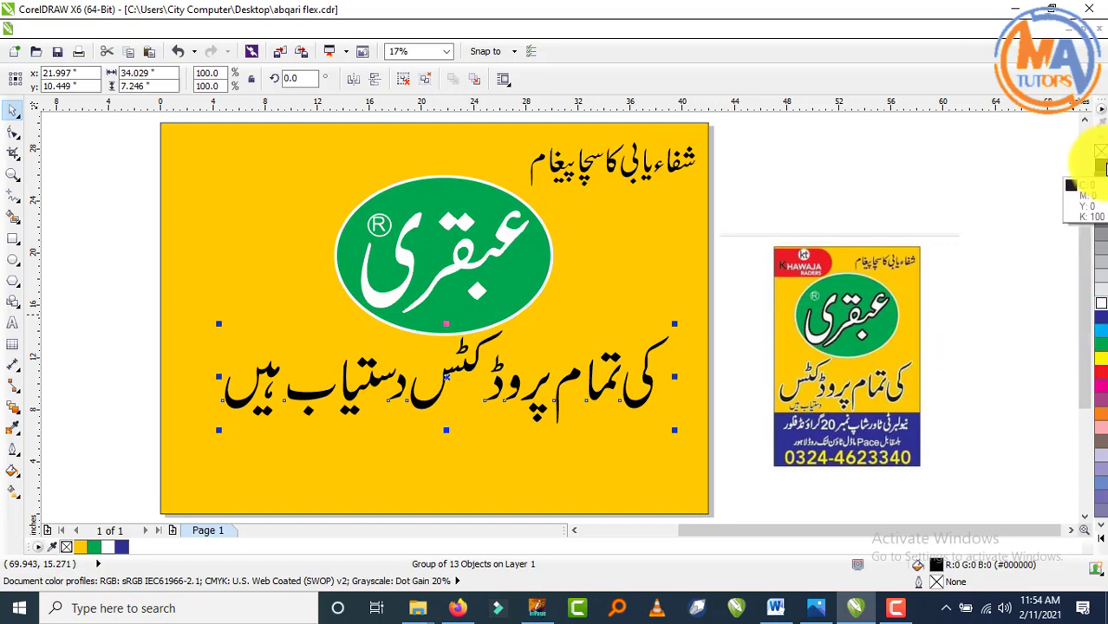
scroll(874, 377, "up", 3)
scroll(876, 373, "down", 2)
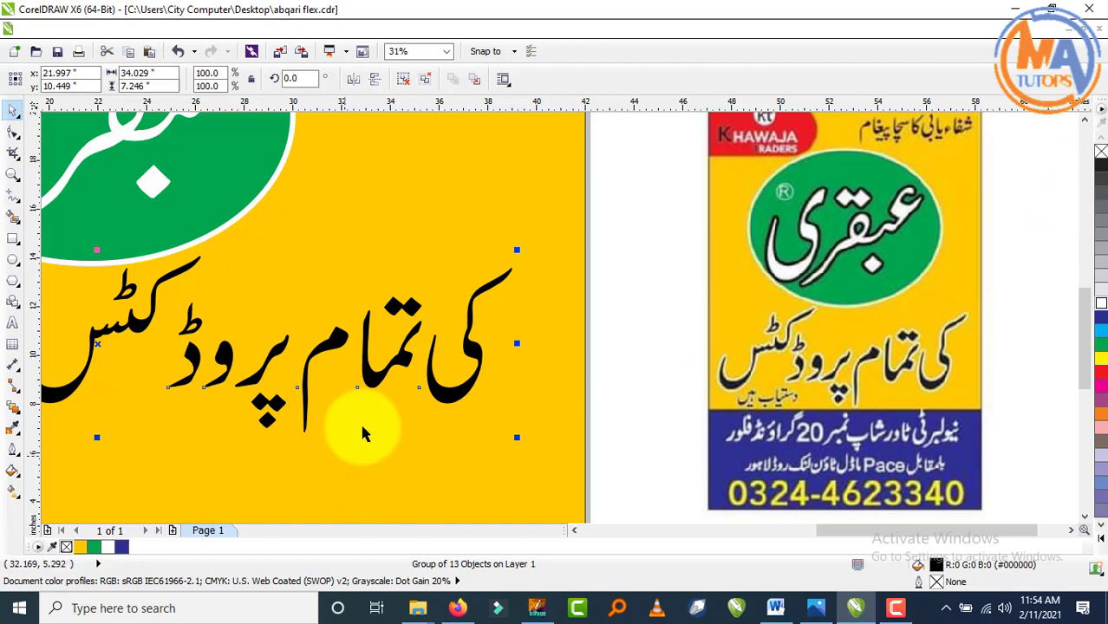
scroll(488, 333, "up", 2)
scroll(507, 346, "down", 3)
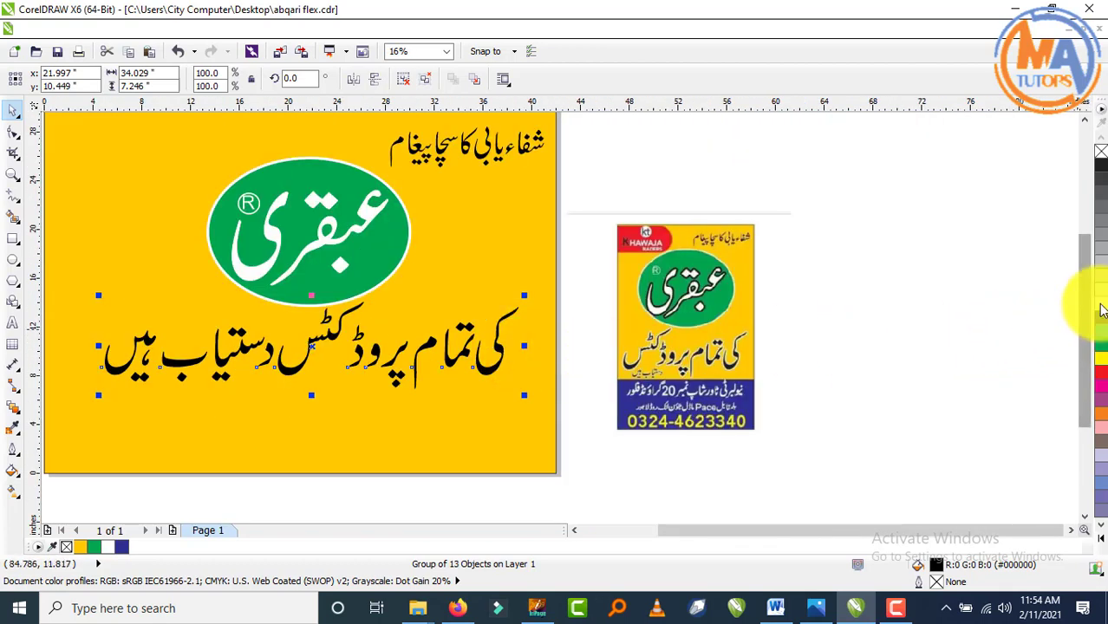
right_click(1102, 311)
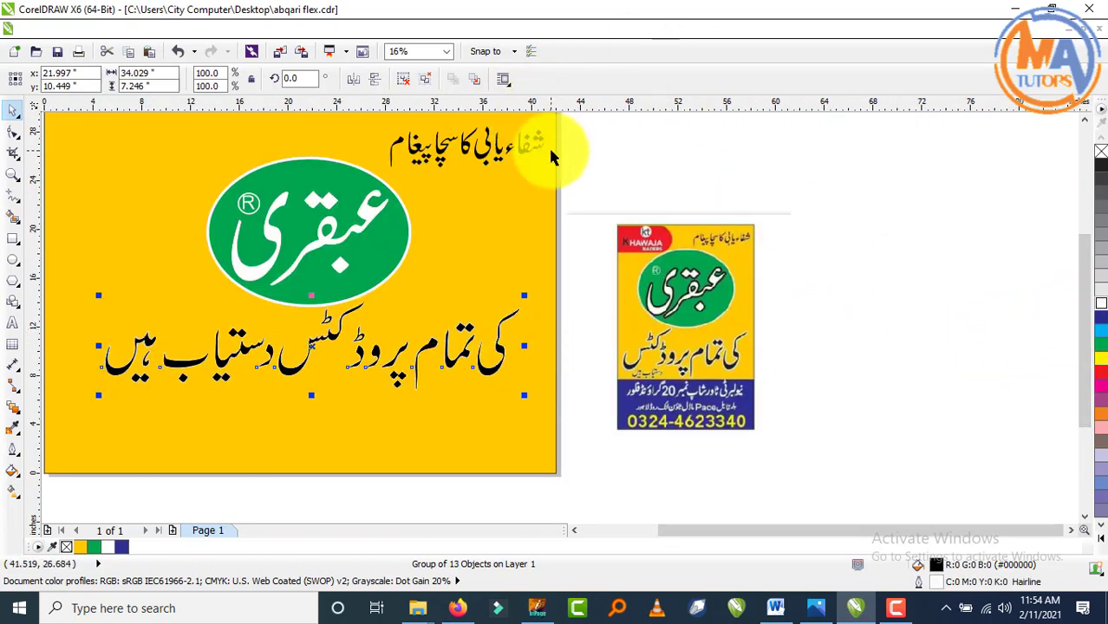
- Give the tagline a 36.0 pt Outline Pen width behind its fill, replacing a first 8 pt try
key("F12")
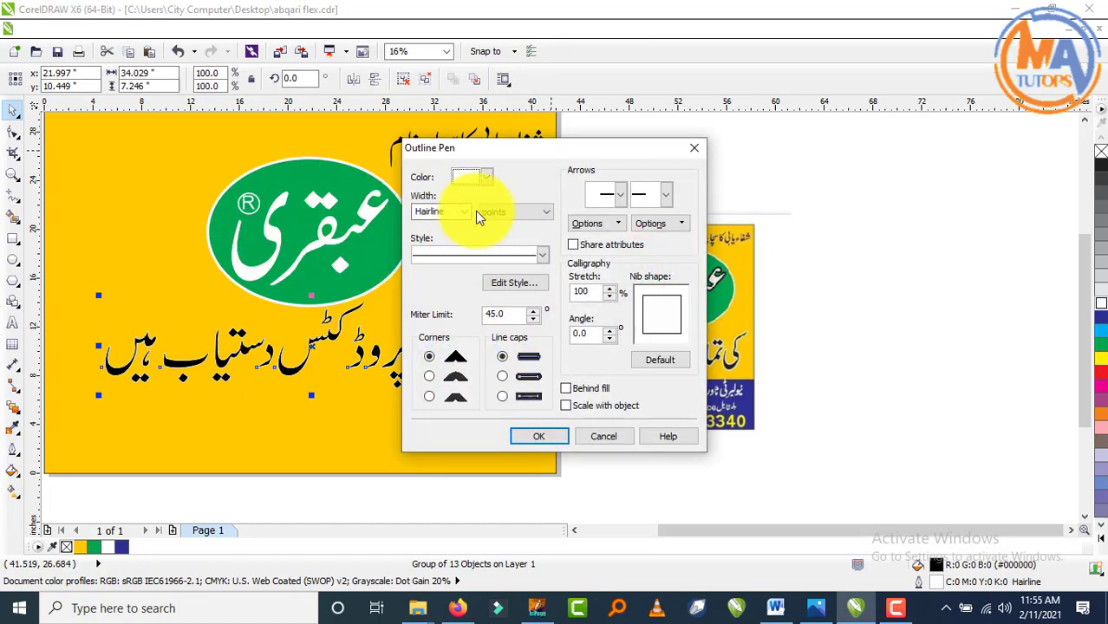
left_click(467, 213)
left_click(439, 323)
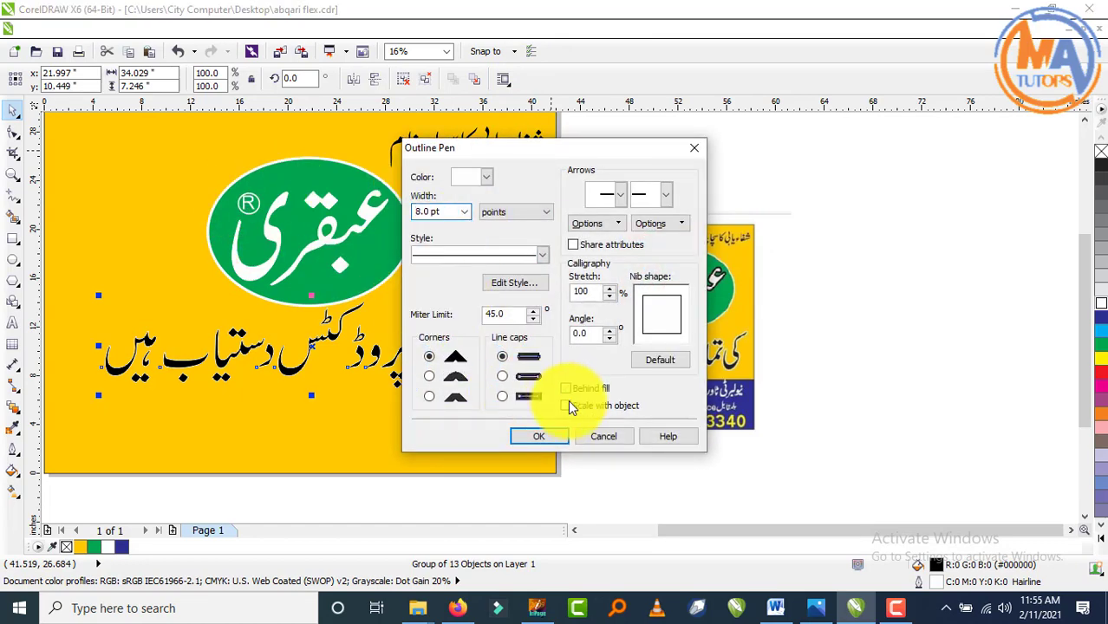
left_click(538, 436)
key("F12")
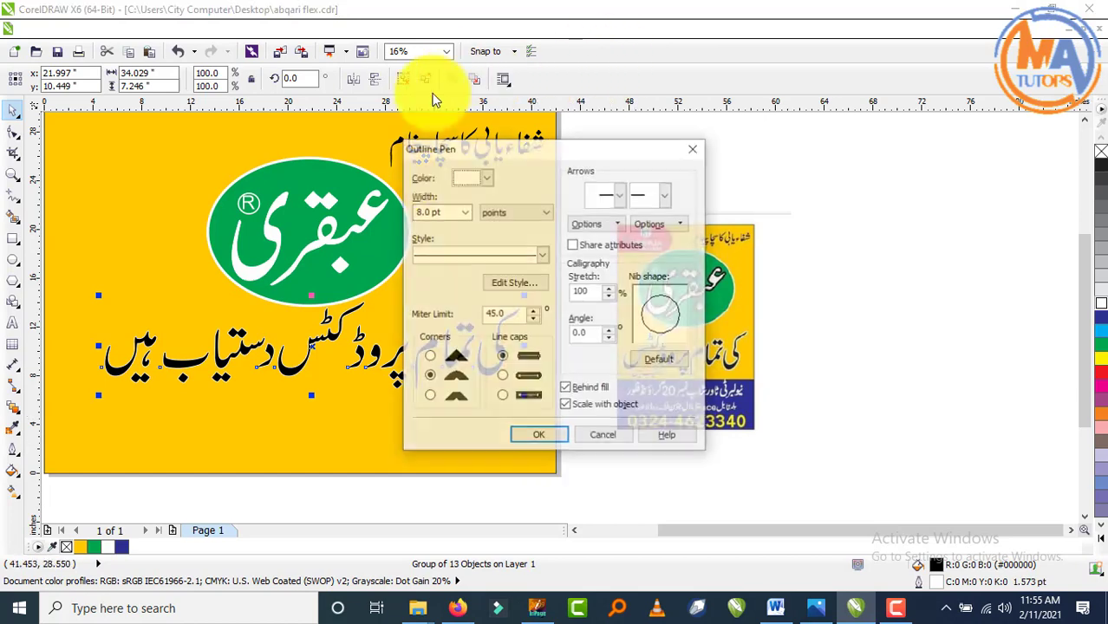
left_click(465, 213)
left_click(434, 379)
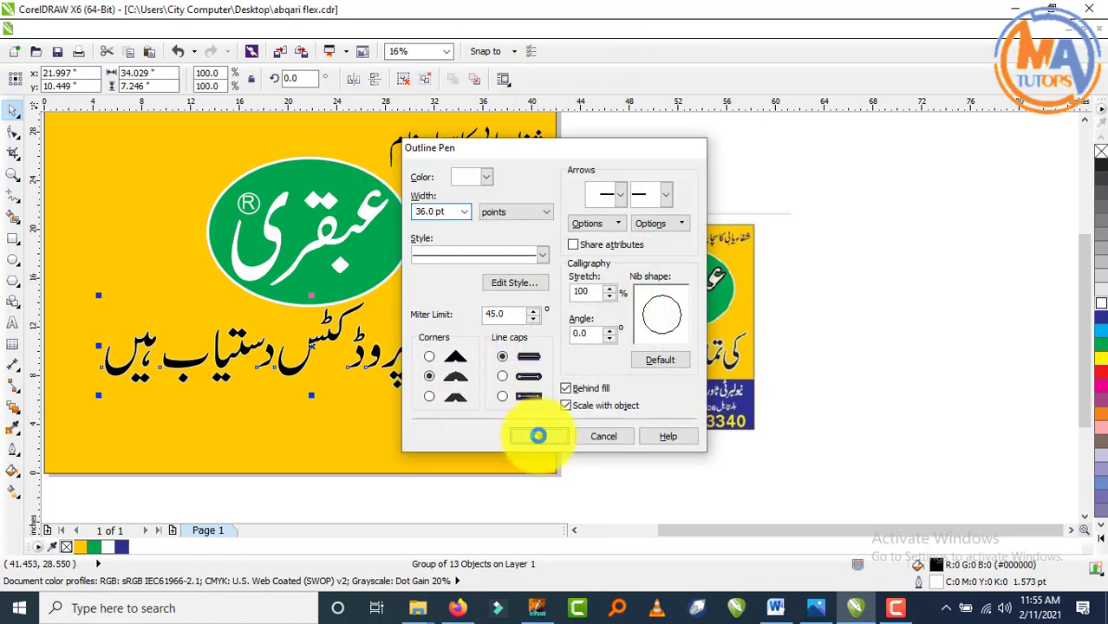
left_click(539, 436)
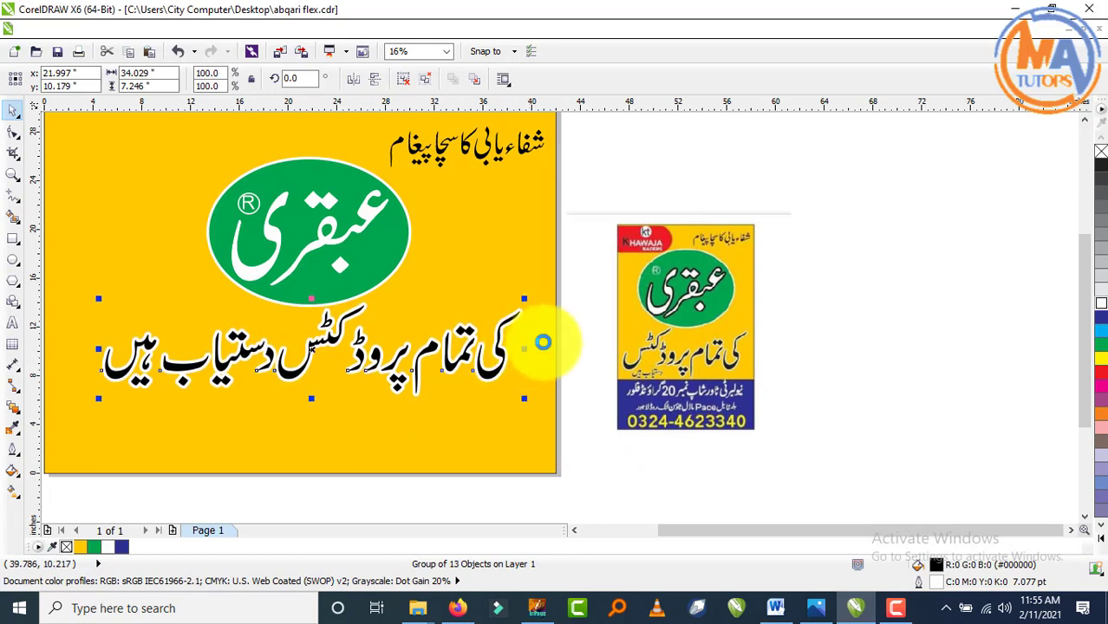
scroll(574, 330, "down", 1)
scroll(398, 354, "up", 1)
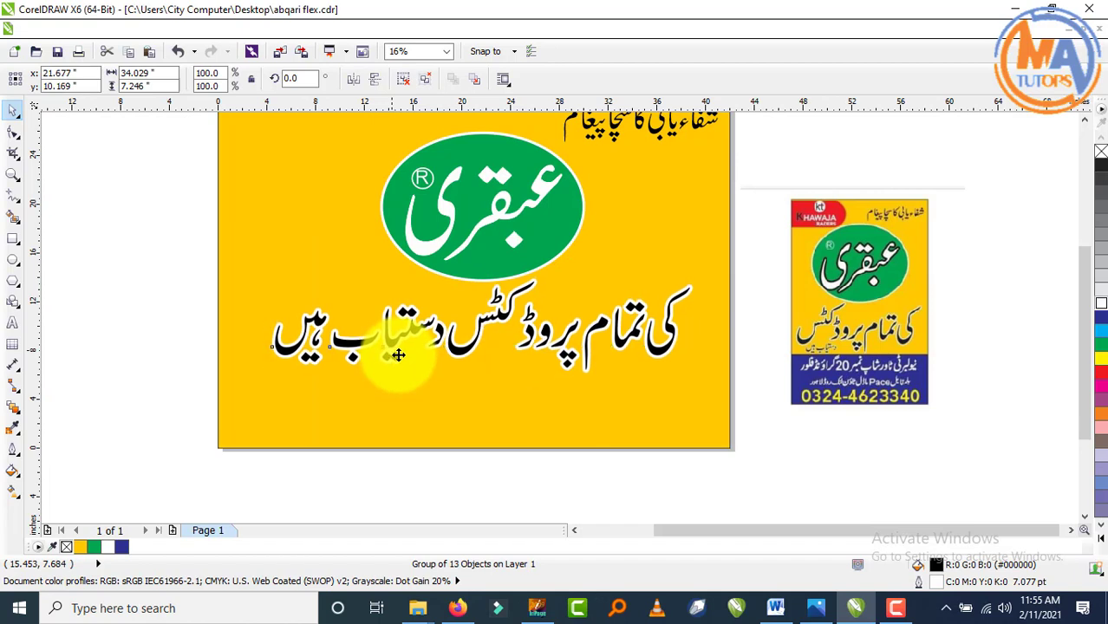
- Save the signboard and draw a rectangle across the bottom of the board
left_click(870, 510)
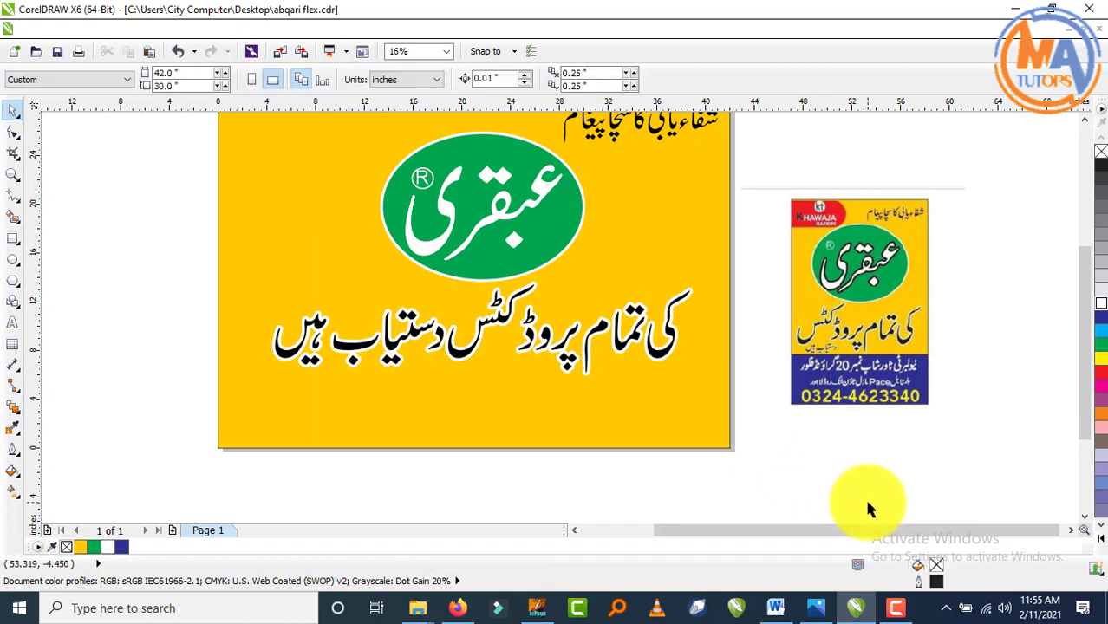
key("ctrl+s")
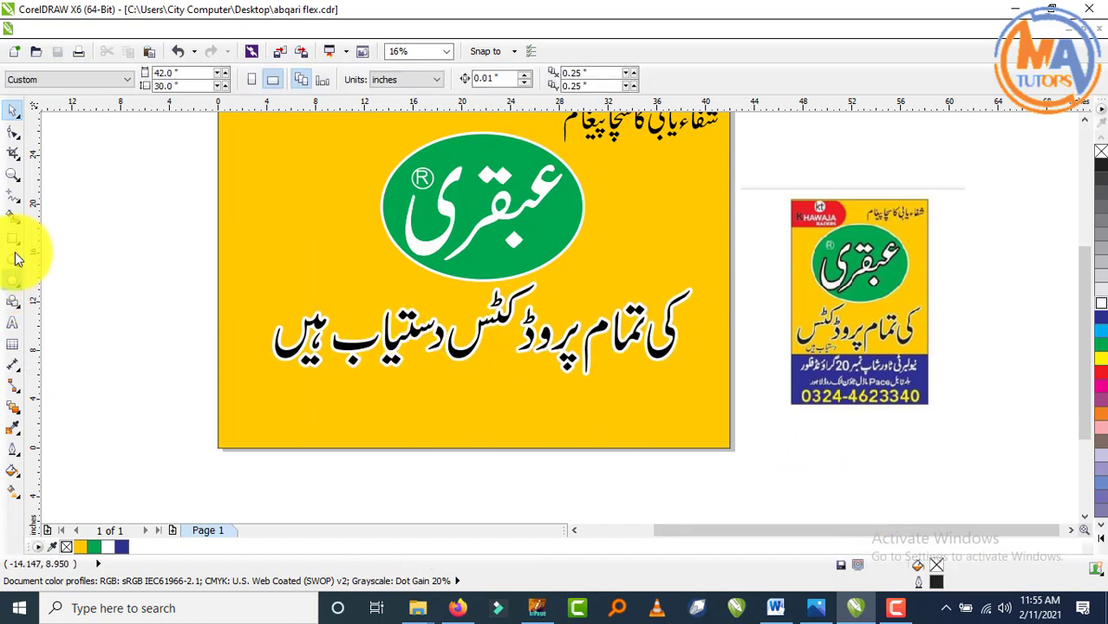
left_click(13, 238)
left_click_drag(220, 448, 734, 376)
left_click(14, 114)
left_click(153, 491)
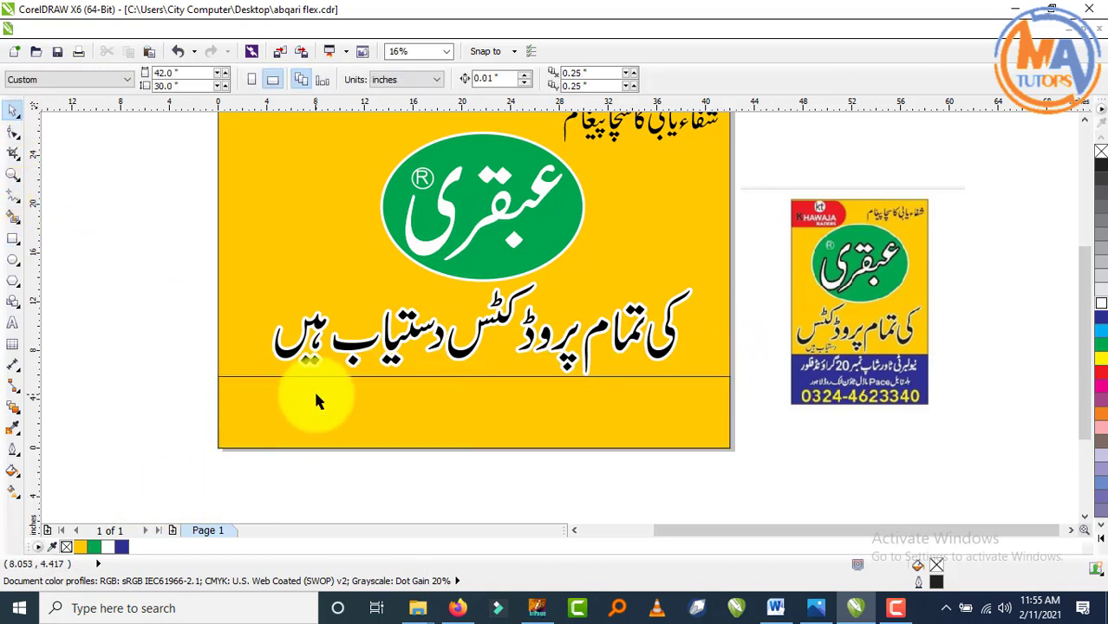
- Fill the bottom rectangle dark blue with a 12.0 pt outline
left_click(316, 391)
left_click(1104, 318)
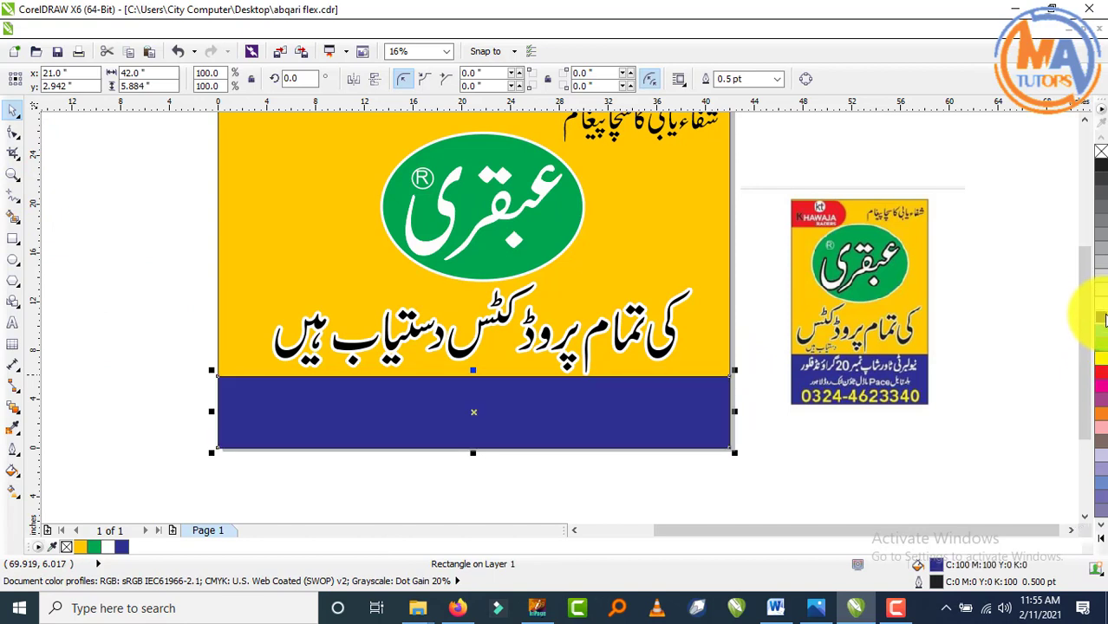
left_click(882, 471)
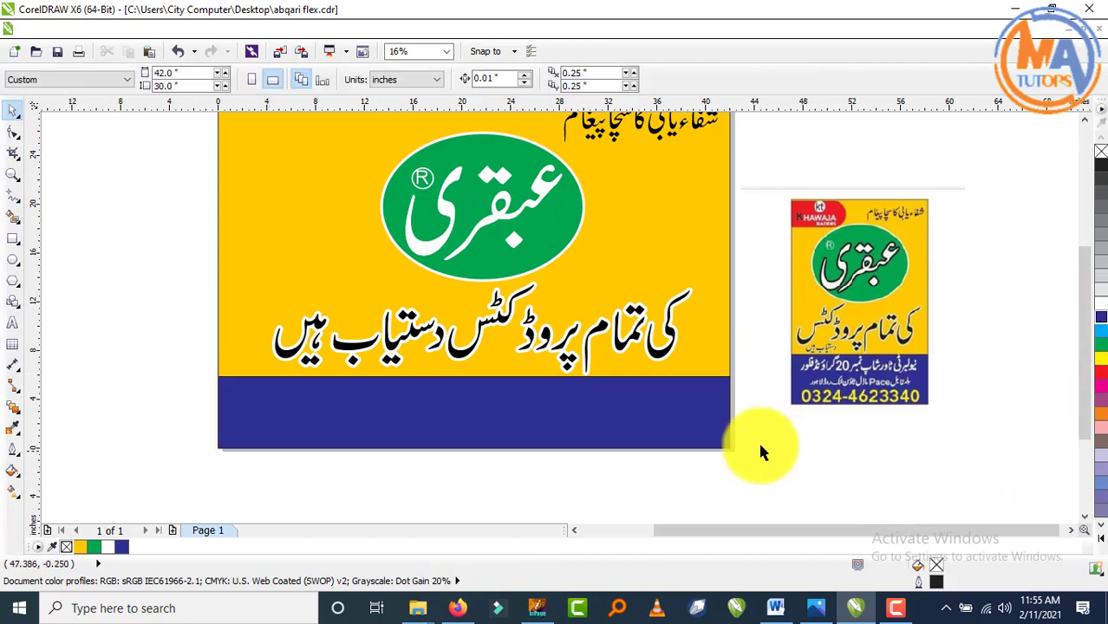
left_click(671, 422)
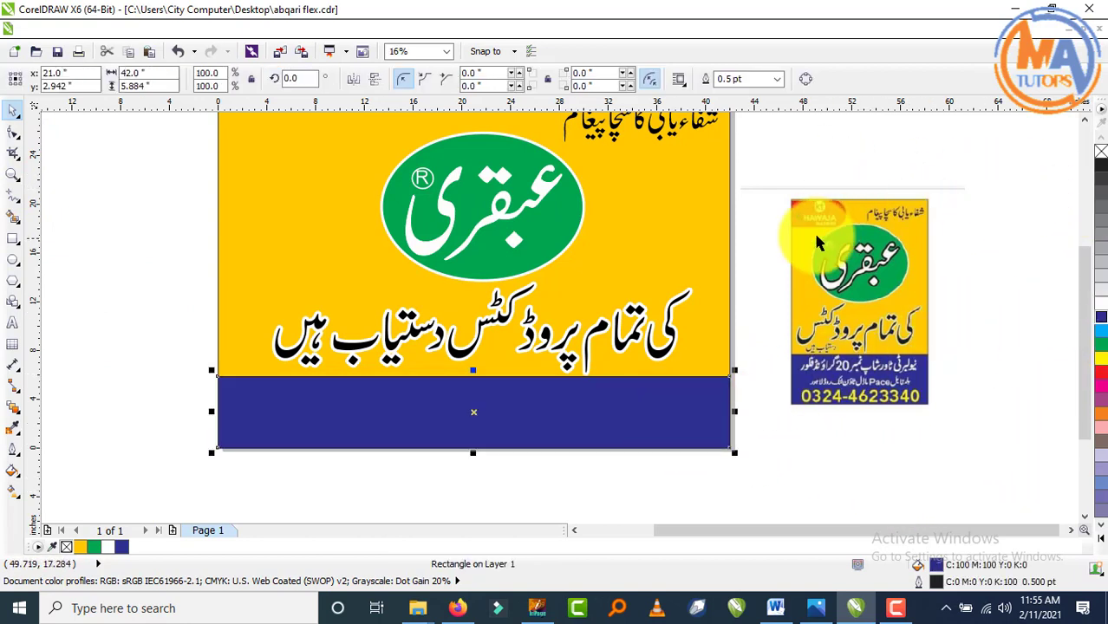
left_click(778, 79)
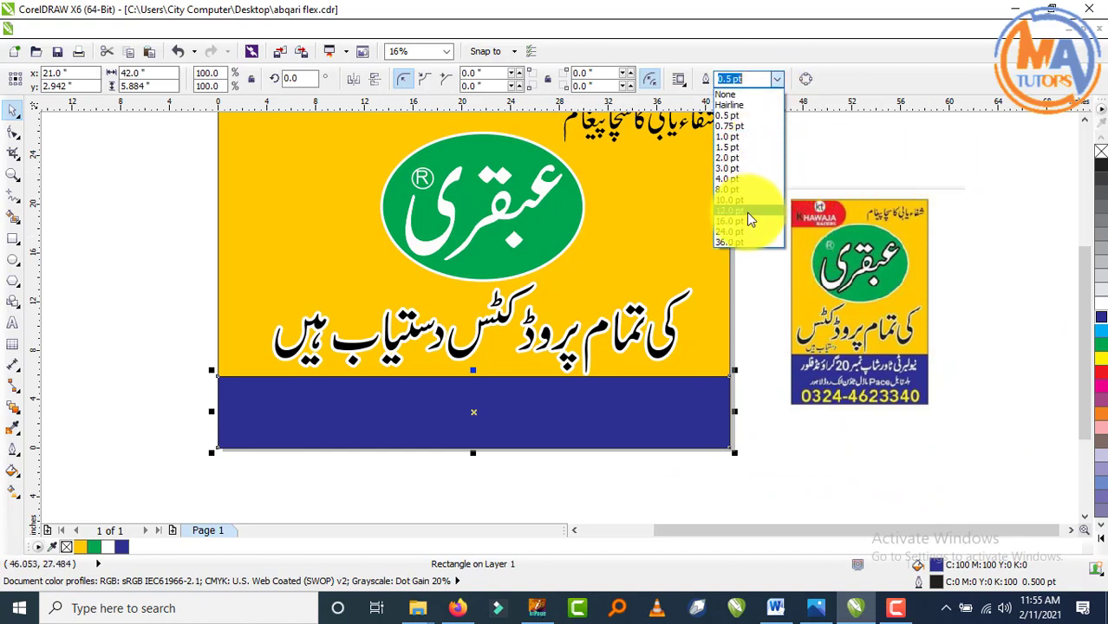
left_click(746, 213)
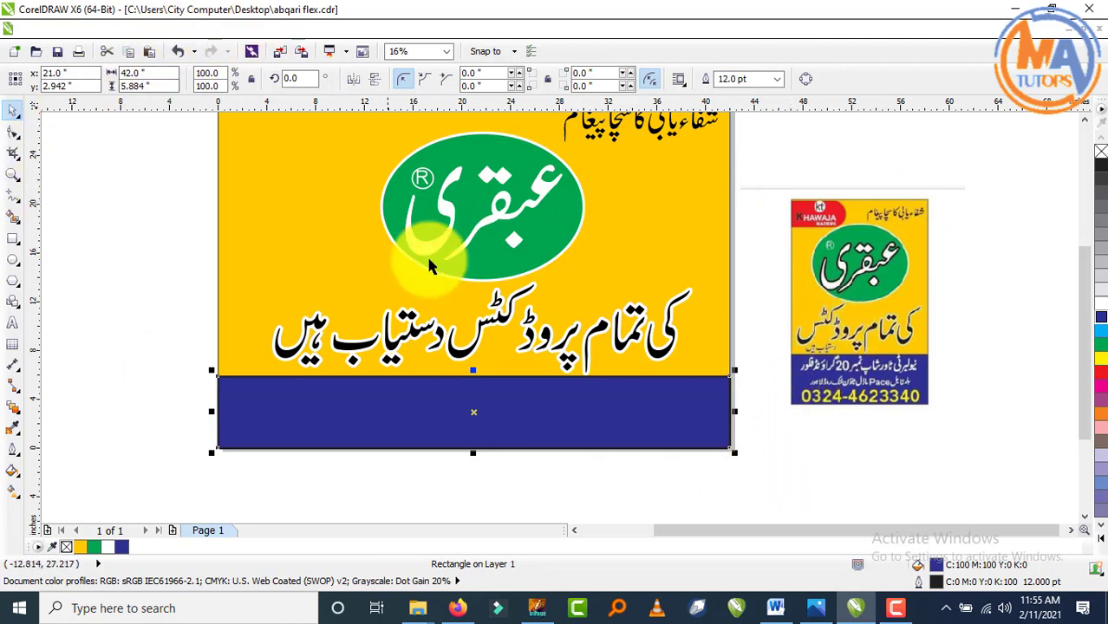
- PowerClip the blue band inside the yellow board rectangle
right_click(552, 414)
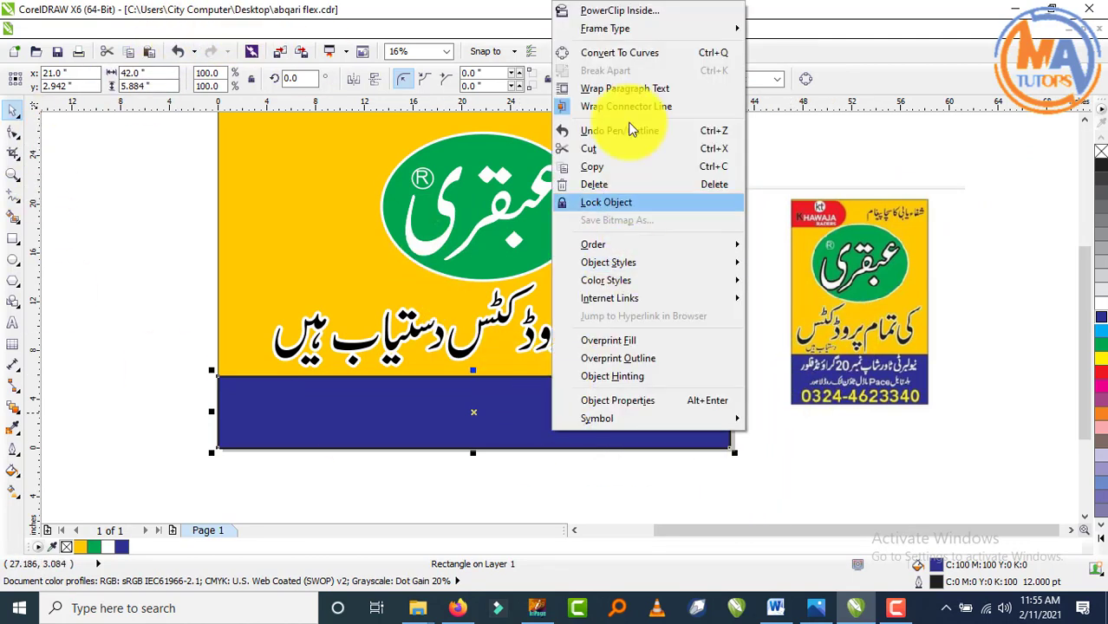
left_click(610, 17)
left_click(348, 186)
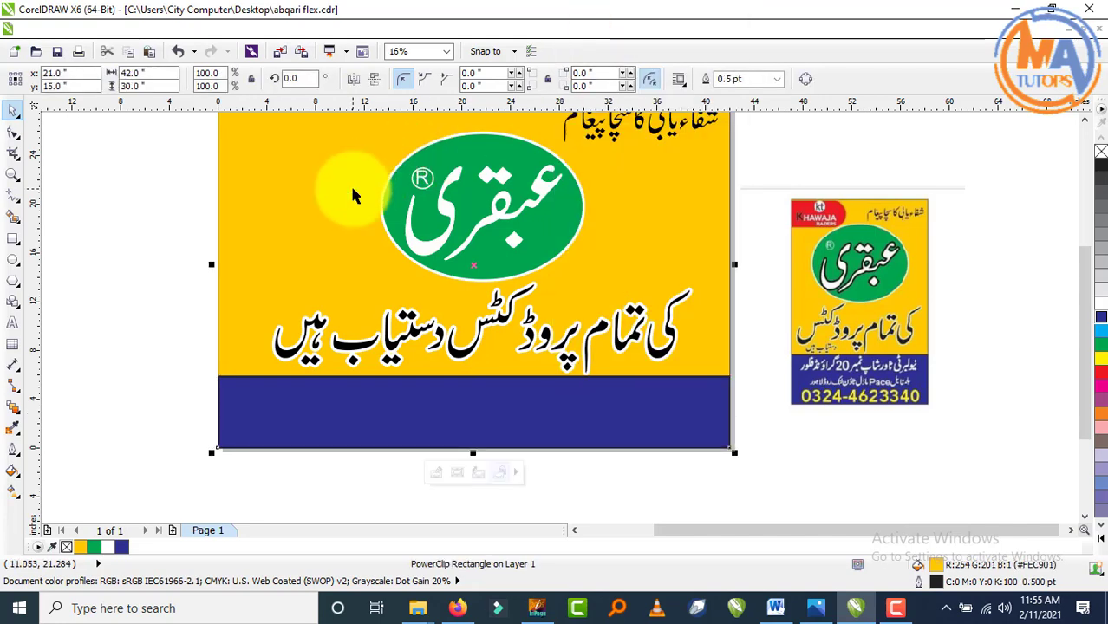
key("F4")
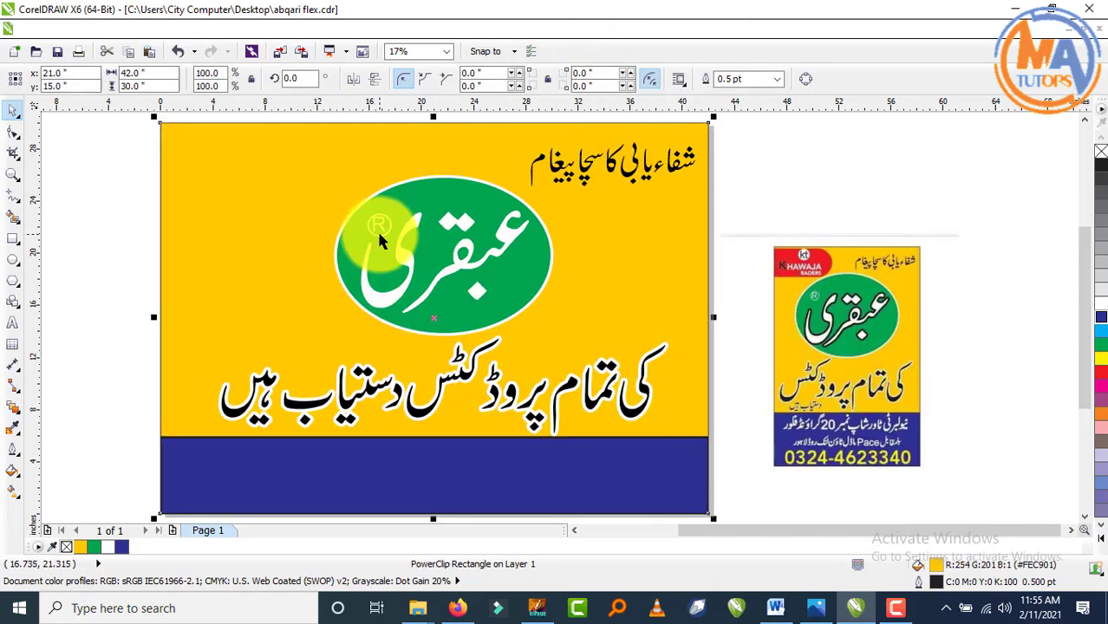
left_click(139, 360)
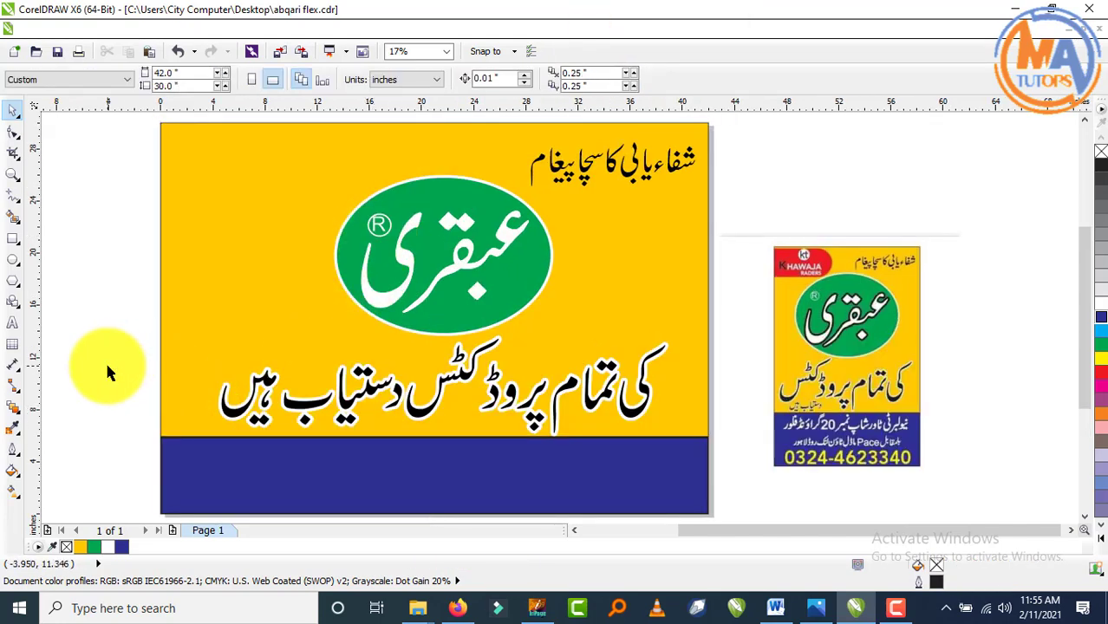
scroll(632, 431, "up", 4)
scroll(793, 490, "down", 2)
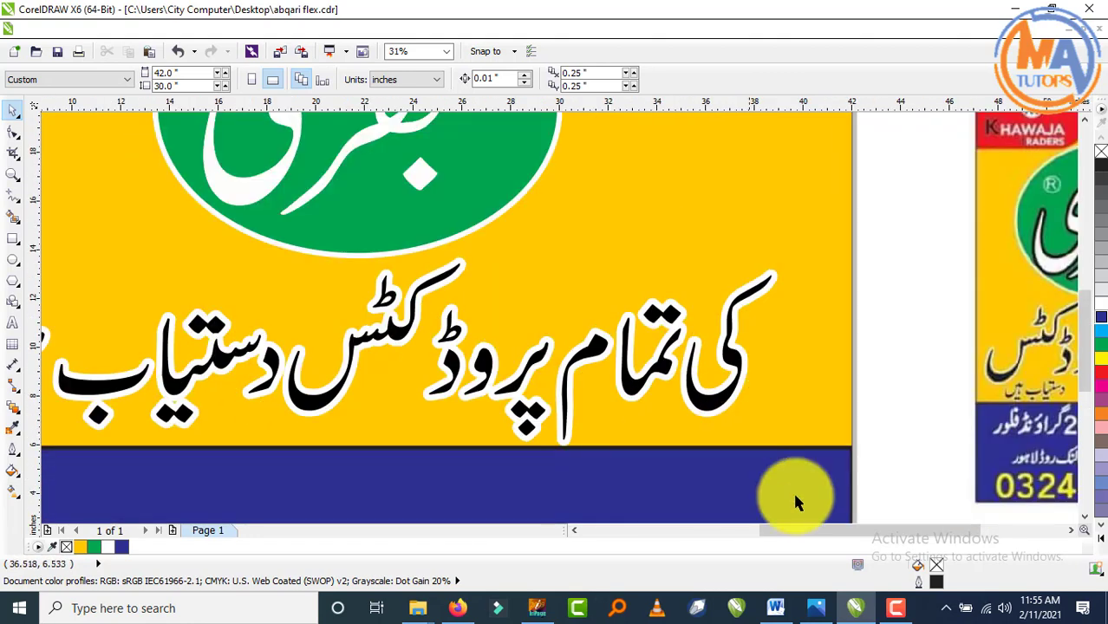
scroll(871, 464, "up", 2)
scroll(874, 472, "up", 2)
key("F4")
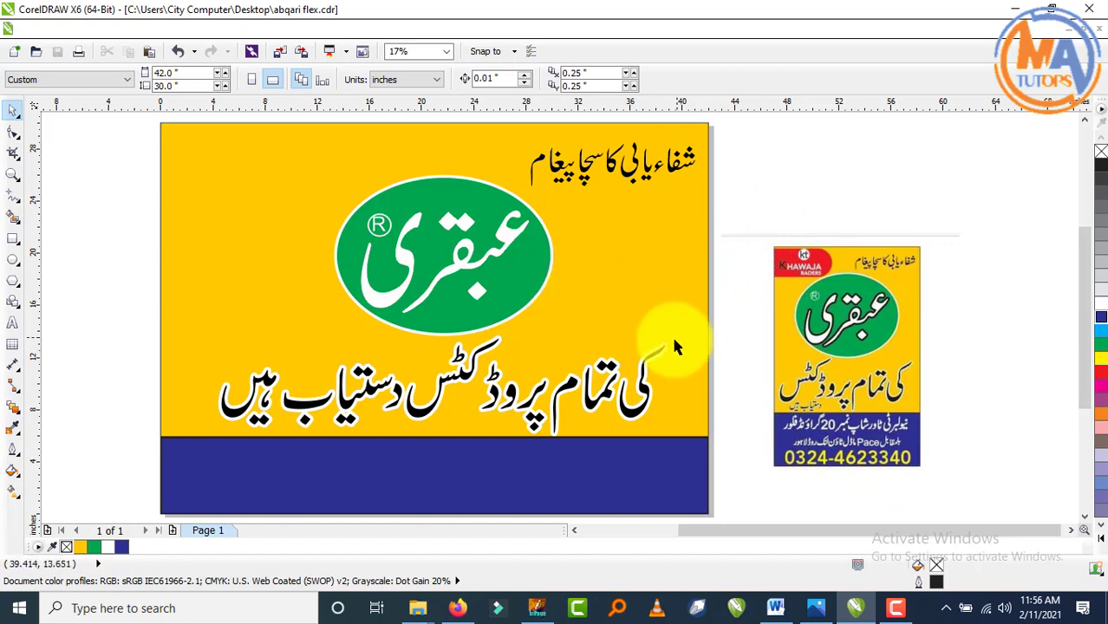
- Nudge the Urdu tagline group up by one arrow-key step
left_click(646, 394)
key("Up")
key("Up")
key("Up")
key("Up")
key("Up")
key("Up")
key("Up")
key("Up")
key("Up")
key("Up")
key("Up")
key("Up")
key("Up")
key("Up")
key("Up")
key("Up")
key("Up")
key("Up")
key("Up")
key("Up")
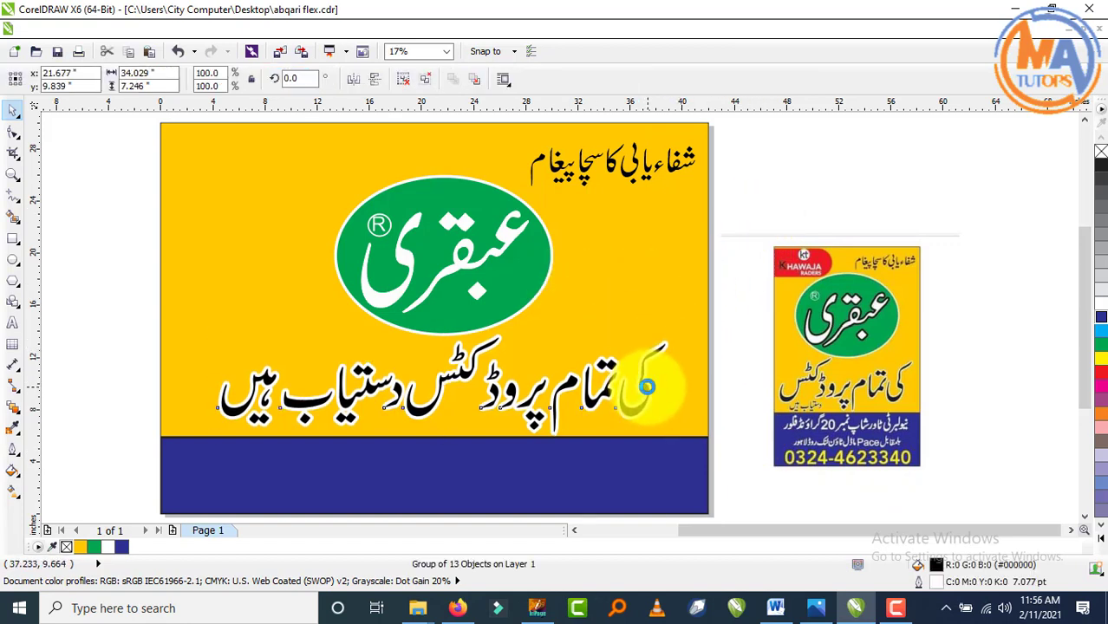
left_click(776, 172)
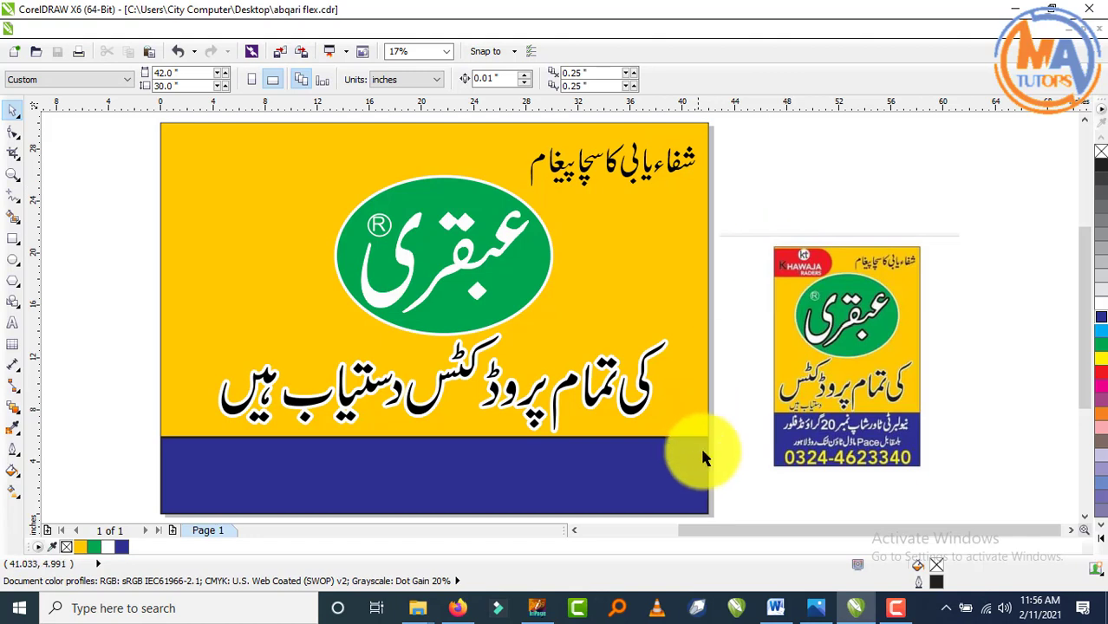
- Drag the WhatsApp address image from the desktop into the CorelDRAW drawing
left_click(1018, 9)
left_click(1016, 9)
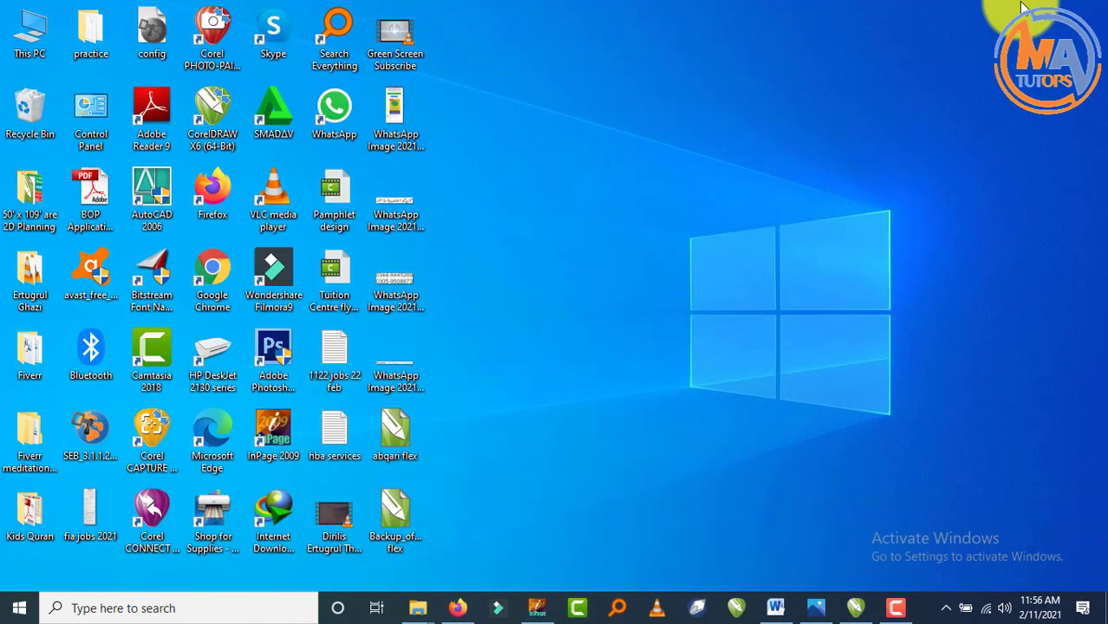
left_click(396, 370)
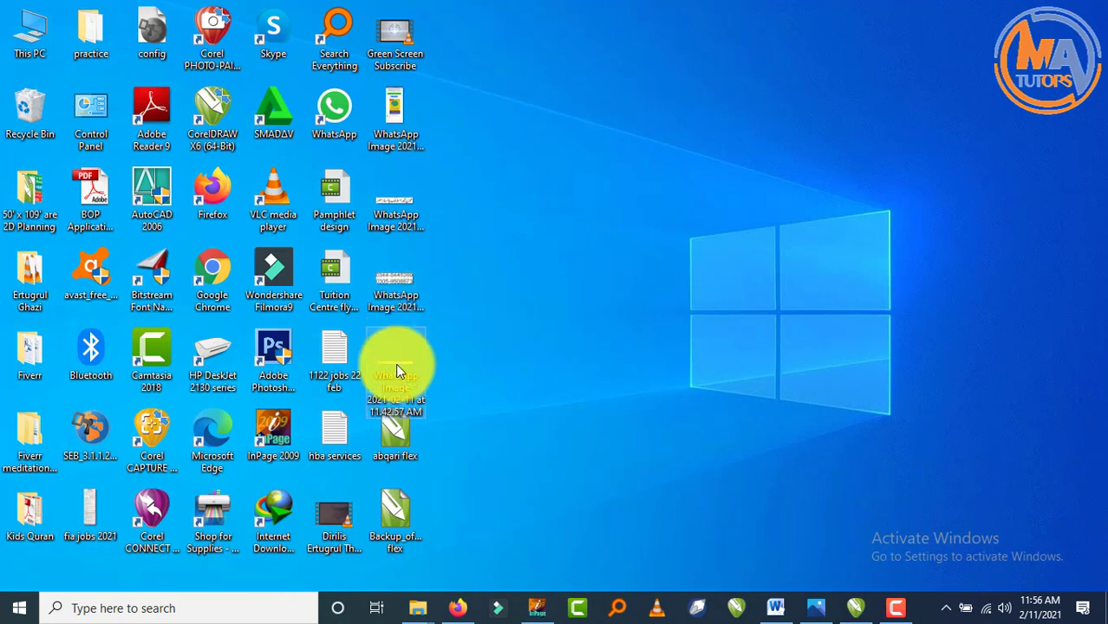
left_click_drag(396, 363, 975, 200)
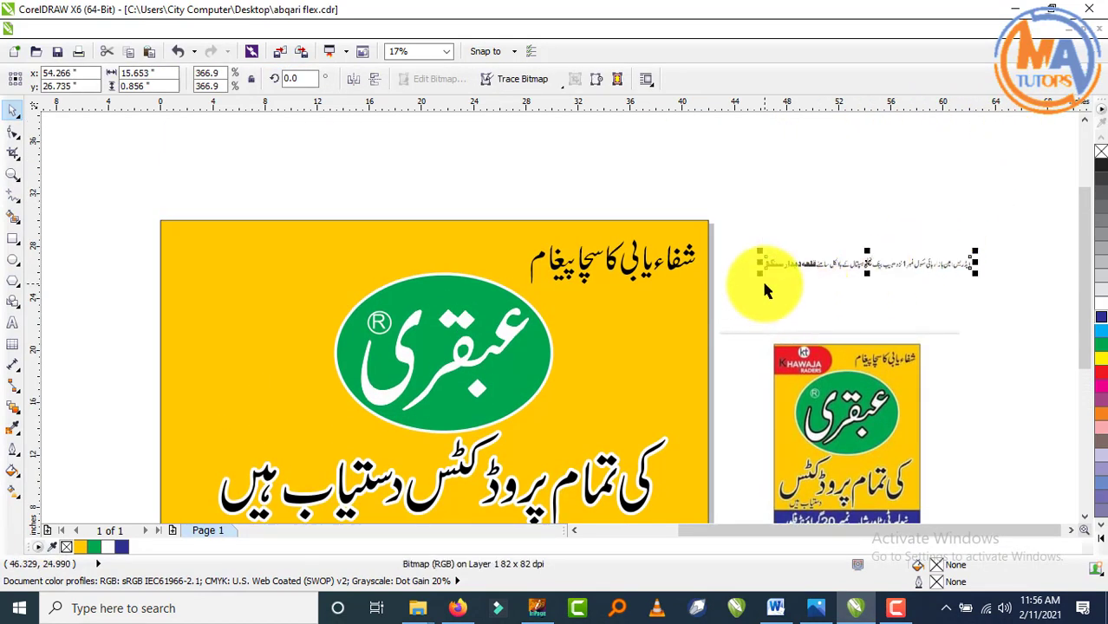
- Stretch the address image wider to the left and right
left_click_drag(760, 274, 716, 279)
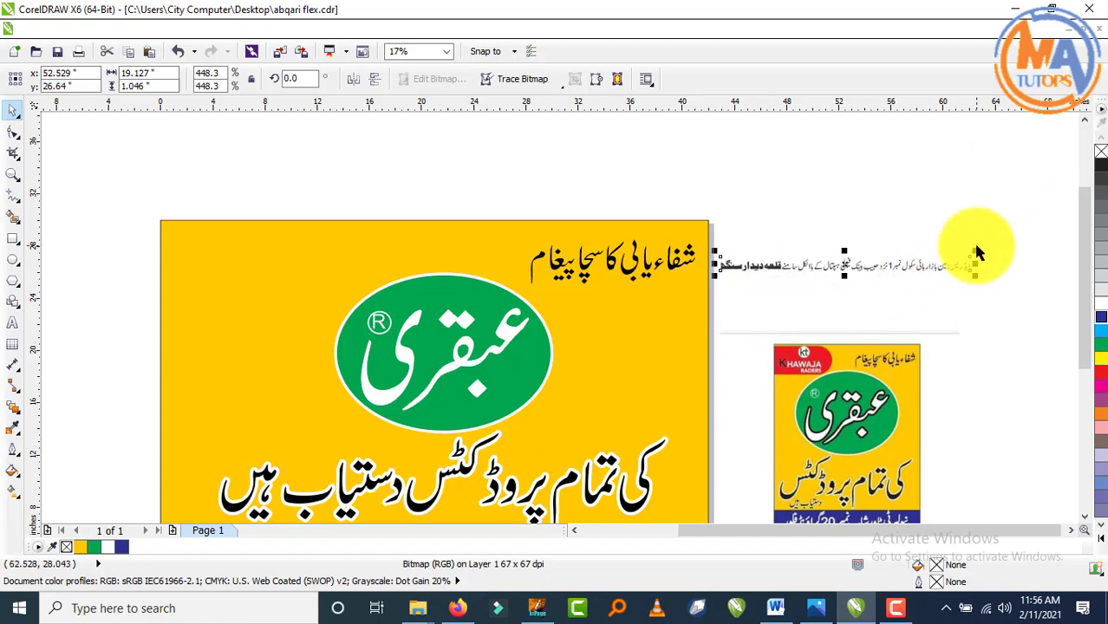
left_click_drag(975, 252, 1056, 194)
left_click(943, 206)
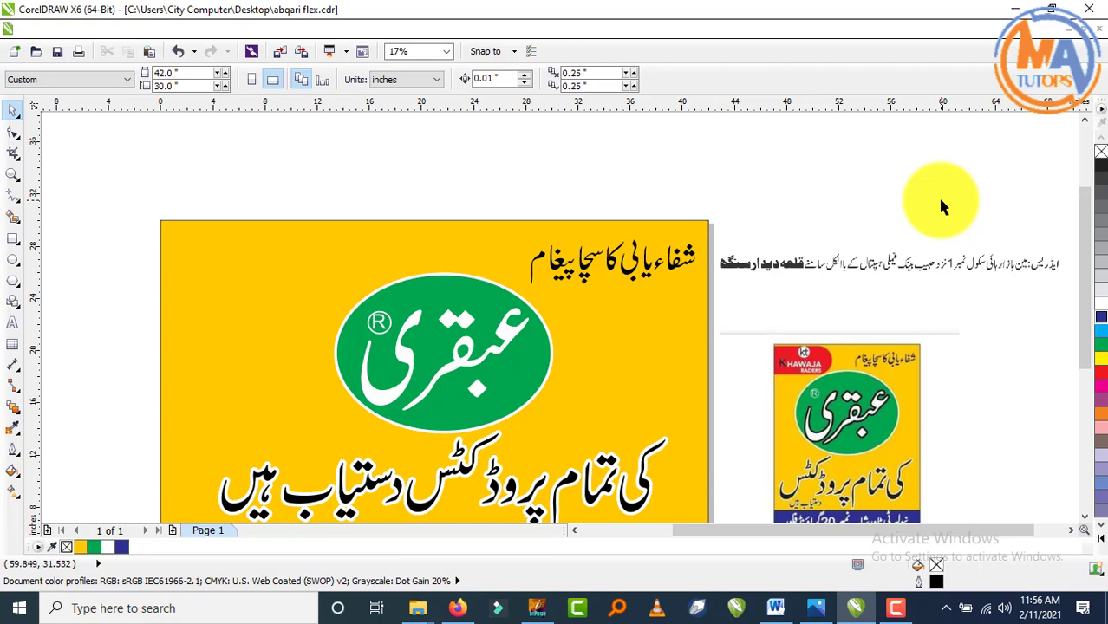
- In InPage, select all of the Urdu address text
left_click(533, 607)
left_click(12, 100)
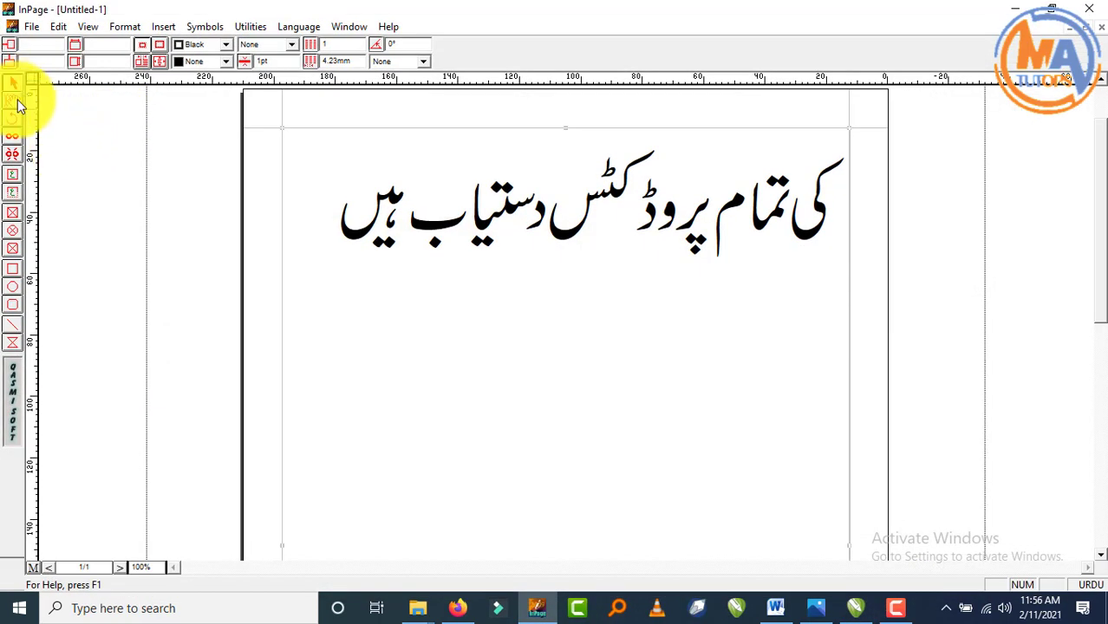
left_click(482, 248)
key("ctrl+a")
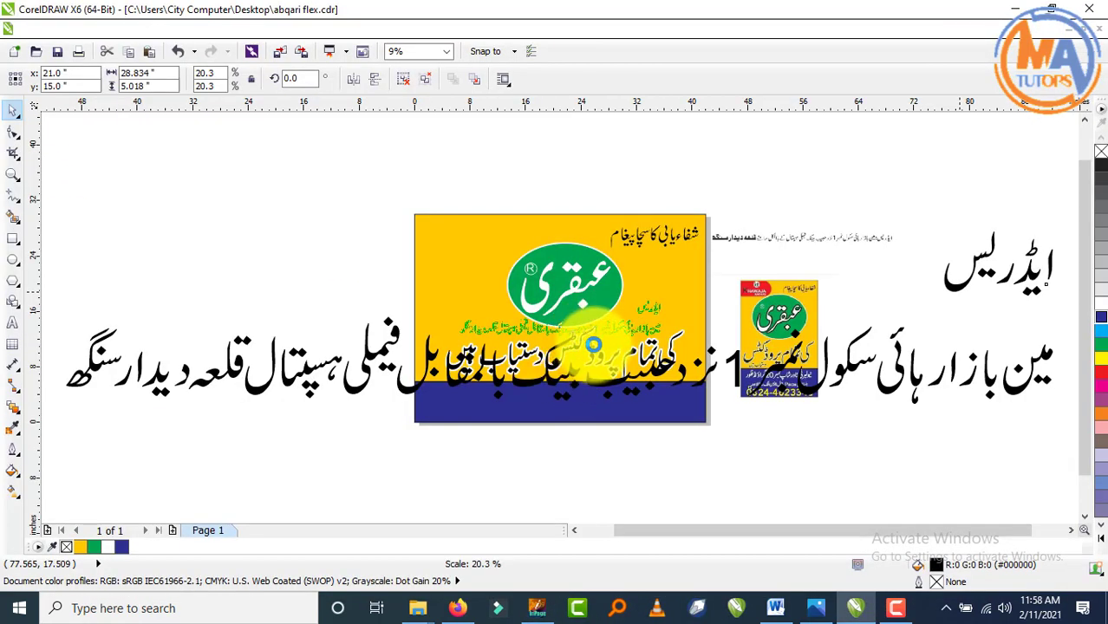
- Move the address text below the board and draw an ellipse at the board's right edge
left_click_drag(598, 332, 703, 465)
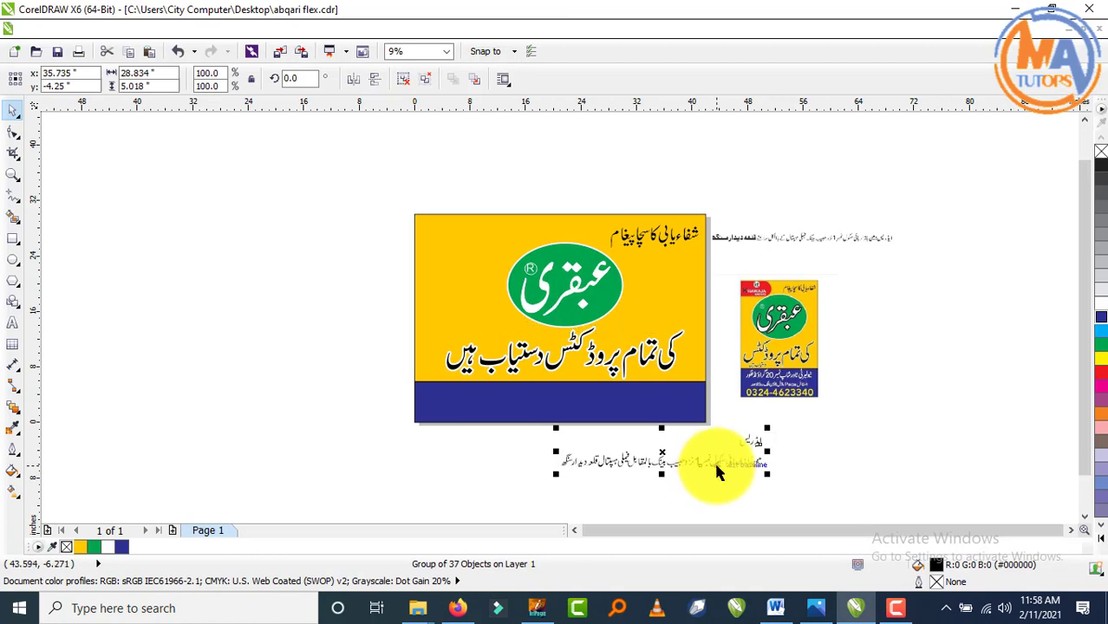
left_click(804, 488)
left_click(13, 262)
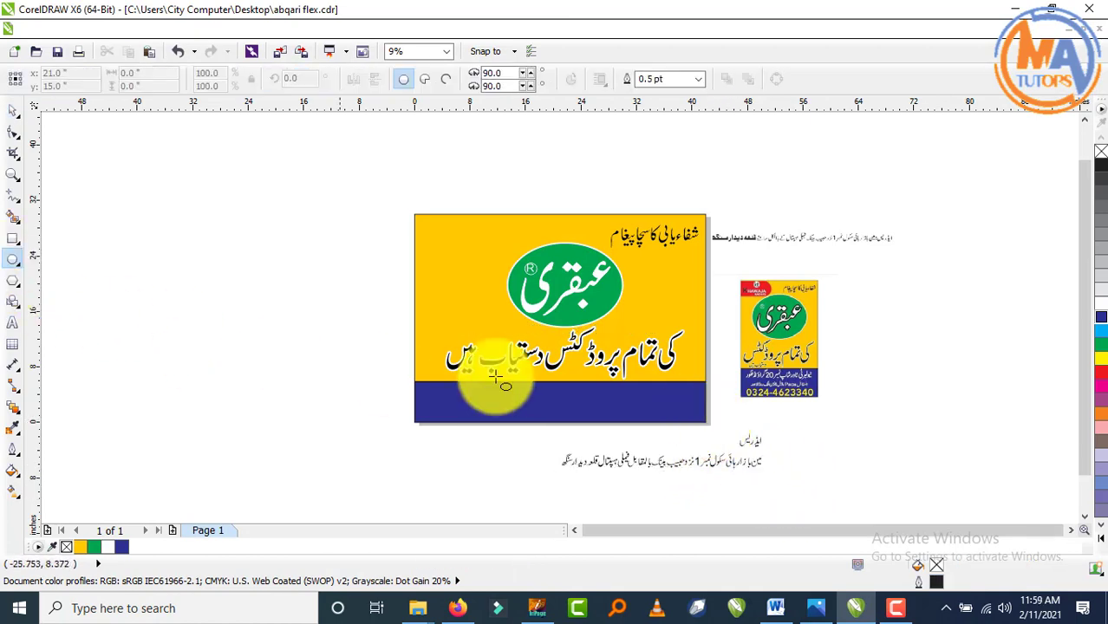
scroll(718, 391, "up", 3)
left_click_drag(572, 280, 772, 387)
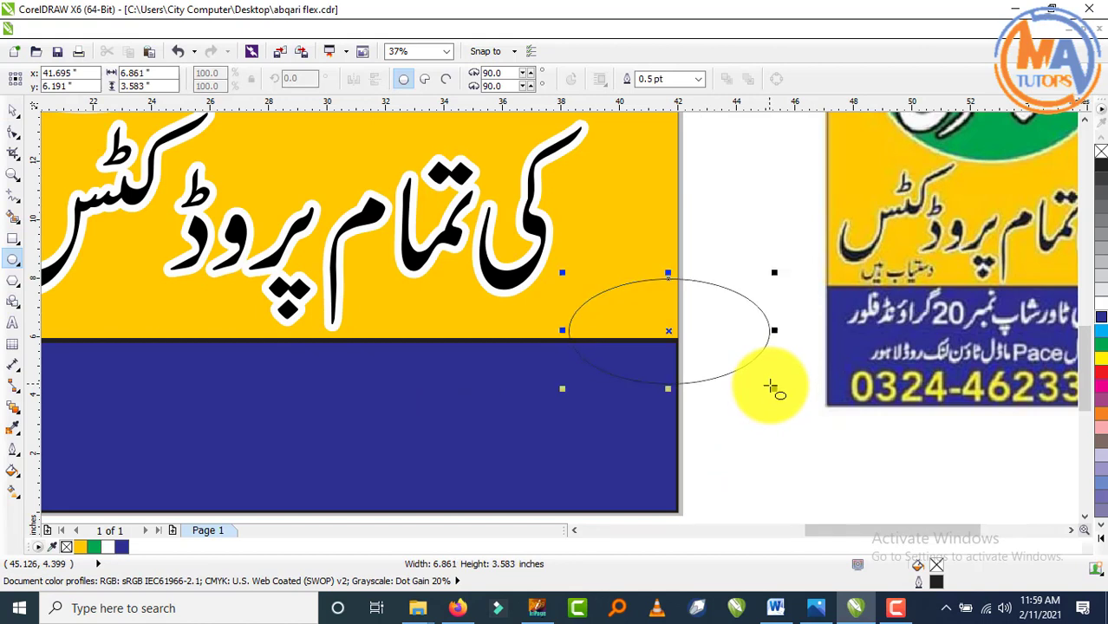
- Fill the ellipse white and give it an 8.0 pt outline
left_click(13, 113)
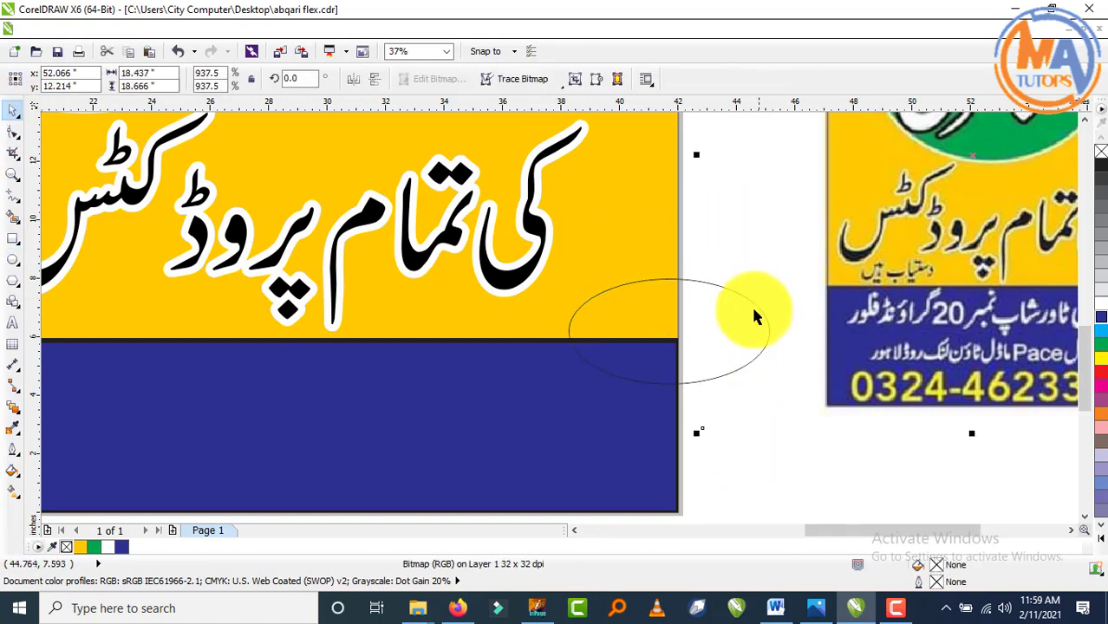
left_click(1097, 312)
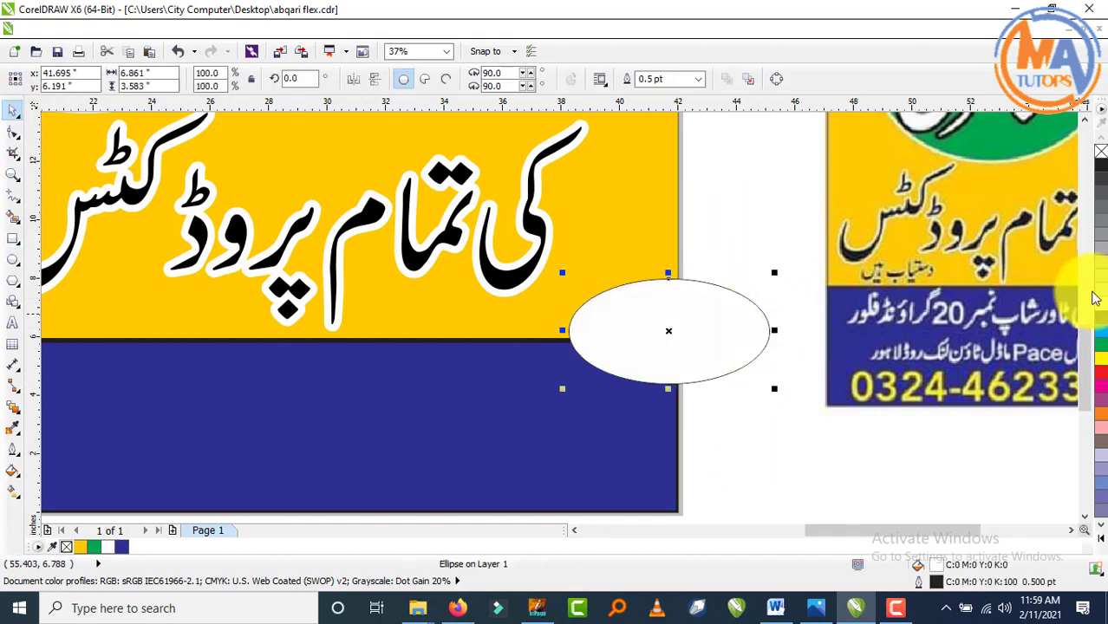
left_click(699, 79)
left_click(668, 168)
left_click(683, 323)
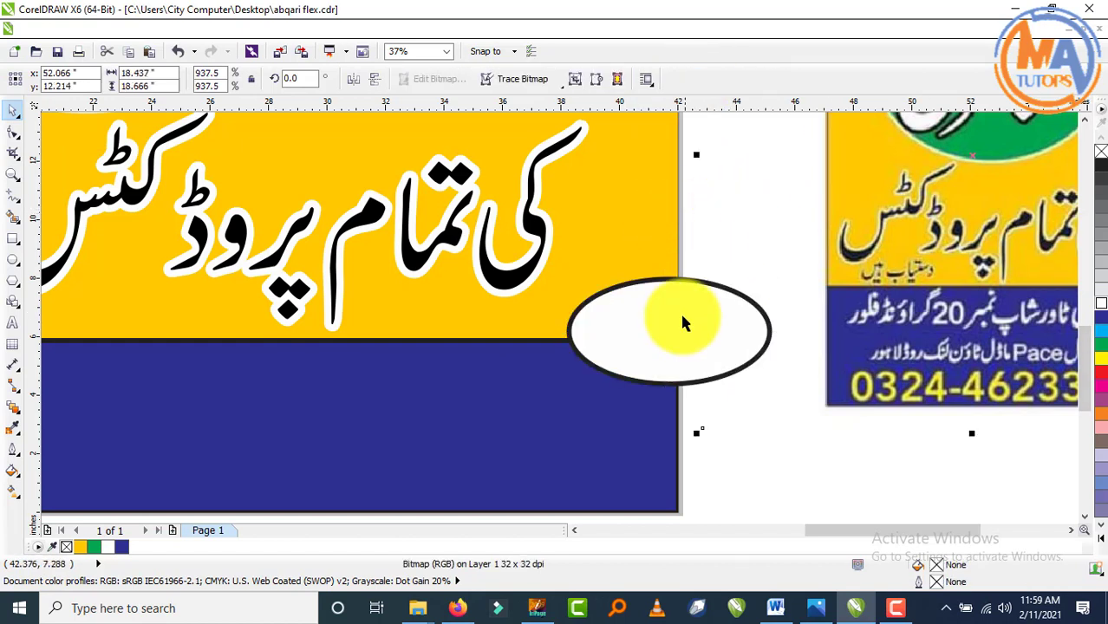
left_click(682, 323)
left_click(698, 78)
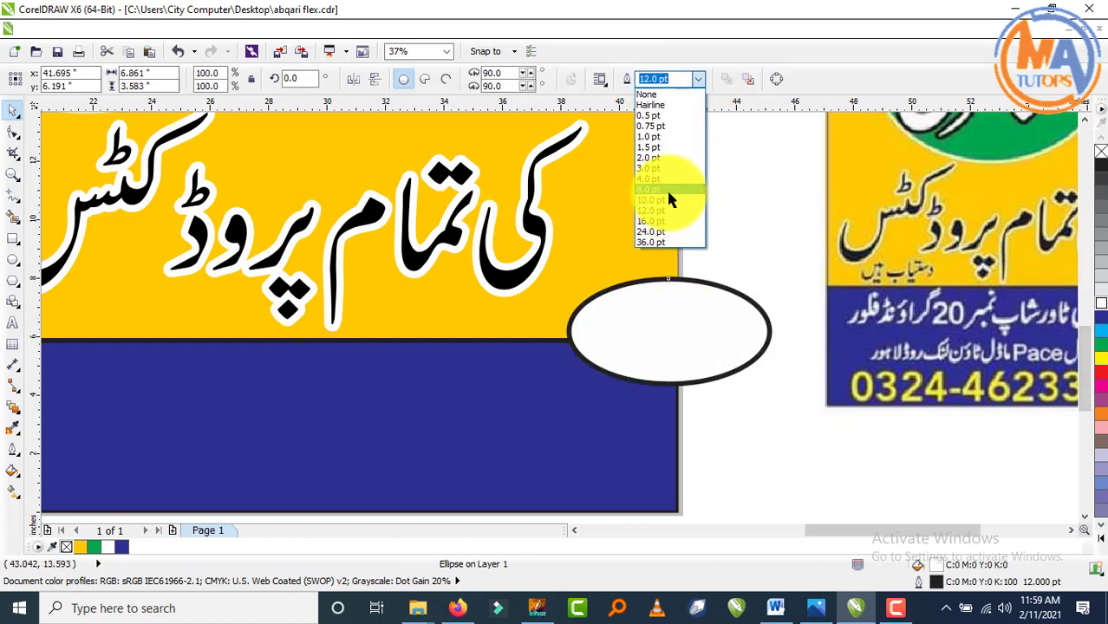
left_click(669, 189)
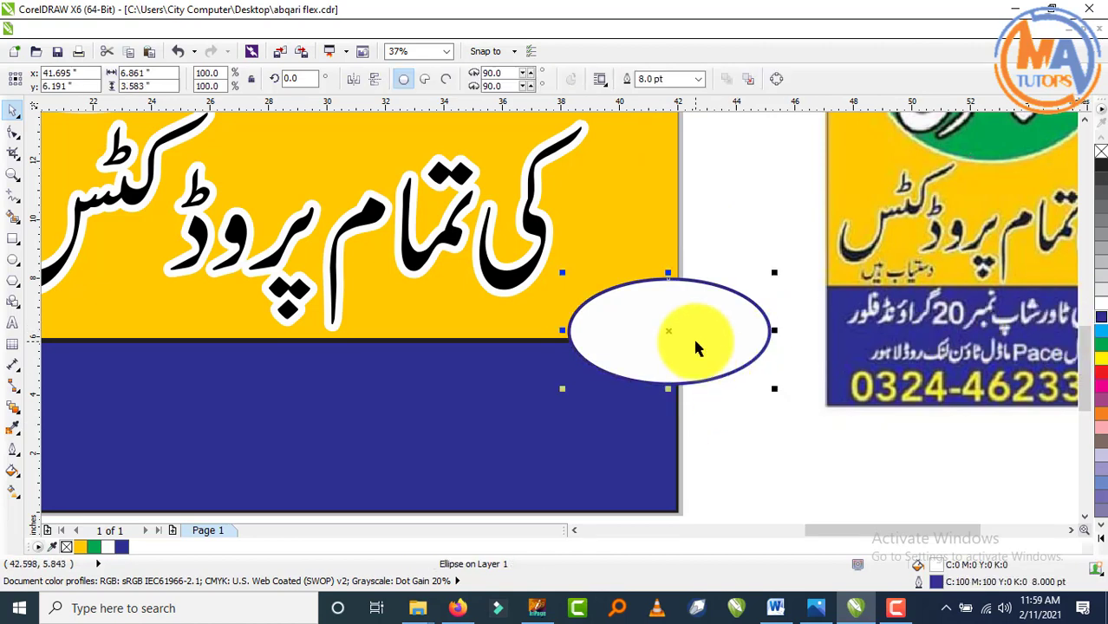
- PowerClip the ellipse inside the banner rectangle so it sits at the right edge
right_click(645, 340)
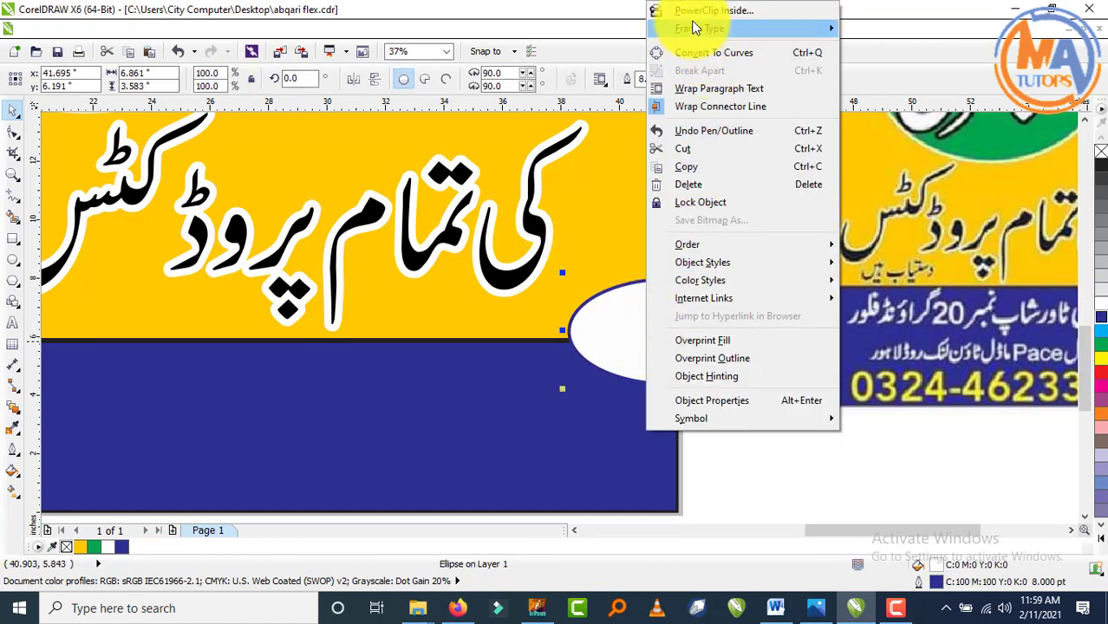
left_click(699, 9)
left_click(625, 205)
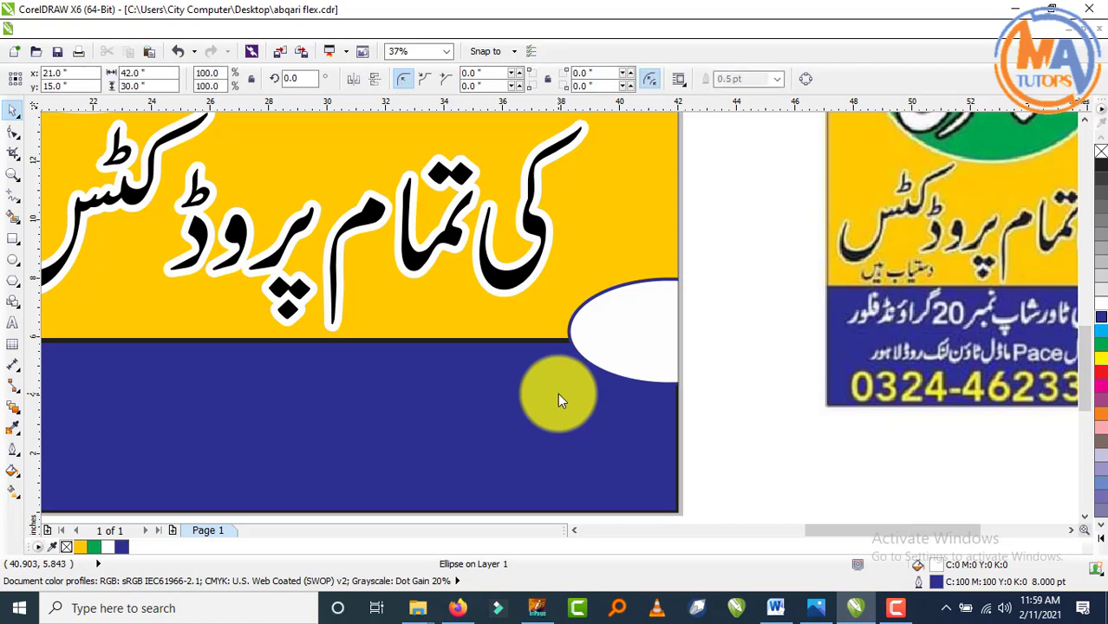
left_click(806, 421)
scroll(802, 408, "down", 2)
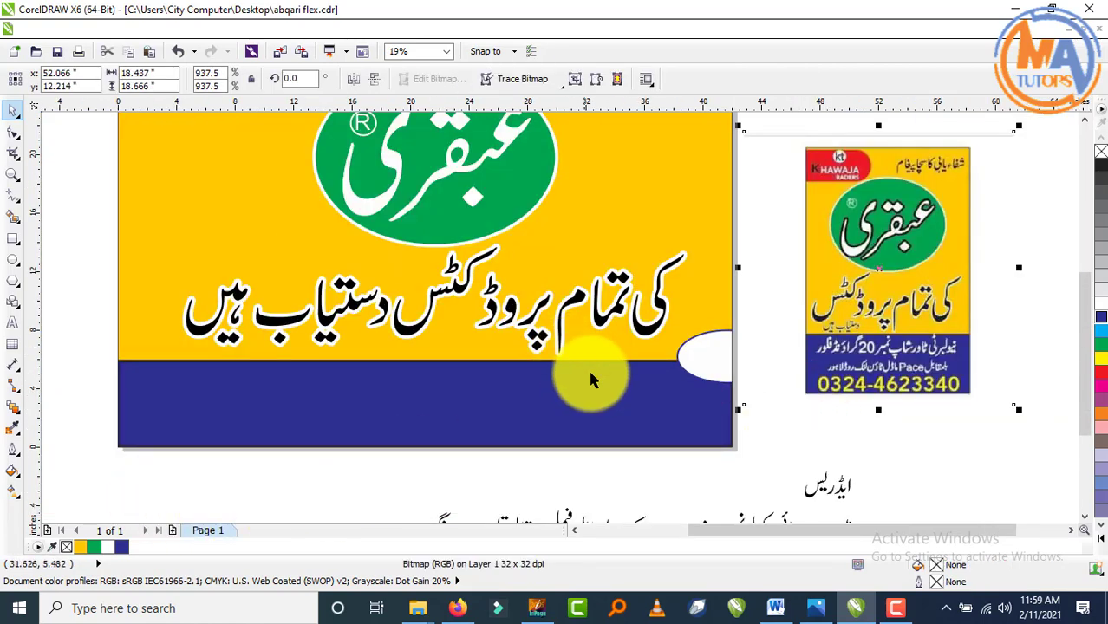
- Group all the parts of the Urdu word ایڈریس
scroll(590, 382, "down", 2)
scroll(734, 450, "up", 4)
left_click_drag(594, 188, 303, 362)
key("ctrl+g")
- Place the grouped ایڈریس label inside the white ellipse, nudged slightly up and right
scroll(660, 371, "down", 3)
left_click(662, 374)
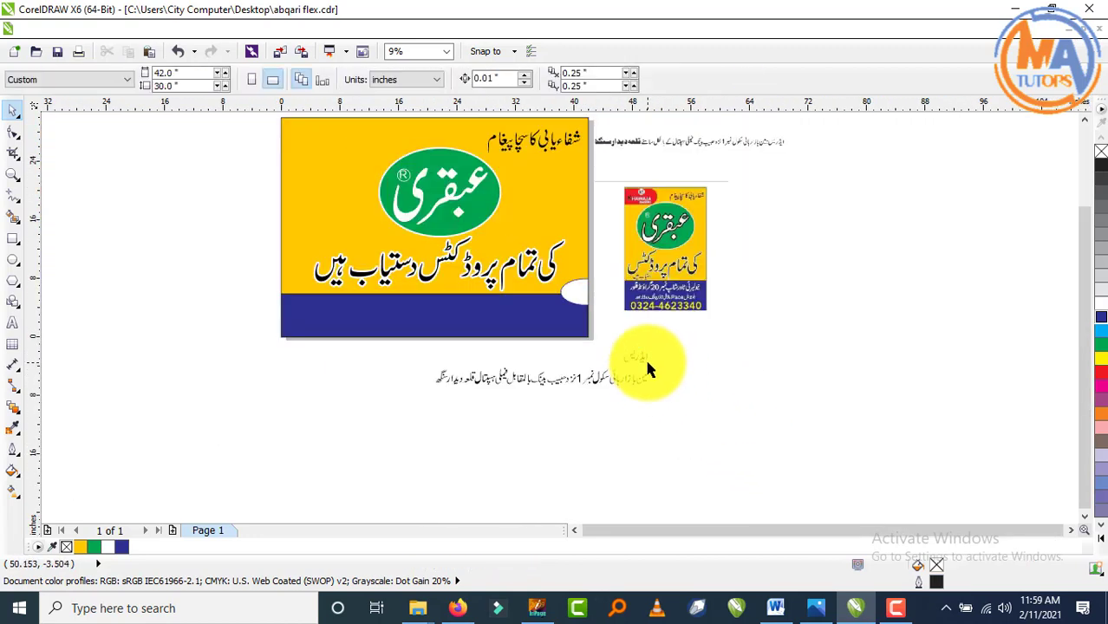
left_click_drag(644, 359, 583, 300)
left_click_drag(580, 294, 581, 293)
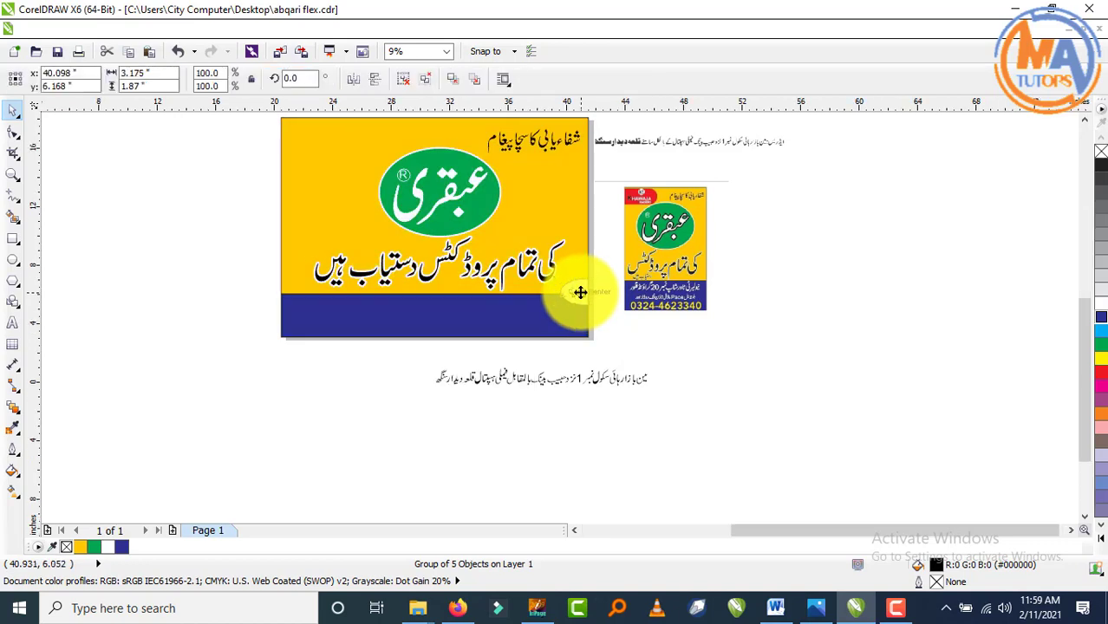
scroll(581, 293, "up", 8)
scroll(638, 322, "down", 4)
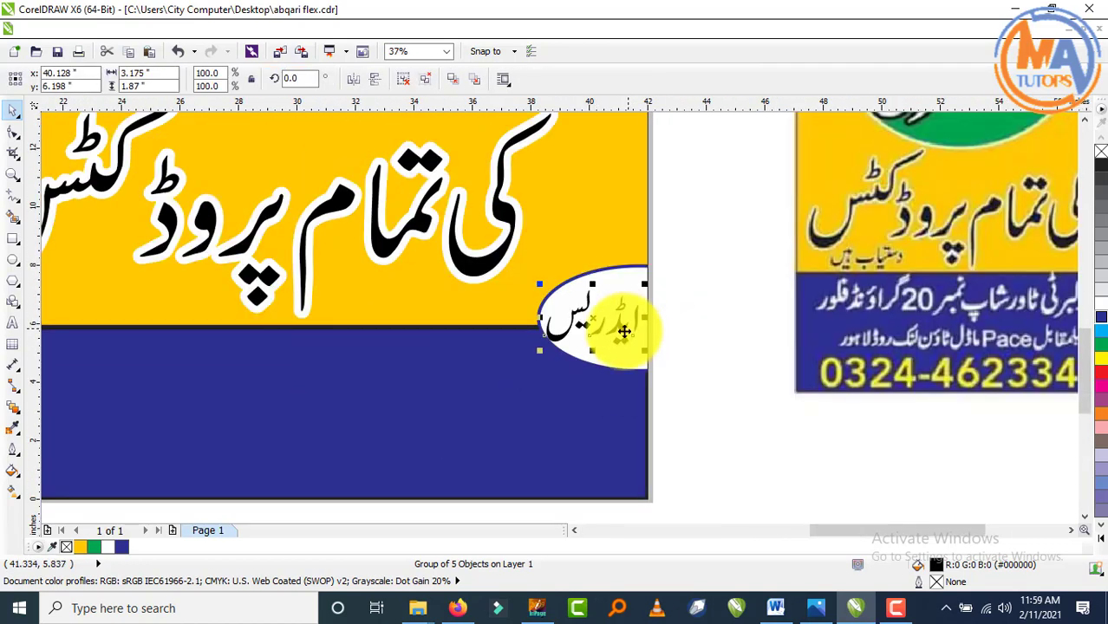
scroll(574, 317, "up", 2)
key("Up")
key("Up")
key("Right")
key("Right")
key("Right")
key("Right")
key("Right")
key("Right")
key("Right")
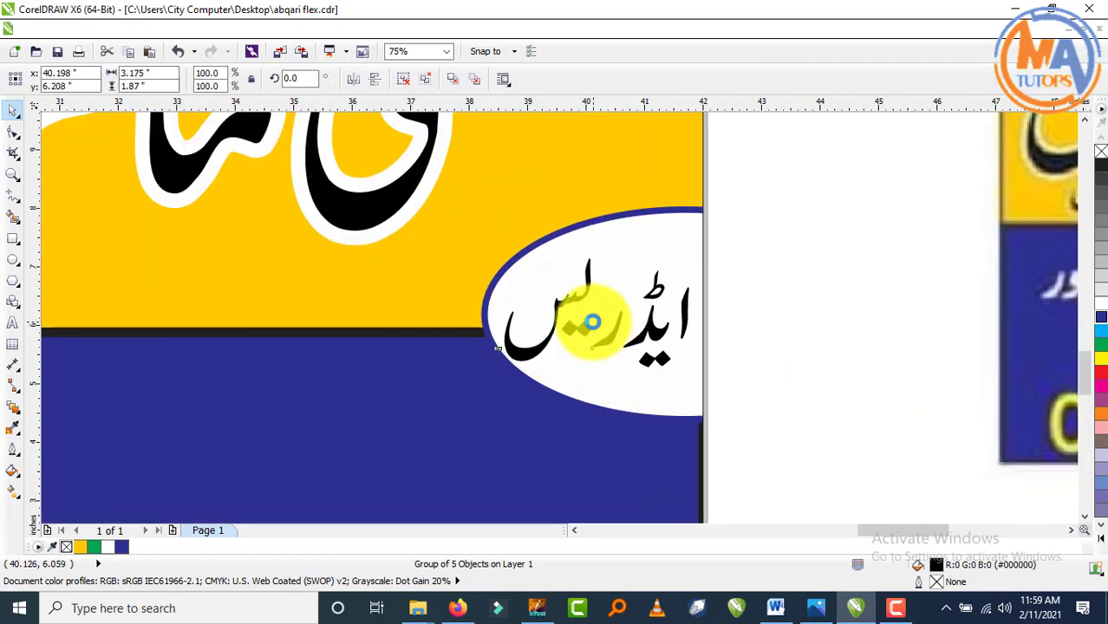
key("Up")
key("Up")
key("Up")
key("Up")
scroll(718, 315, "down", 2)
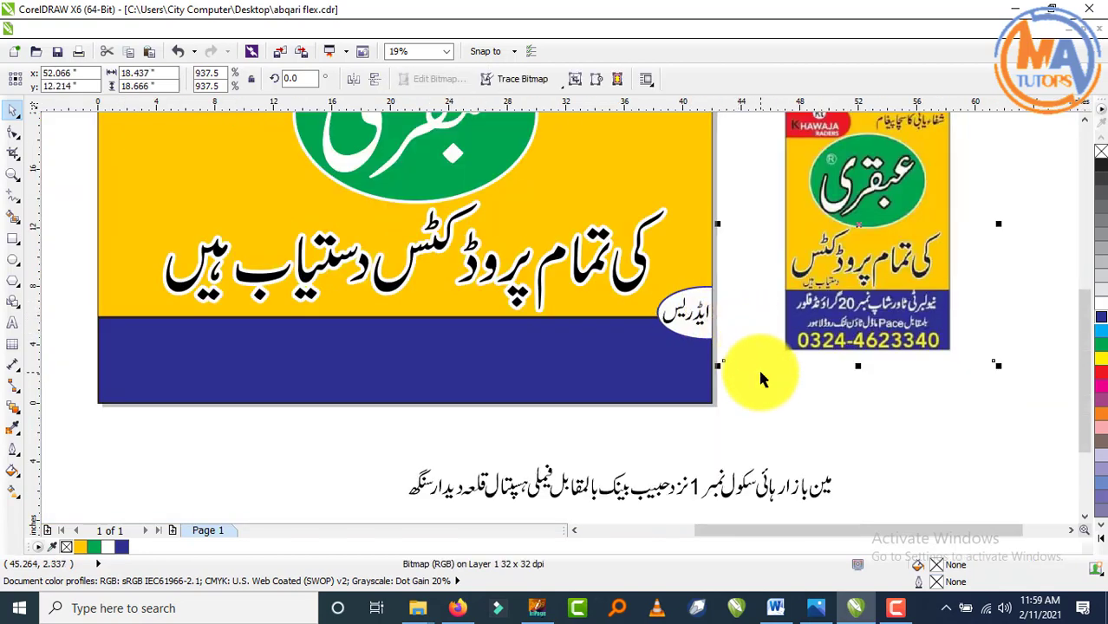
left_click(764, 419)
- Group the pieces of the Urdu address line and move it into the blue band
scroll(772, 417, "down", 1)
scroll(802, 471, "up", 1)
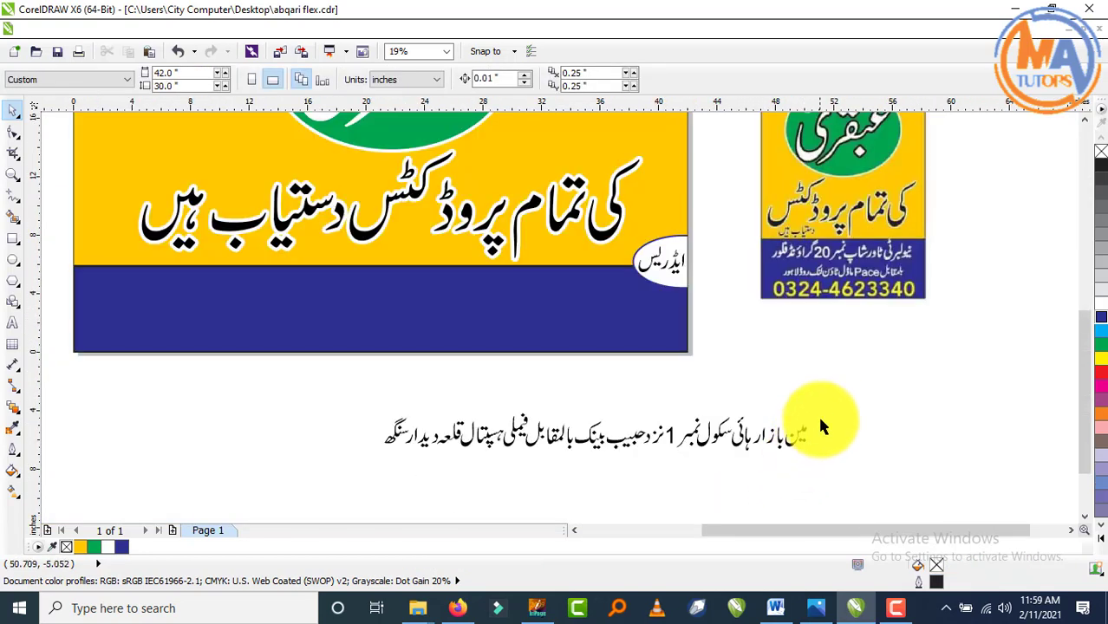
left_click_drag(837, 397, 311, 451)
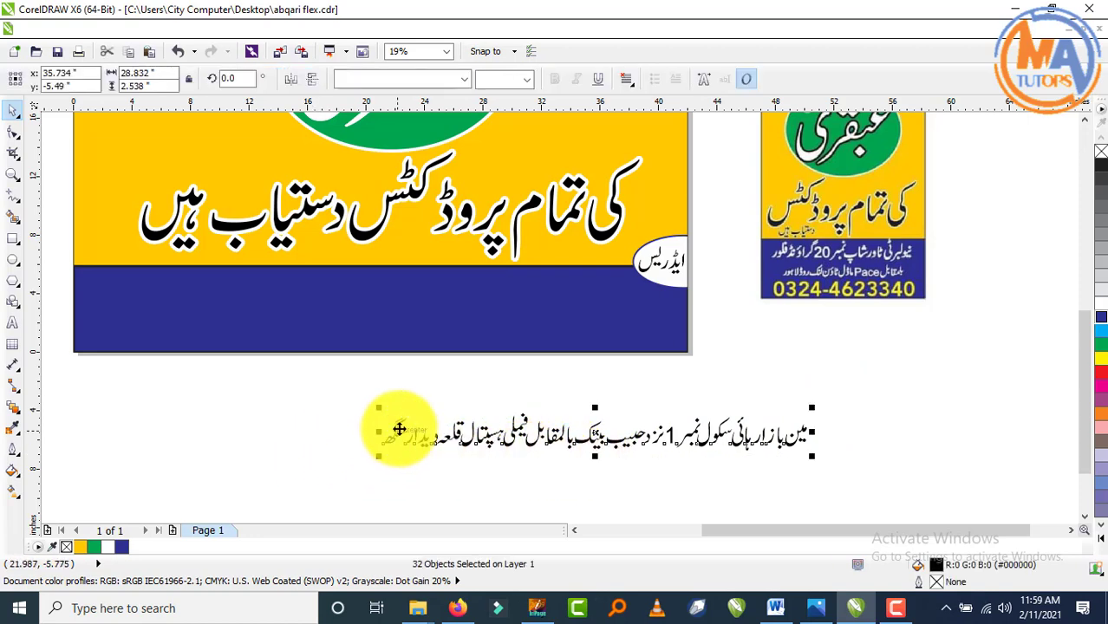
key("ctrl+g")
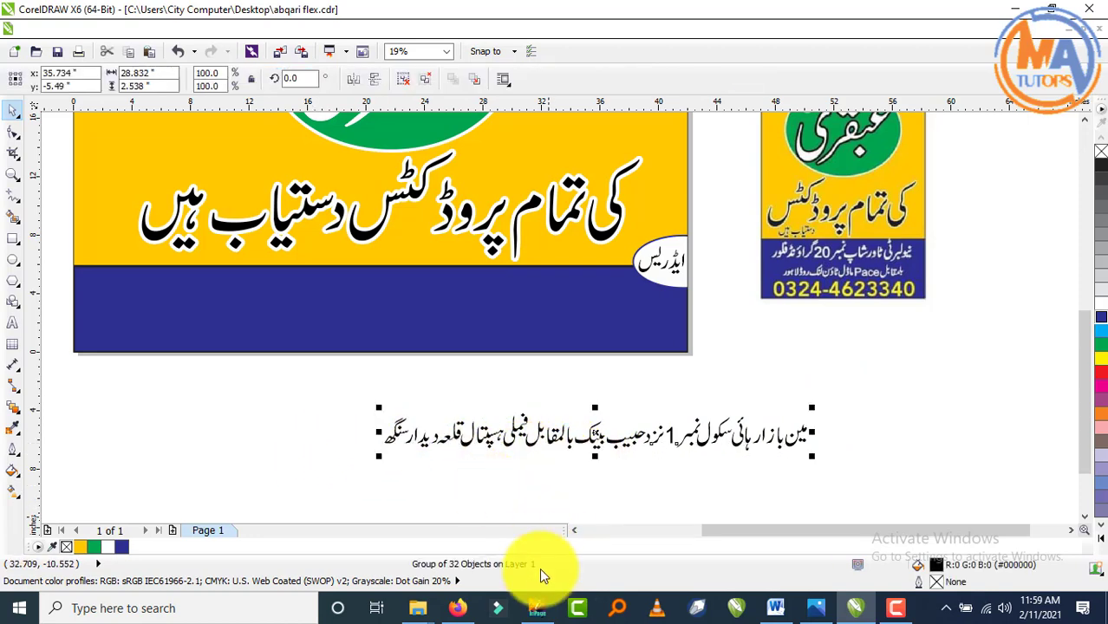
scroll(743, 178, "down", 2)
scroll(741, 176, "up", 2)
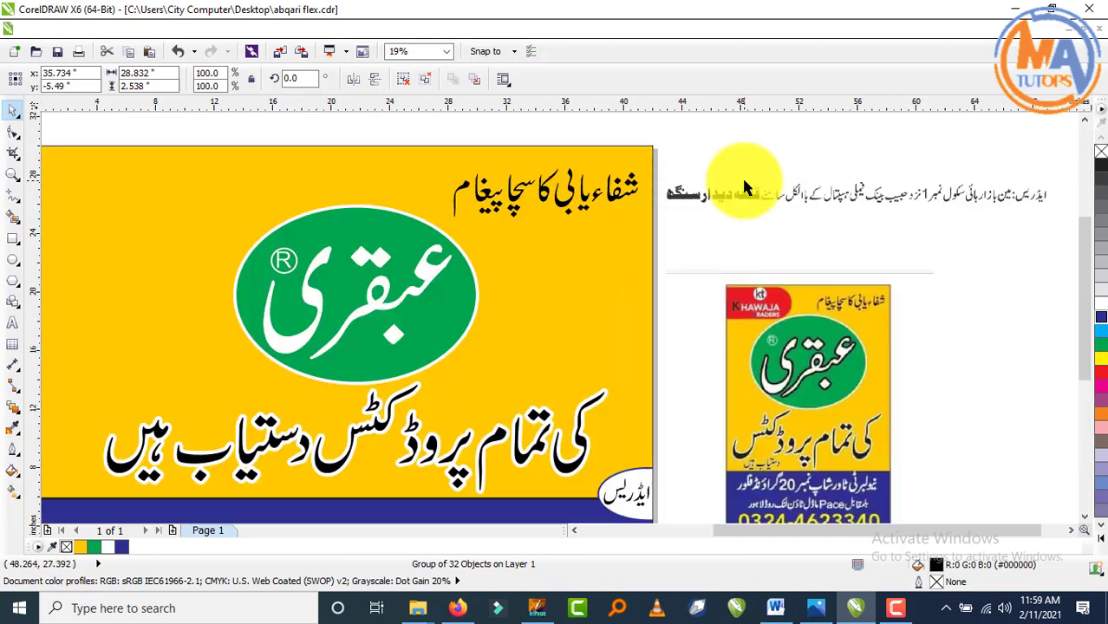
scroll(742, 176, "down", 2)
left_click_drag(652, 444, 590, 371)
- Make the address line white with no outline and enlarge it to fill the band
scroll(589, 371, "up", 2)
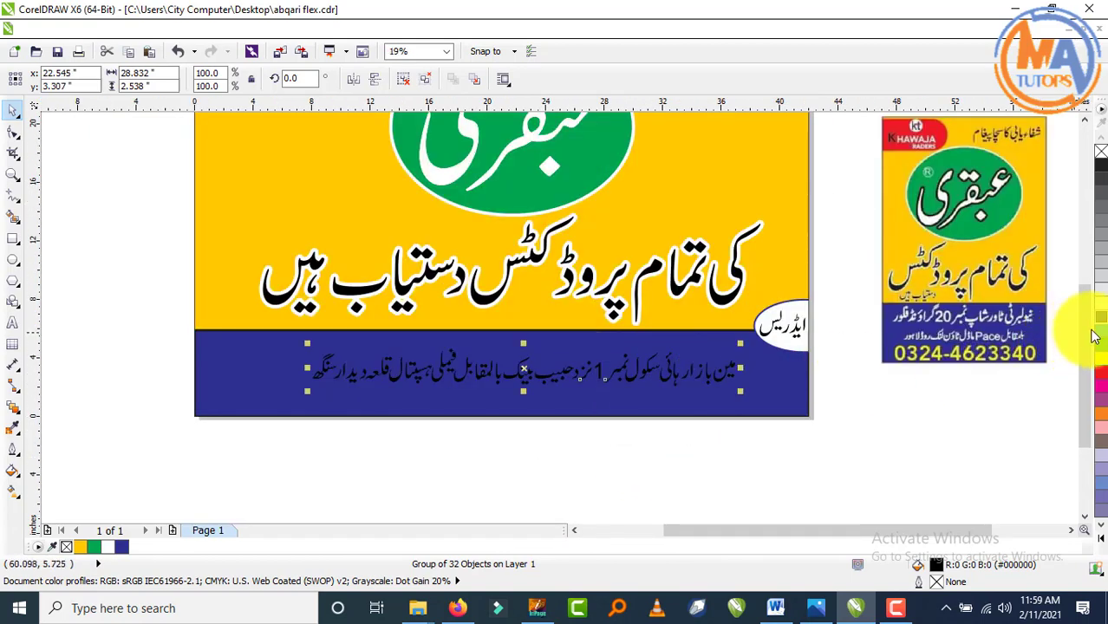
left_click(1100, 301)
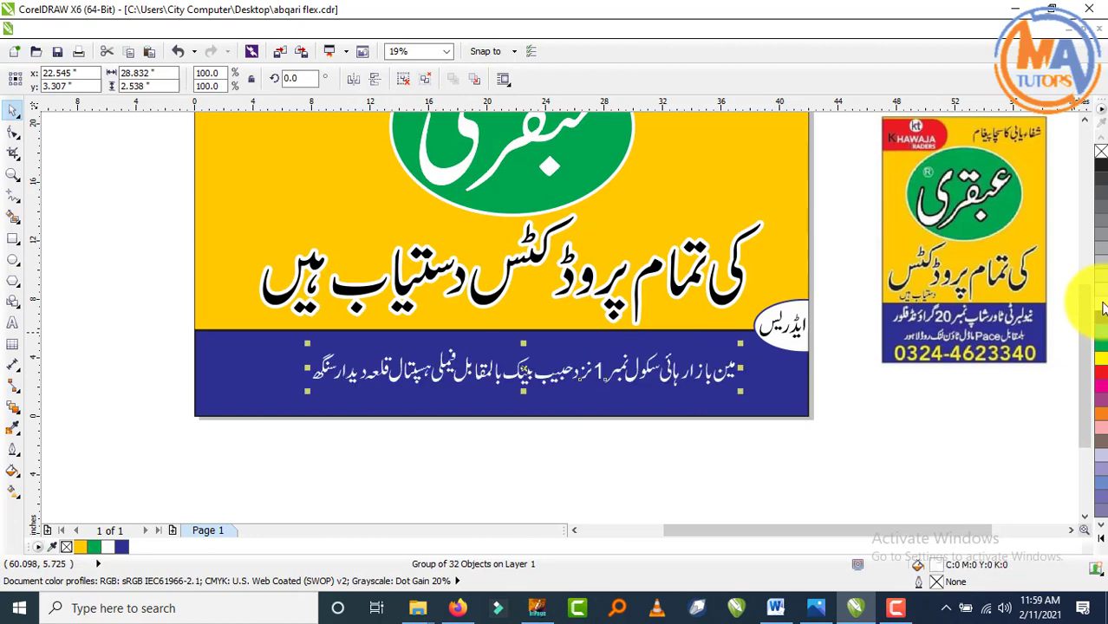
left_click_drag(307, 391, 208, 400)
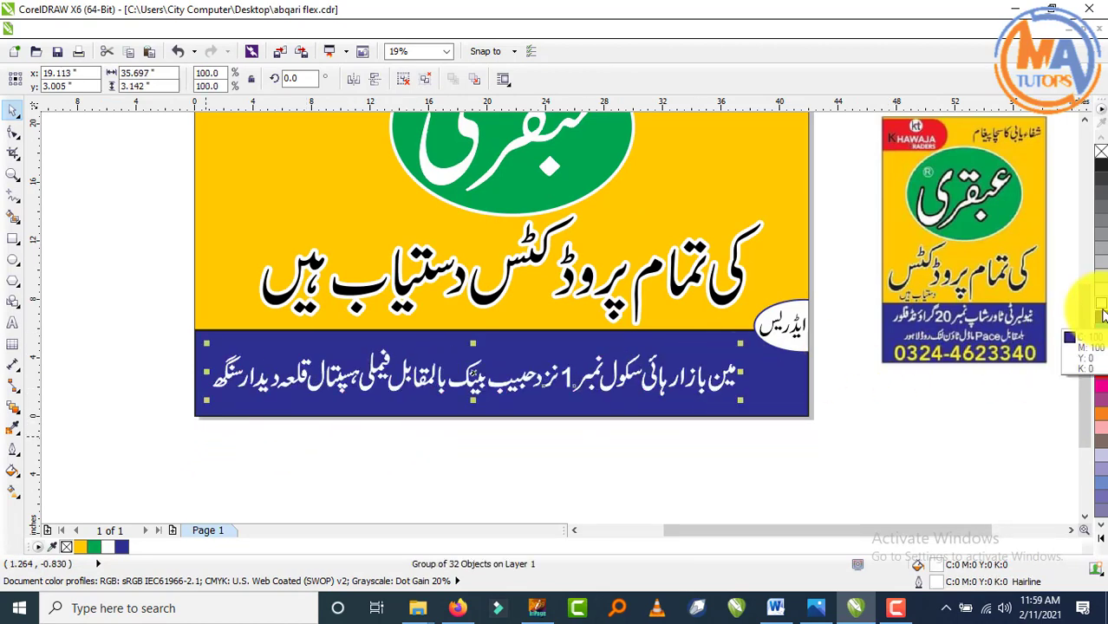
right_click(1101, 152)
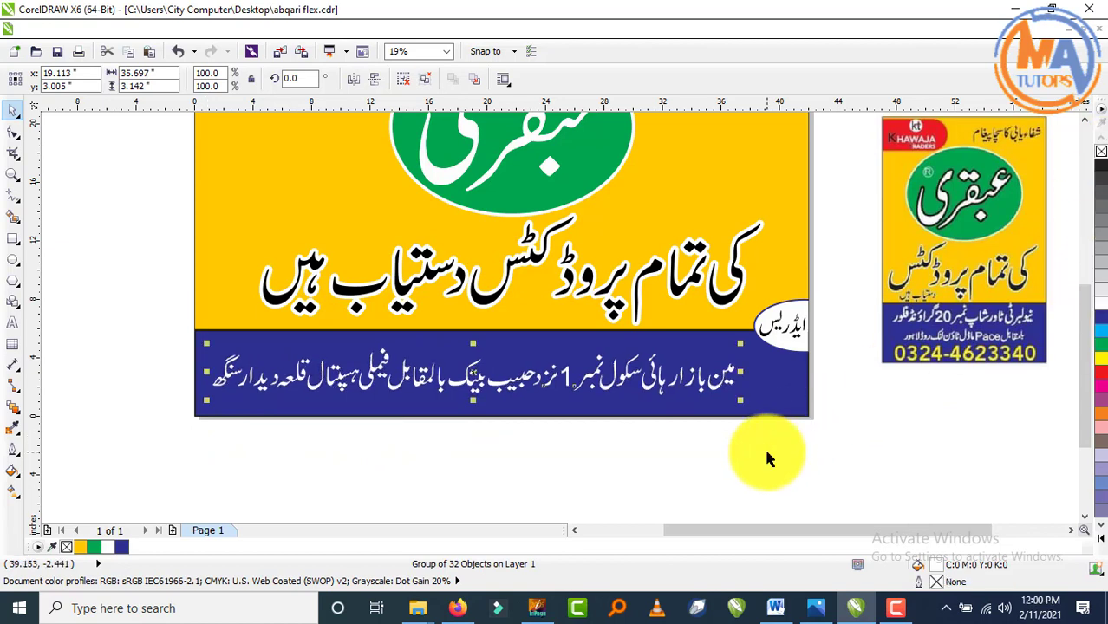
left_click_drag(740, 343, 796, 320)
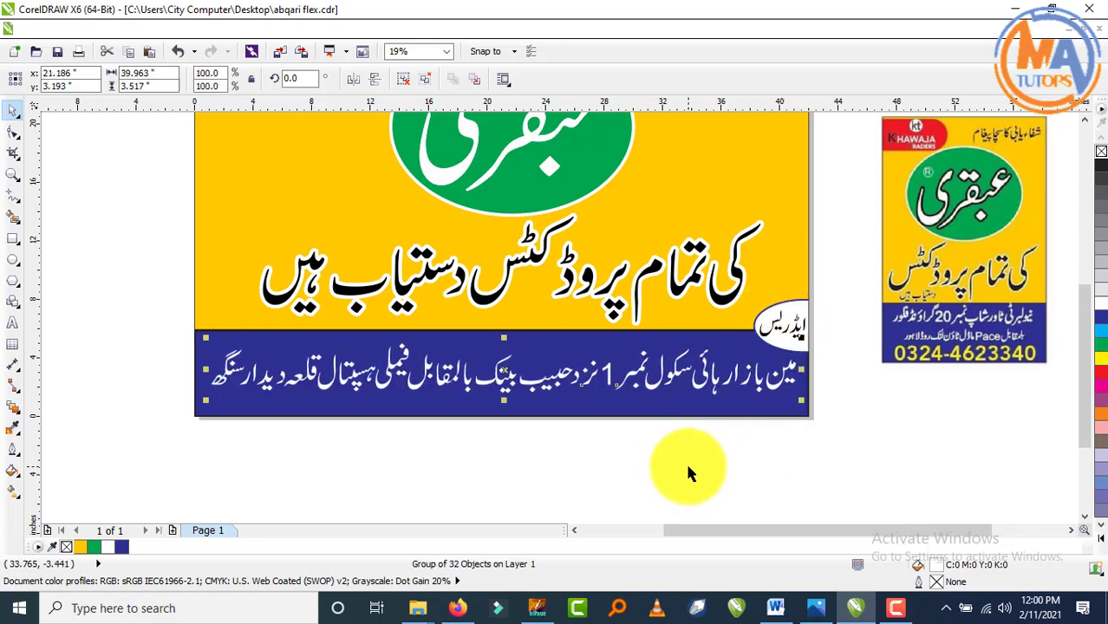
- Save the signboard file
key("ctrl+s")
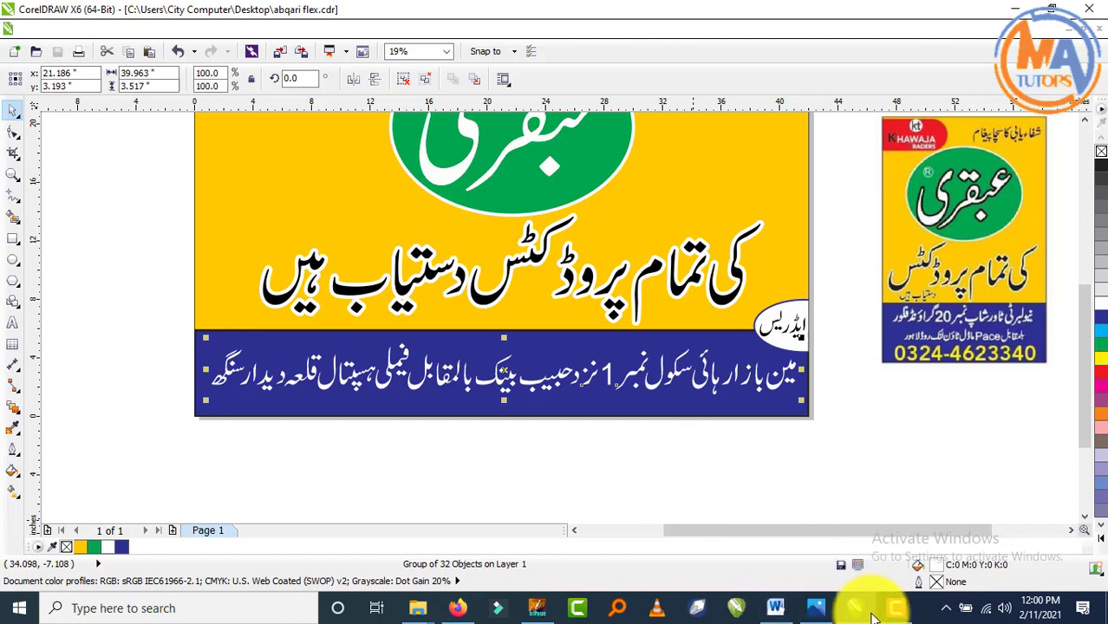
left_click(892, 612)
left_click(1029, 531)
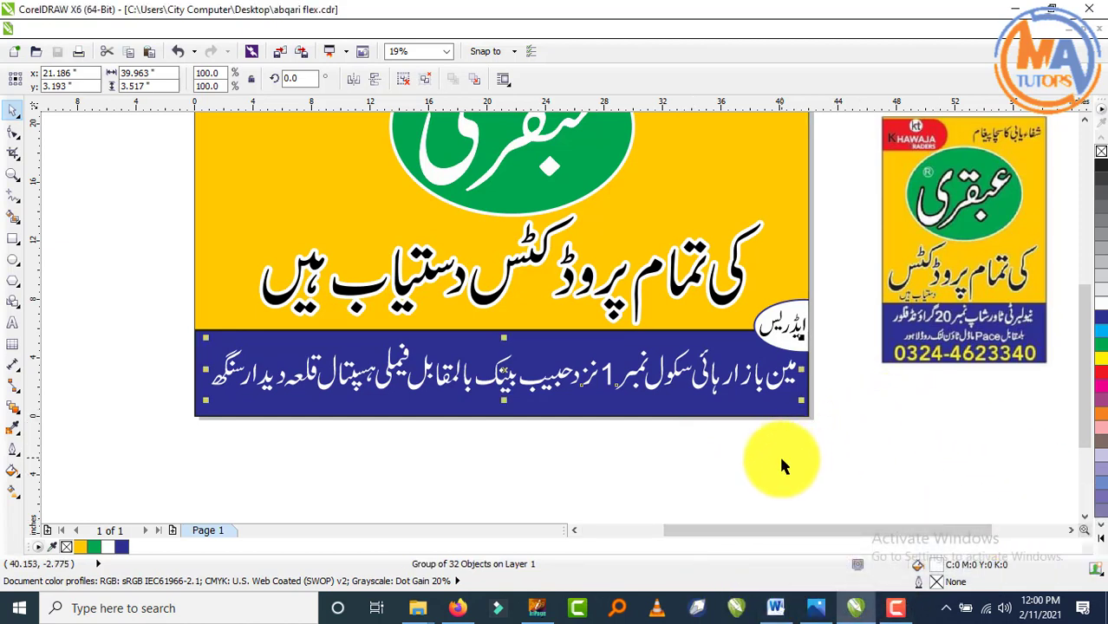
- Nudge the address line slightly left and fit the whole design in view
left_click(858, 448)
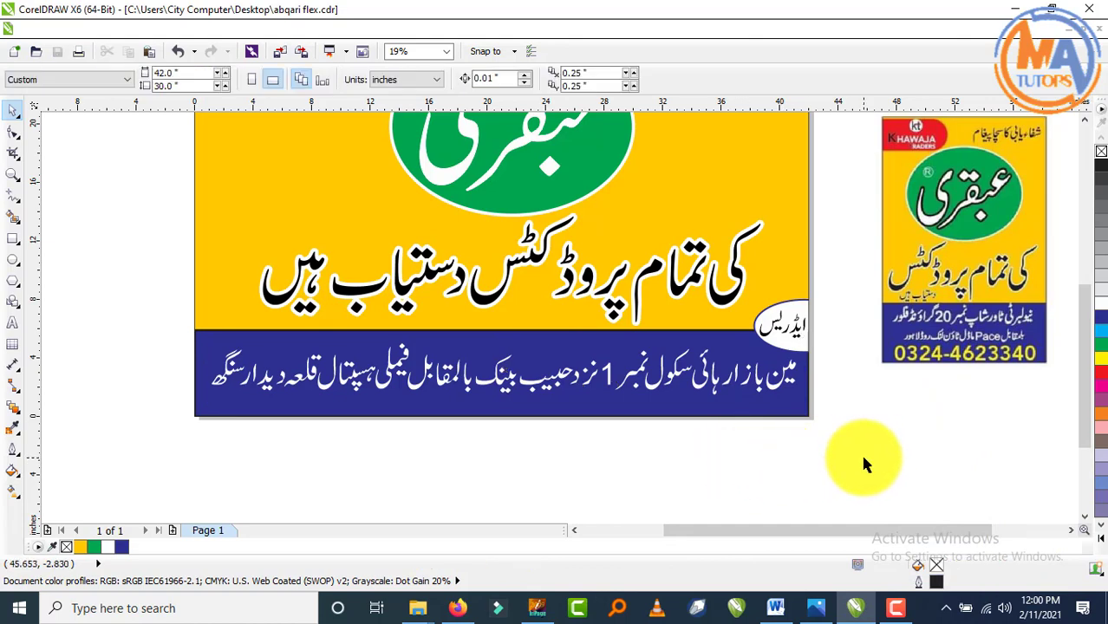
left_click(778, 382)
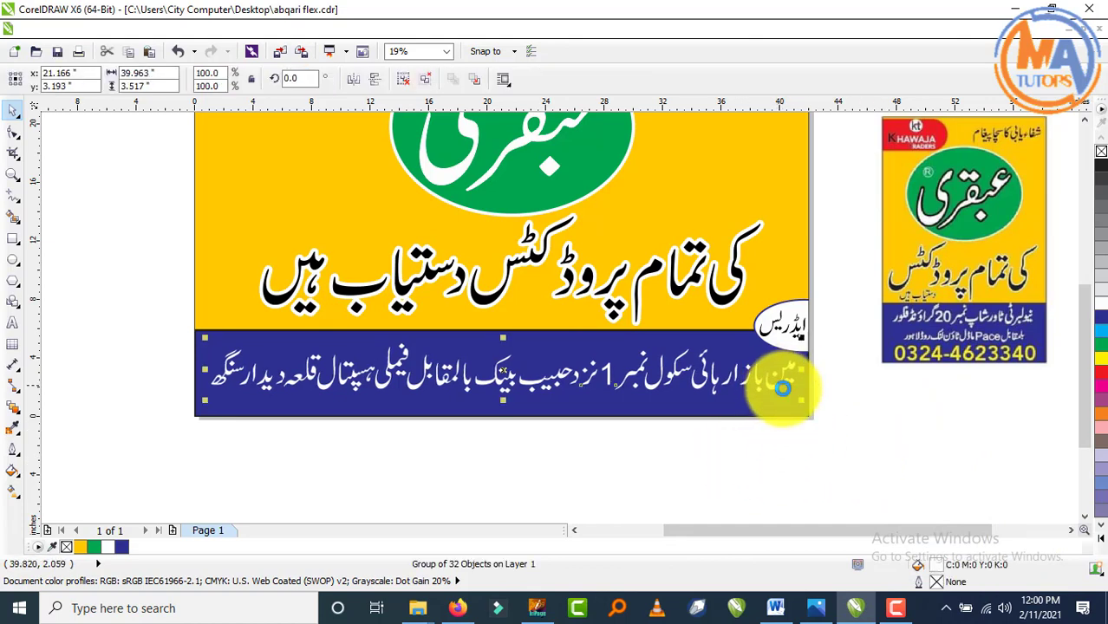
key("Left")
scroll(998, 456, "down", 1)
scroll(879, 338, "up", 1)
key("F4")
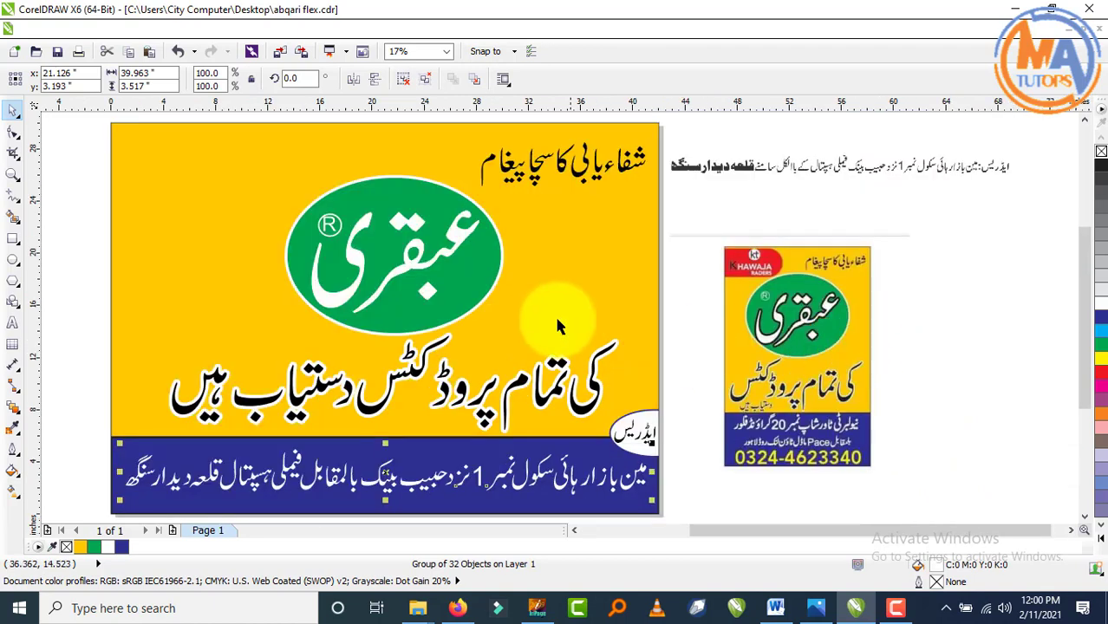
left_click(68, 277)
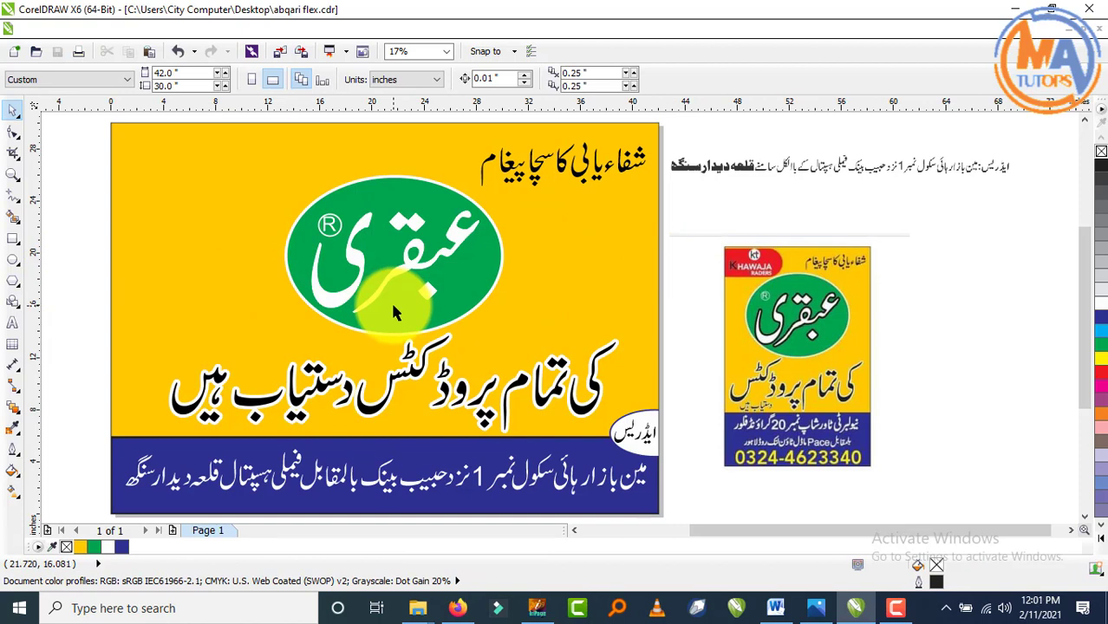
left_click(1015, 8)
left_click(1015, 8)
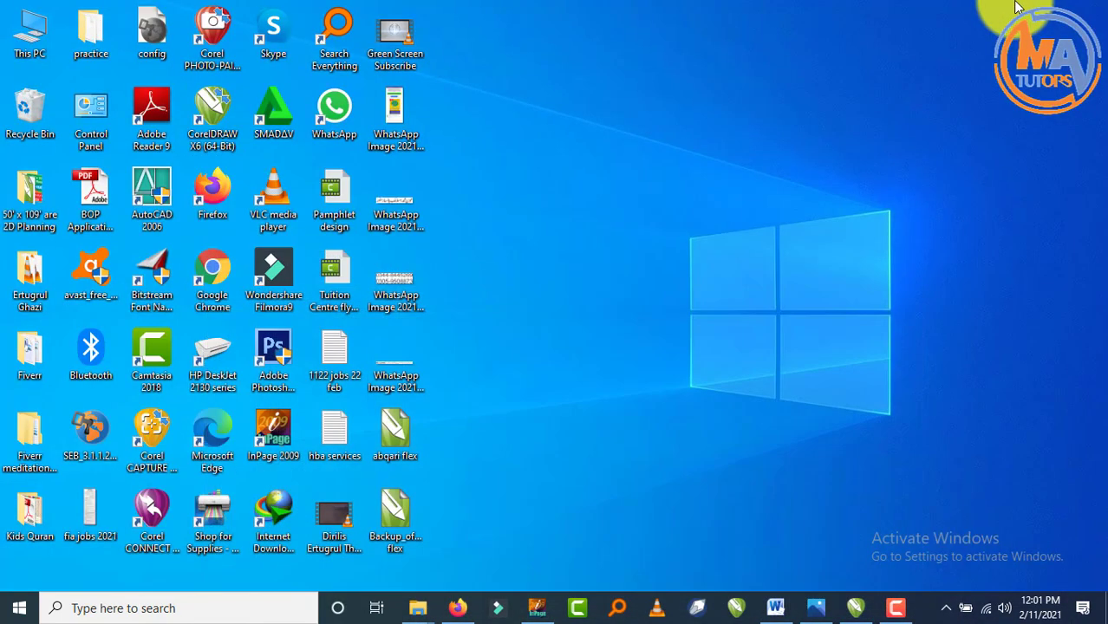
key("Return")
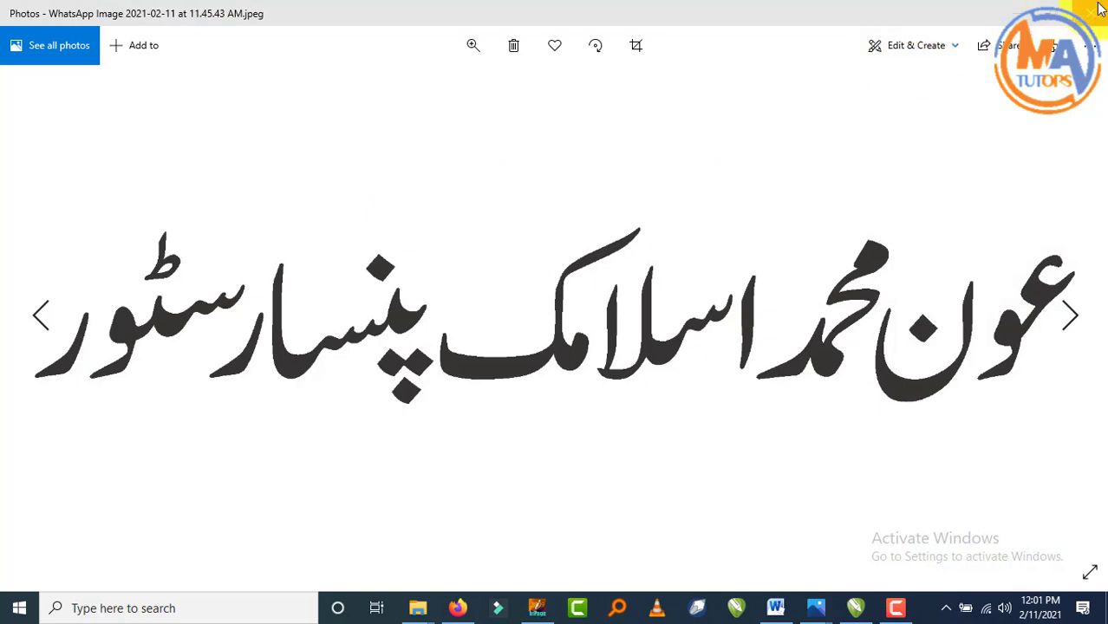
left_click(1090, 12)
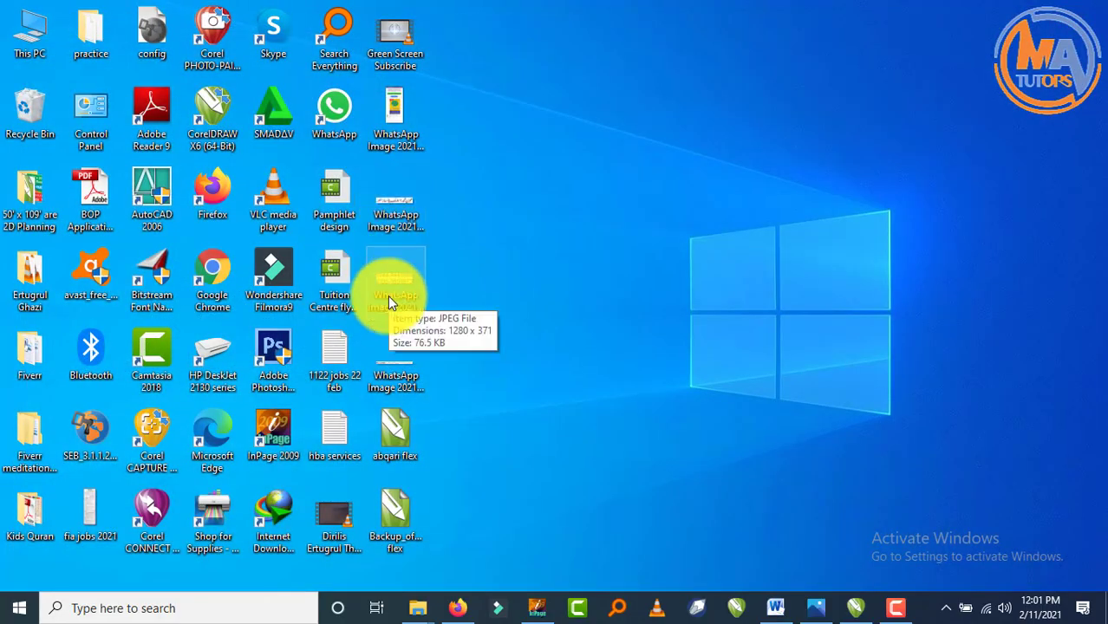
double_click(388, 295)
left_click(1091, 12)
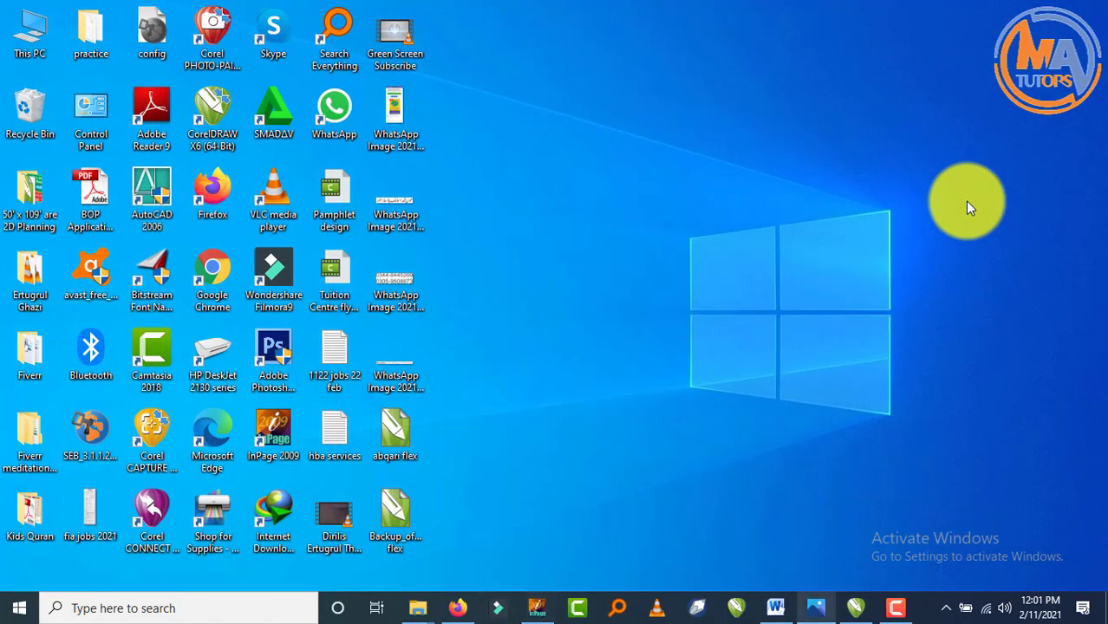
left_click(856, 608)
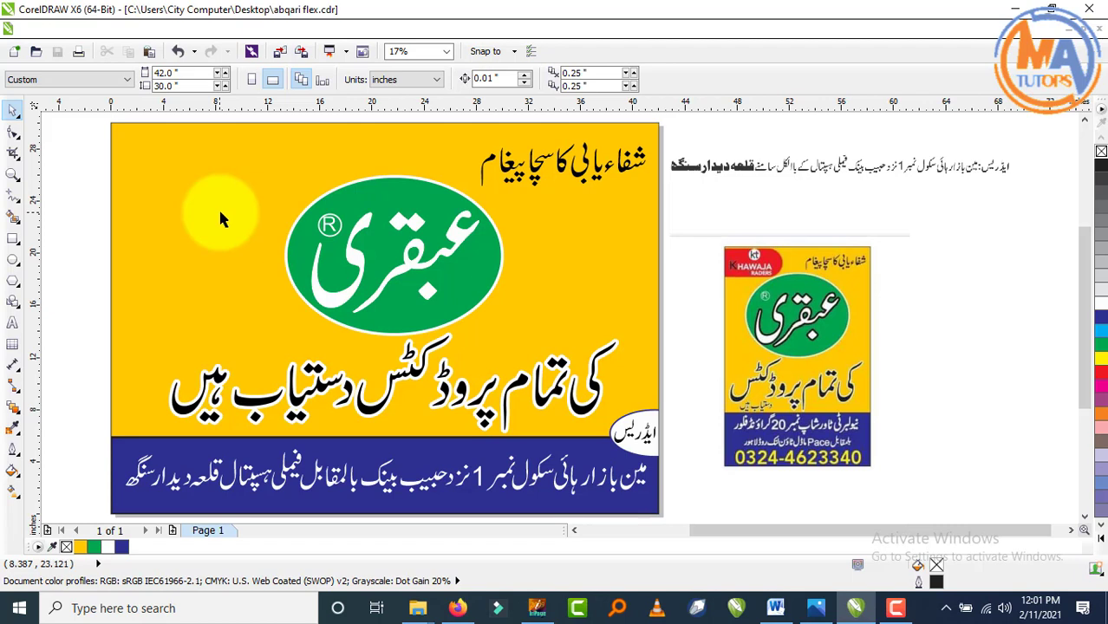
- Shift the green Abqari logo and its text to the right
left_click_drag(83, 181, 620, 364)
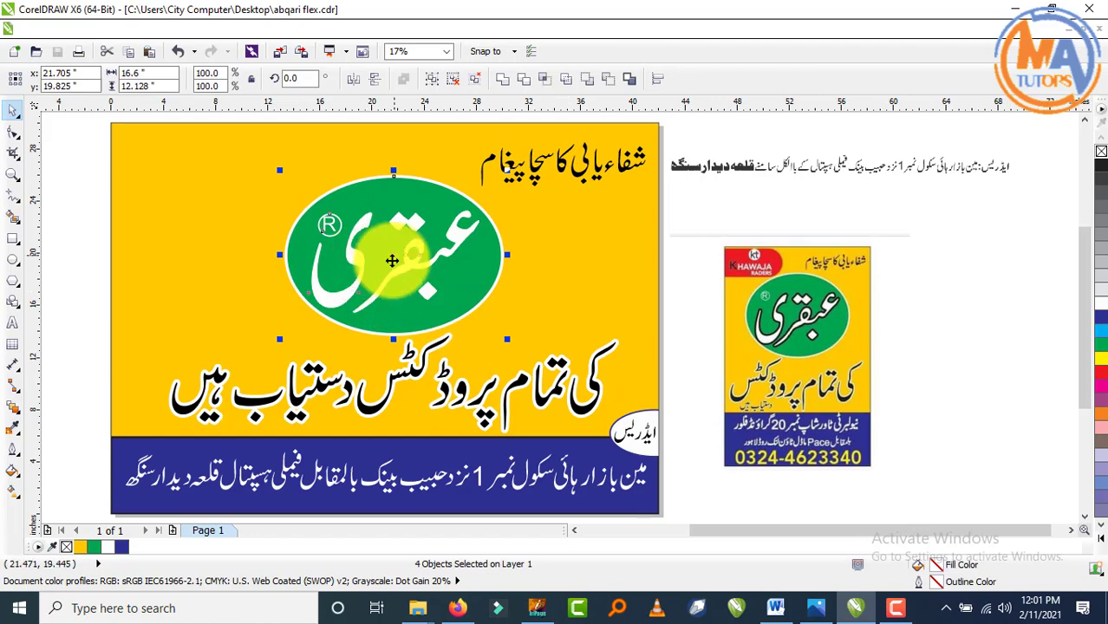
left_click_drag(393, 261, 450, 268)
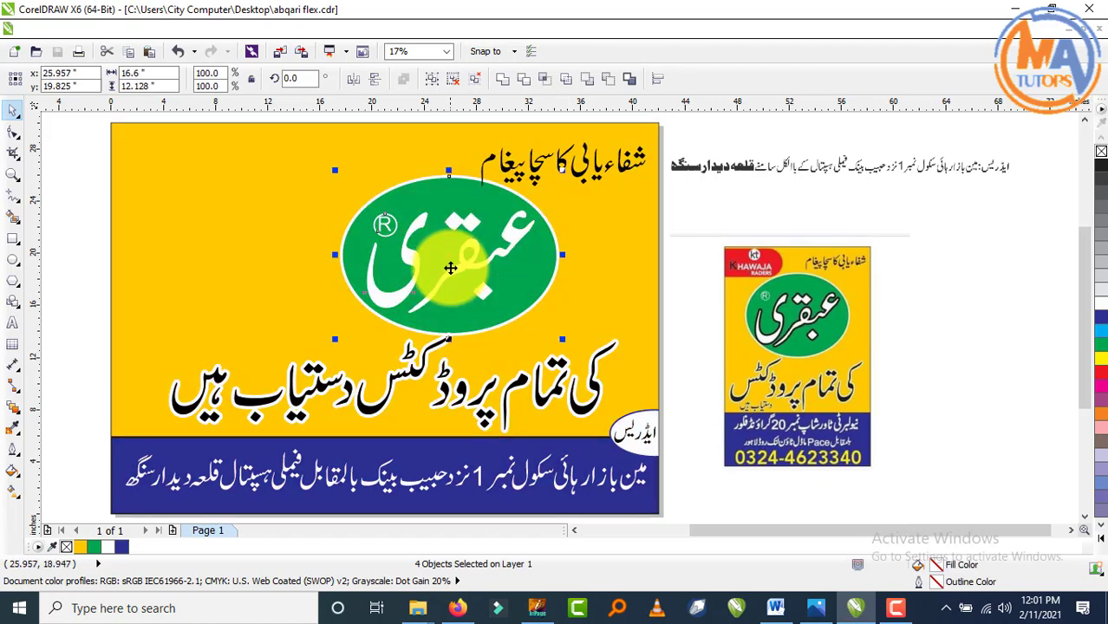
left_click(689, 220)
- Shrink the top tagline slightly and raise it a little
scroll(555, 216, "up", 3)
left_click(598, 253)
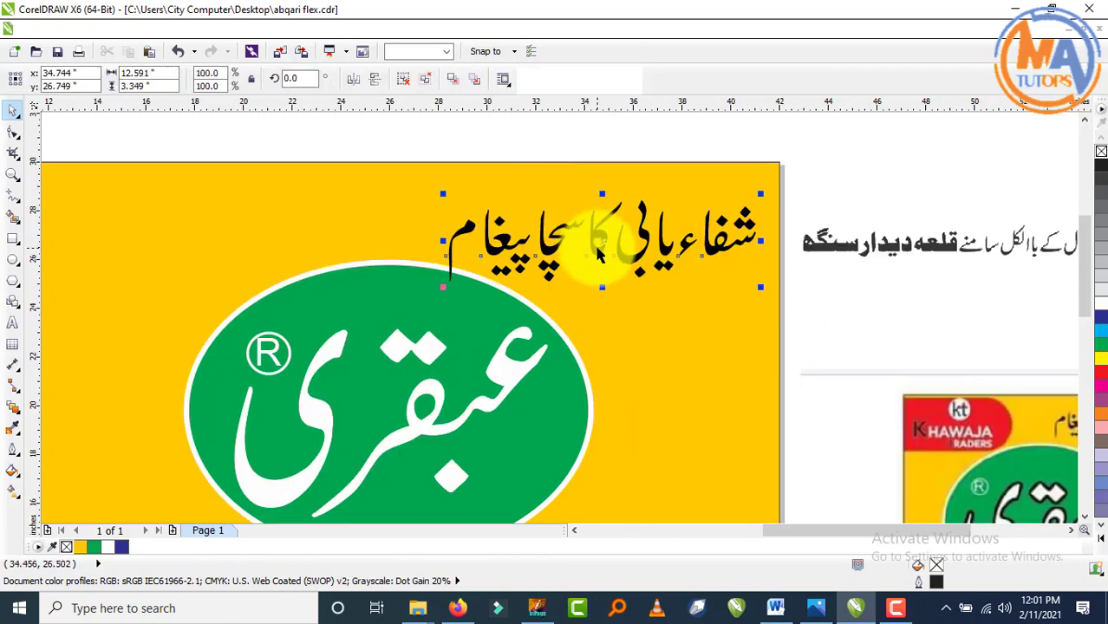
left_click_drag(444, 288, 464, 278)
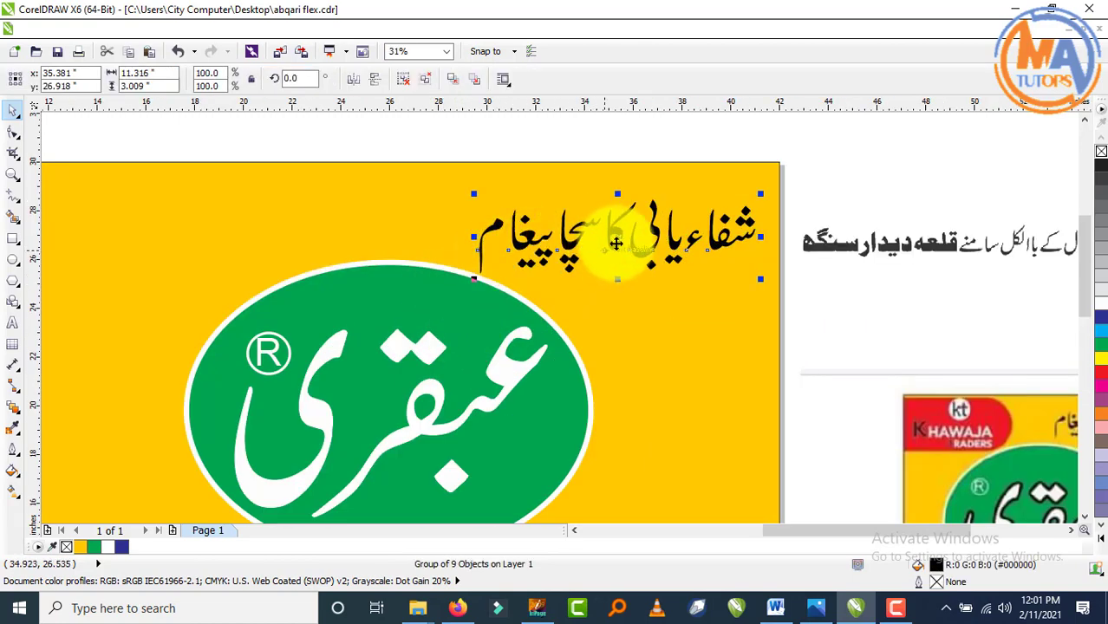
left_click_drag(633, 247, 635, 232)
scroll(621, 233, "down", 2)
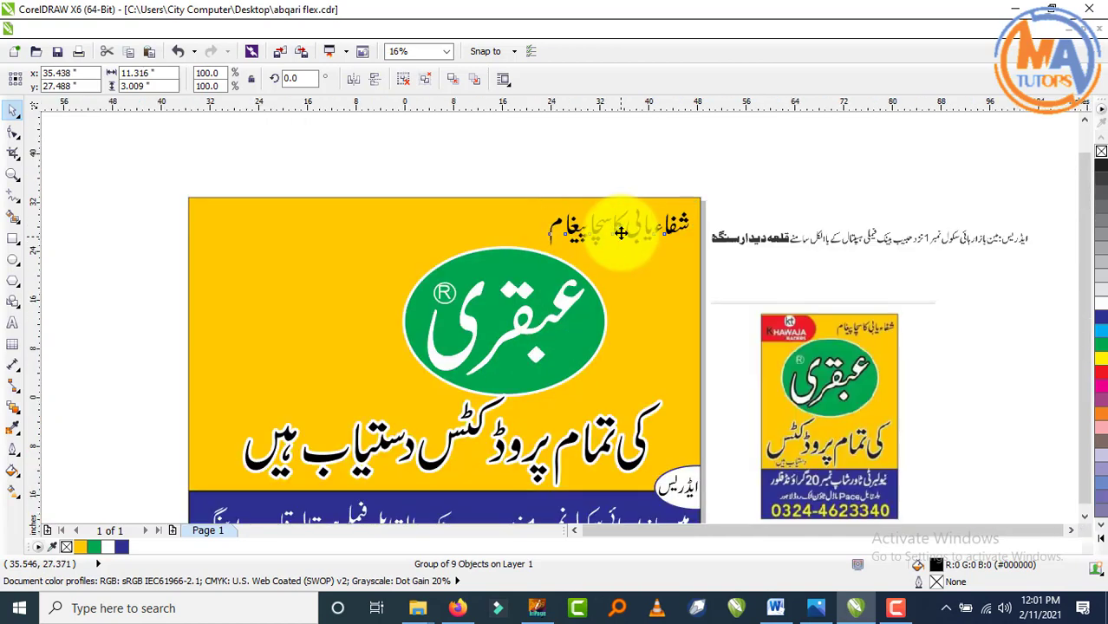
left_click(220, 304)
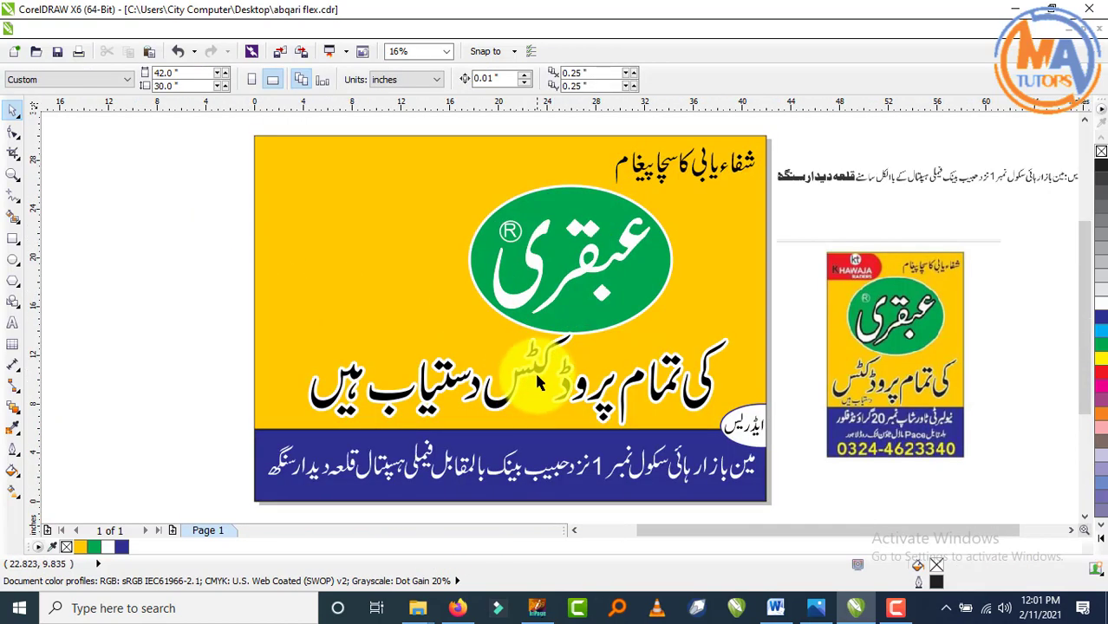
- Try moving the green logo further right, then undo that move
left_click_drag(194, 169, 685, 351)
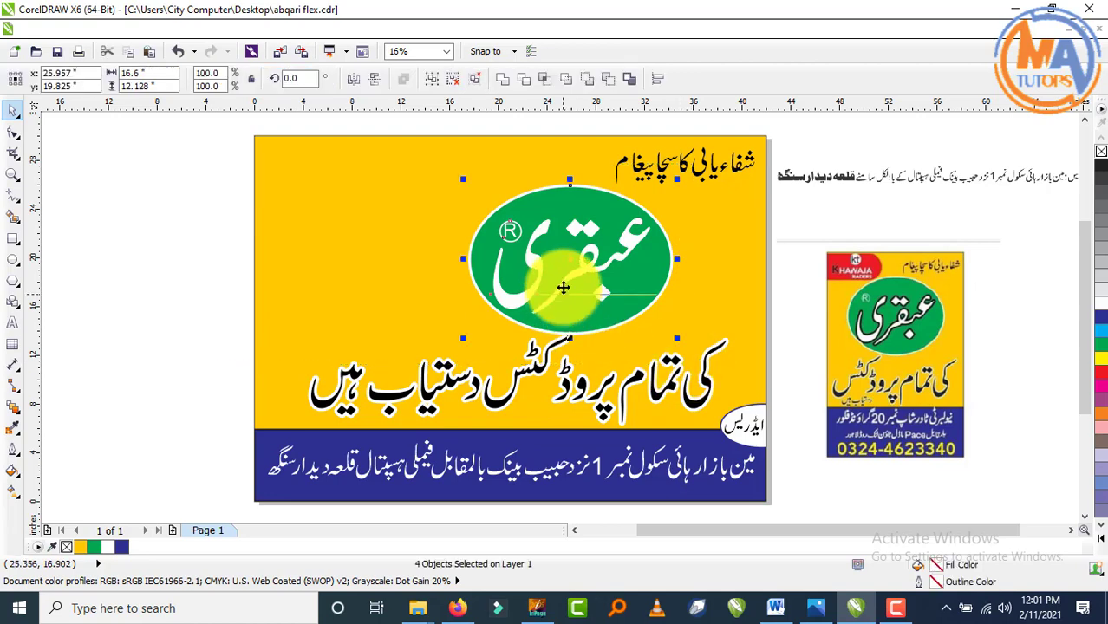
mouse_move(582, 272)
left_mouse_down()
mouse_move(588, 264)
mouse_move(556, 193)
mouse_move(596, 264)
left_mouse_up()
left_click(195, 249)
key("ctrl+z")
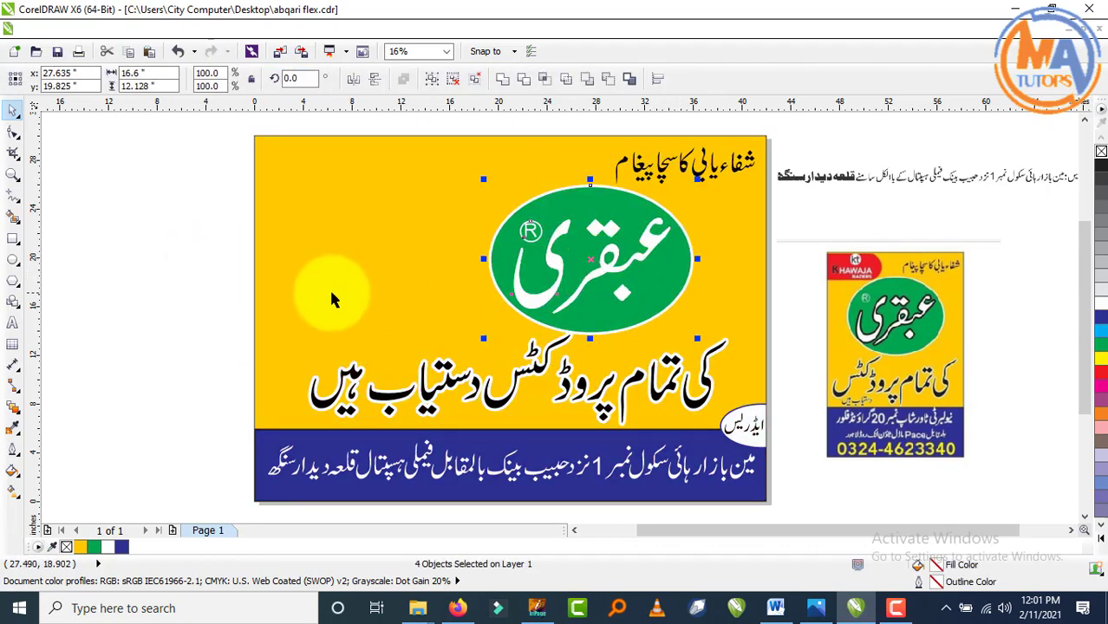
left_click(98, 267)
- Move the products line off the banner to the empty canvas above-left
scroll(511, 355, "down", 1)
left_click_drag(511, 356, 339, 217)
left_click(300, 277)
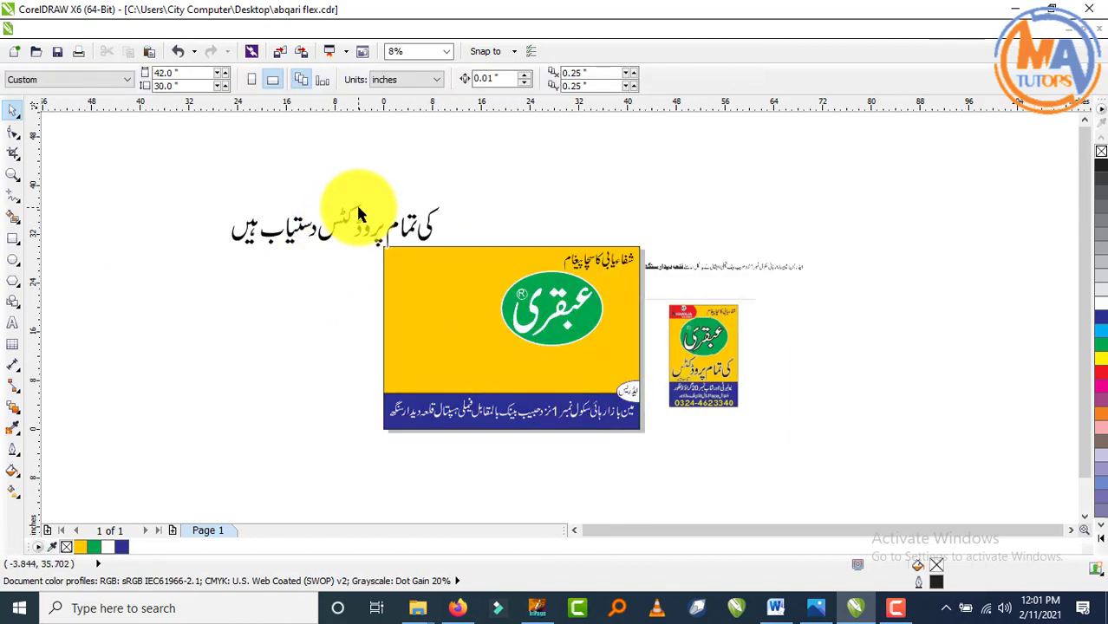
scroll(358, 201, "up", 1)
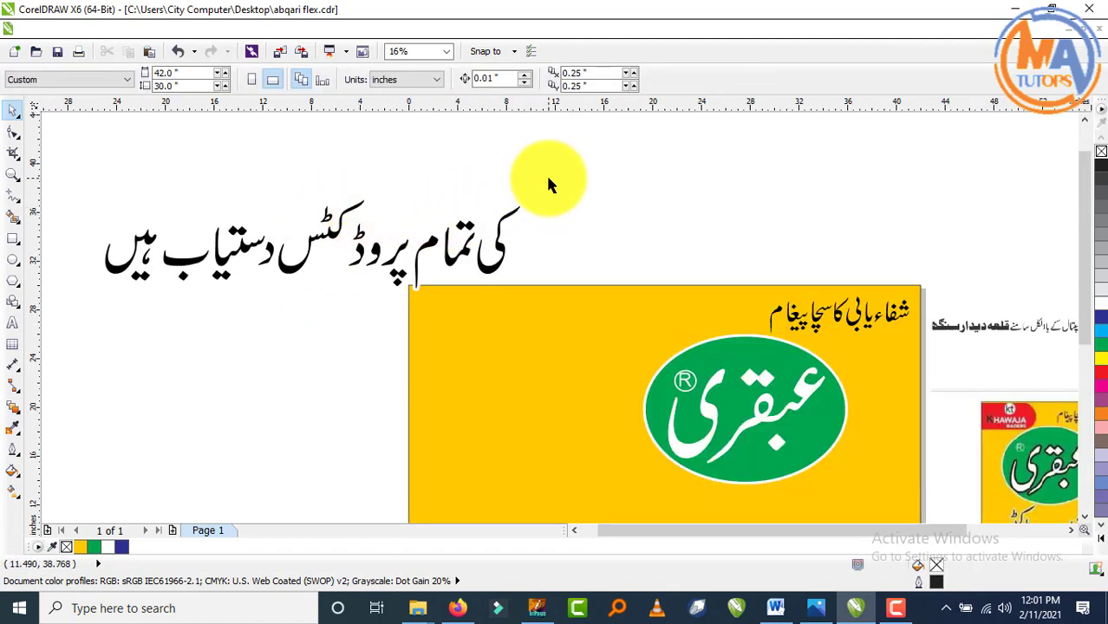
- Group the words کی تمام پروڈکٹس and place them on the banner left of the logo
left_click_drag(497, 218, 274, 330)
key("ctrl+g")
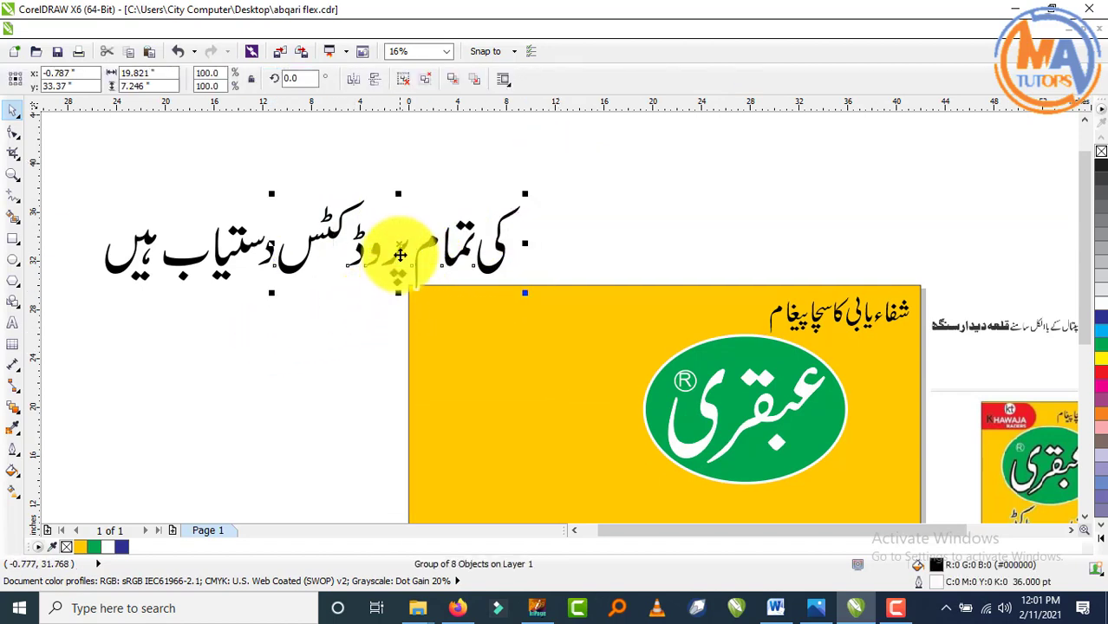
left_click_drag(401, 245, 520, 397)
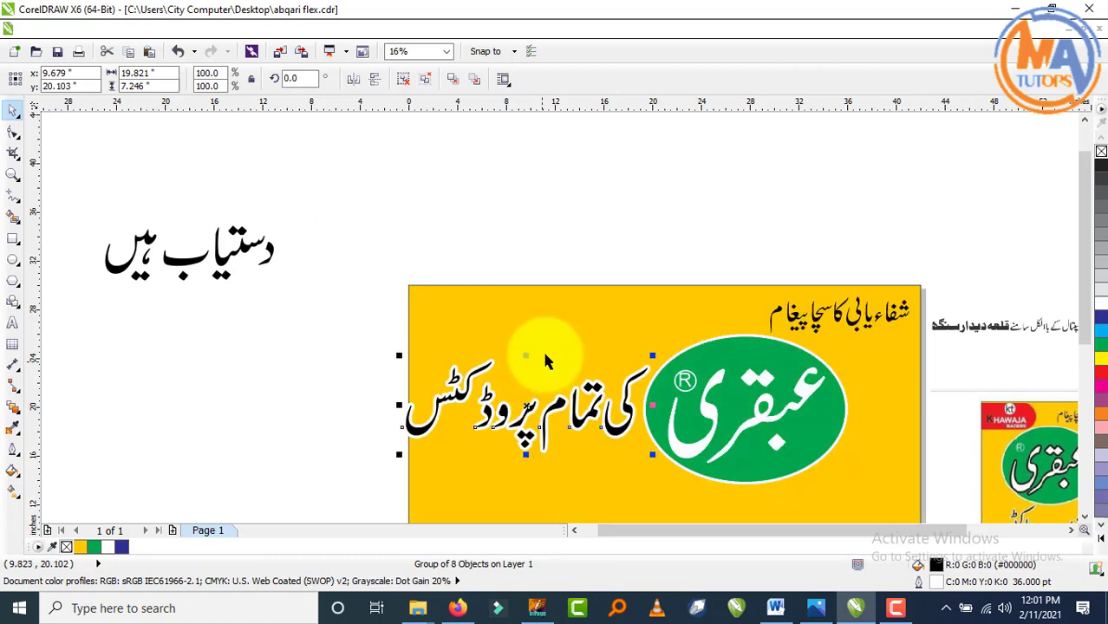
scroll(542, 349, "down", 3)
scroll(547, 371, "up", 2)
scroll(548, 366, "up", 1)
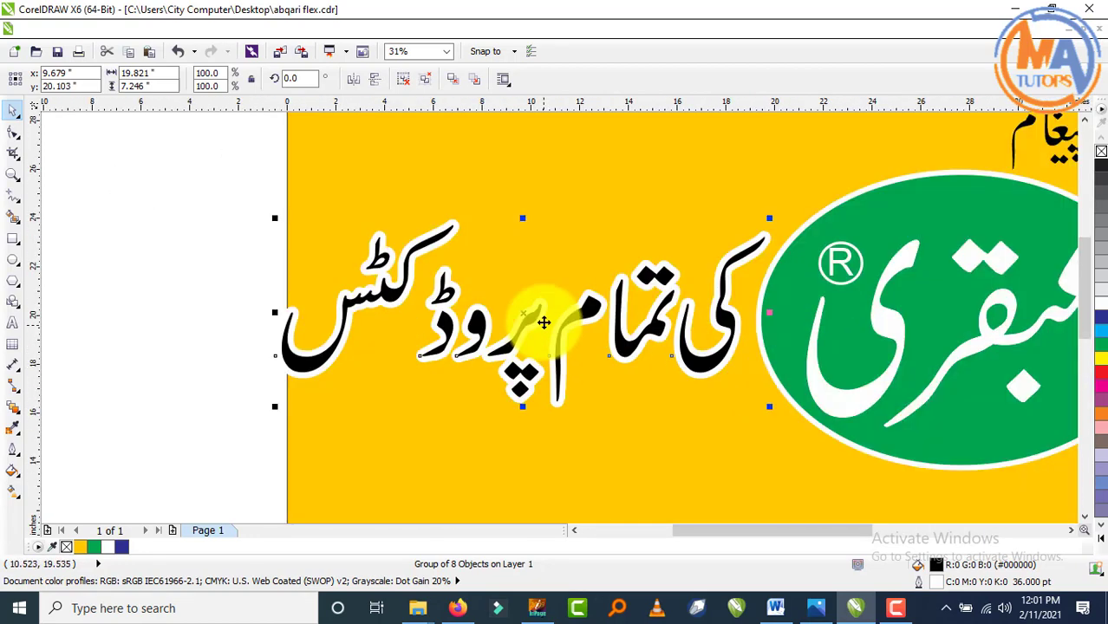
left_click_drag(508, 292, 550, 292)
scroll(382, 320, "down", 1)
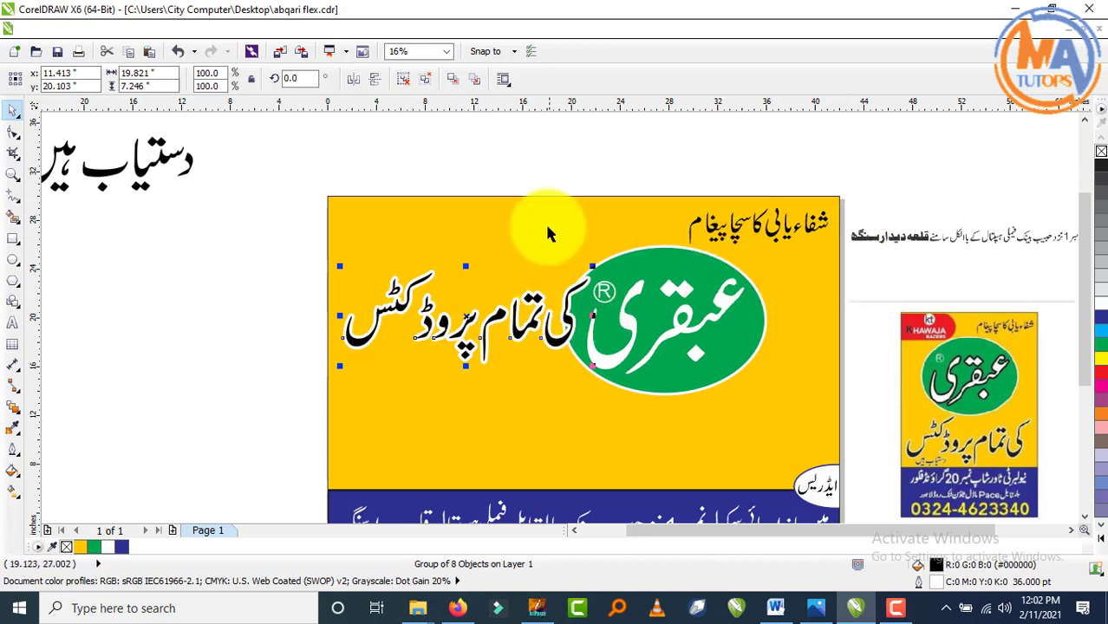
- Ungroup the green logo into its separate objects
left_click_drag(531, 178, 759, 429)
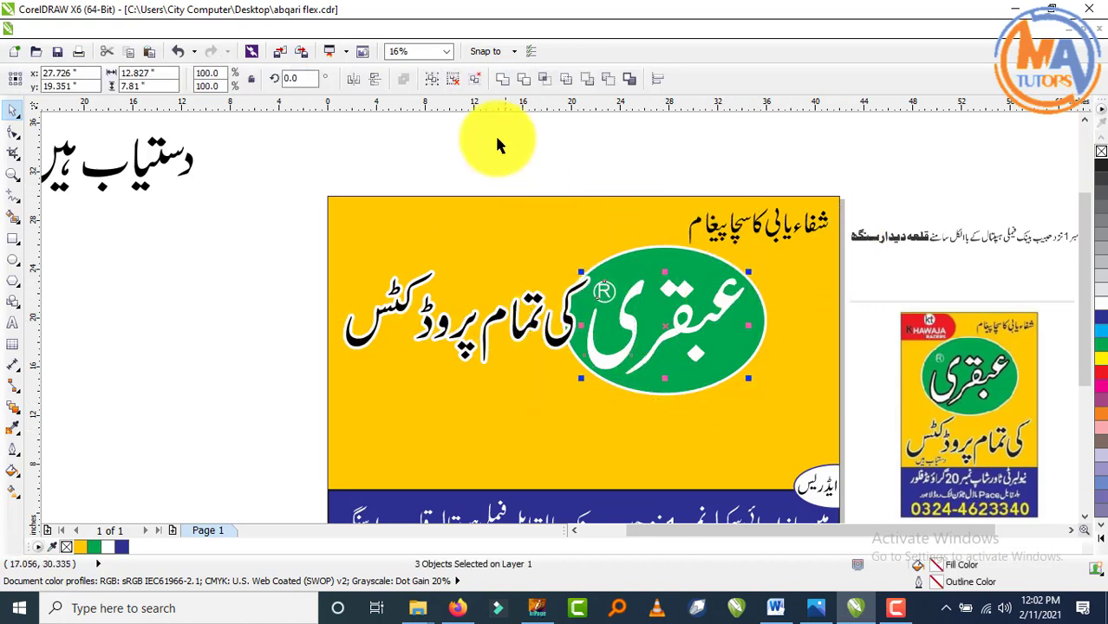
left_click(475, 79)
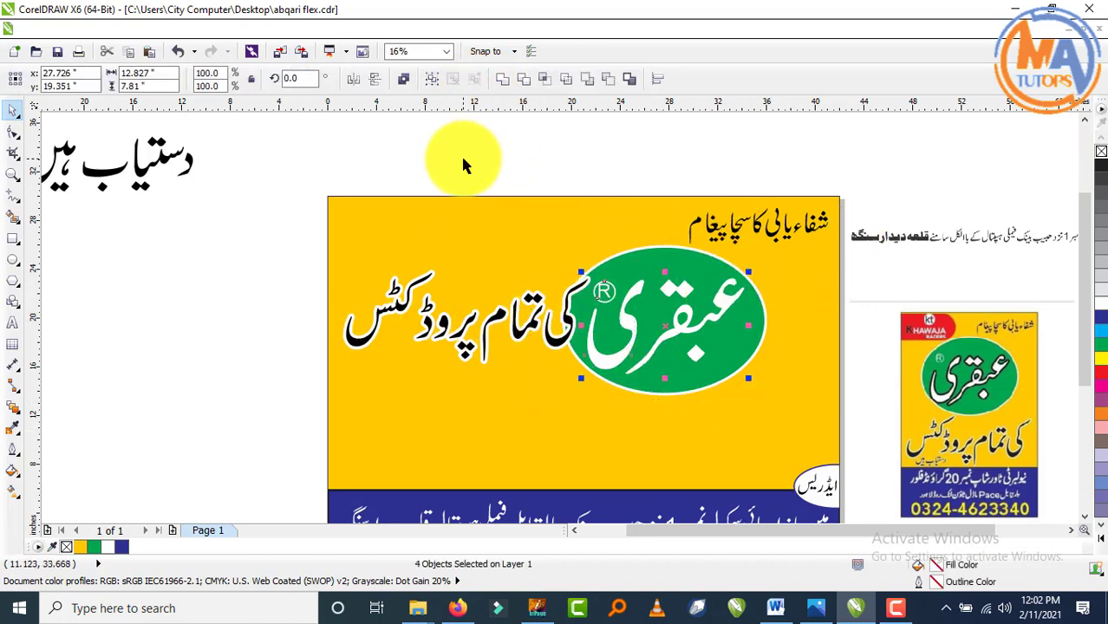
left_click_drag(463, 147, 748, 425)
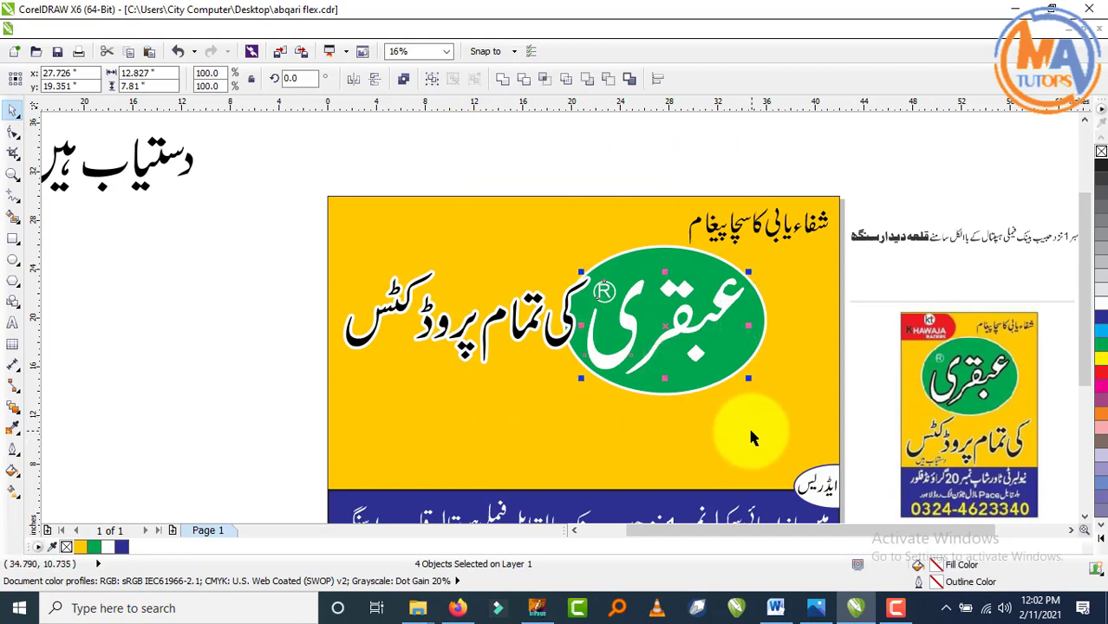
left_click(605, 172)
left_click(655, 246)
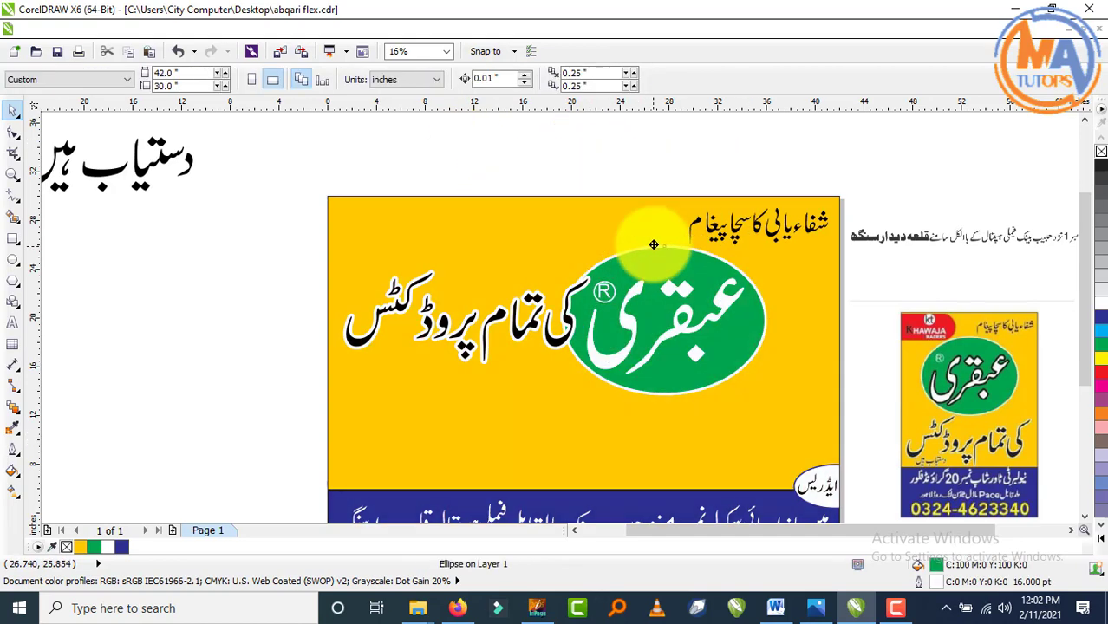
- Move the five logo objects slightly right and nudge کی تمام پروڈکٹس into place
left_click_drag(475, 166, 807, 426)
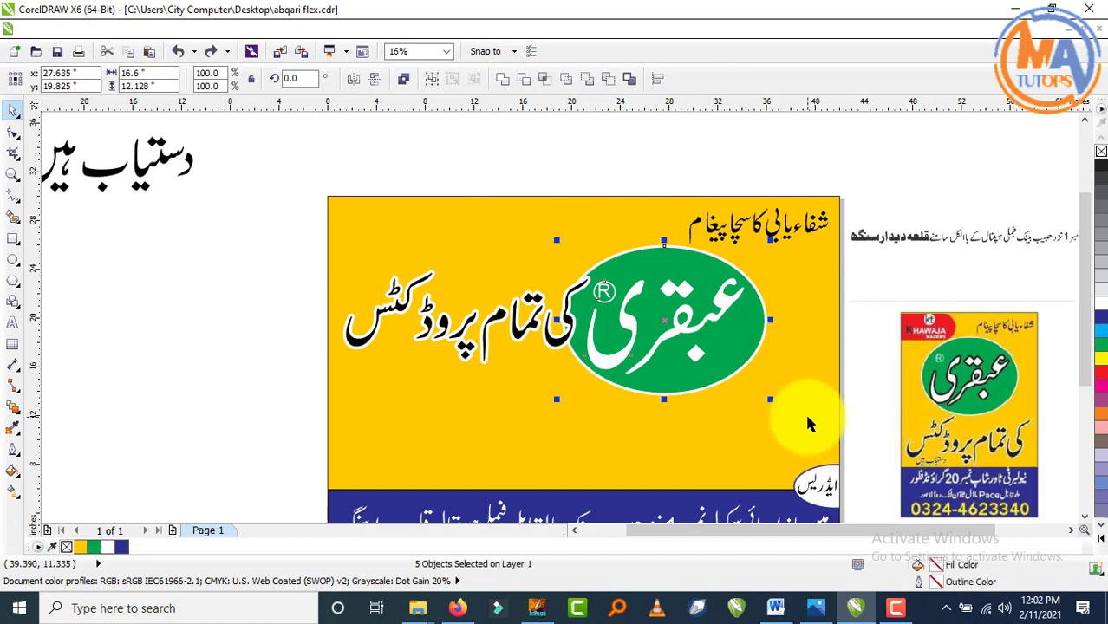
left_click_drag(673, 300, 709, 329)
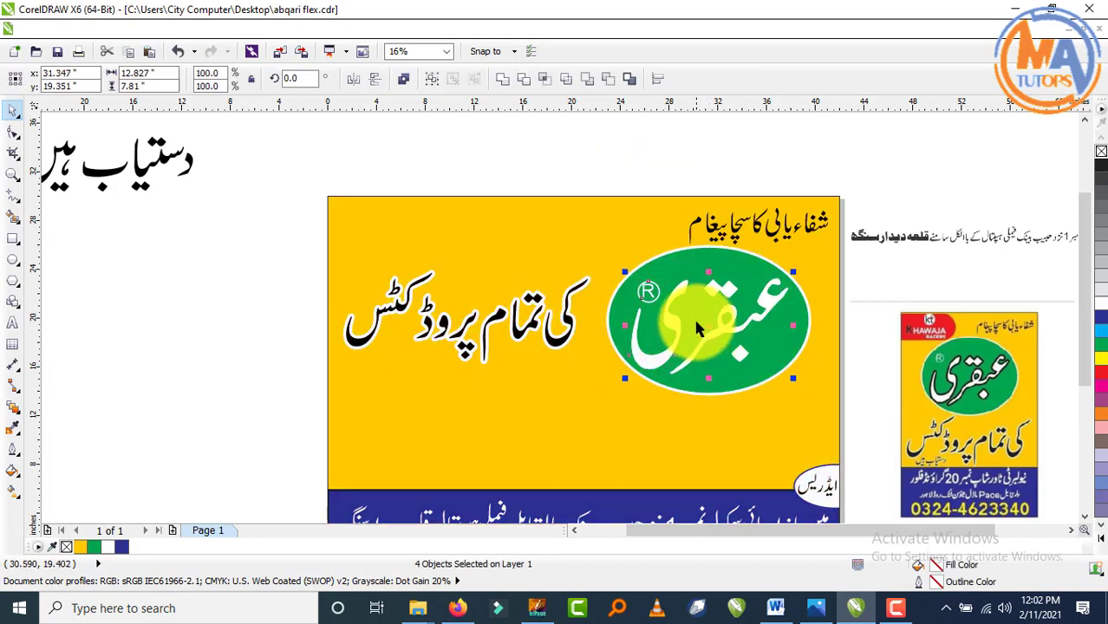
key("ctrl+z")
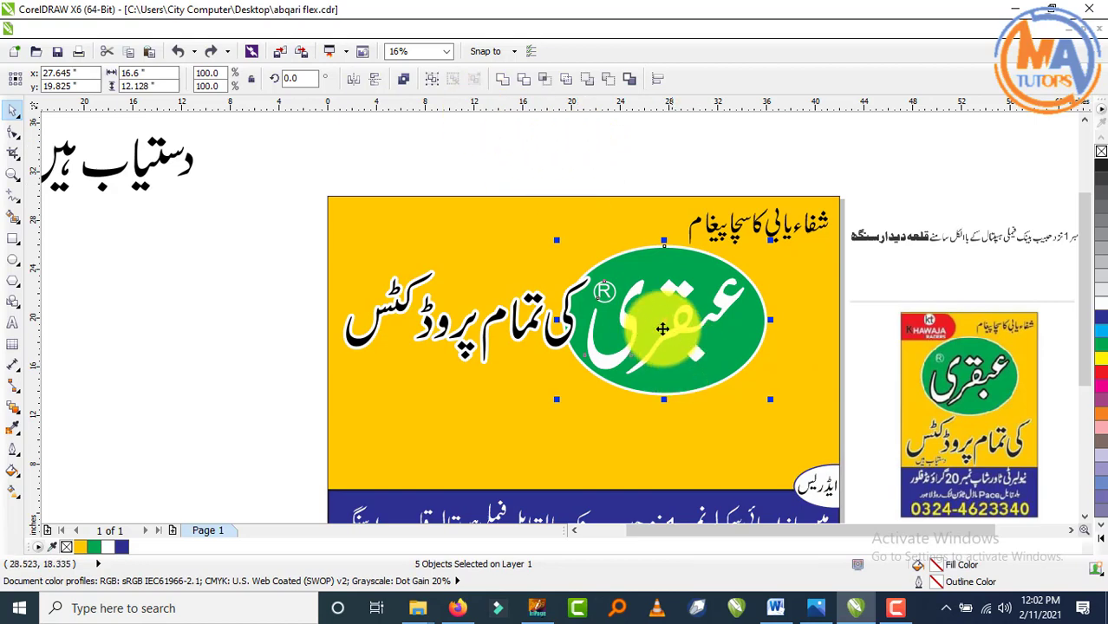
left_click_drag(663, 323, 685, 324)
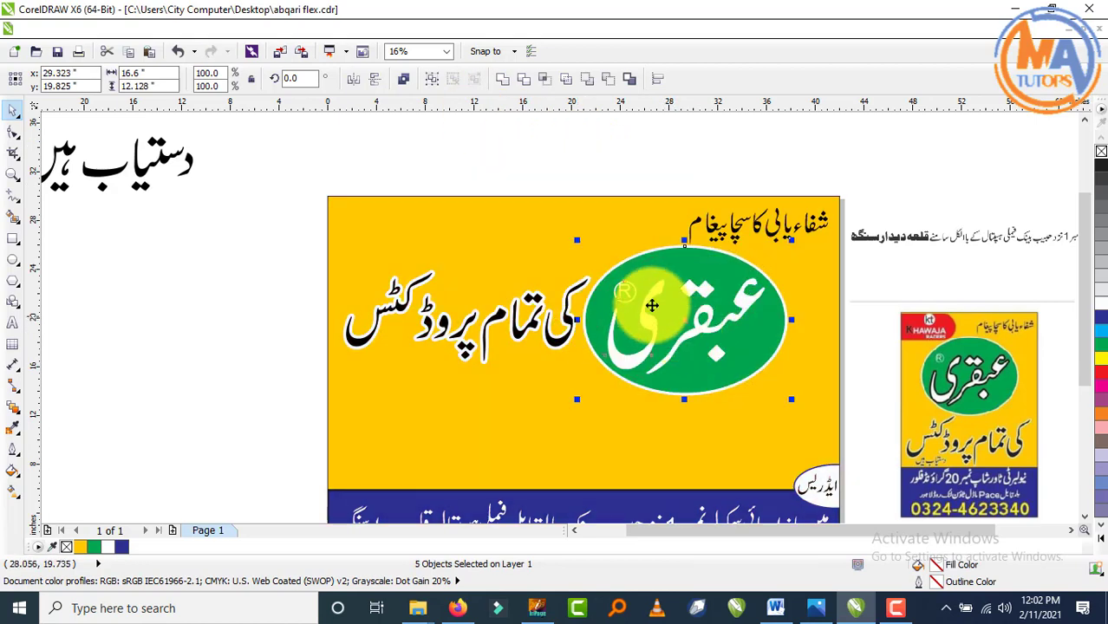
key("Right")
key("Right")
key("Right")
key("Right")
key("Right")
key("Right")
key("Right")
key("Down")
key("Down")
key("Down")
key("Down")
key("Down")
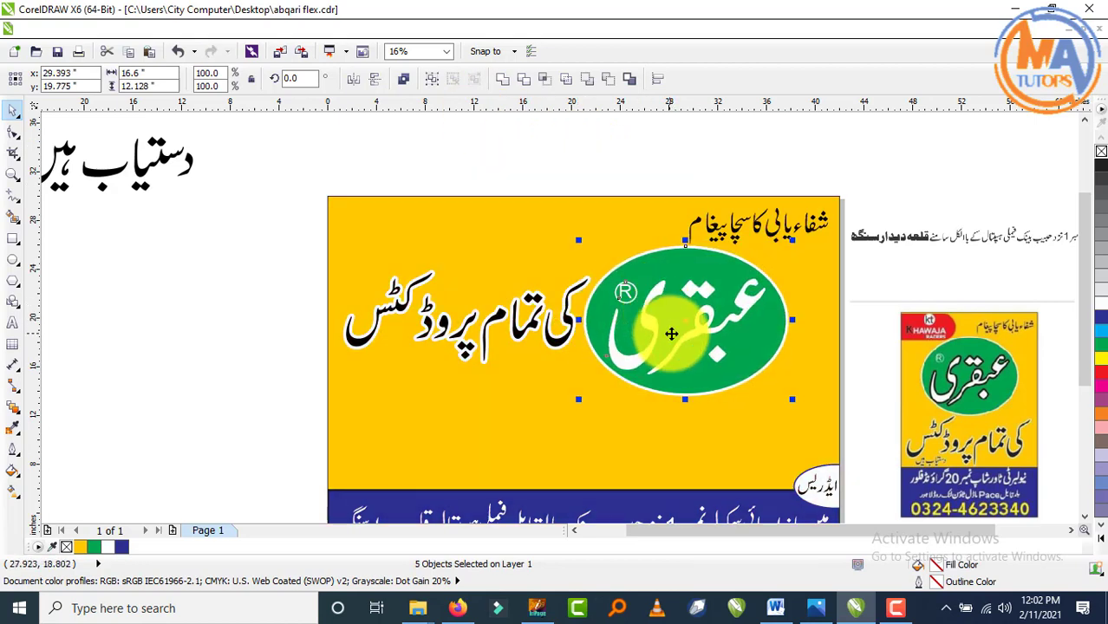
left_click_drag(686, 325, 706, 325)
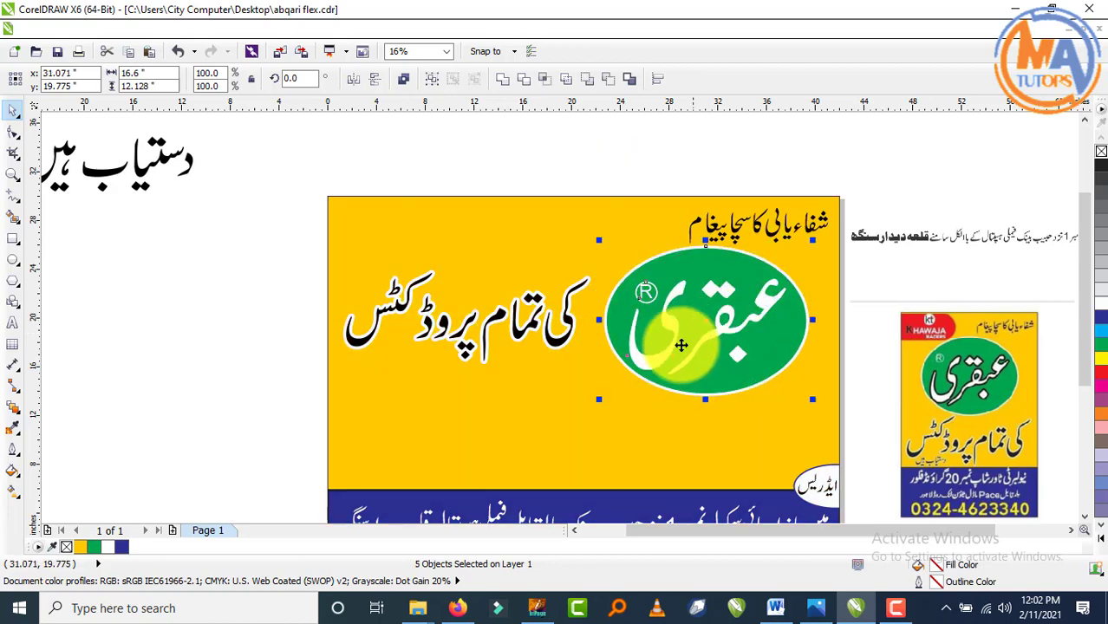
left_click(420, 136)
left_click_drag(517, 325, 525, 329)
- Shrink the top tagline شفاءیابی کا سچا پیغام a little more
left_click(441, 120)
left_click_drag(621, 168, 837, 269)
scroll(848, 237, "up", 1)
left_click(777, 221)
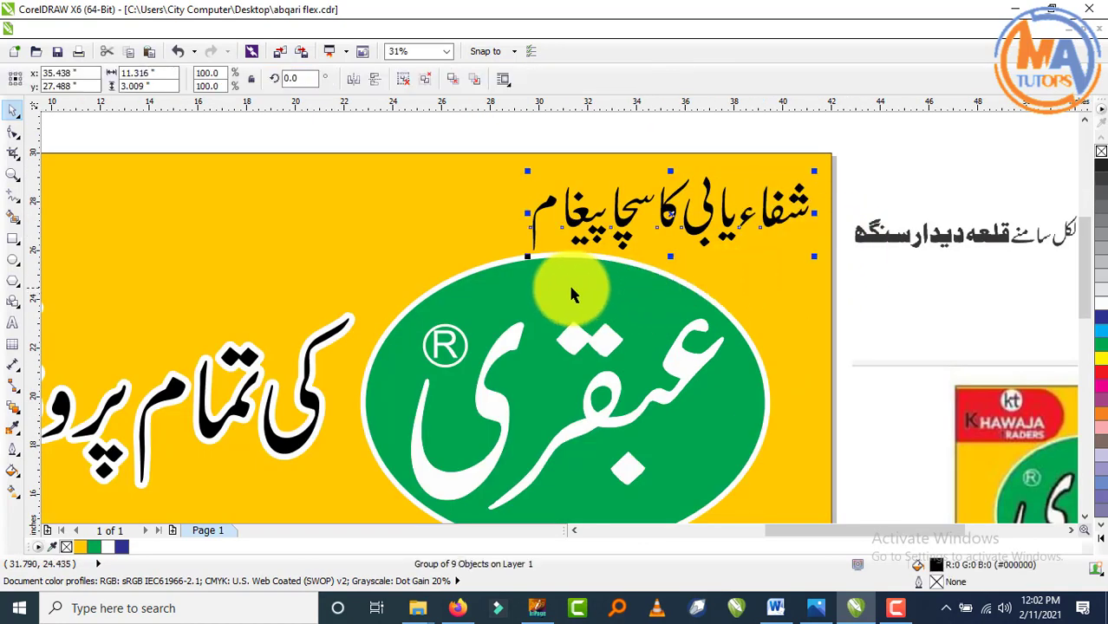
left_click_drag(529, 256, 558, 248)
scroll(582, 249, "down", 1)
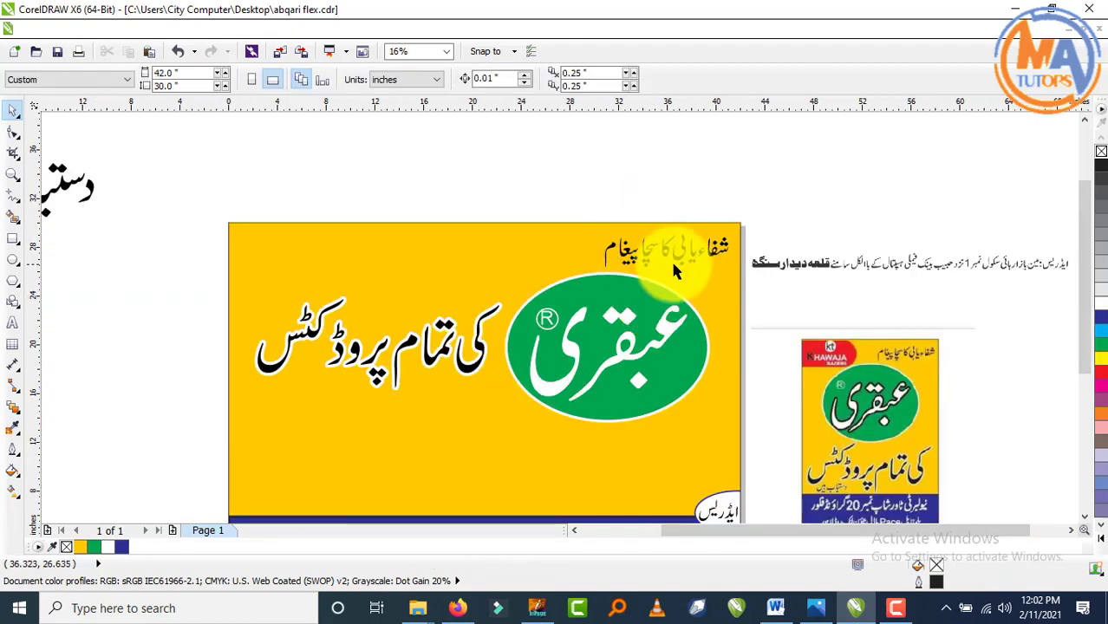
- Drop a copy of the tagline at the banner's top-left corner
left_click_drag(673, 259, 312, 261)
left_click(363, 176)
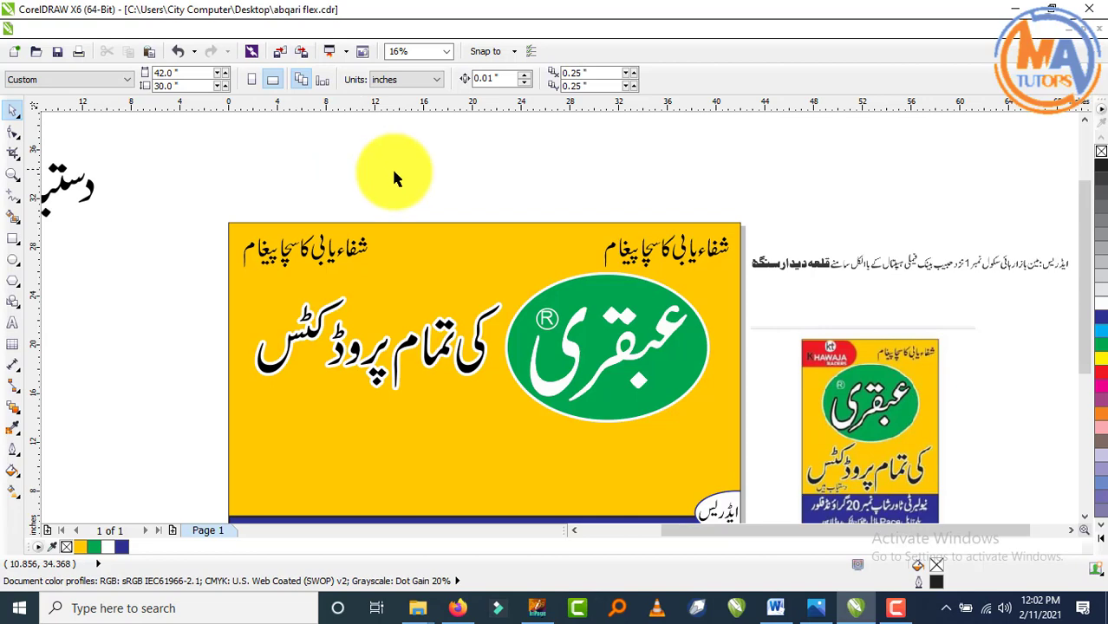
scroll(438, 186, "down", 1)
scroll(428, 194, "up", 1)
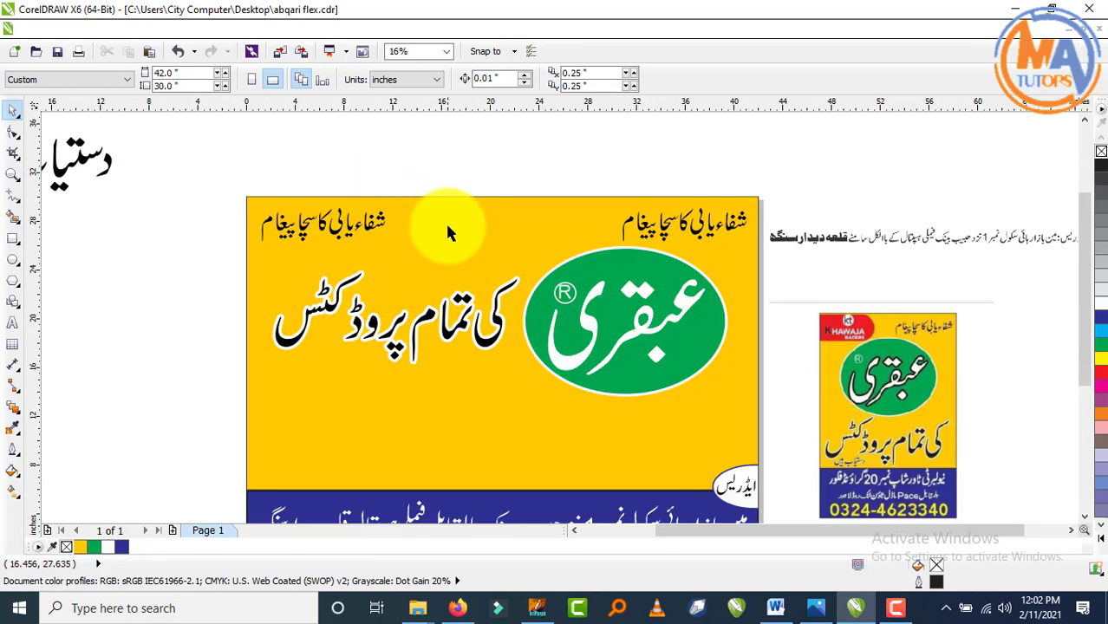
- Move دستیاب ہیں beneath کی تمام پروڈکٹس and nudge it slightly left and down
scroll(217, 293, "down", 1)
left_click_drag(69, 172, 224, 253)
scroll(138, 227, "up", 1)
left_click_drag(143, 227, 513, 455)
scroll(538, 355, "down", 1)
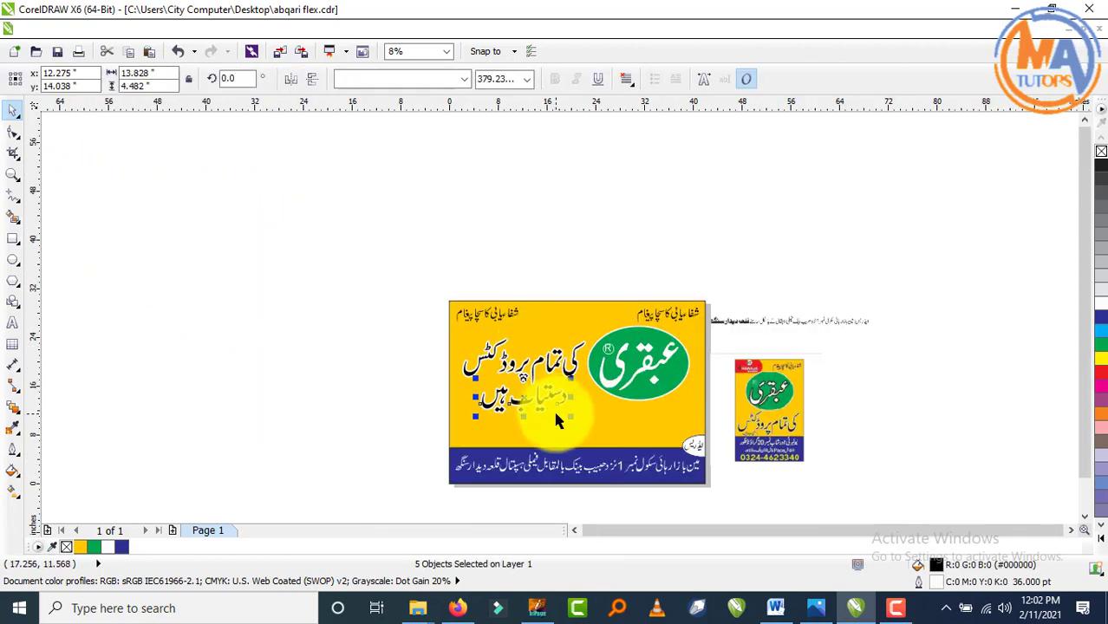
scroll(596, 398, "up", 1)
key("Left")
key("Left")
key("Left")
key("Left")
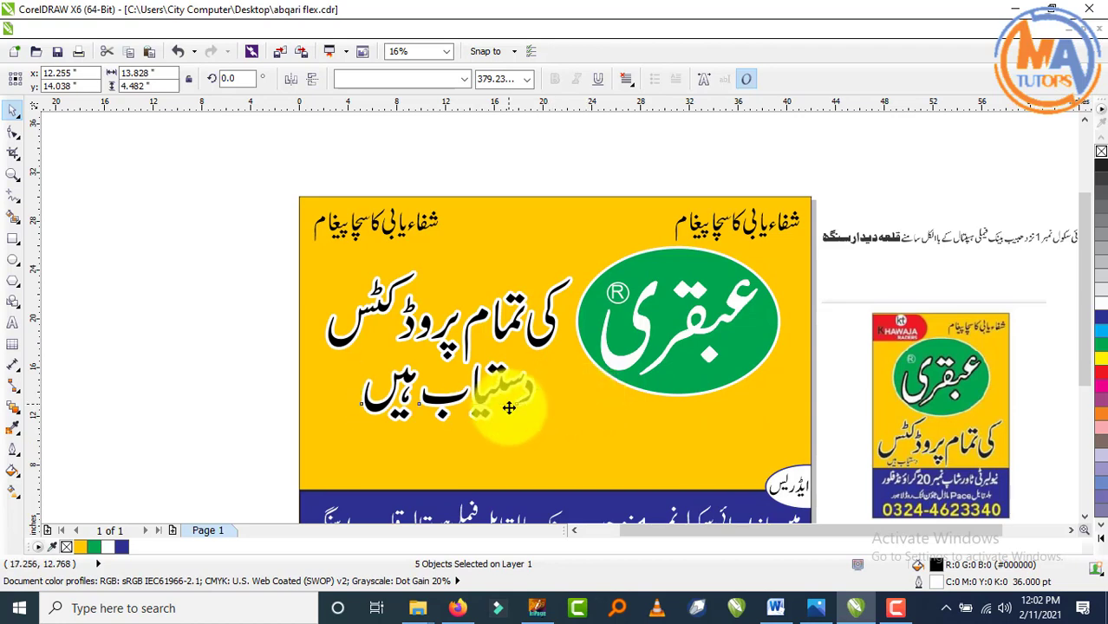
key("Down")
key("Down")
key("Down")
key("Down")
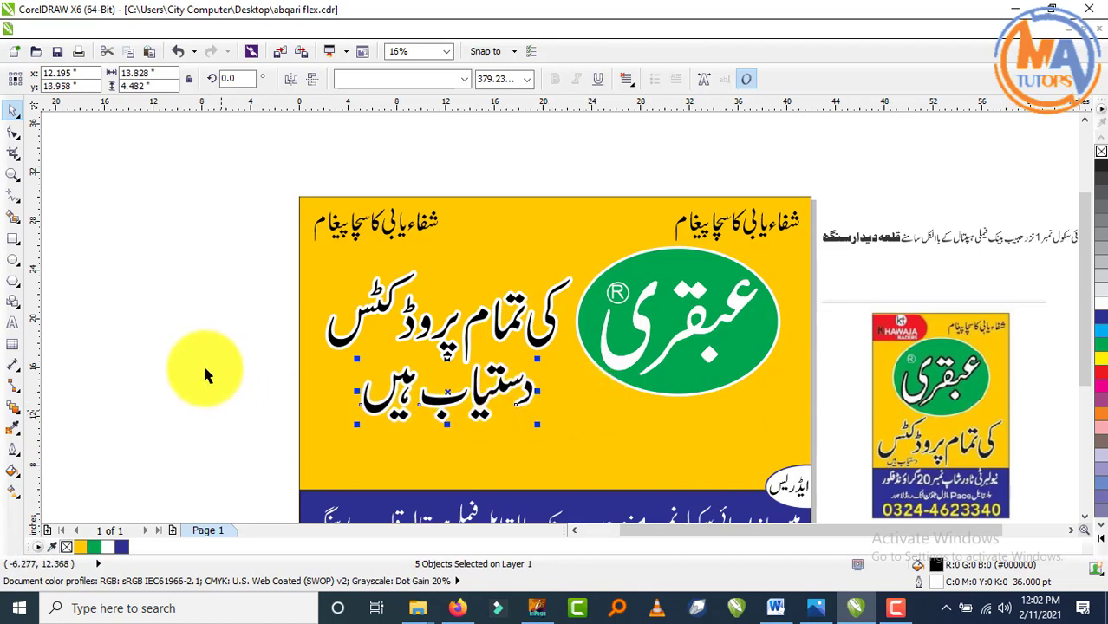
left_click(205, 355)
scroll(295, 286, "down", 1)
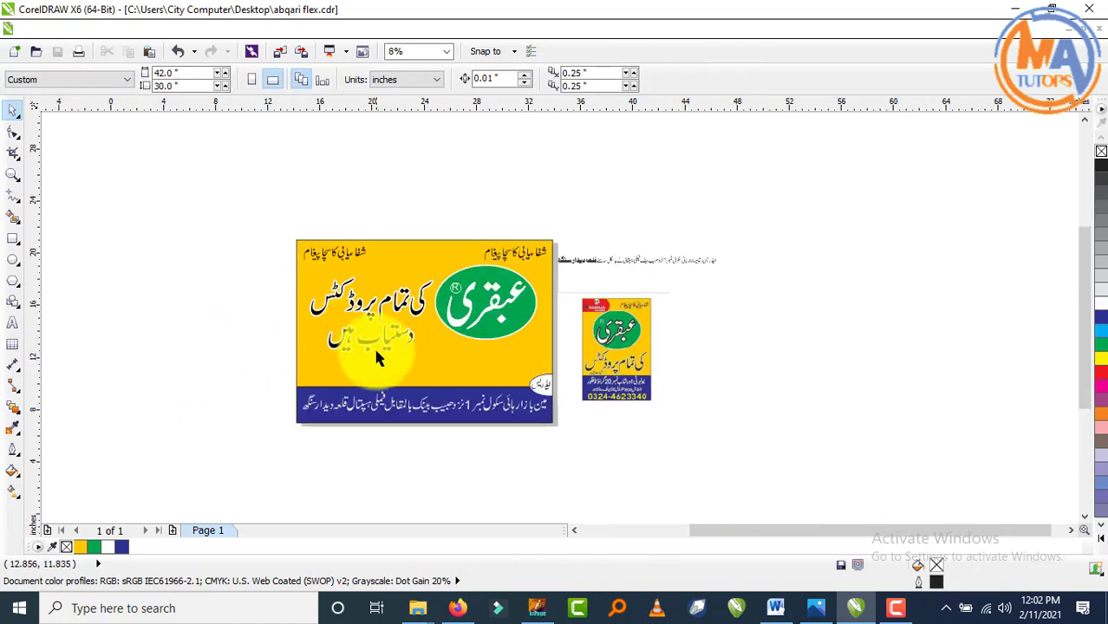
scroll(388, 357, "up", 1)
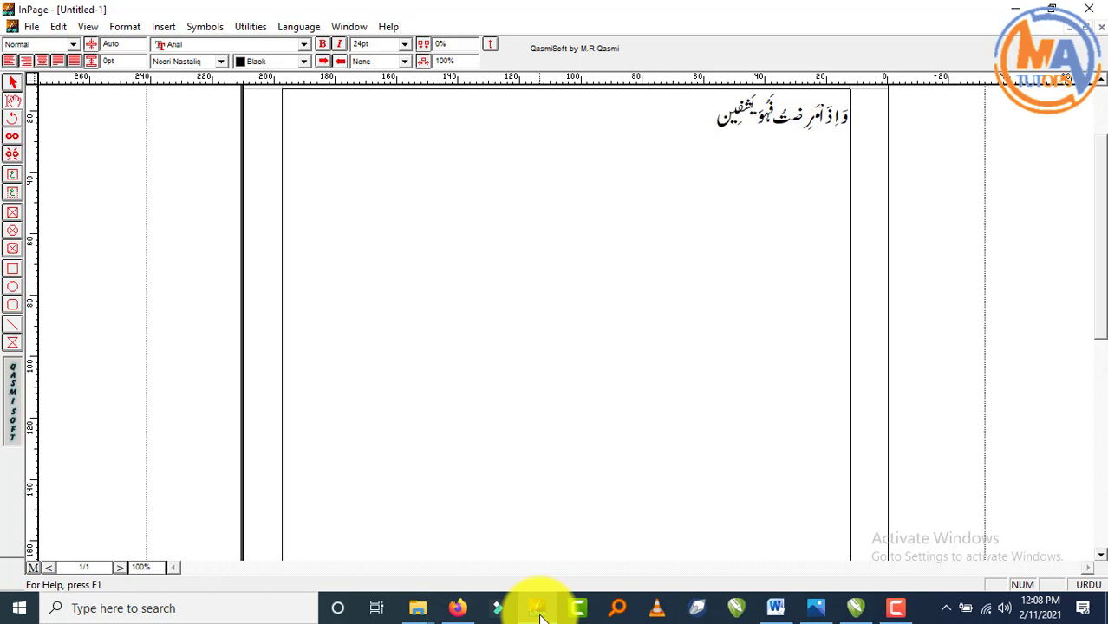
- In InPage, copy the Aasaar Bold verse frame and switch back to CorelDRAW
left_click(538, 609)
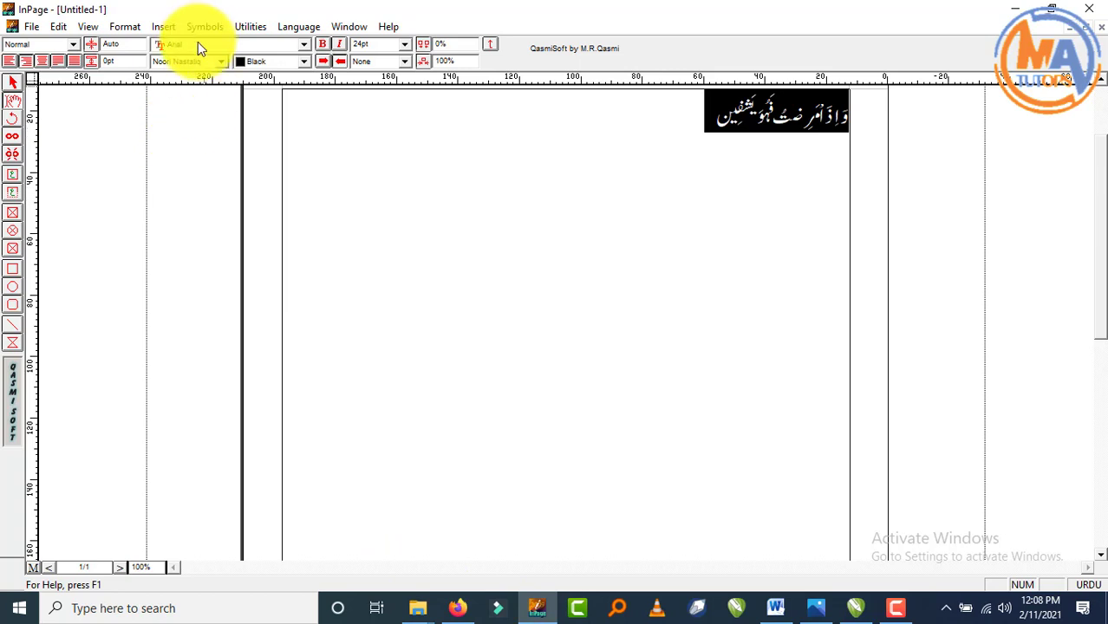
scroll(203, 69, "down", 2)
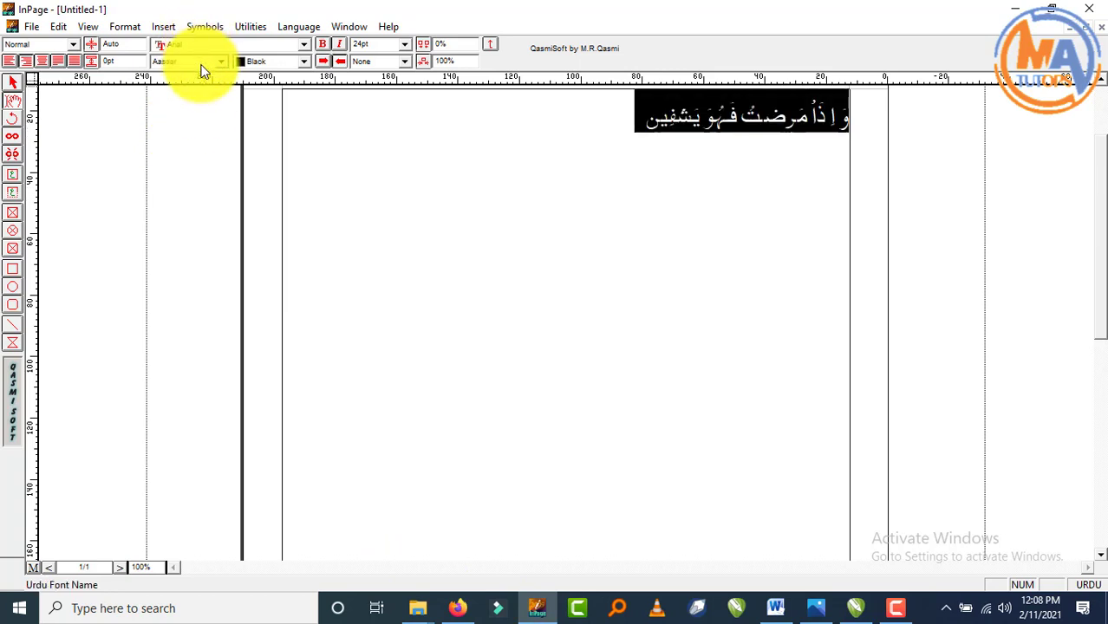
scroll(203, 74, "down", 1)
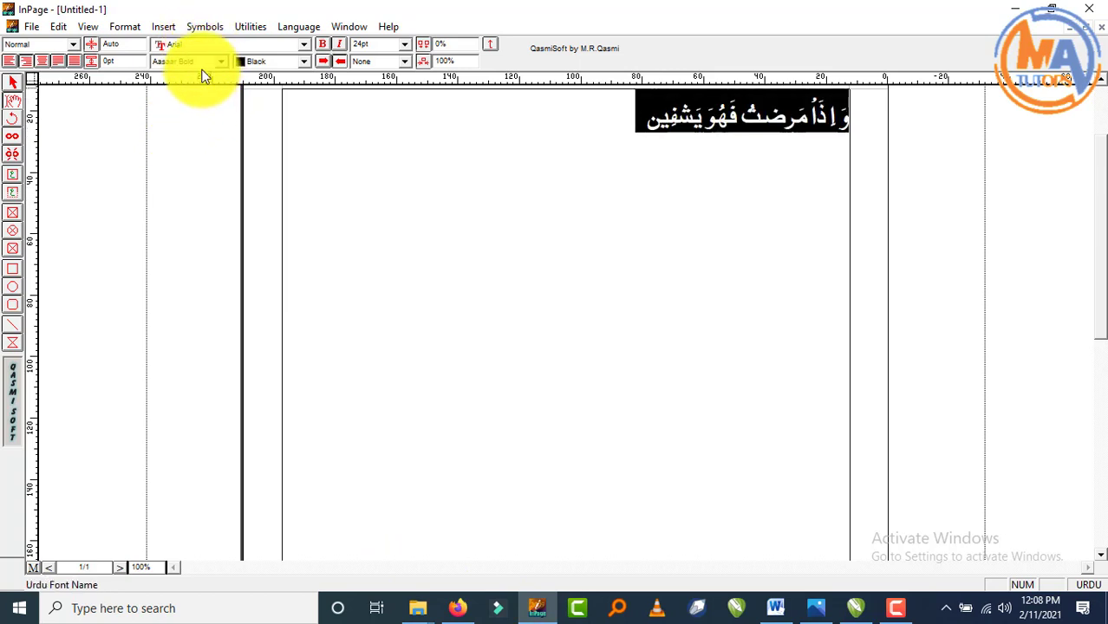
left_click(12, 85)
right_click(408, 182)
right_click(407, 216)
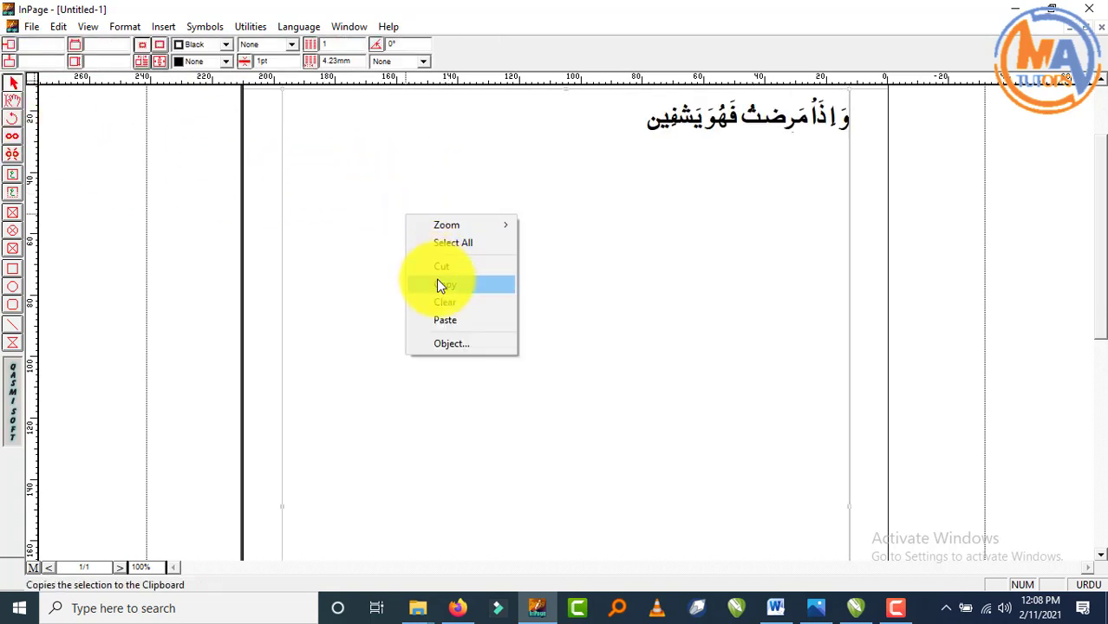
left_click(440, 287)
left_click(855, 608)
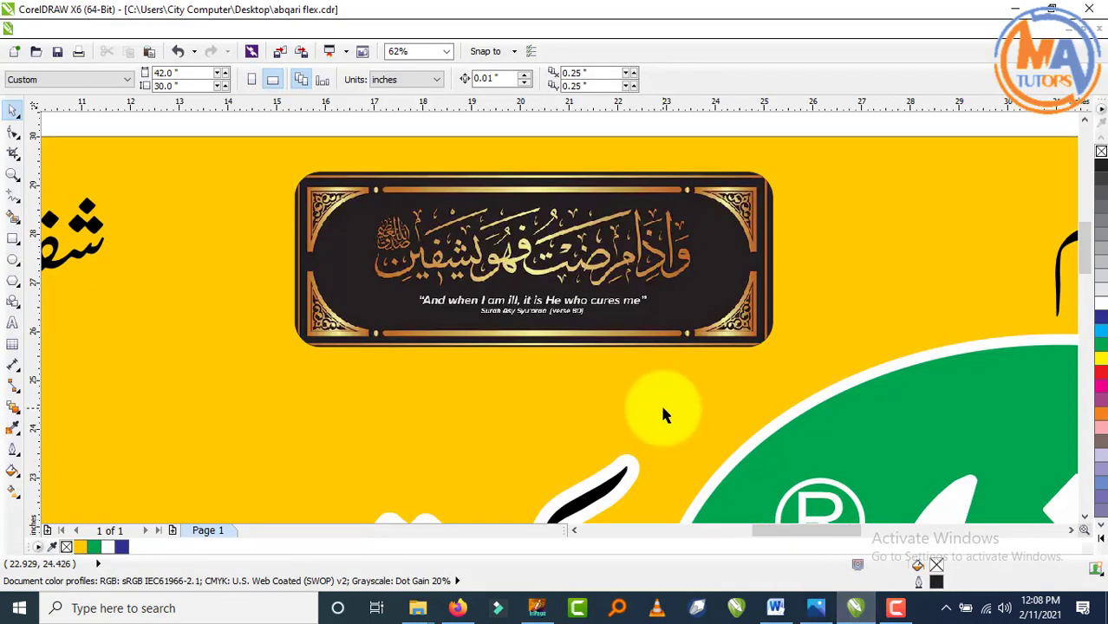
- Delete the black-and-gold verse plaque and paste in the copied Urdu verse
left_click(554, 279)
key("Delete")
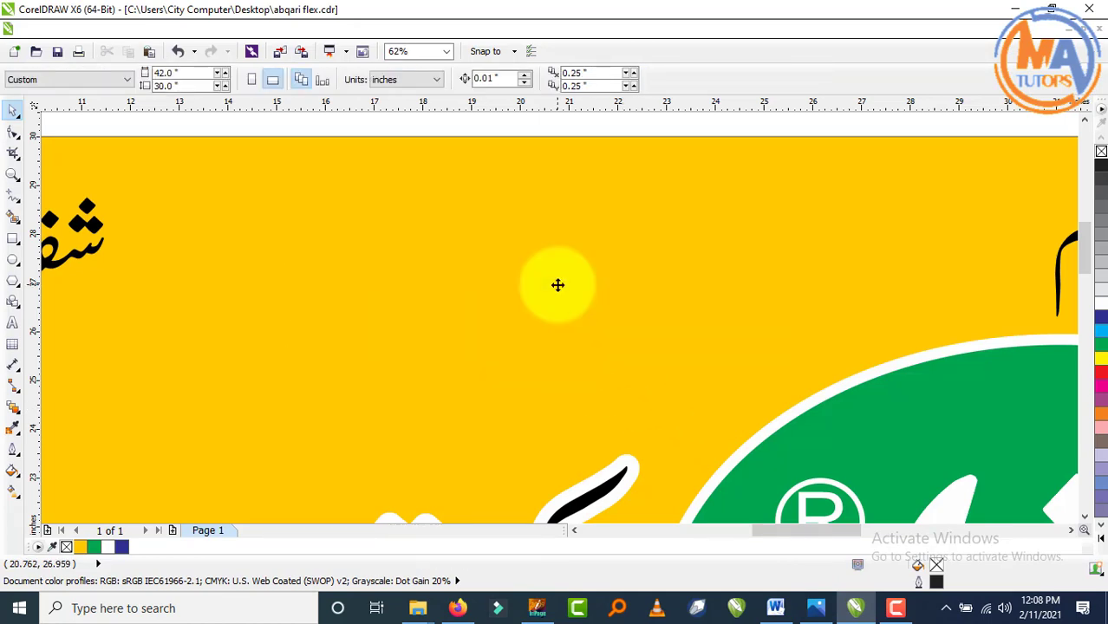
key("ctrl+v")
key("p")
key("F4")
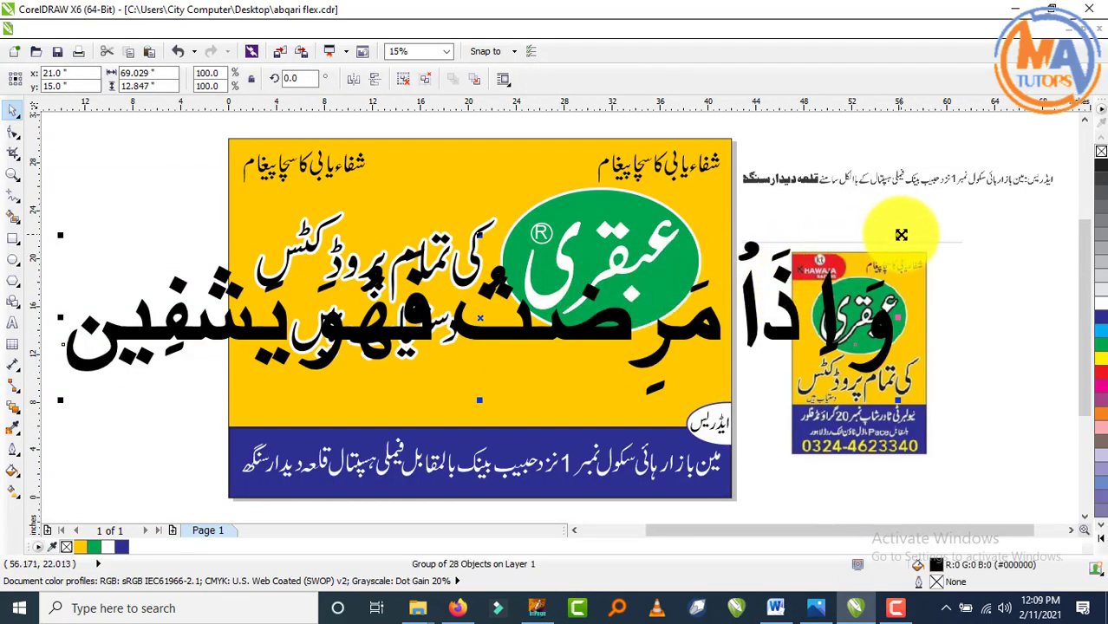
- Shrink the verse to about 13.4 × 2.5 inches and place it at the banner's top
left_click_drag(902, 234, 484, 198)
scroll(485, 173, "up", 3)
key("ctrl+z")
left_click(488, 126)
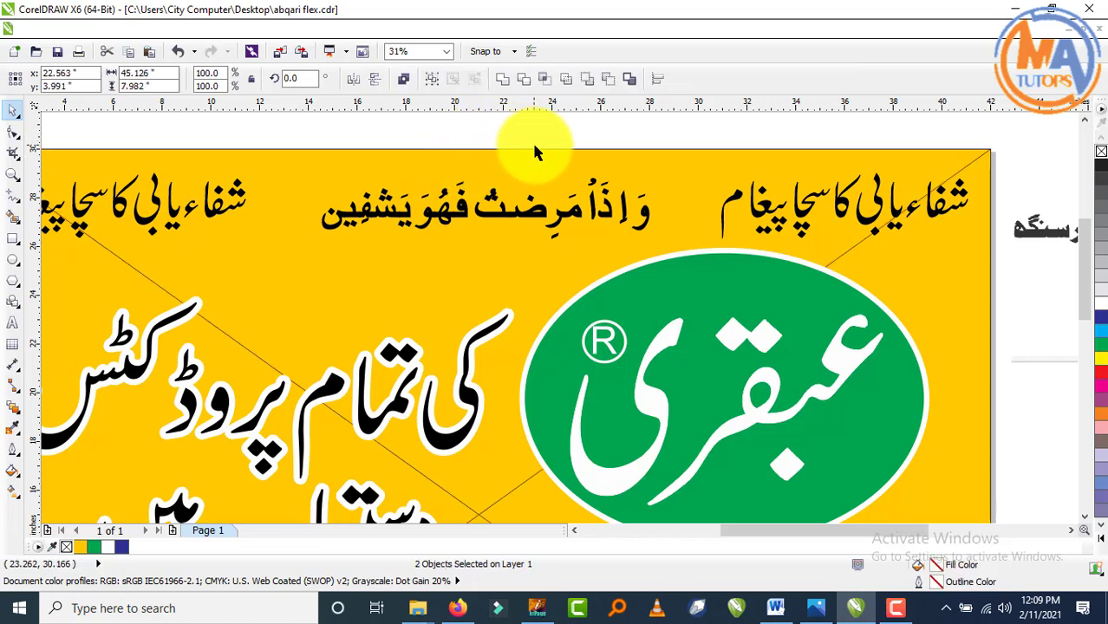
key("ctrl+z")
left_click(602, 133)
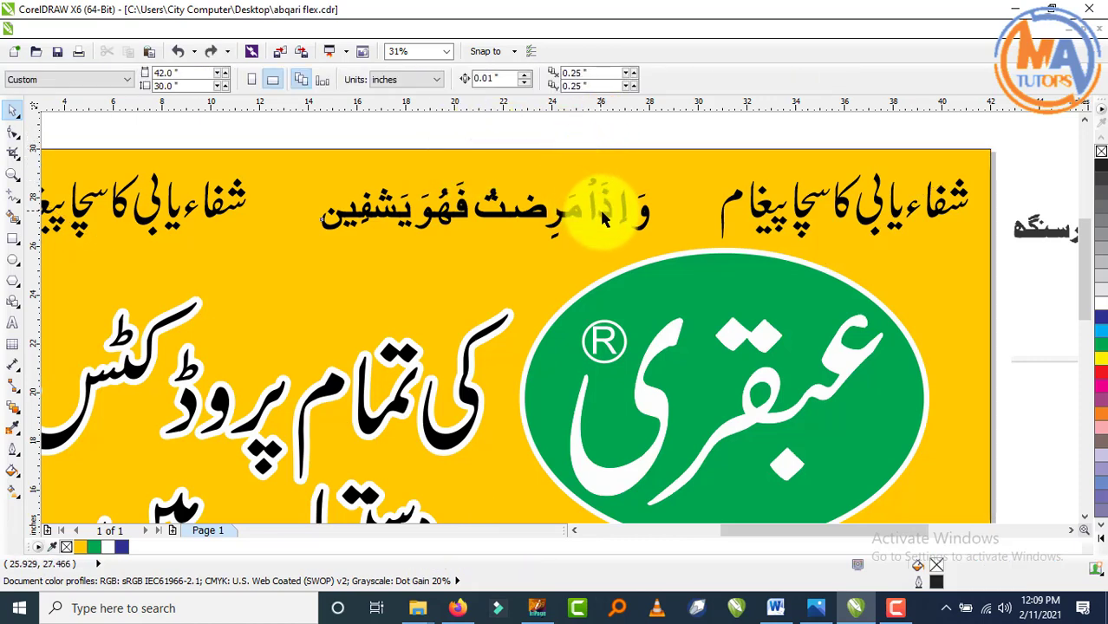
left_click_drag(602, 211, 593, 204)
scroll(479, 180, "up", 1)
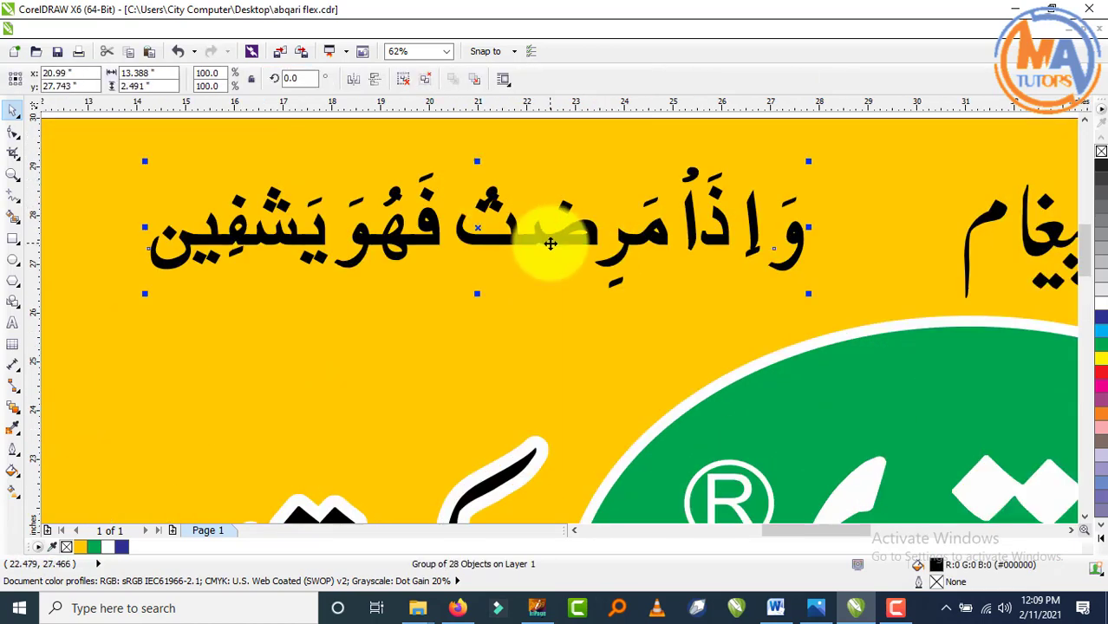
- Ungroup the verse into its 28 pieces and raise one small diacritic slightly
key("ctrl+u")
left_click(489, 158)
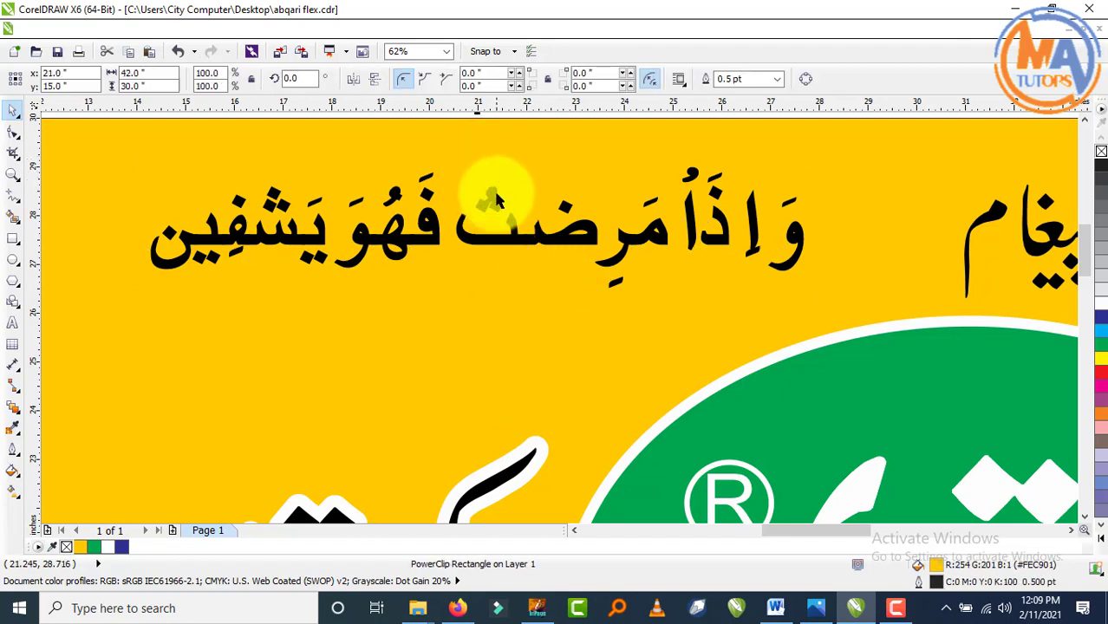
left_click(494, 196)
scroll(495, 187, "up", 1)
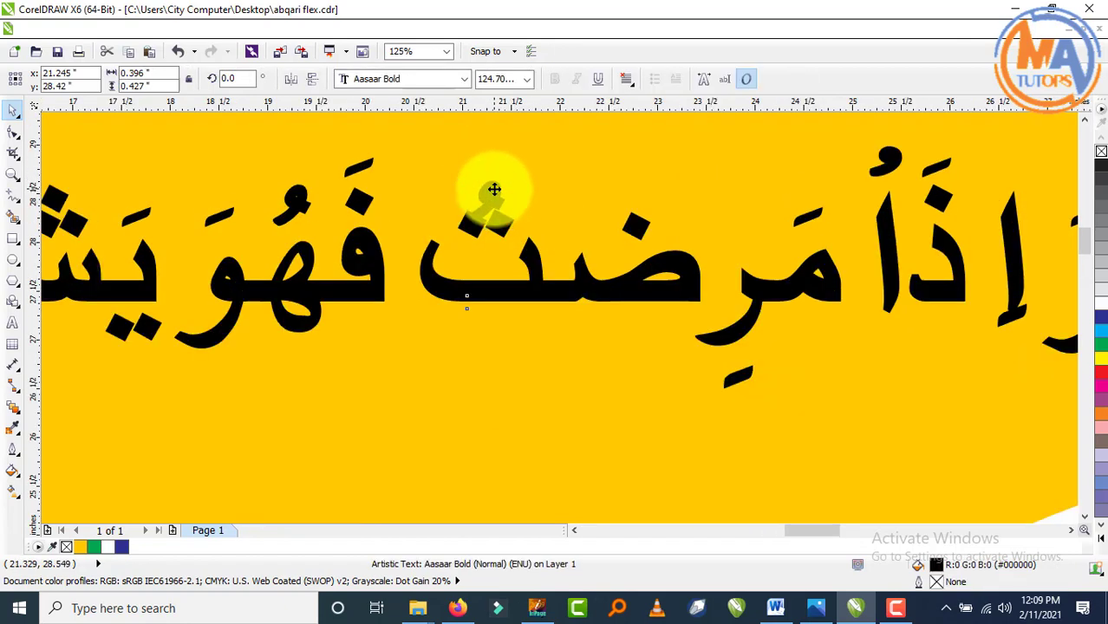
key("Up")
key("Up")
key("Up")
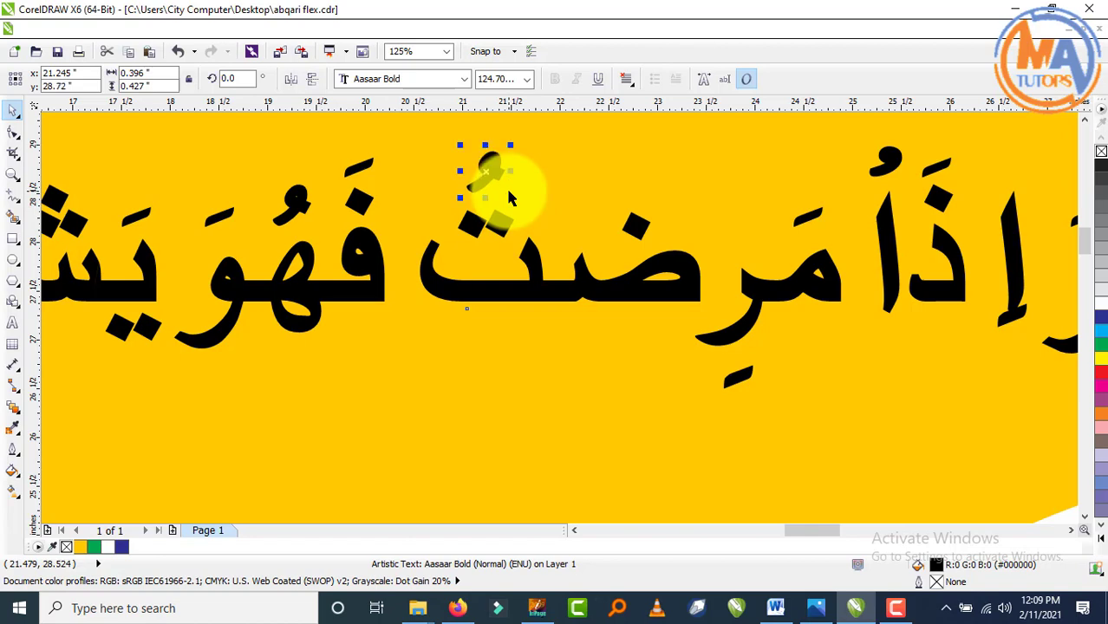
scroll(509, 198, "down", 1)
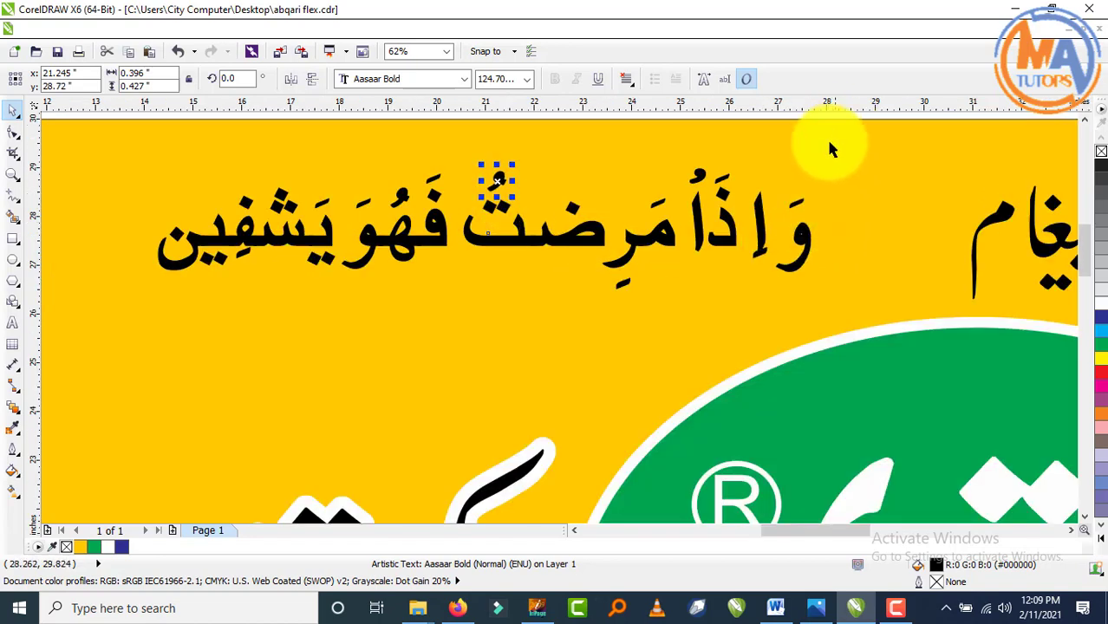
scroll(826, 138, "down", 1)
- Move the fatha down onto the و and place the و beside اذا
left_click(805, 189)
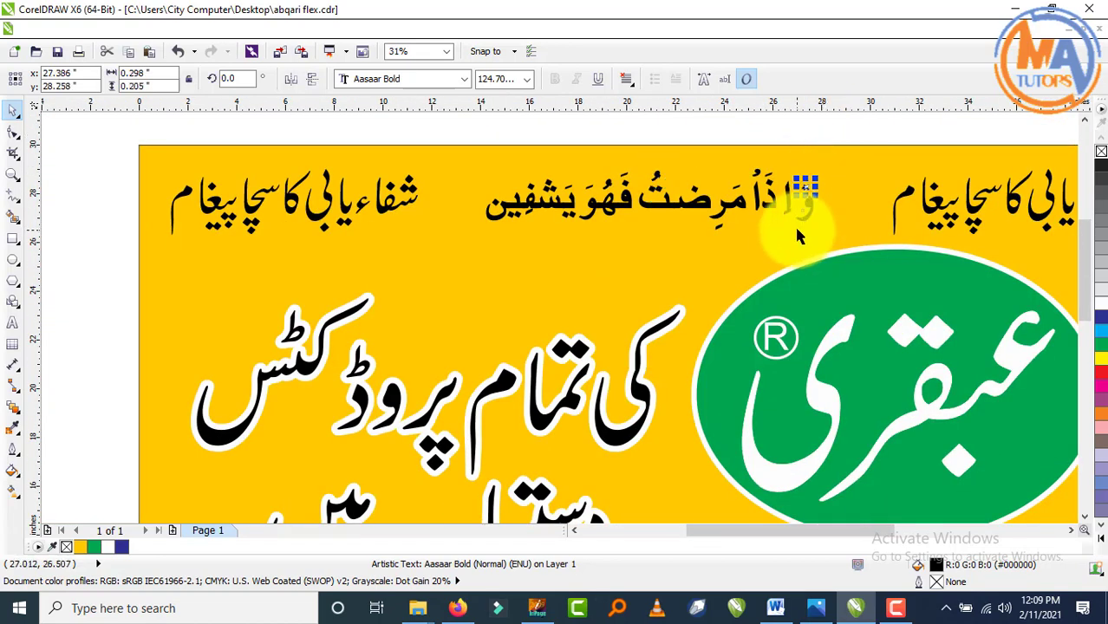
scroll(811, 182, "up", 1)
scroll(767, 174, "up", 2)
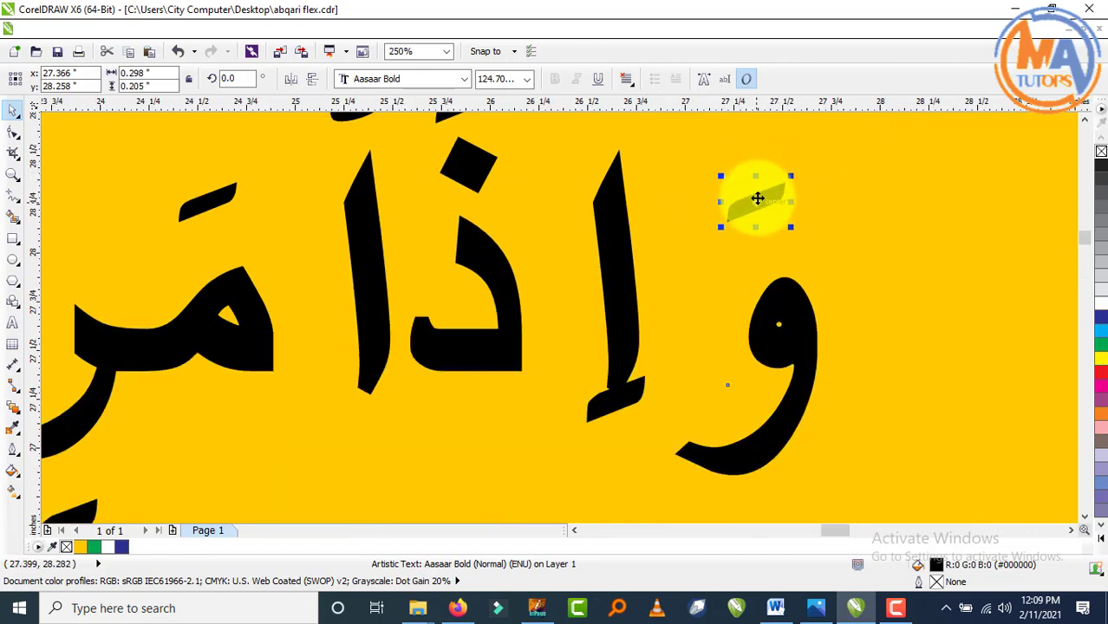
left_click_drag(757, 198, 775, 235)
scroll(774, 235, "down", 2)
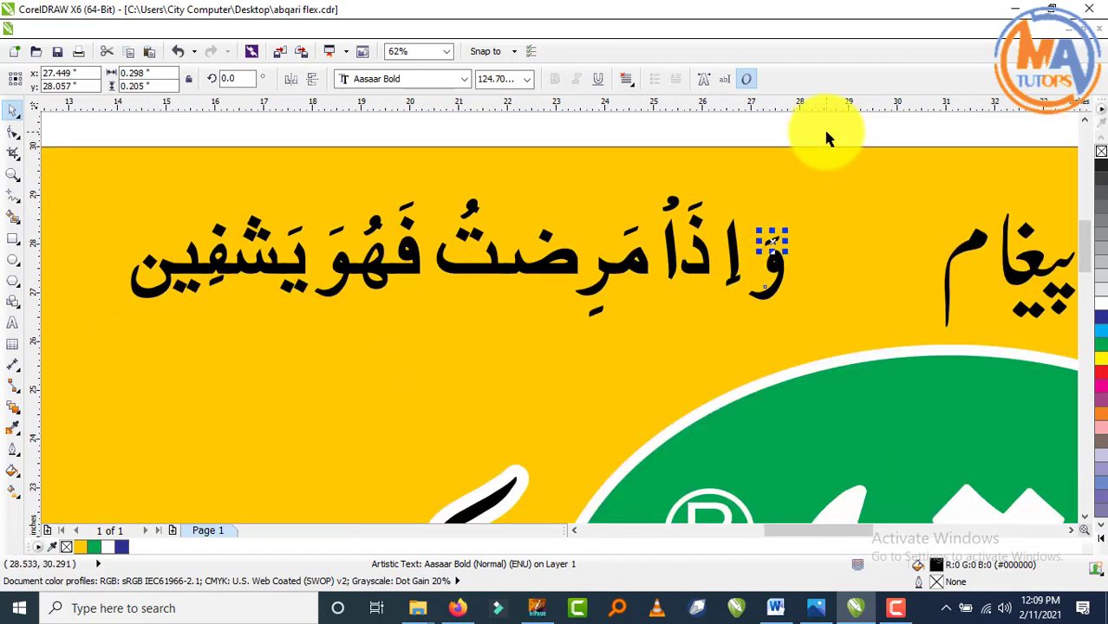
left_click_drag(827, 139, 746, 257)
left_click(778, 137)
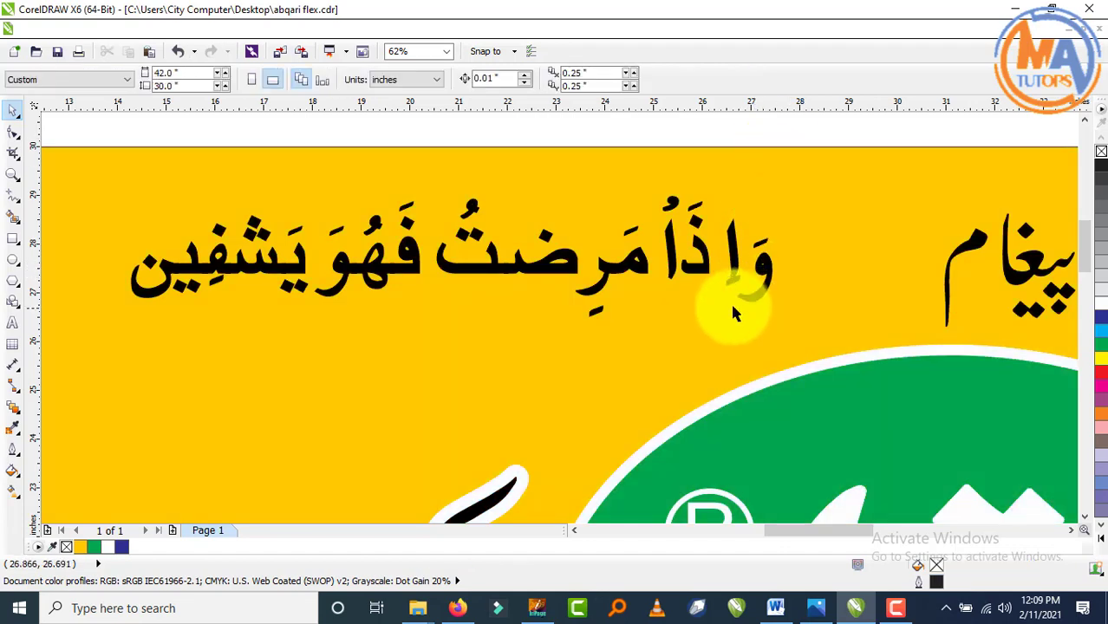
- Lift the mark under ر, lower the mark above م, and regroup all 28 verse pieces
scroll(733, 312, "up", 2)
left_click(735, 276)
scroll(728, 282, "down", 2)
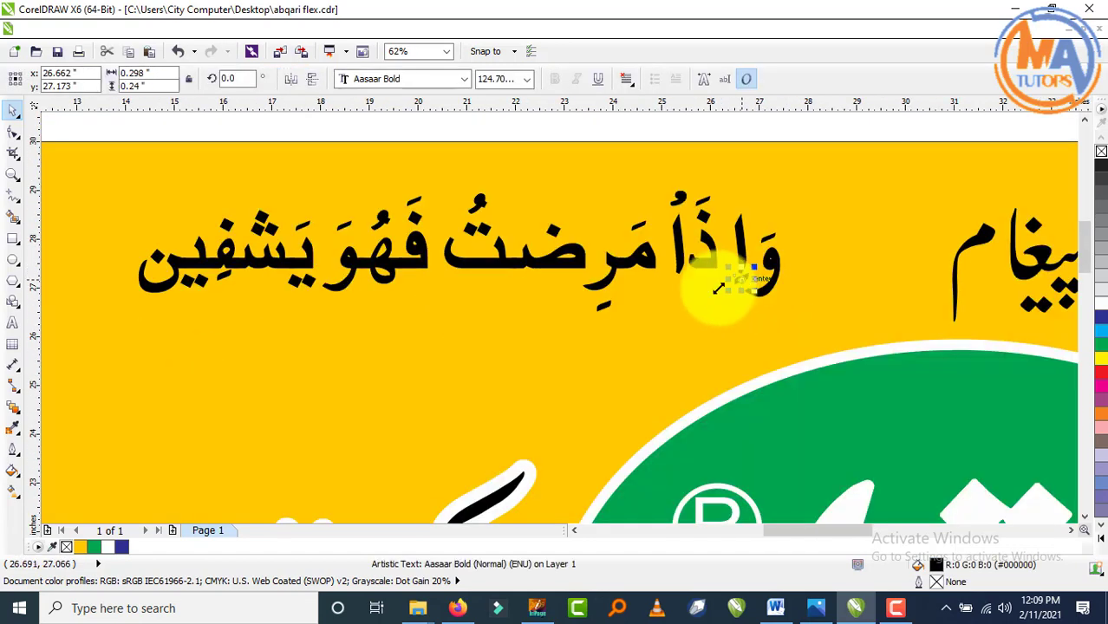
scroll(593, 302, "up", 1)
left_click_drag(605, 310, 609, 292)
scroll(635, 293, "down", 1)
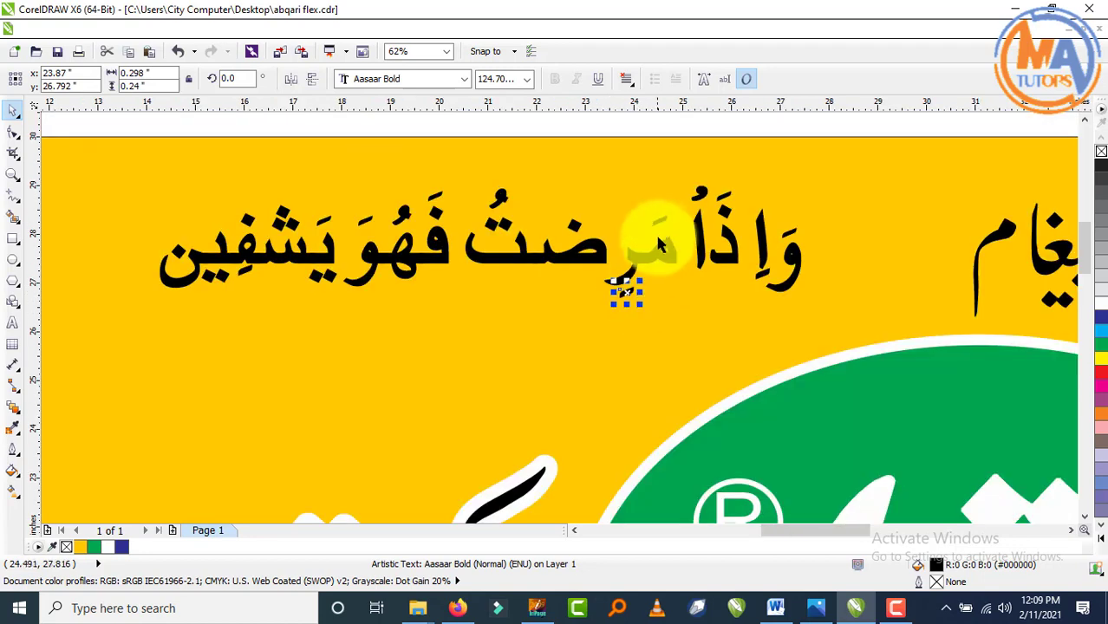
scroll(658, 239, "up", 2)
left_click_drag(663, 190, 672, 230)
scroll(671, 231, "down", 2)
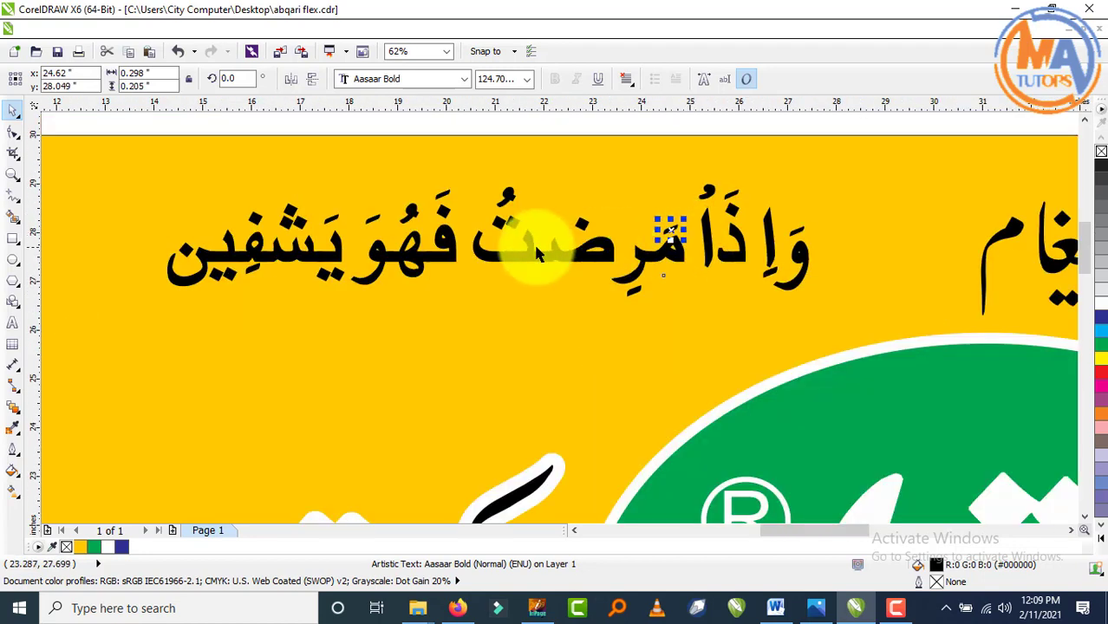
scroll(406, 242, "down", 1)
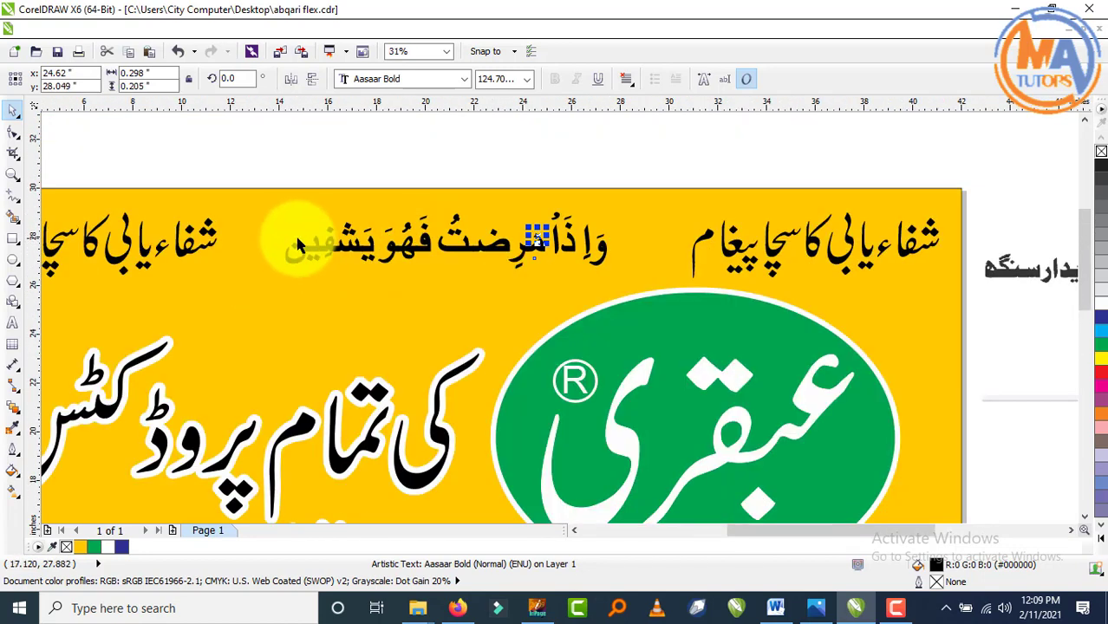
left_click_drag(248, 170, 627, 318)
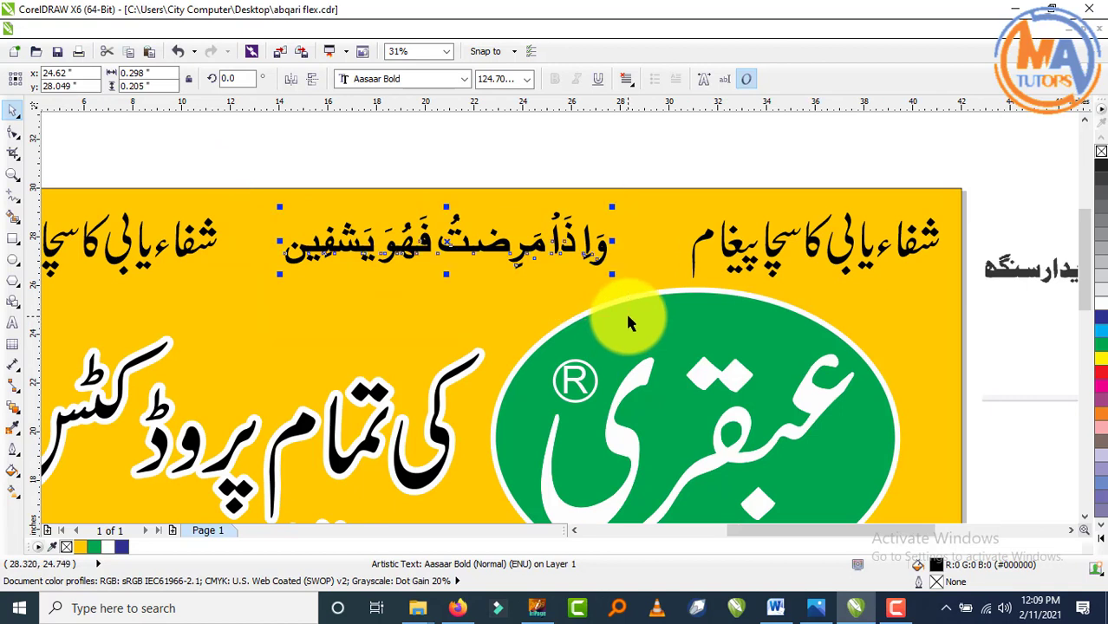
key("ctrl+g")
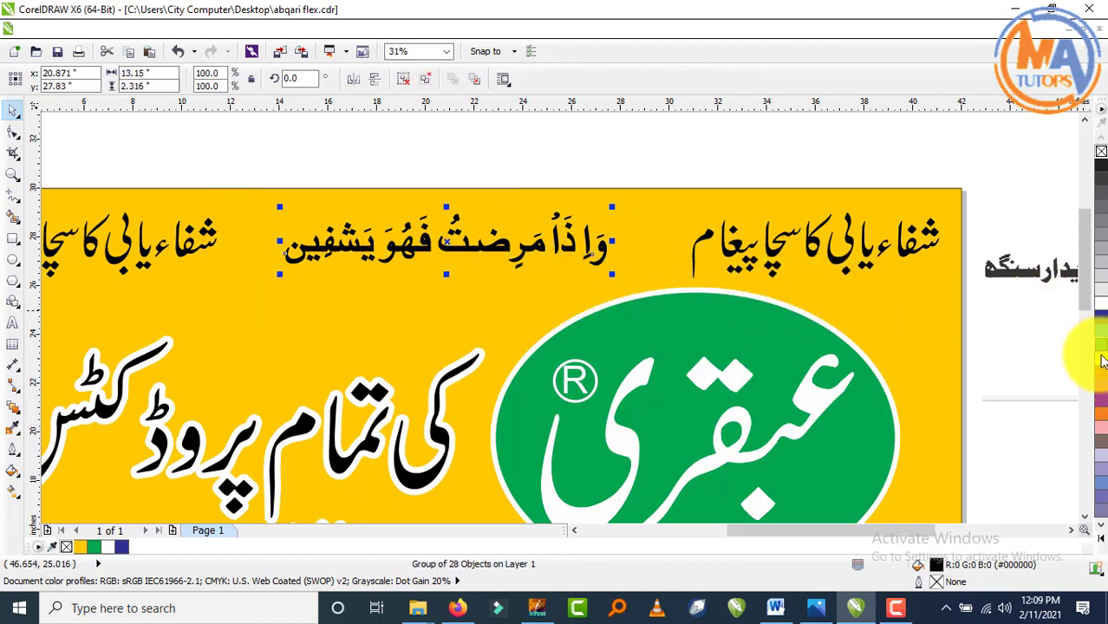
- Fill the verse group dark blue from the palette after trying yellow and white
left_click(1100, 373)
left_click(1100, 363)
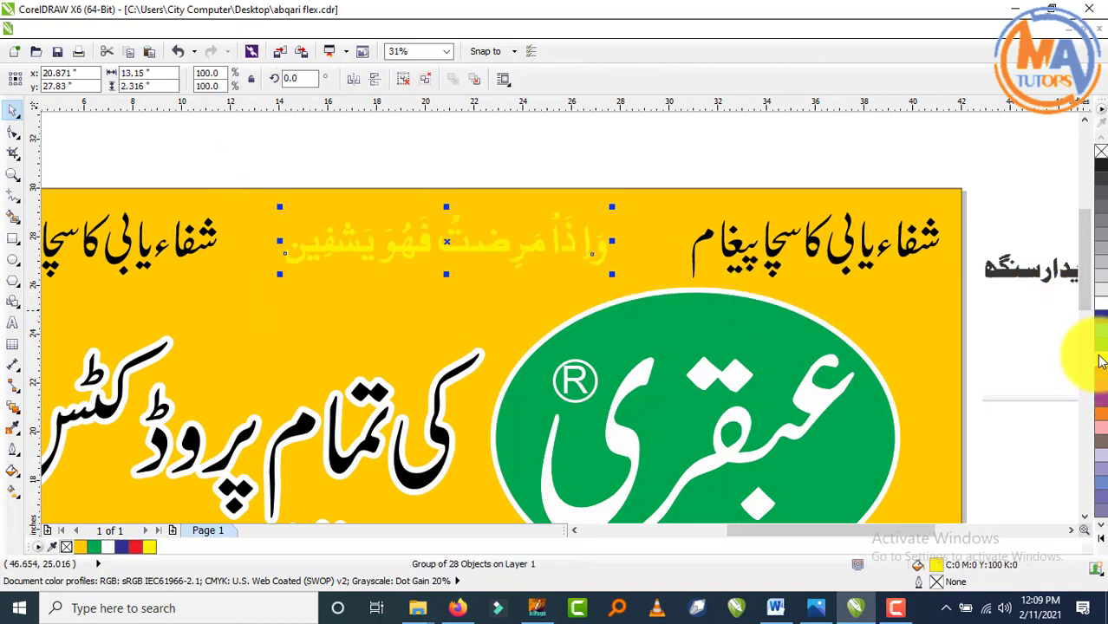
left_click(1099, 316)
left_click(1098, 301)
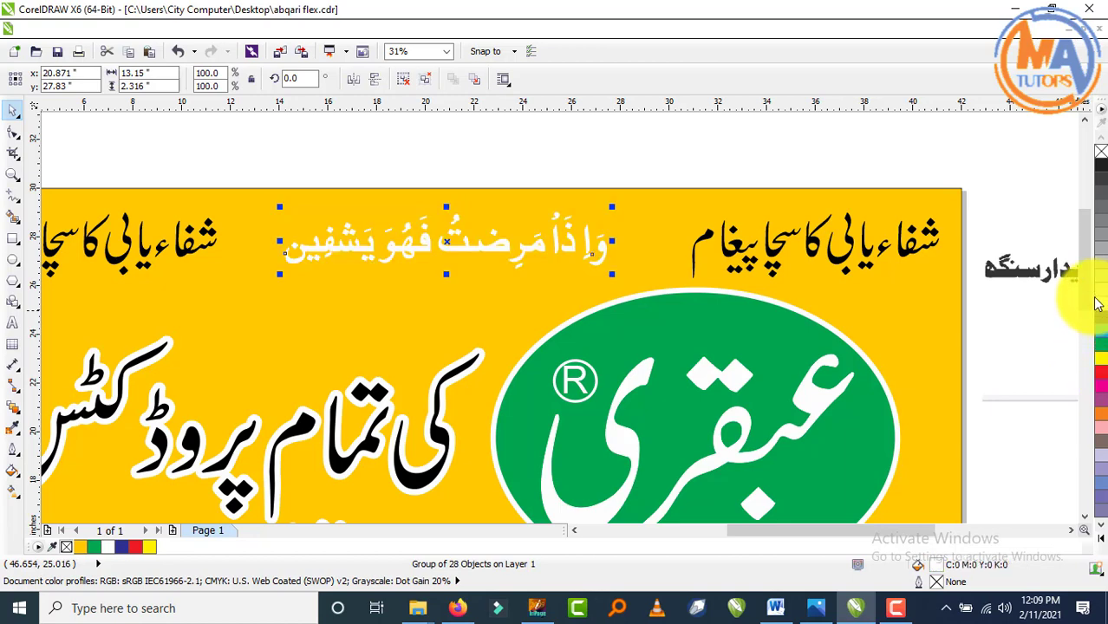
left_click(1099, 316)
left_click(805, 161)
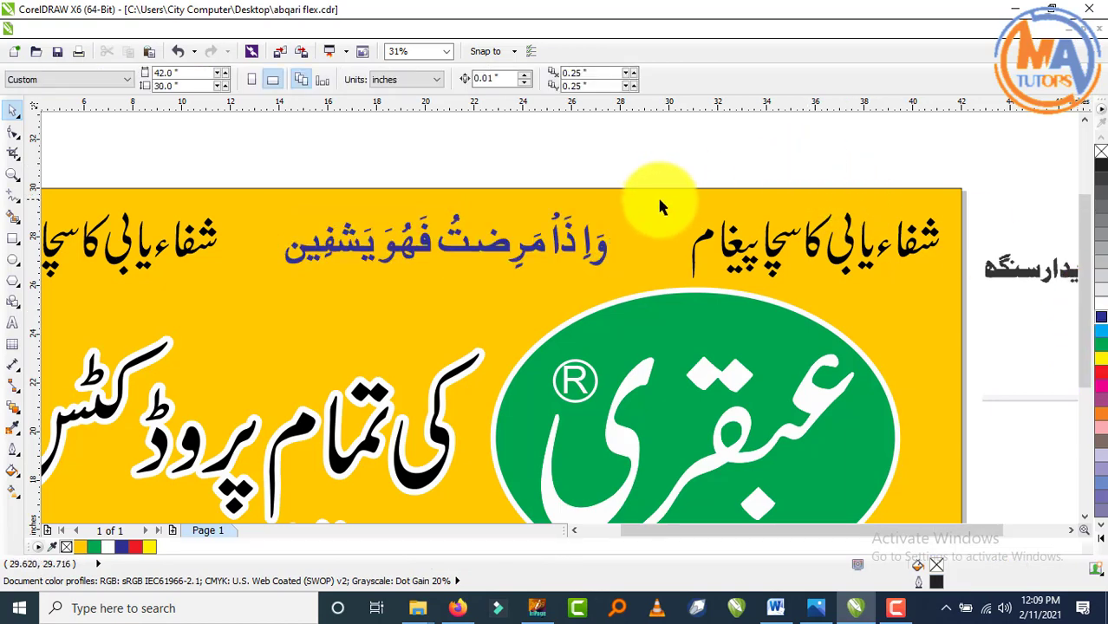
scroll(659, 207, "down", 2)
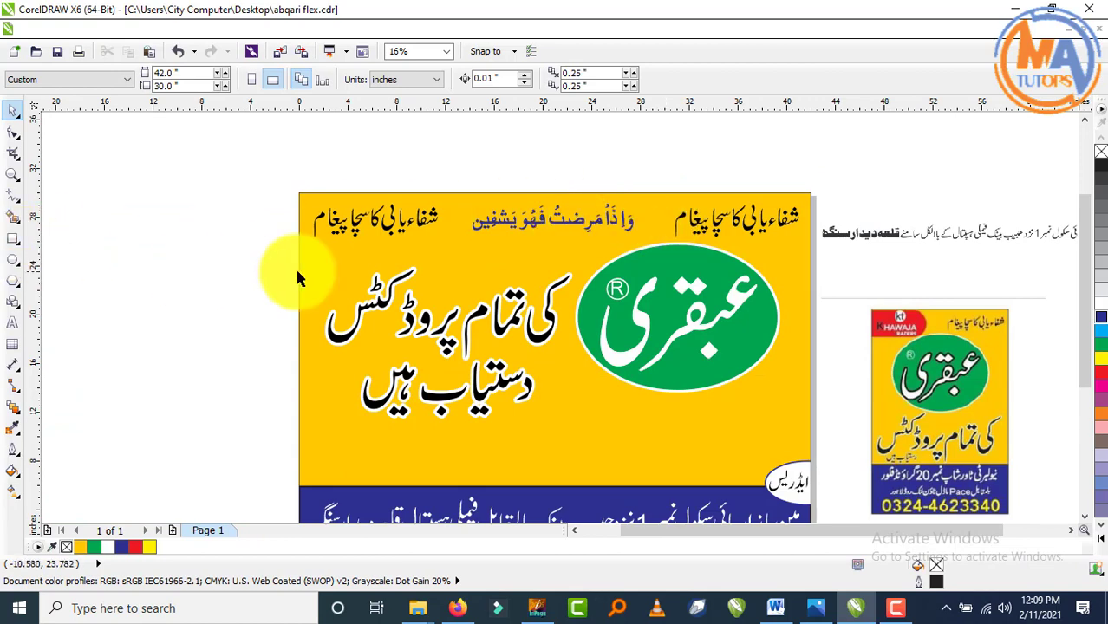
scroll(535, 224, "up", 1)
left_click(13, 239)
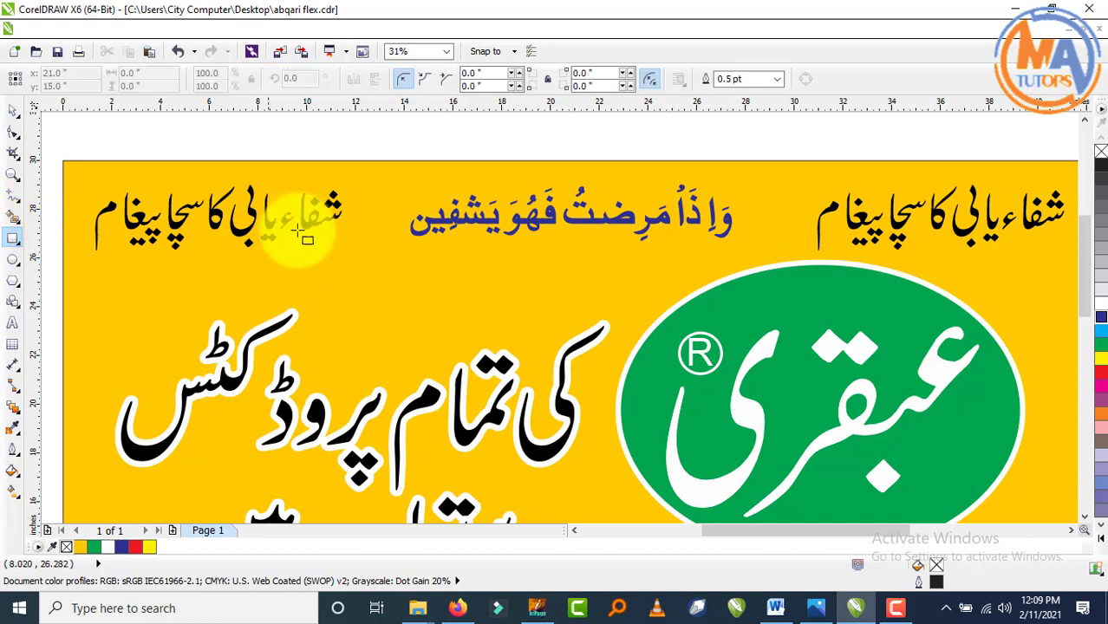
- Draw a rounded rectangle around the blue verse with an 8 pt outline
left_click_drag(407, 171, 738, 253)
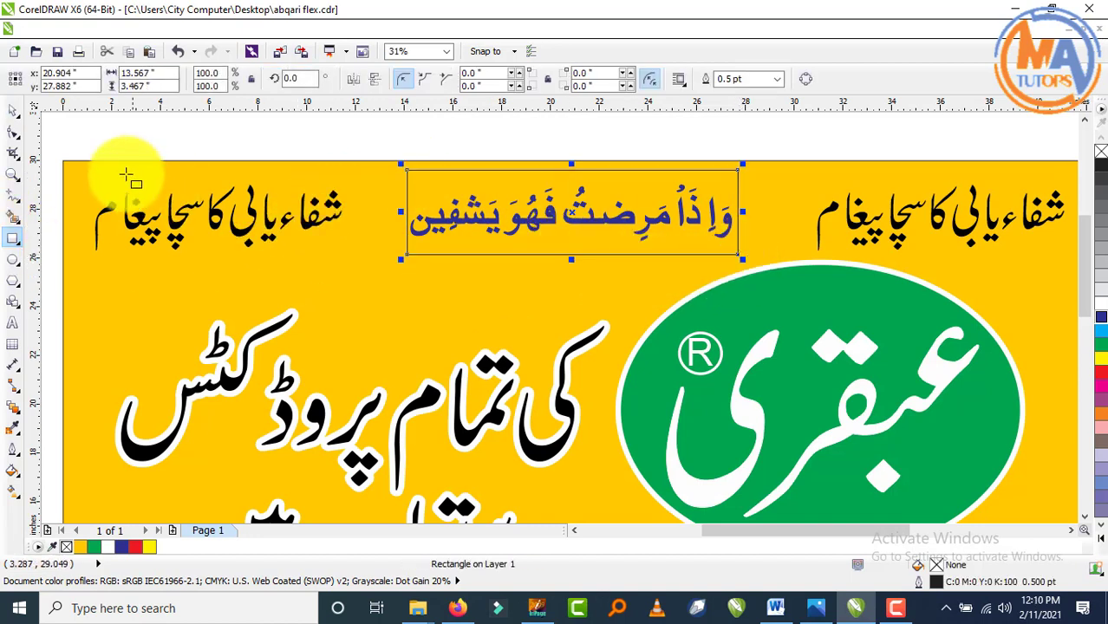
left_click(13, 130)
left_click_drag(408, 171, 426, 186)
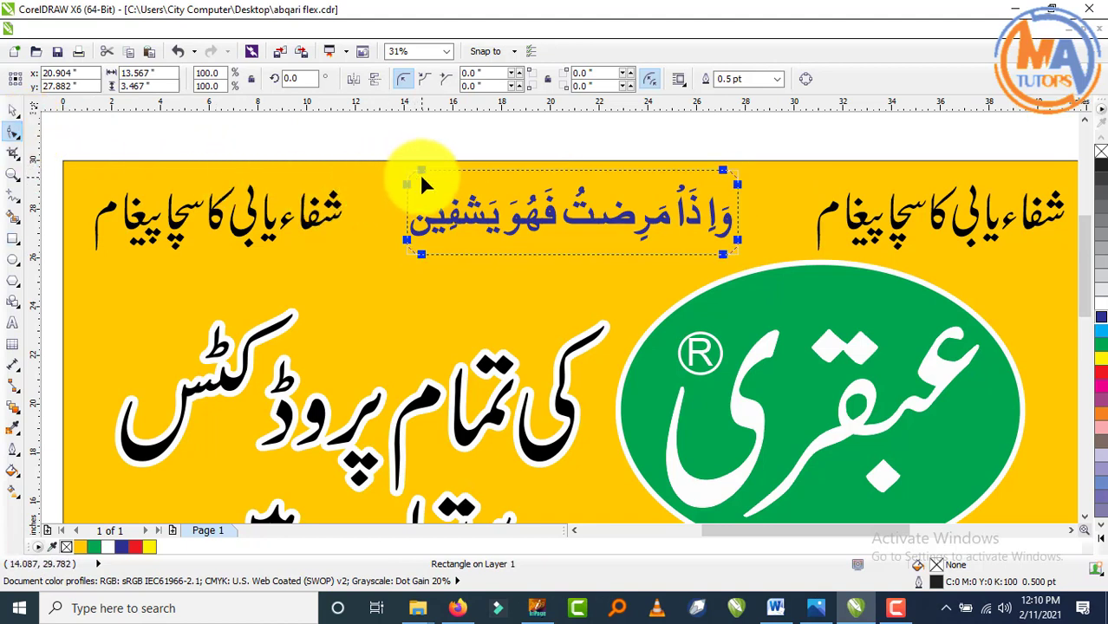
left_click(13, 112)
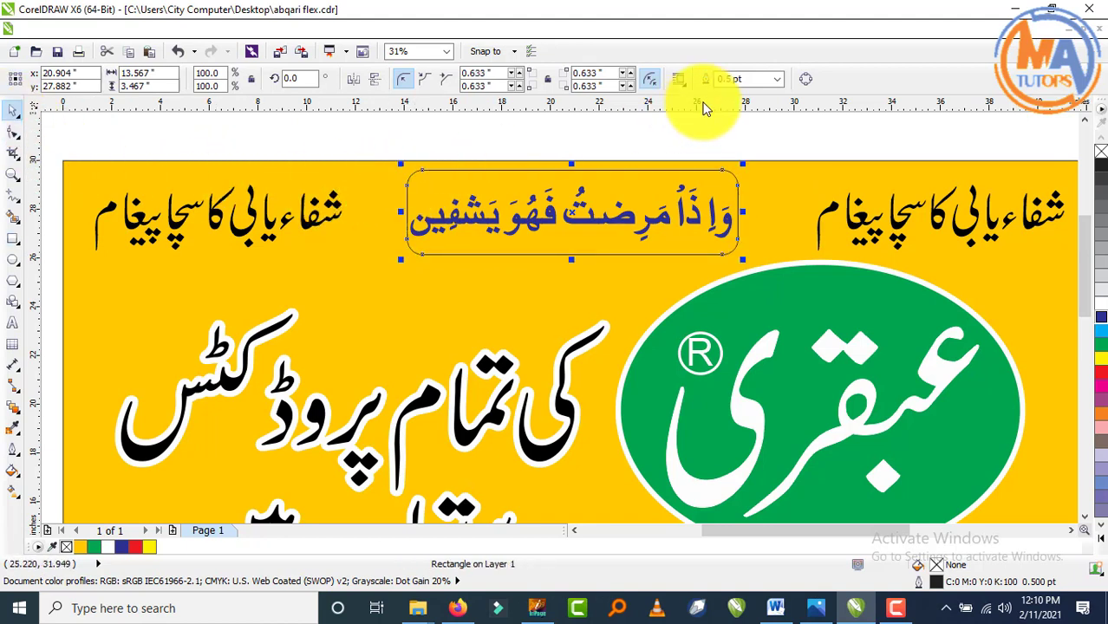
left_click(777, 81)
left_click(755, 179)
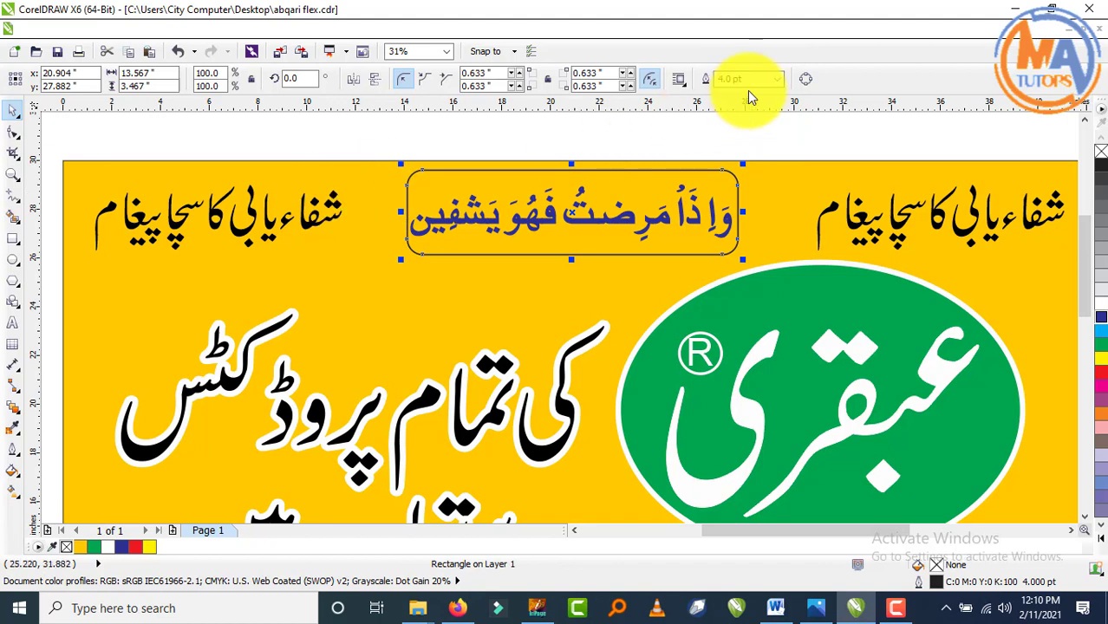
left_click(778, 79)
left_click(771, 190)
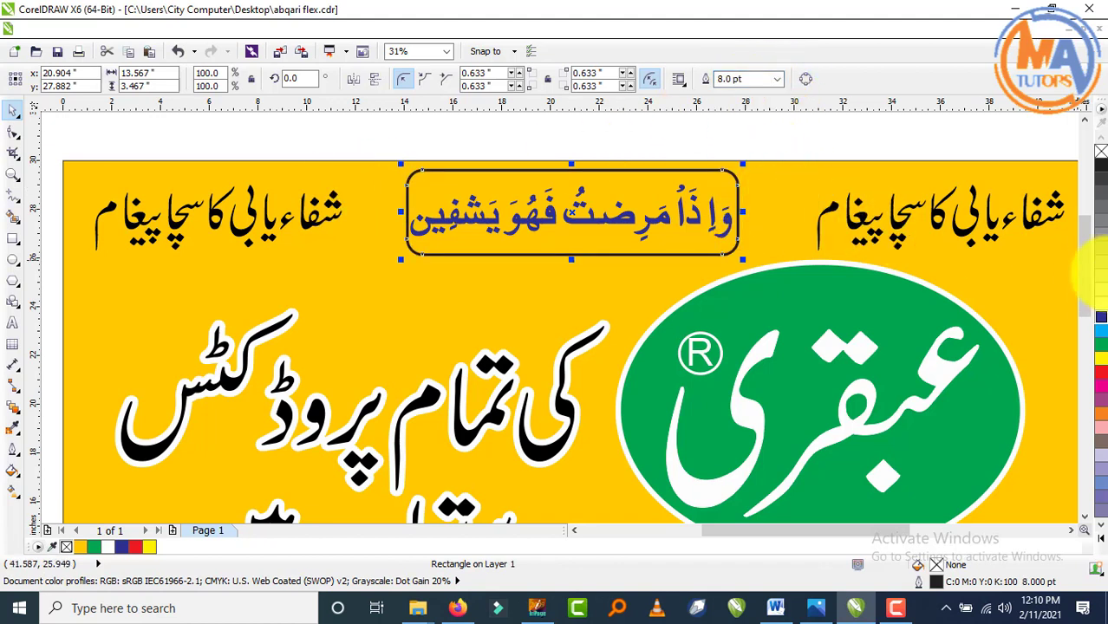
- Fill the verse box white, send it behind the text, and widen it slightly left
left_click(1101, 305)
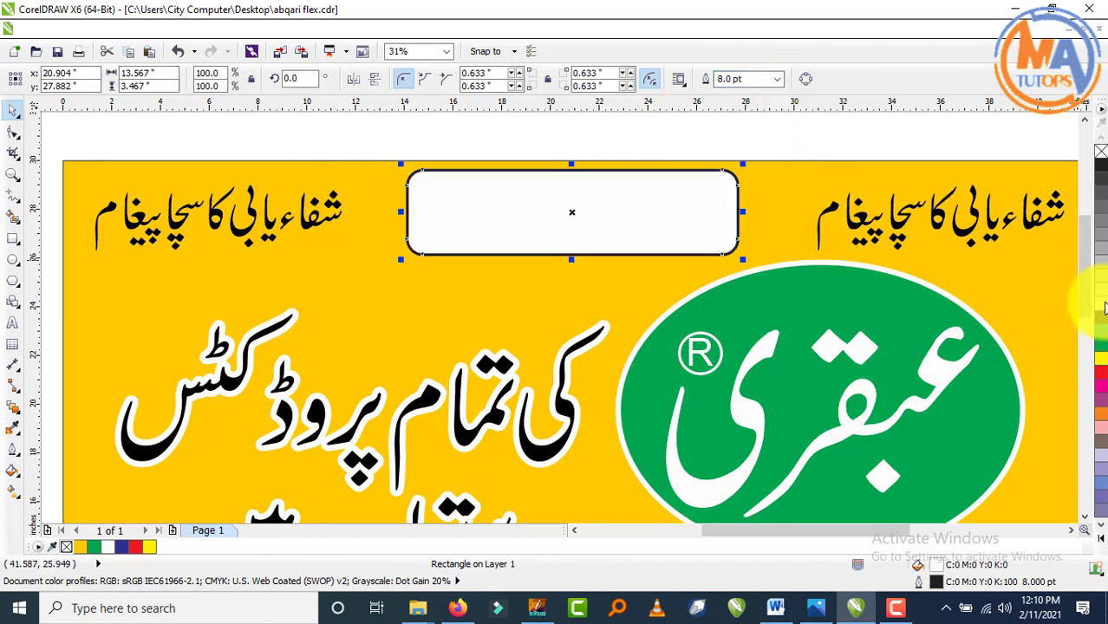
key("ctrl+Page_Down")
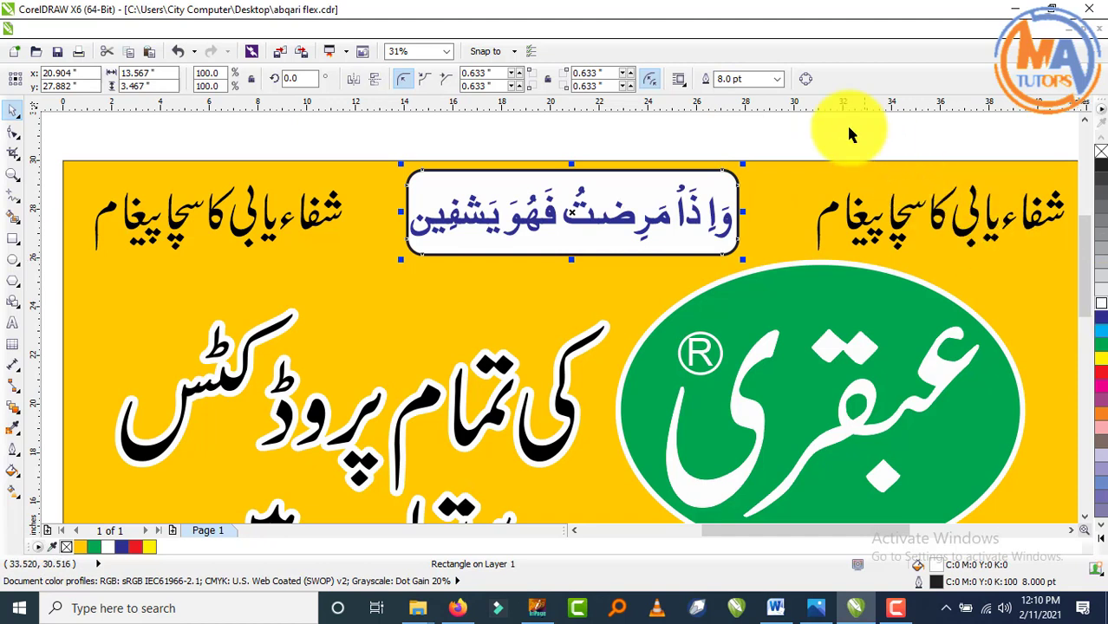
left_click(853, 173)
left_click(425, 189)
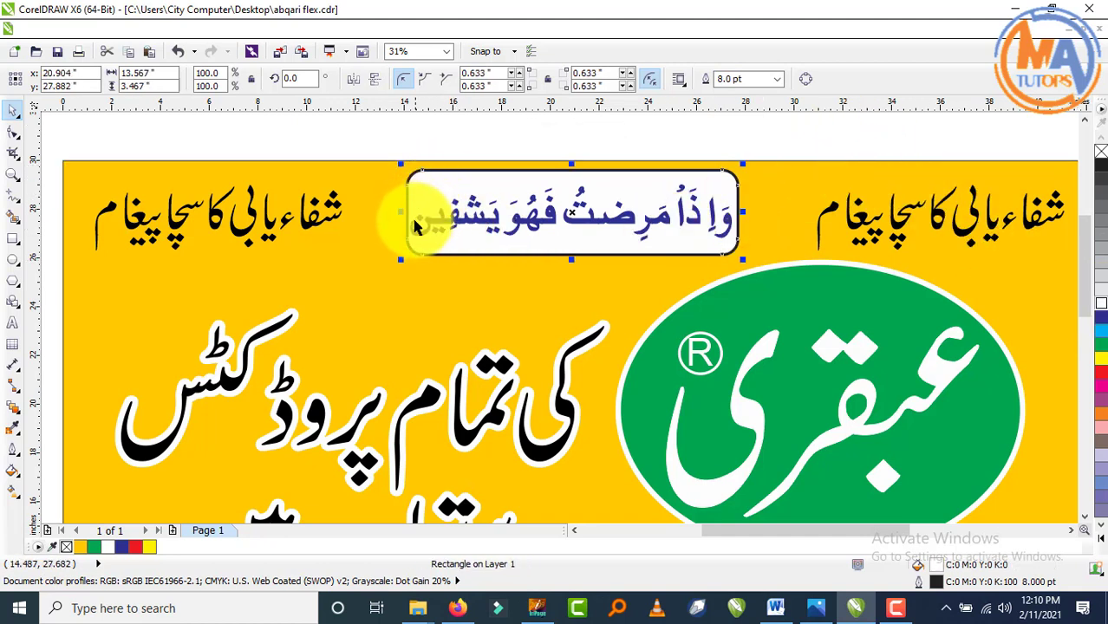
mouse_move(408, 213)
left_mouse_down()
mouse_move(386, 214)
mouse_move(395, 214)
left_mouse_up()
key("Right")
key("Right")
key("Right")
key("Right")
key("Right")
key("Right")
key("Right")
key("Right")
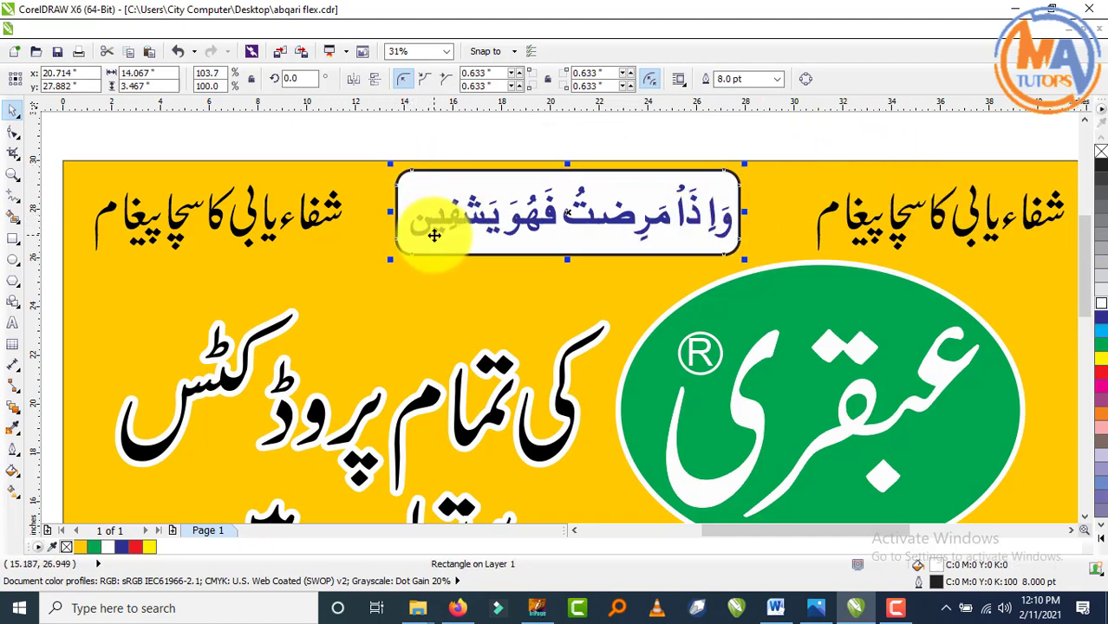
key("Right")
key("Right")
key("Right")
key("Right")
key("Right")
key("Right")
key("Right")
key("Right")
key("Right")
key("Down")
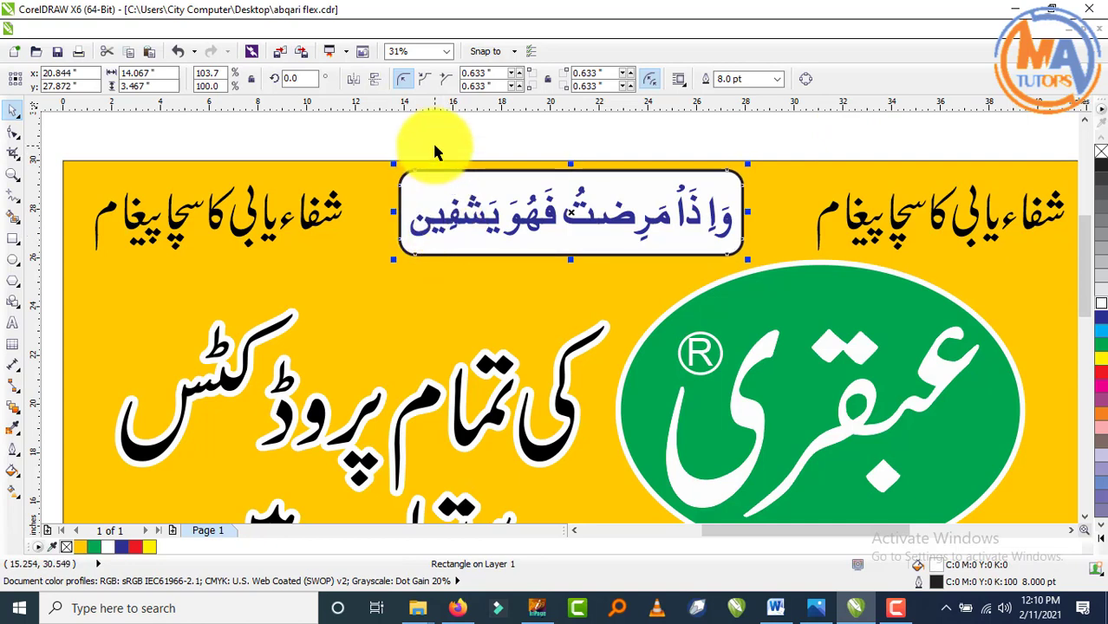
left_click(432, 140)
scroll(525, 178, "down", 4)
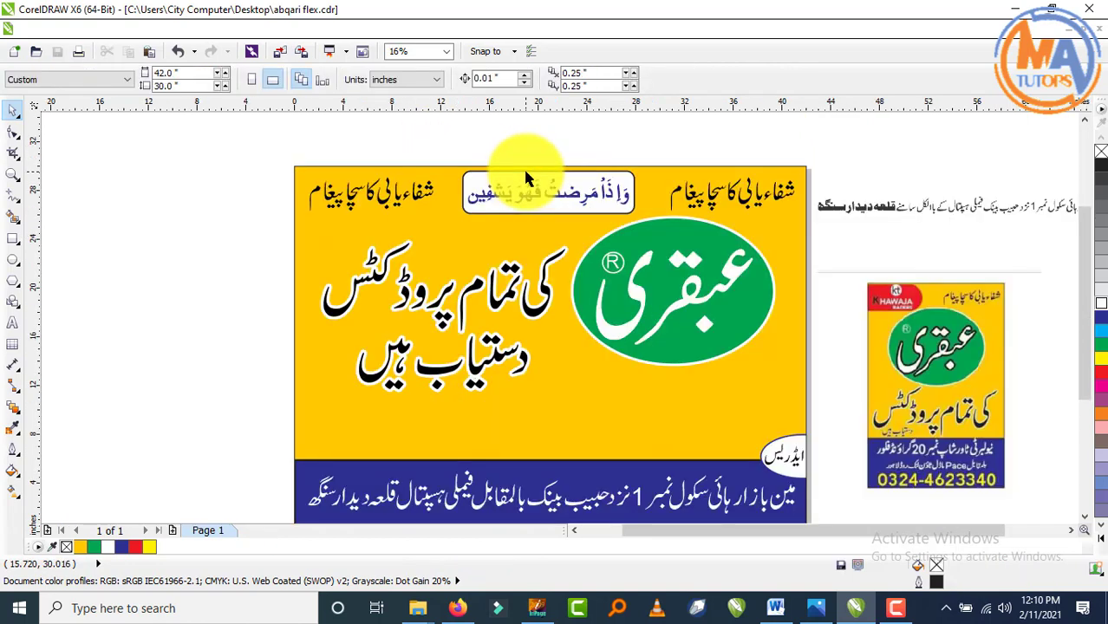
- Move the green عبقری ellipse group slightly down and left
scroll(577, 301, "up", 3)
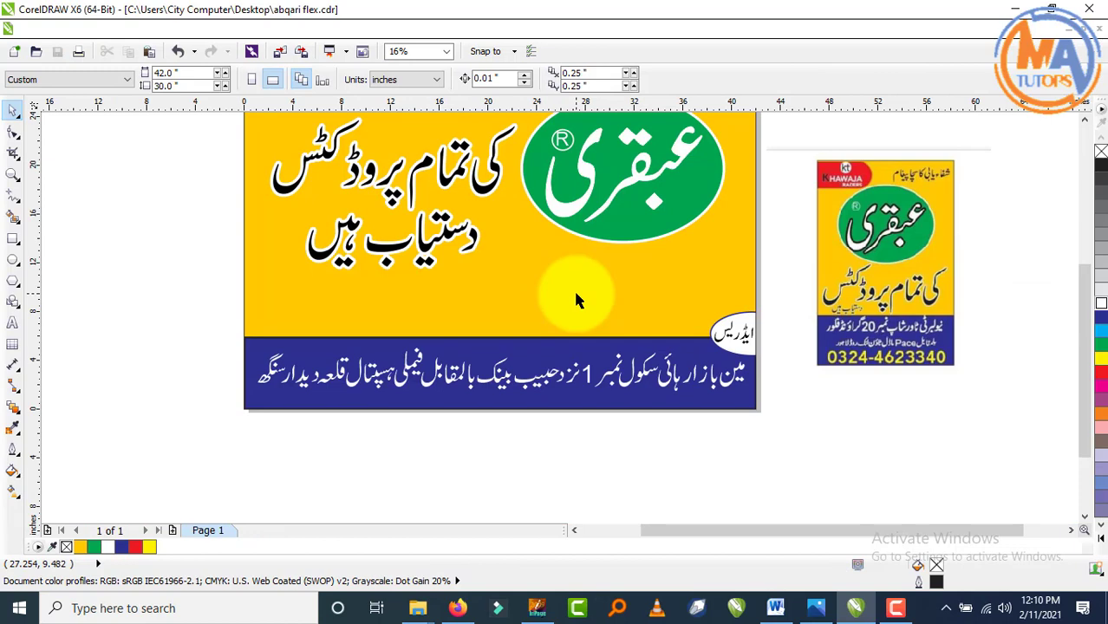
scroll(575, 291, "down", 2)
scroll(576, 287, "up", 2)
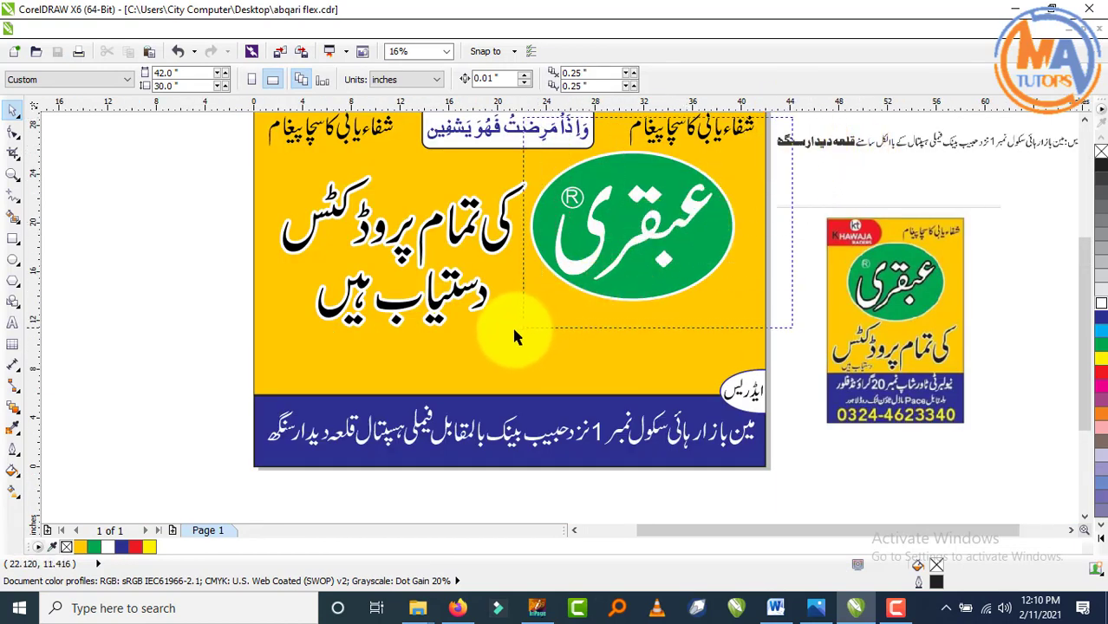
left_click(649, 223)
left_click_drag(649, 223, 644, 237)
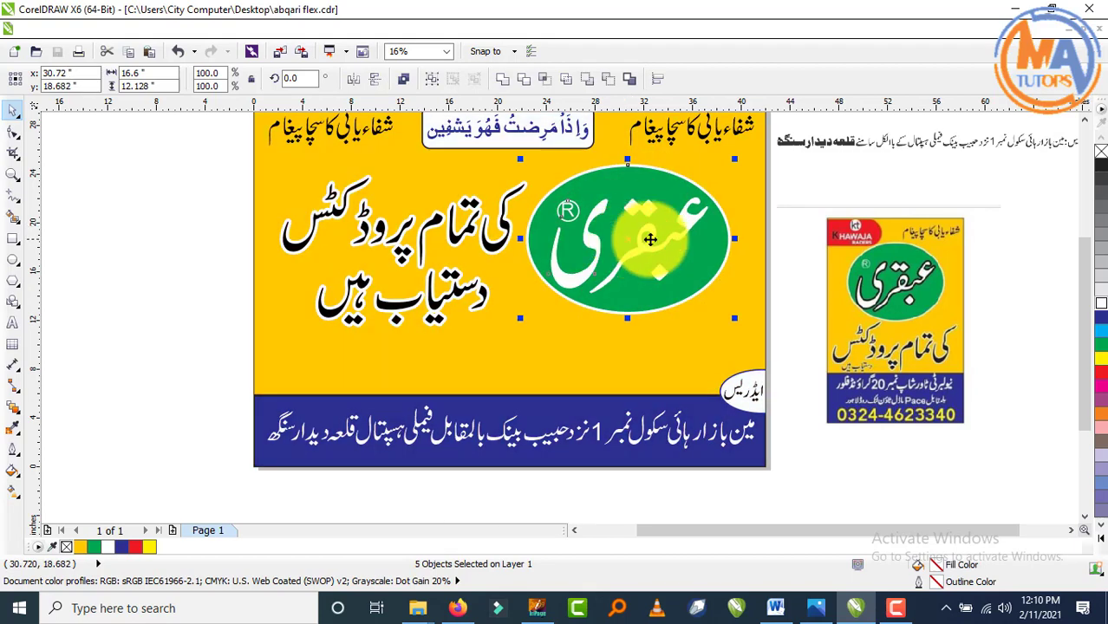
left_click(820, 198)
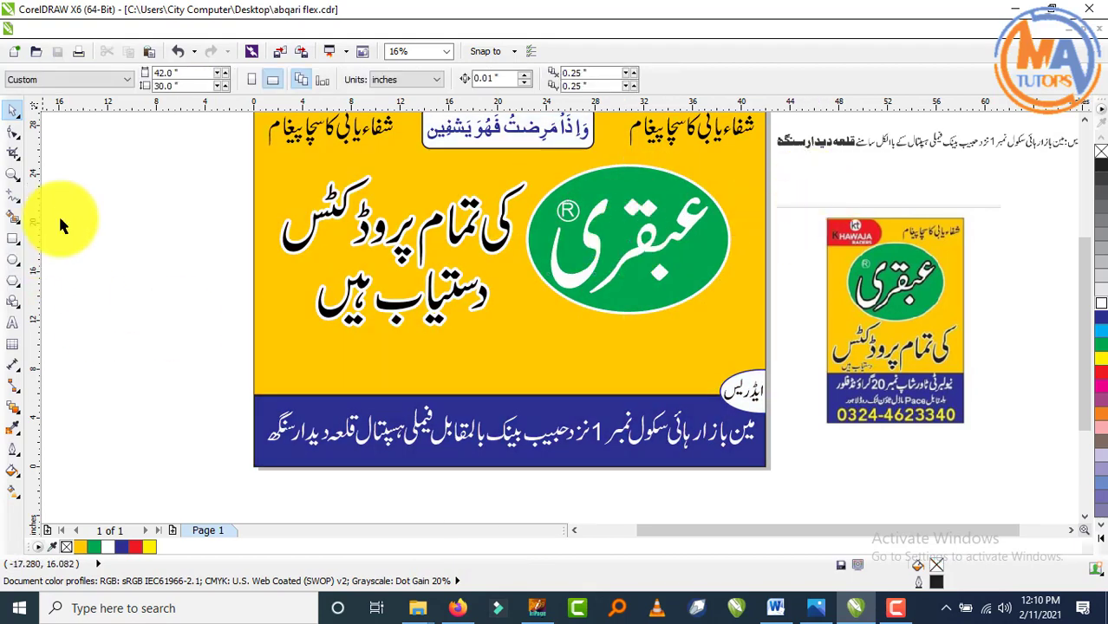
- Nudge all lines of the Urdu headline slightly upward
left_click_drag(196, 187, 552, 361)
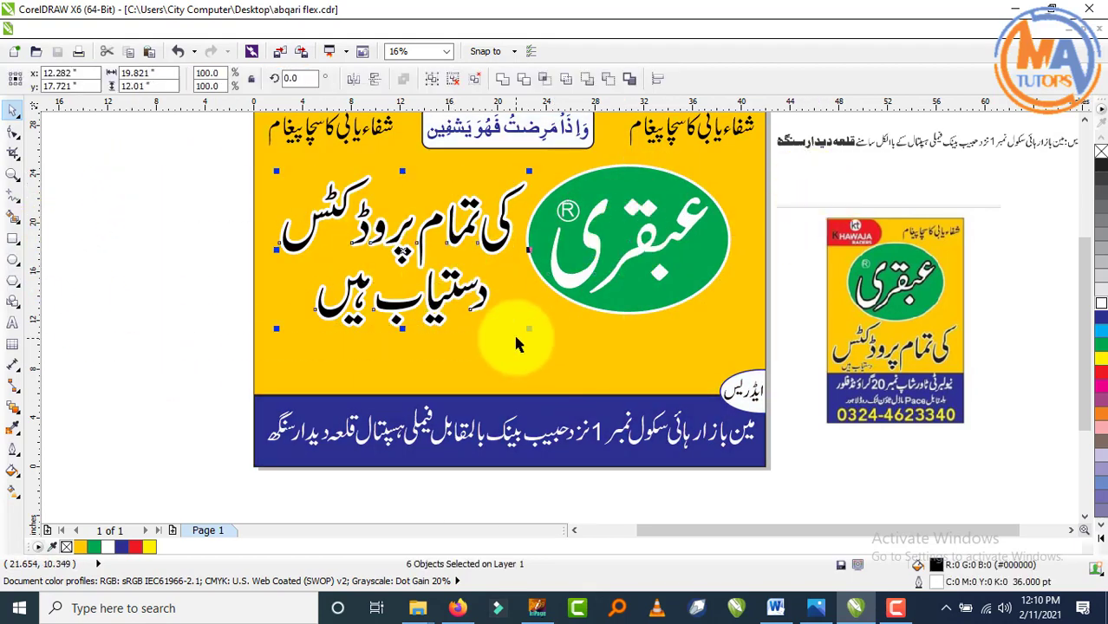
key("Up")
key("Up")
key("Up")
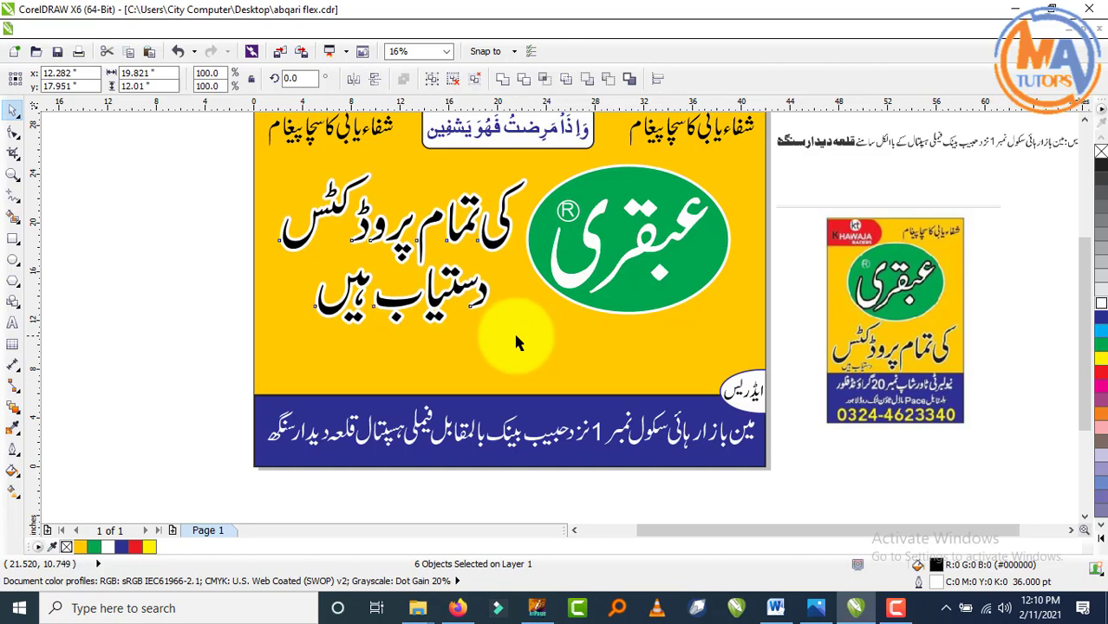
left_click(174, 310)
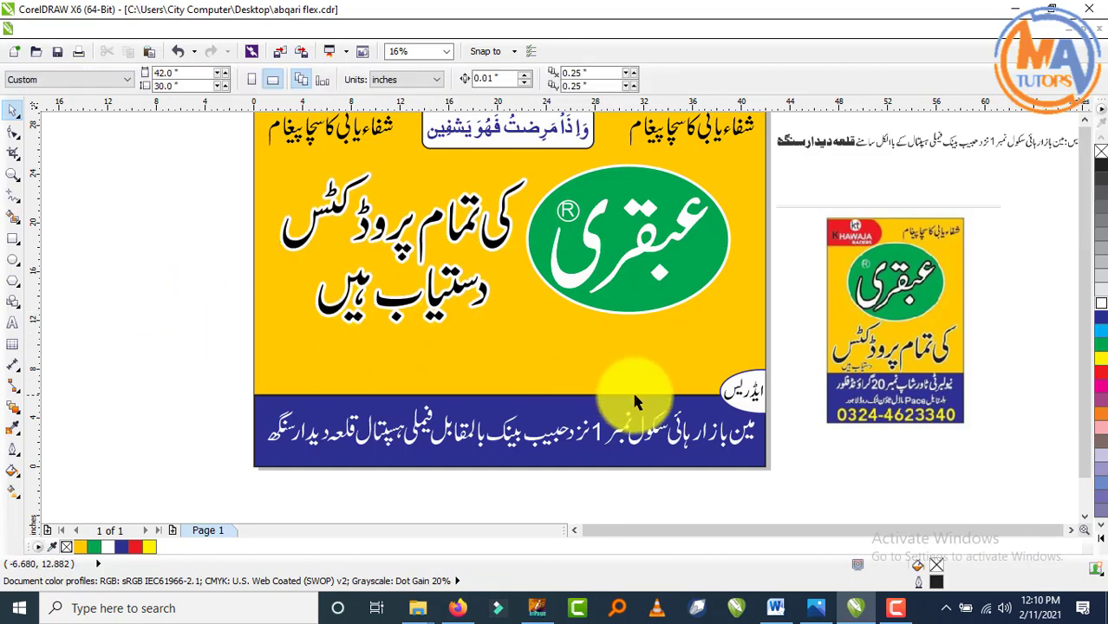
scroll(633, 387, "down", 1)
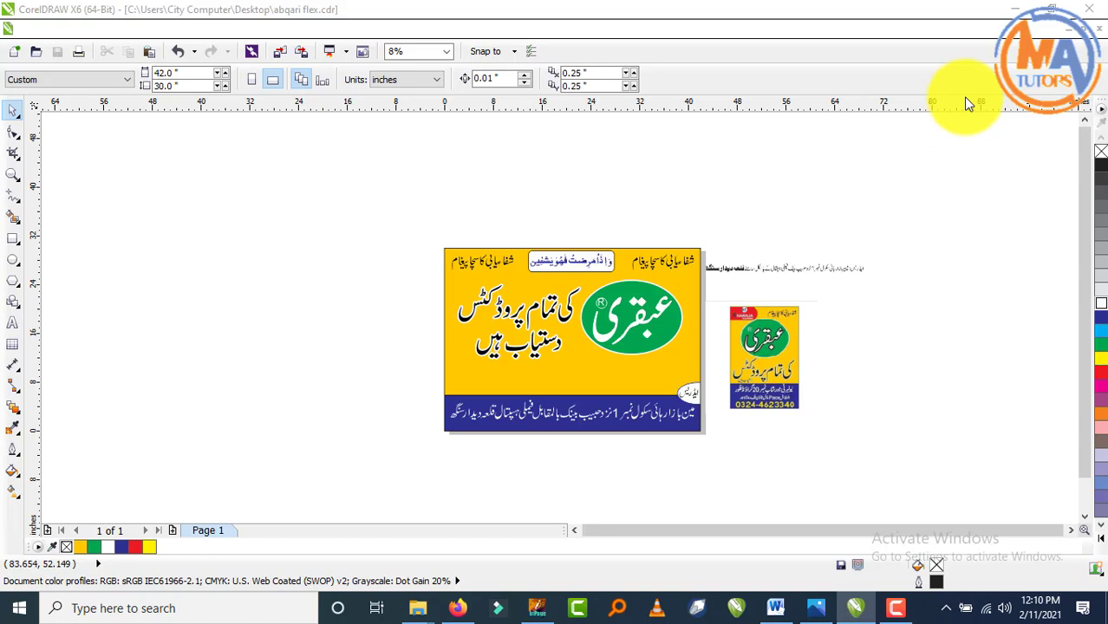
- Import the WhatsApp phone-number image, enlarge it, and place it beside the signboard
key("ctrl+i")
scroll(574, 304, "down", 1)
scroll(575, 305, "down", 8)
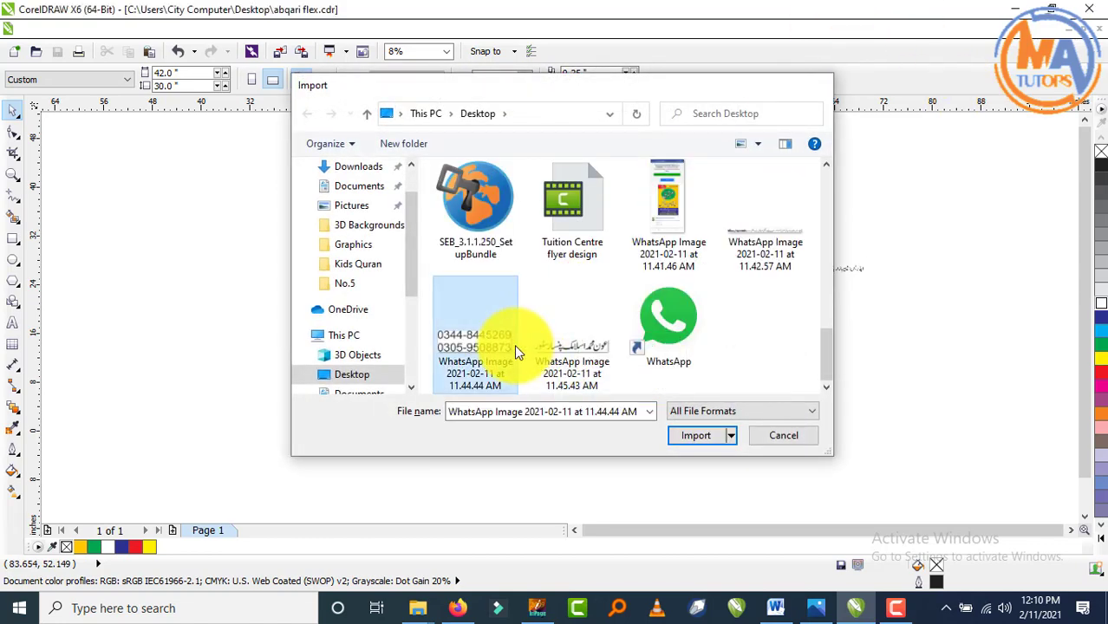
double_click(514, 344)
left_click(856, 344)
left_click(874, 417)
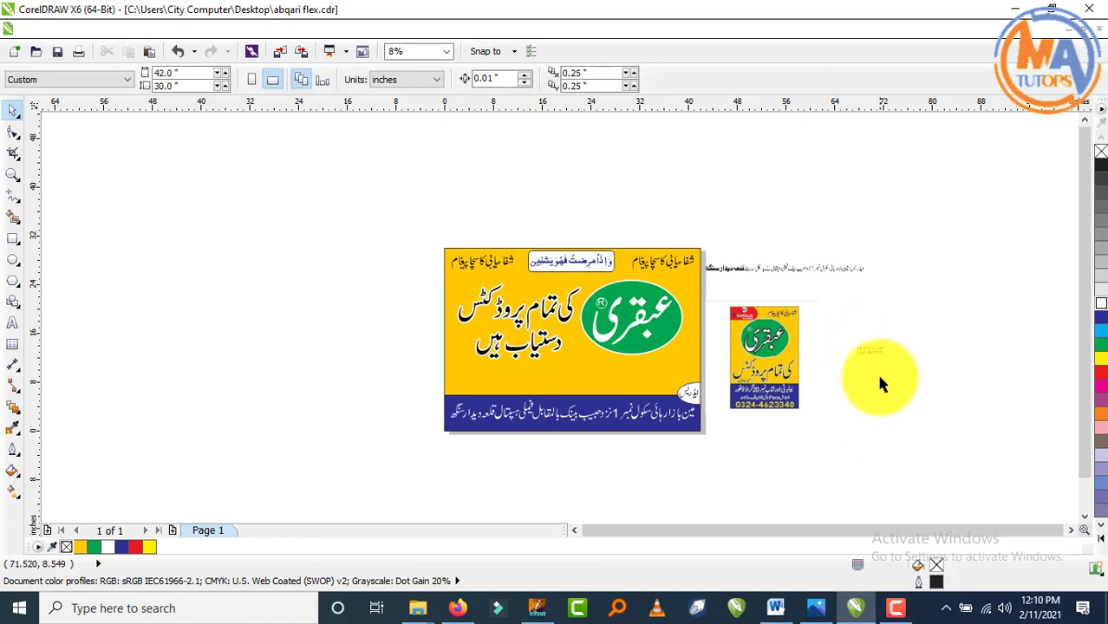
left_click(869, 349)
left_click_drag(891, 343, 982, 278)
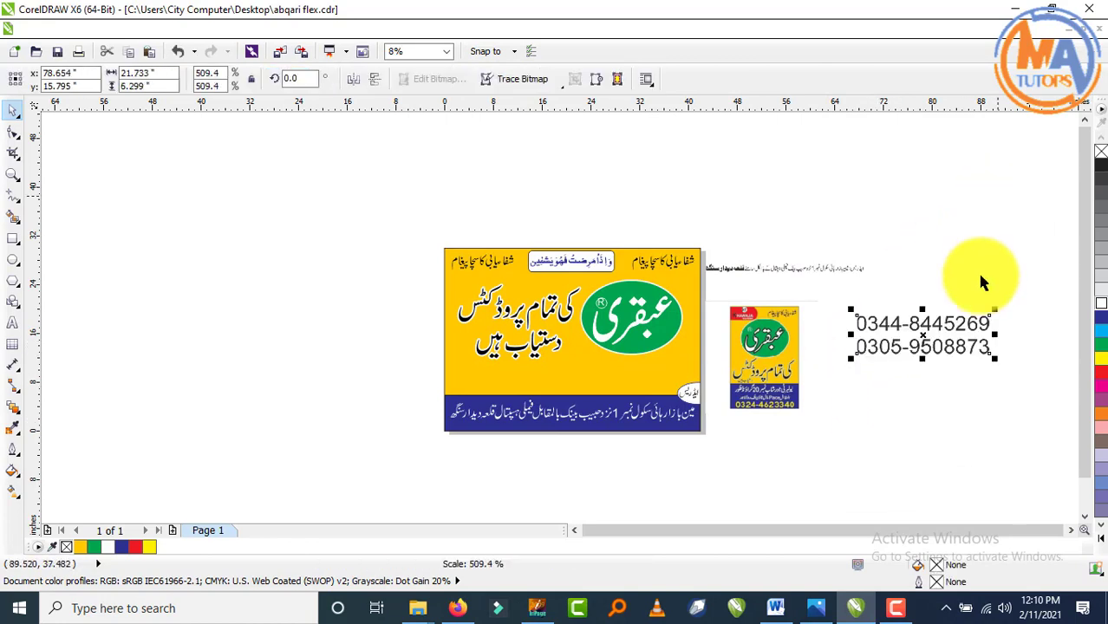
left_click_drag(920, 359, 683, 379)
scroll(668, 373, "up", 2)
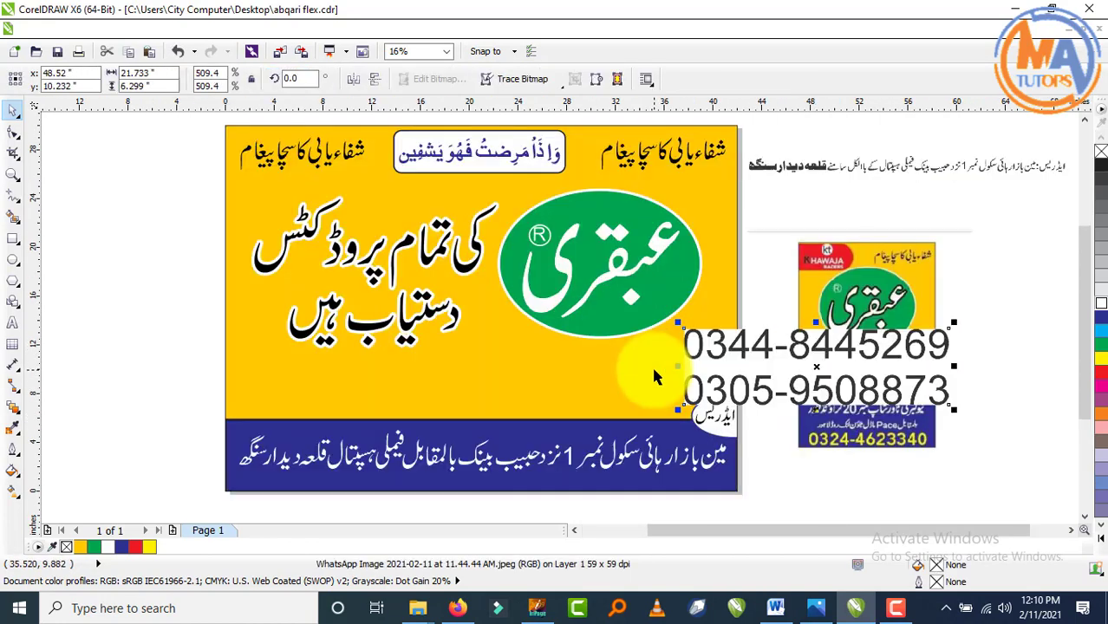
- Type the first phone number at 200 pt and place it below the Urdu headline
left_click(379, 368)
type("03")
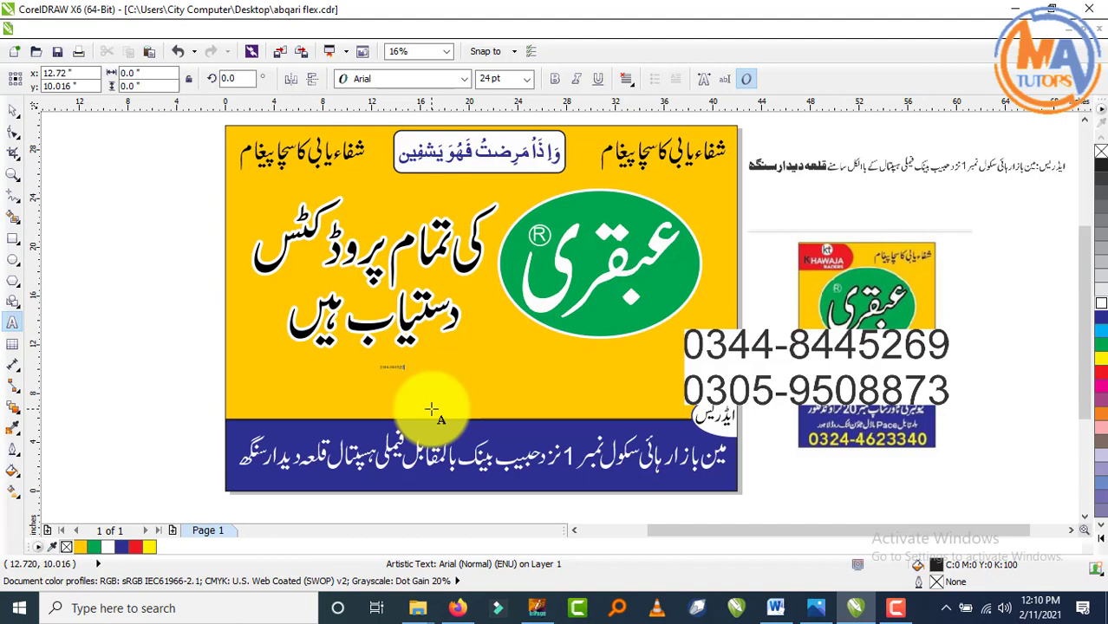
left_click(13, 110)
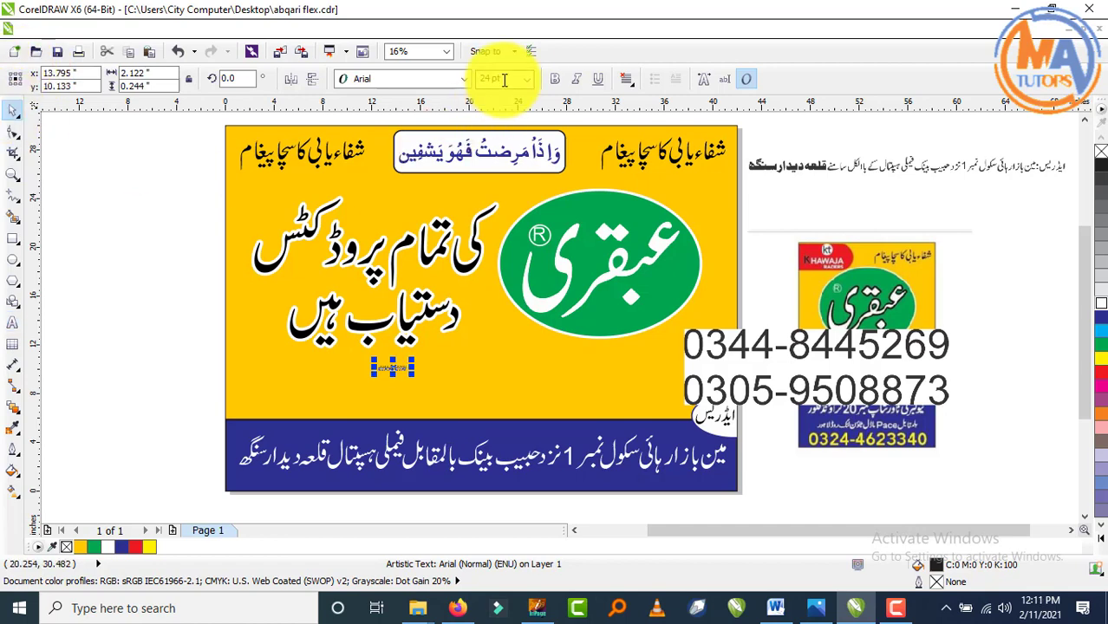
left_click(526, 79)
left_click(510, 340)
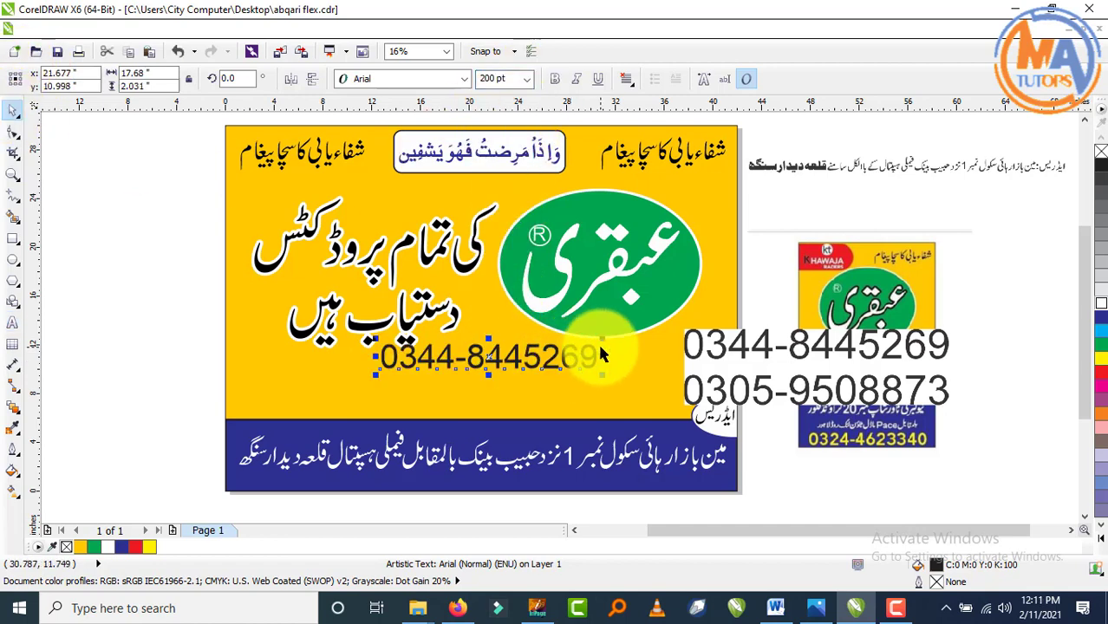
left_click_drag(604, 354, 370, 393)
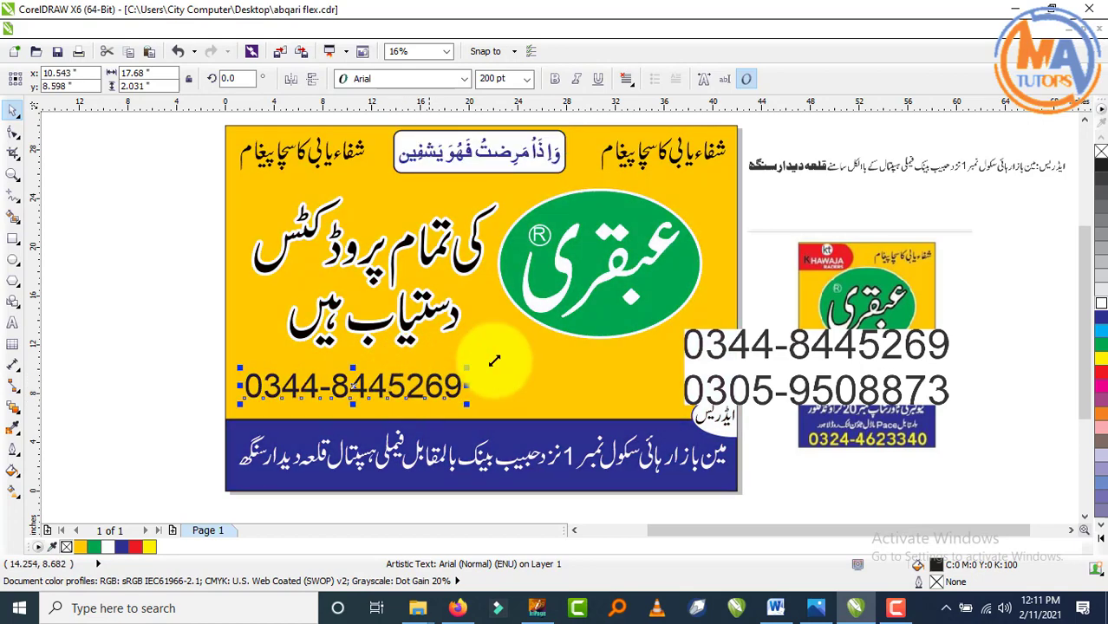
scroll(522, 357, "down", 1)
scroll(522, 358, "up", 1)
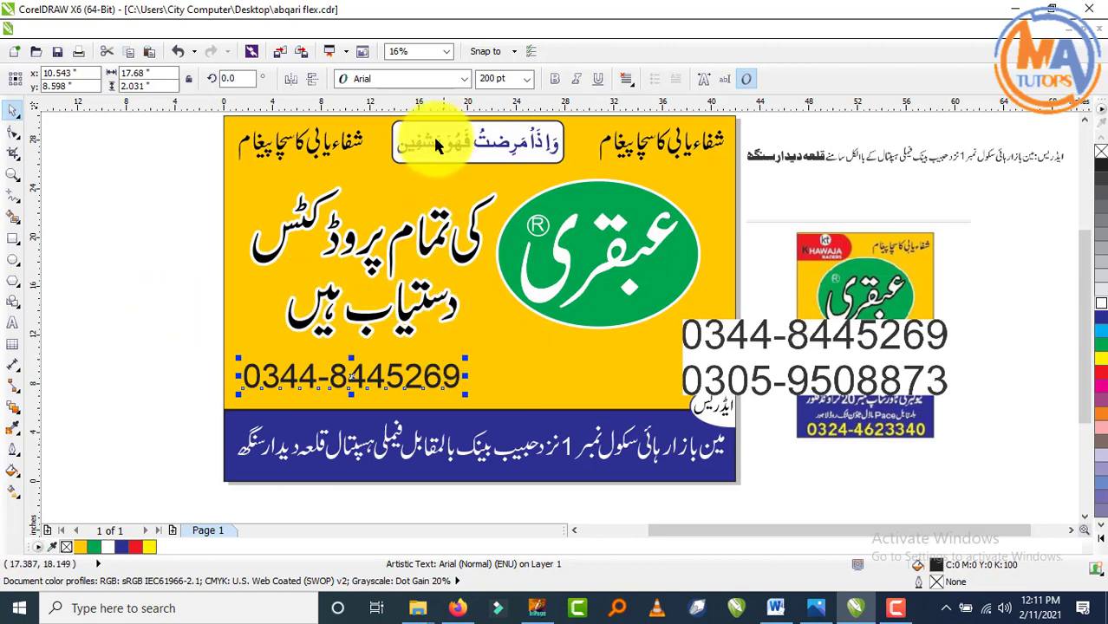
- Change the phone number's font to Arial Black and shift it slightly right
left_click(472, 81)
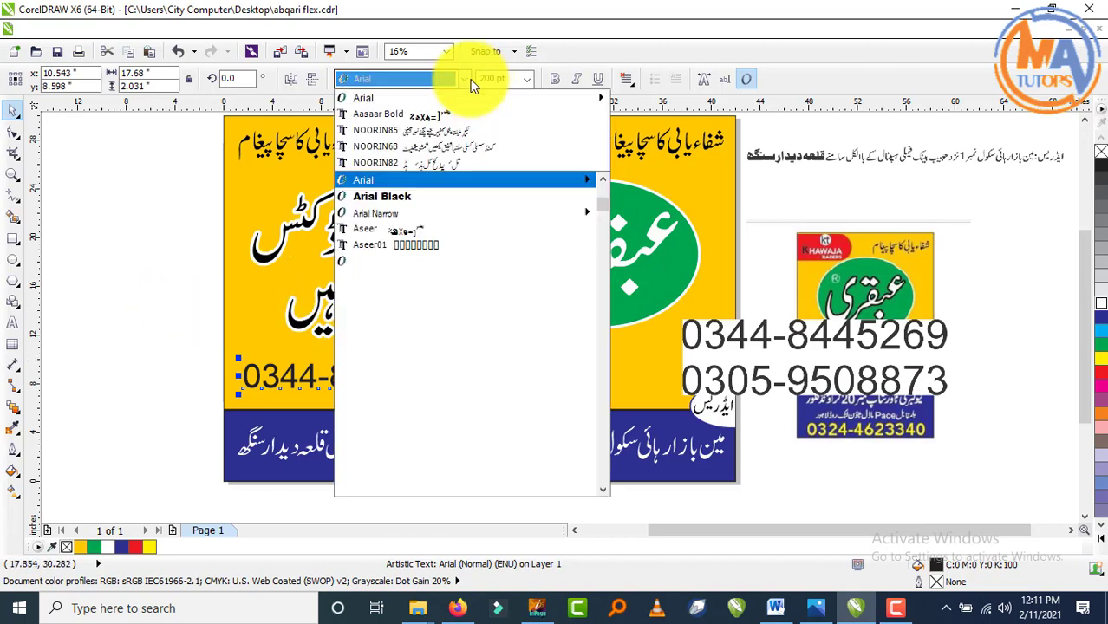
left_click(425, 212)
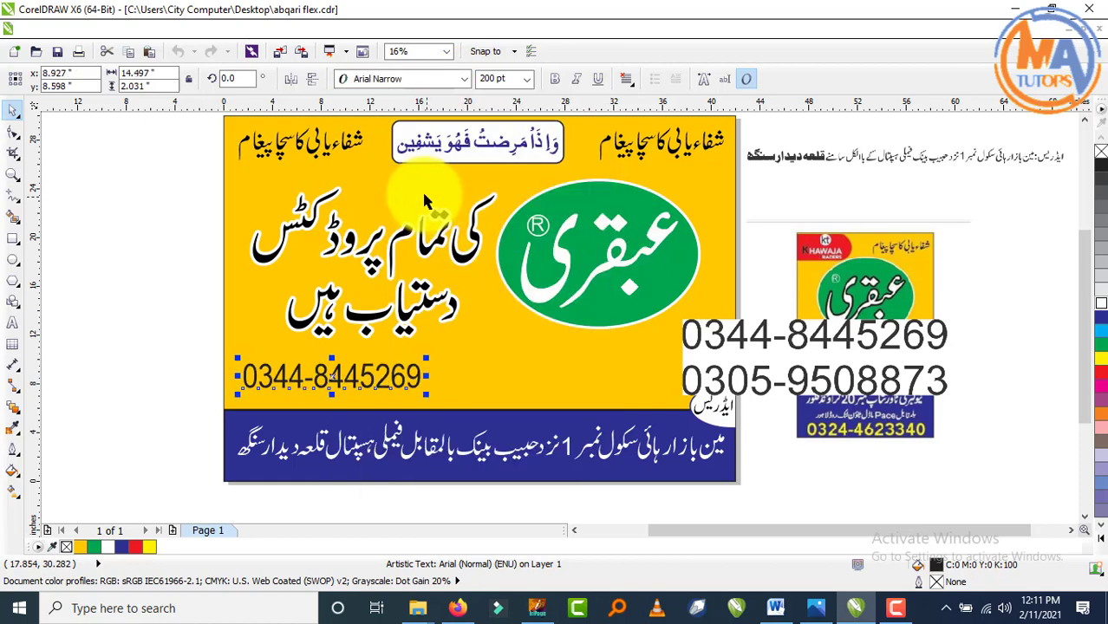
left_click(410, 82)
left_click(433, 295)
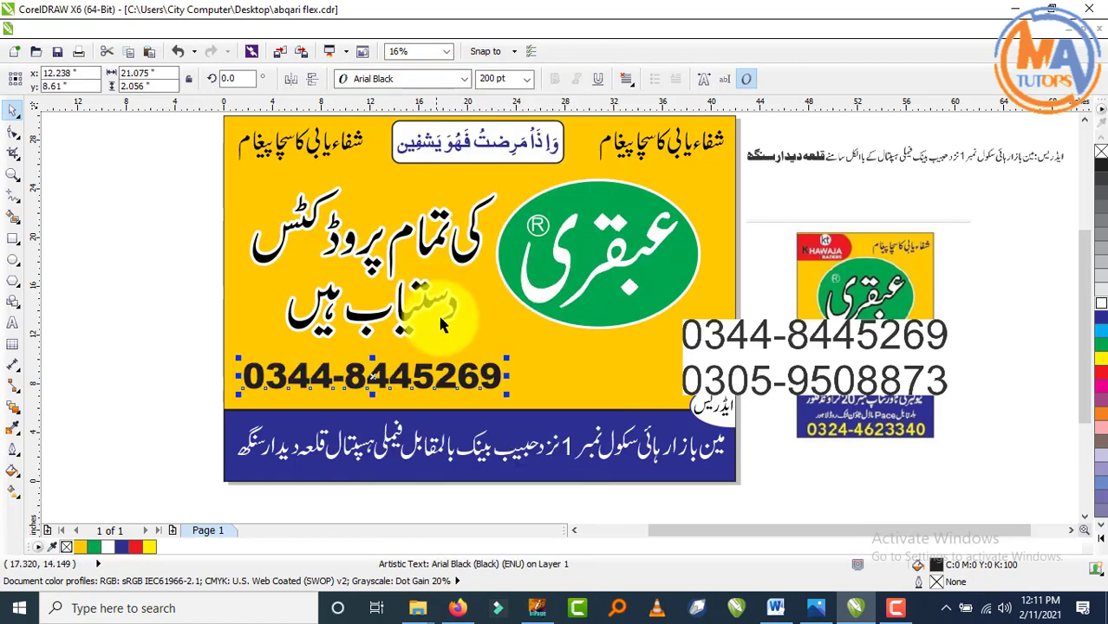
left_click(171, 387)
left_click_drag(445, 376, 552, 363)
scroll(548, 364, "down", 1)
scroll(512, 327, "up", 1)
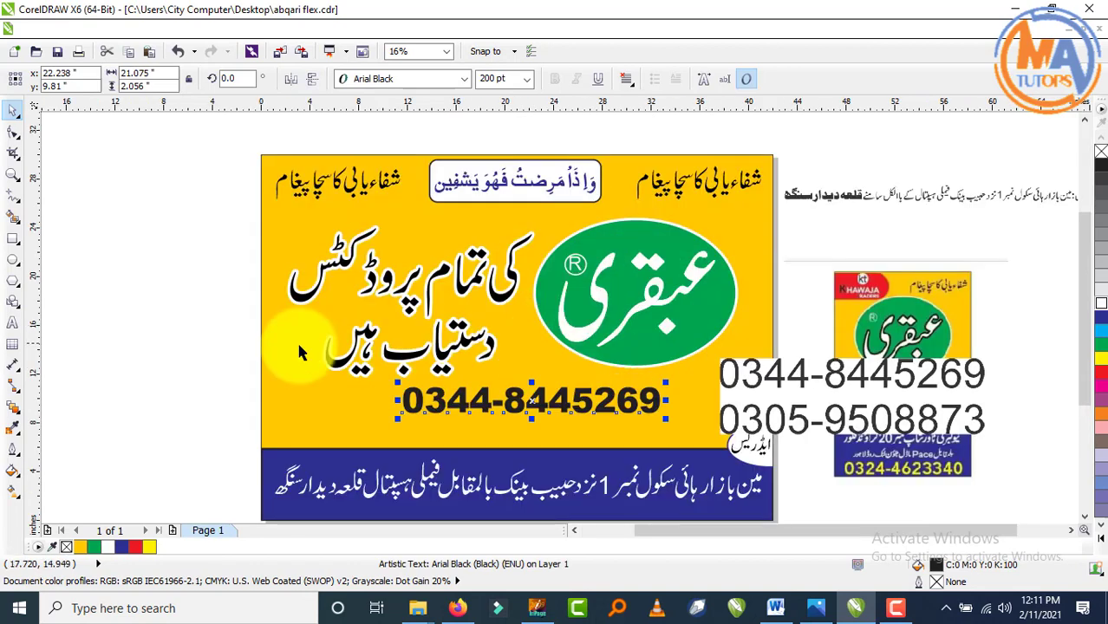
- Shrink the دستیاب ہیں line to about 79% and nudge it into place
left_click_drag(201, 264, 556, 396)
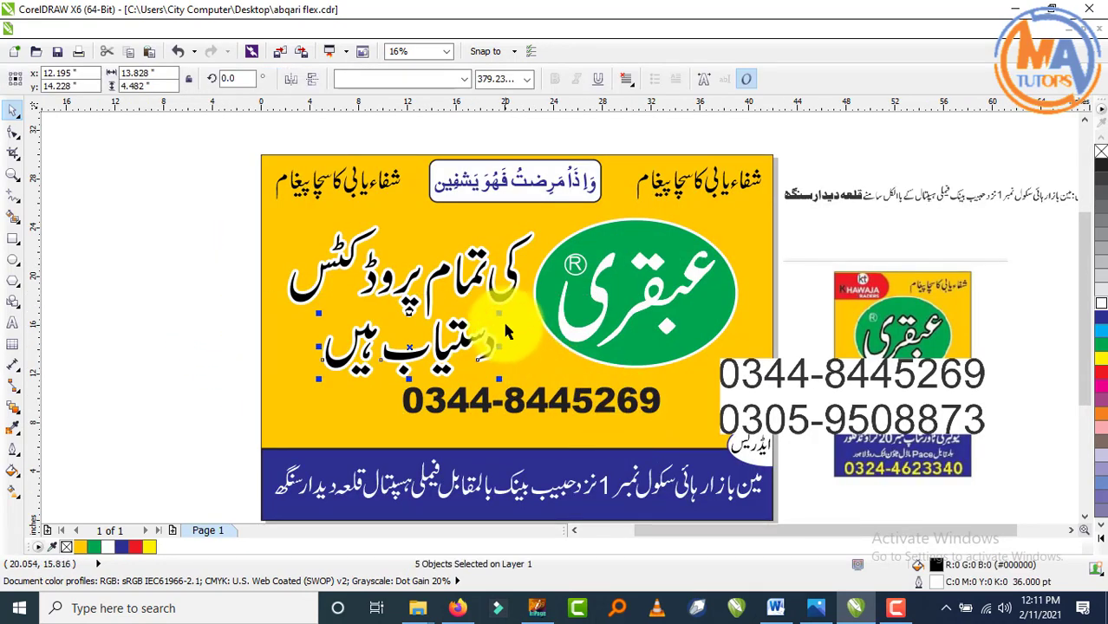
left_click_drag(499, 314, 481, 321)
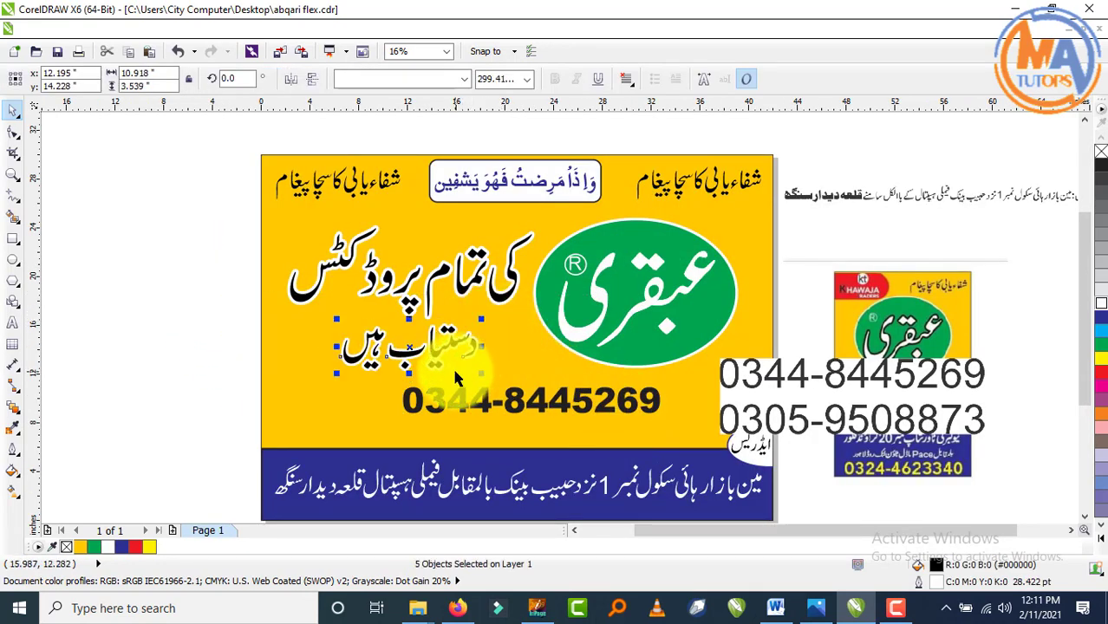
key("Right")
key("Up")
key("Up")
key("Up")
key("Up")
key("Up")
key("Up")
key("Up")
key("Up")
key("Up")
key("Up")
key("Up")
key("Up")
key("Up")
key("Up")
key("Up")
key("Up")
key("Up")
key("Up")
key("Up")
key("Up")
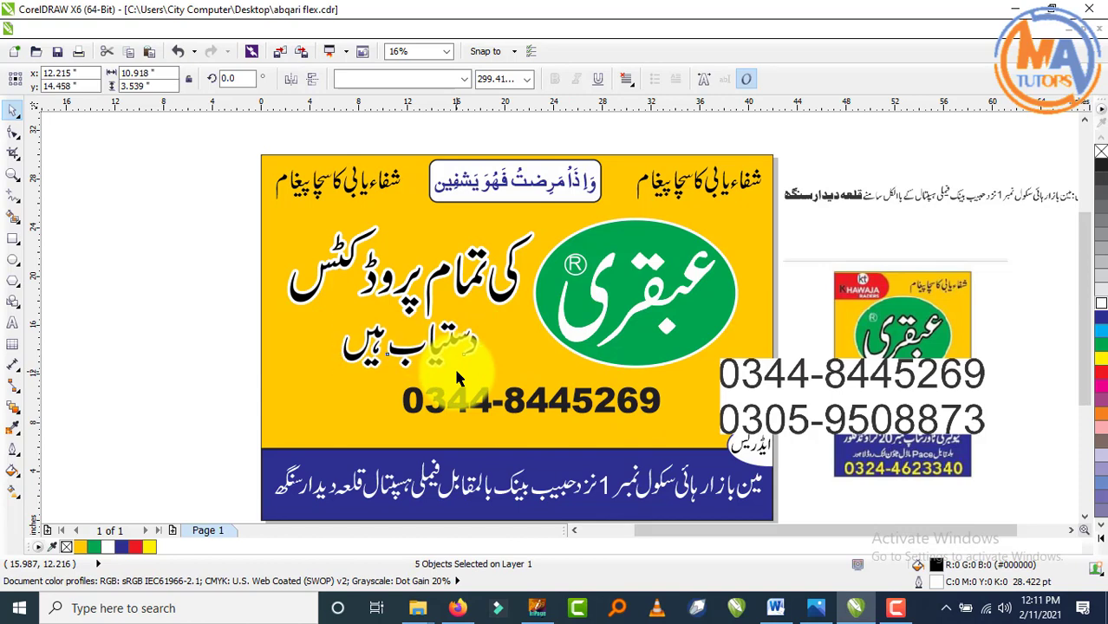
left_click(235, 379)
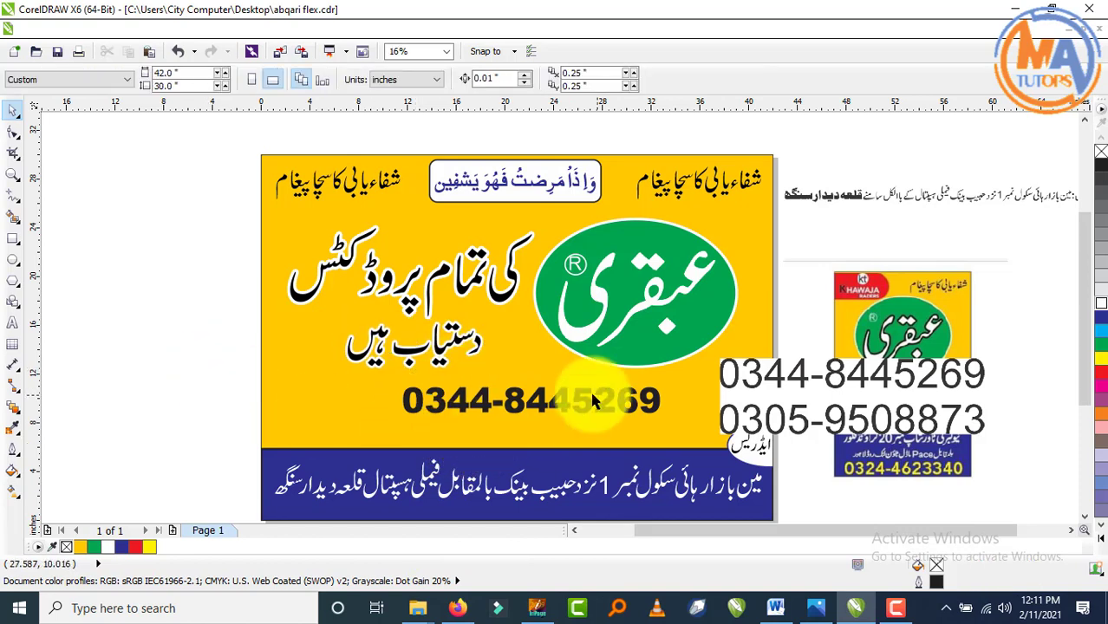
- Drop a copy of the phone number directly beneath the original
left_click_drag(567, 400, 541, 391)
right_click(566, 423)
left_click(145, 360)
scroll(466, 420, "down", 1)
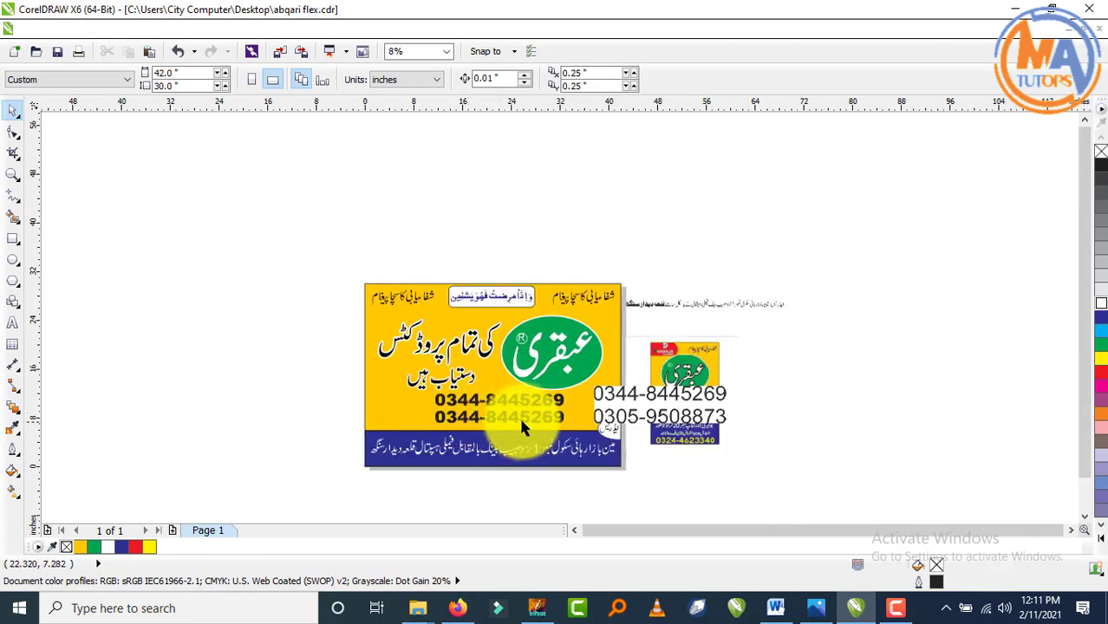
scroll(531, 425, "up", 1)
left_click_drag(137, 331, 229, 436)
- Replace the copy's digits with the second phone number and move both lines slightly down
double_click(425, 418)
key("ctrl+a")
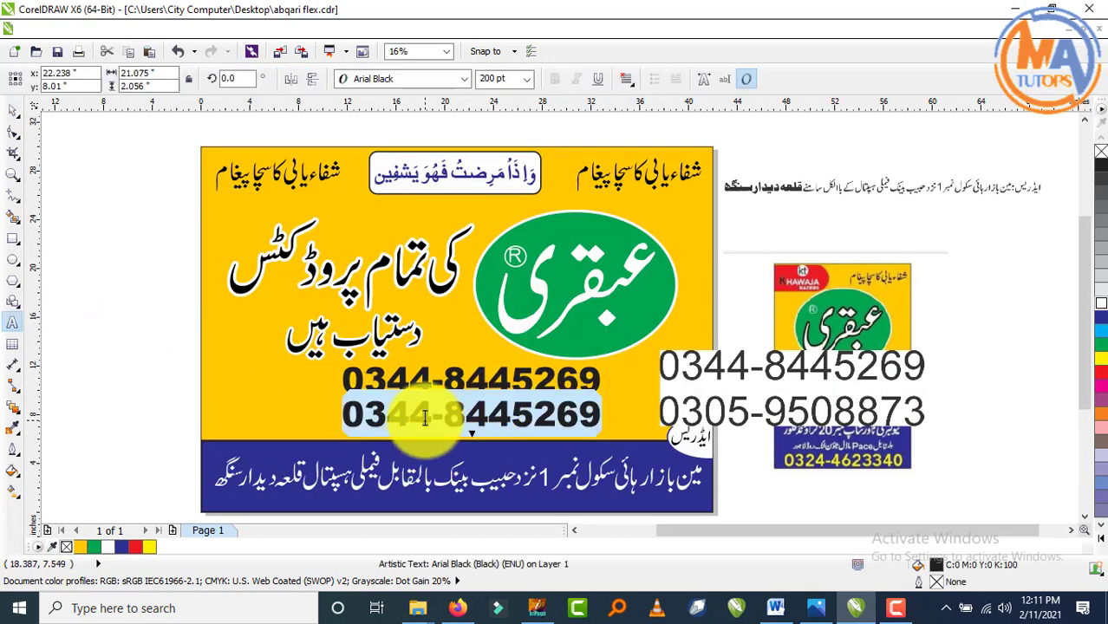
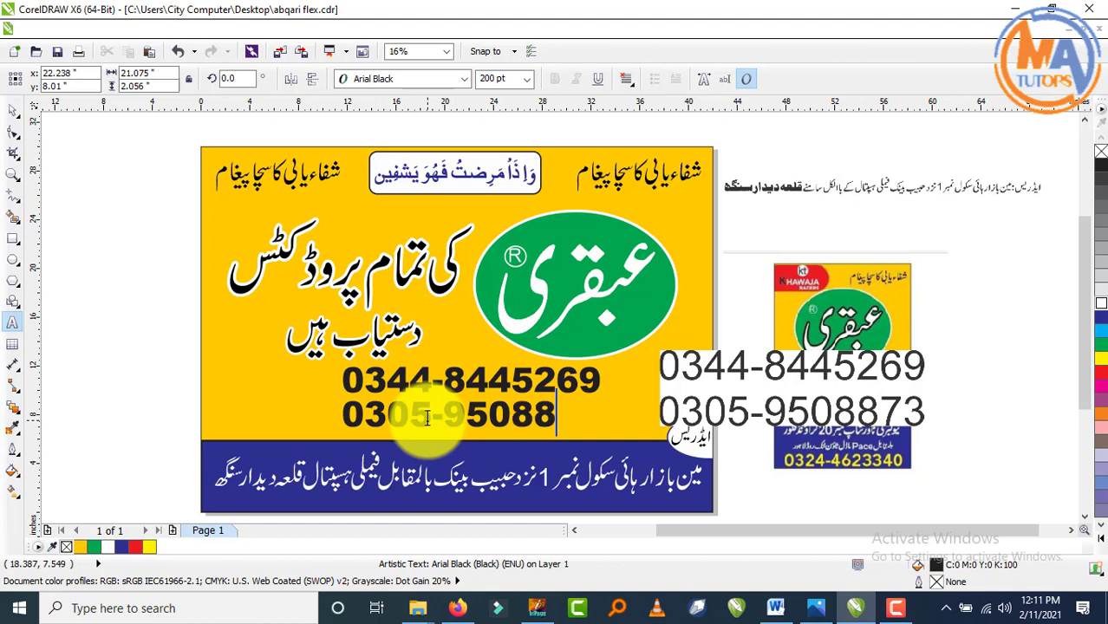
left_click(13, 110)
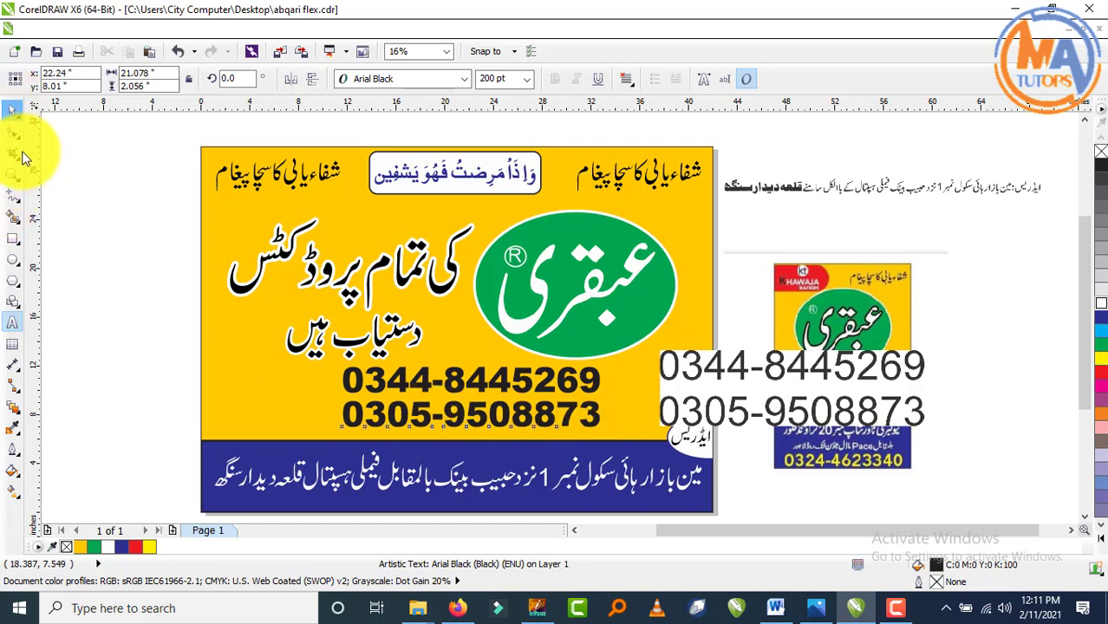
left_click_drag(127, 341, 480, 484)
left_click_drag(612, 470, 621, 451)
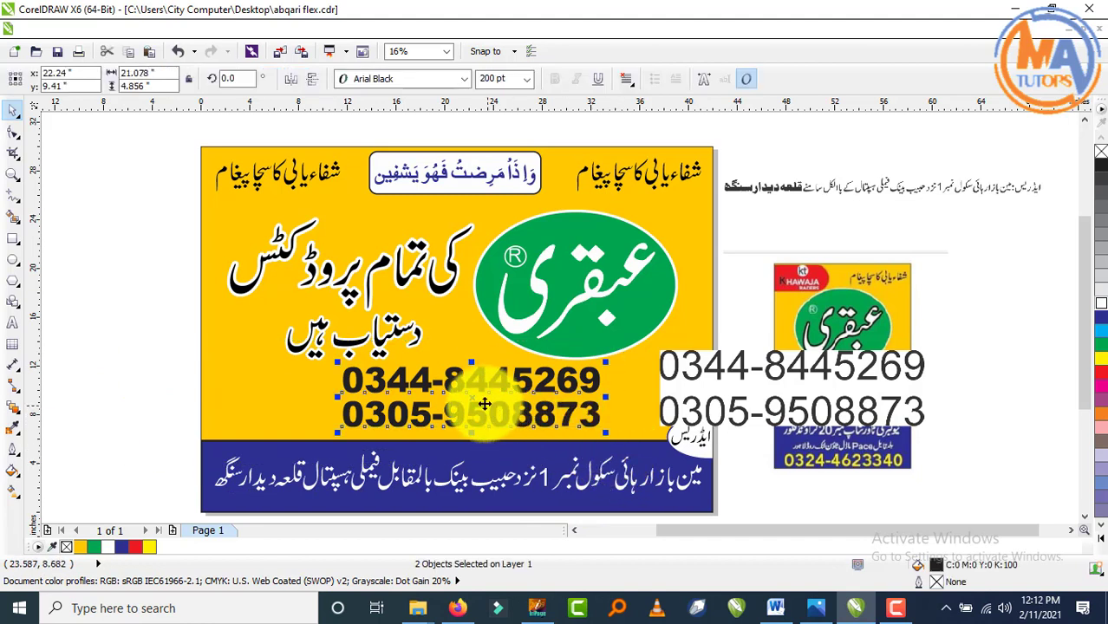
left_click_drag(473, 400, 474, 402)
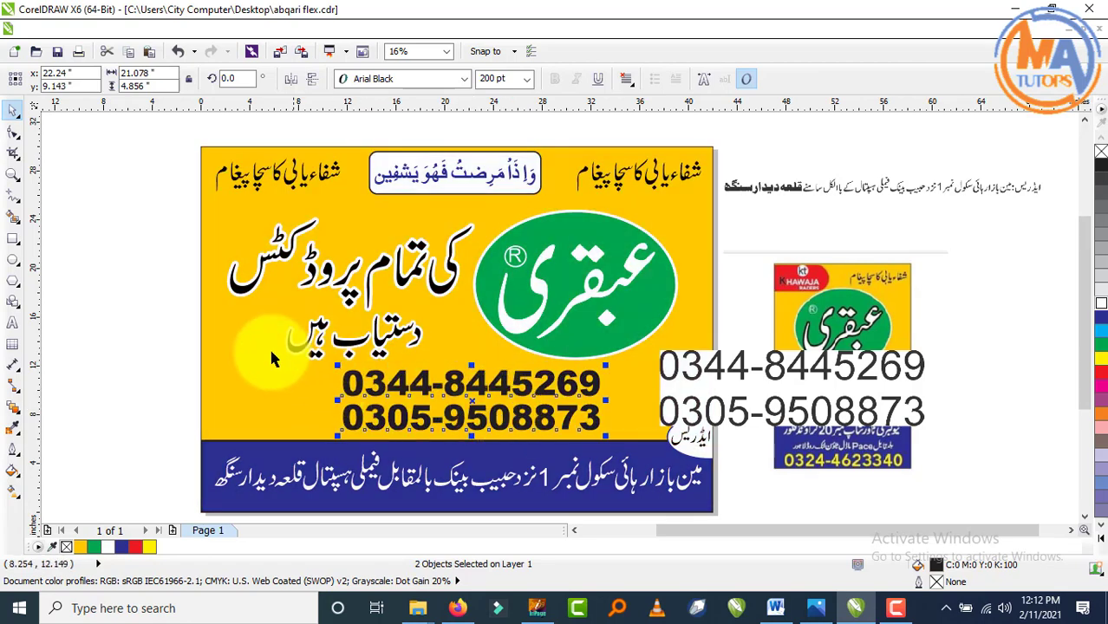
left_click(156, 251)
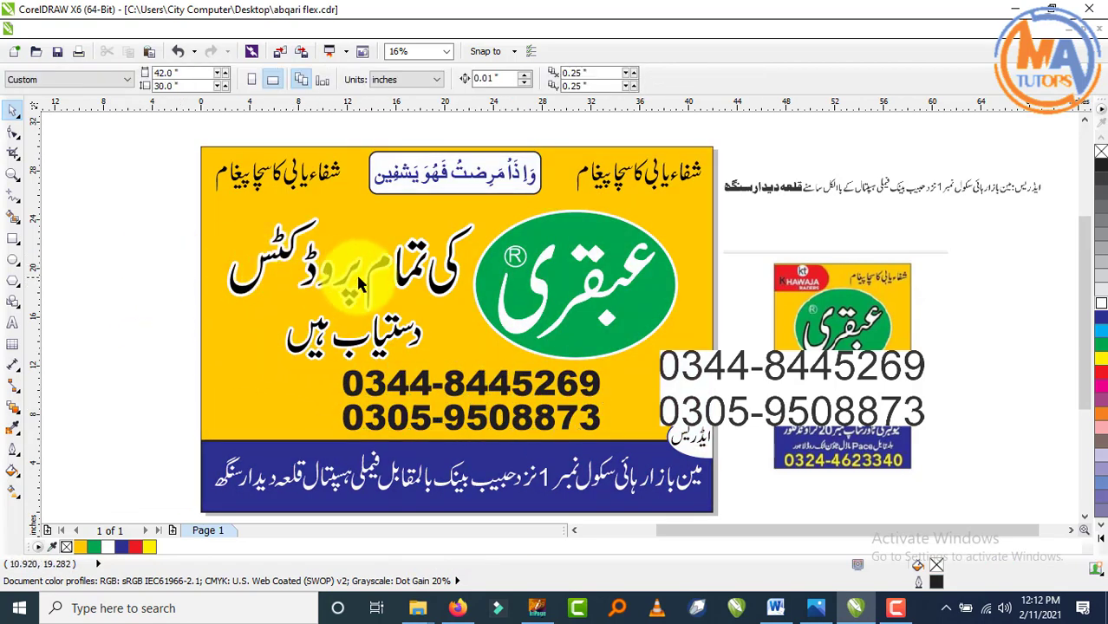
- Nudge the loose د of دستیاب ہیں up and right to rejoin its word
left_click(382, 271)
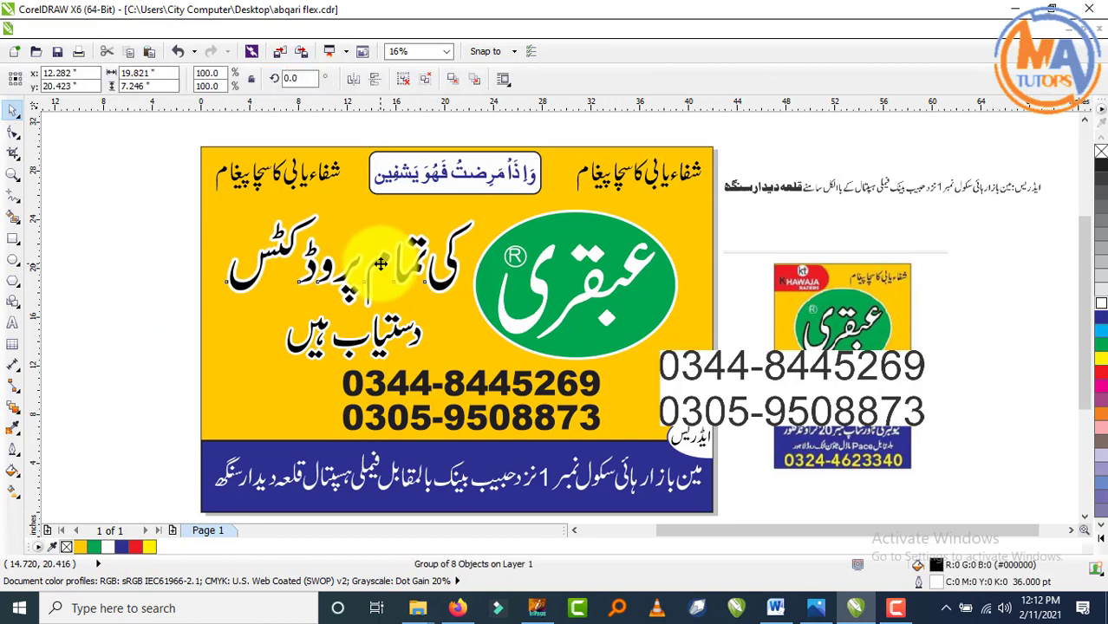
left_click(395, 337, "ctrl")
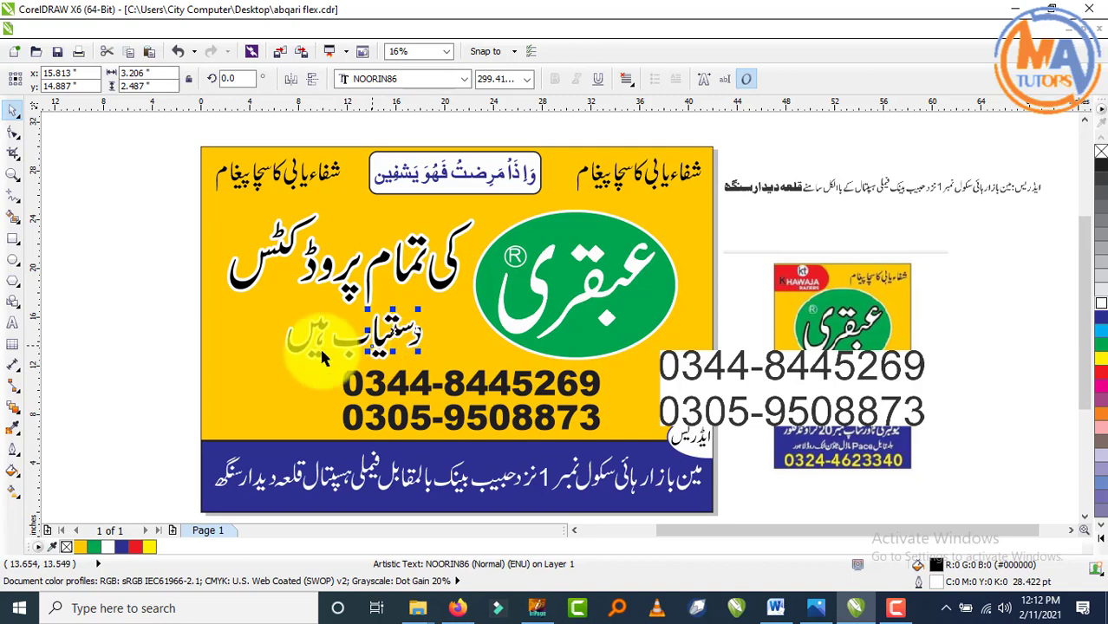
scroll(393, 336, "up", 2)
key("Up")
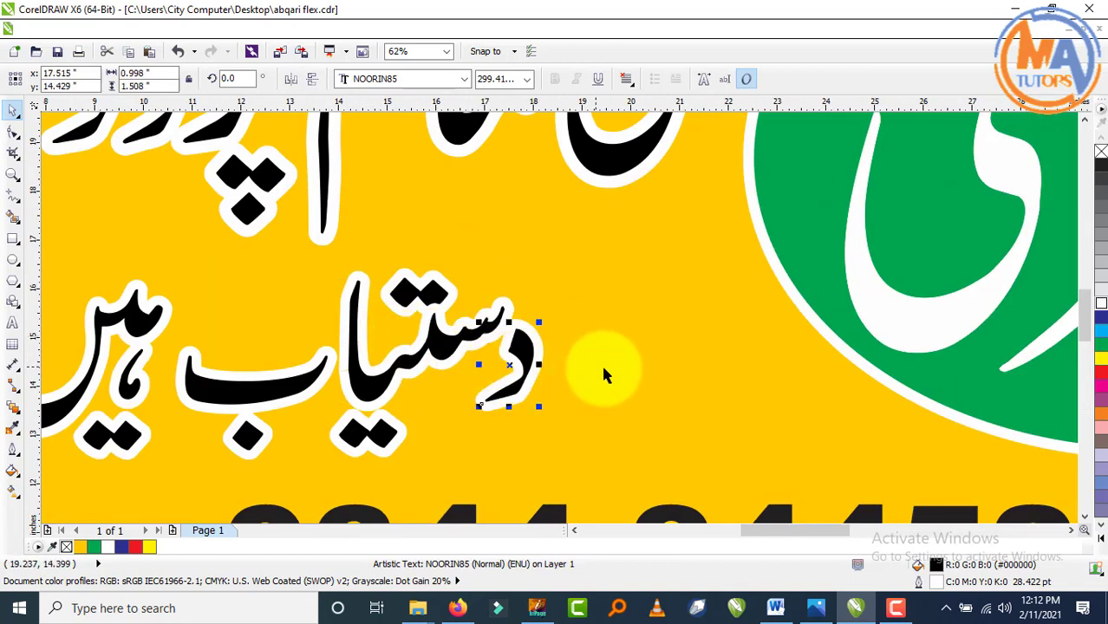
key("Right")
key("Right")
scroll(609, 376, "down", 1)
- Group the دستیاب ہیں pieces and shrink the tagline to about 84%
left_click_drag(221, 317, 644, 444)
key("ctrl+g")
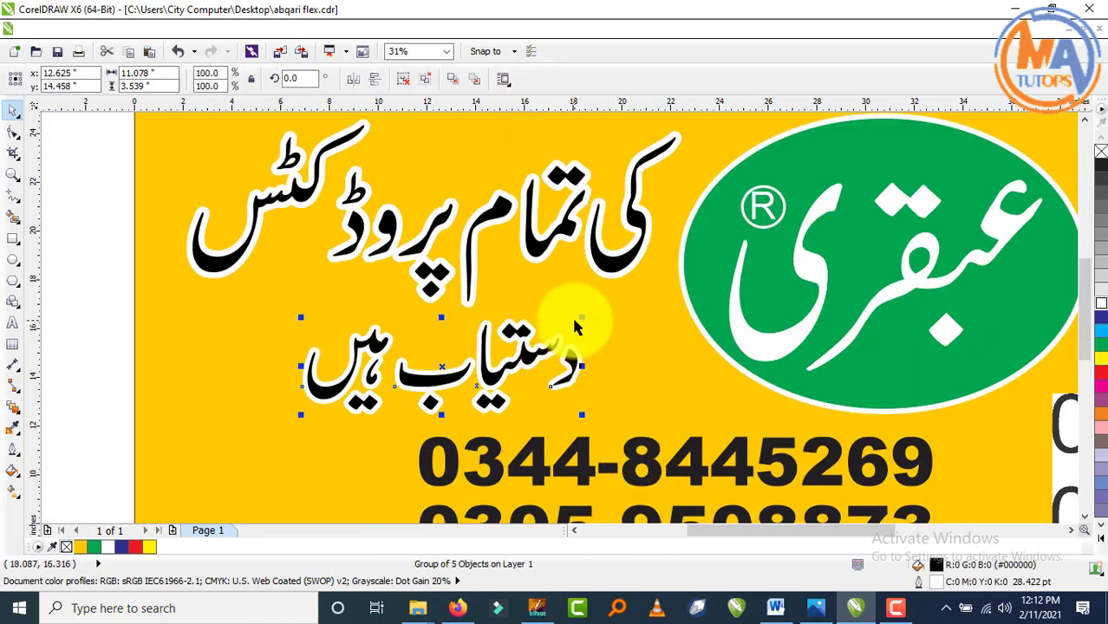
left_click_drag(583, 316, 584, 323)
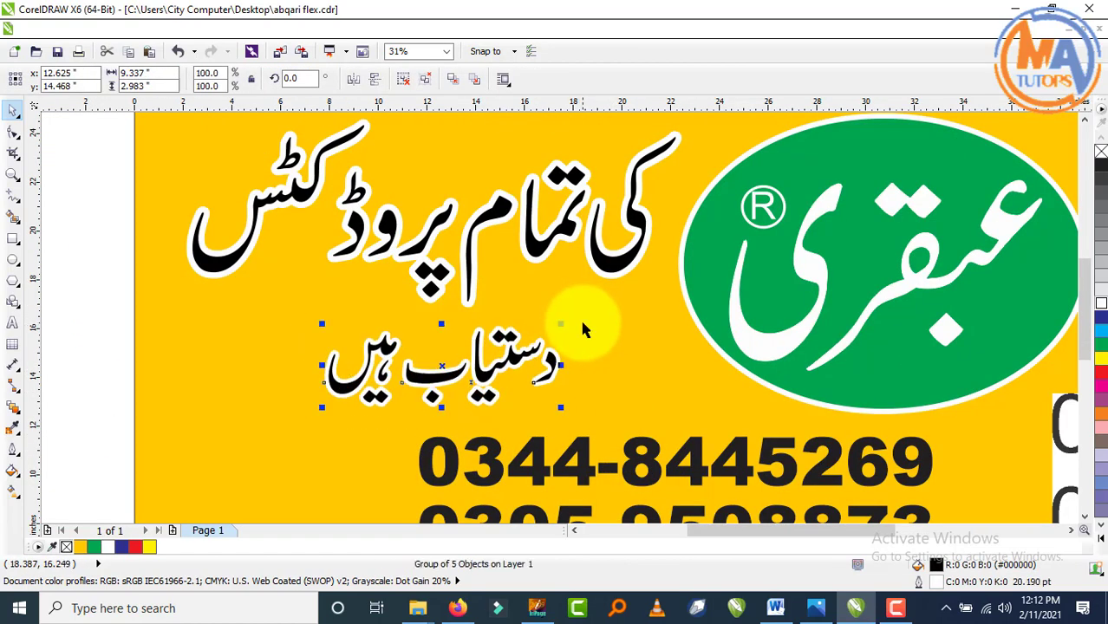
scroll(561, 289, "down", 2)
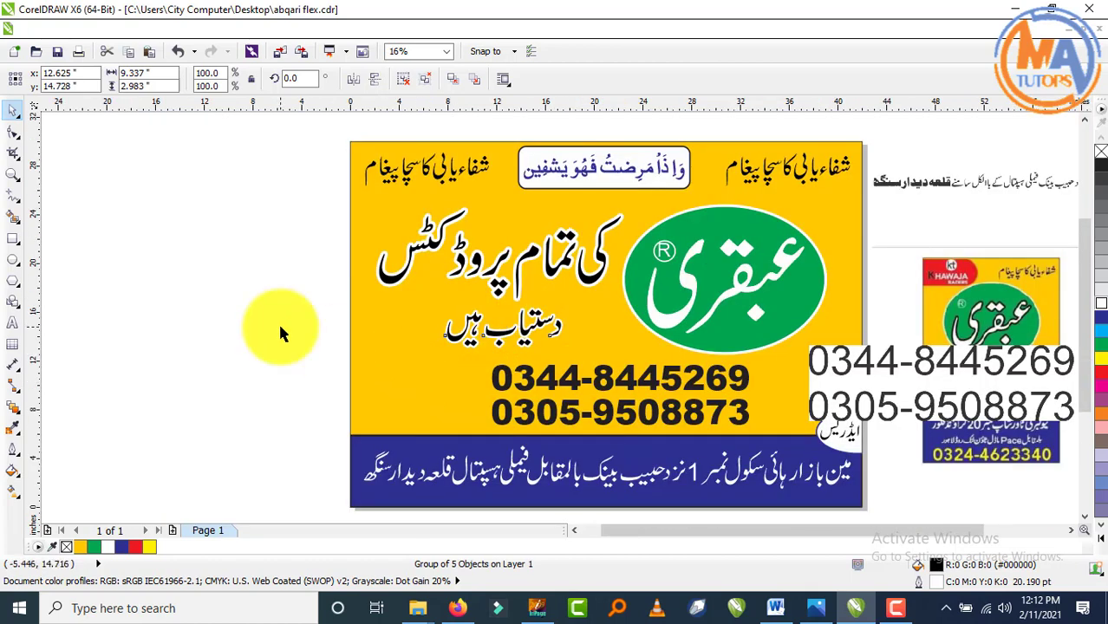
- Select both phone numbers and fill them blue
left_click(283, 325)
left_click_drag(290, 338, 767, 442)
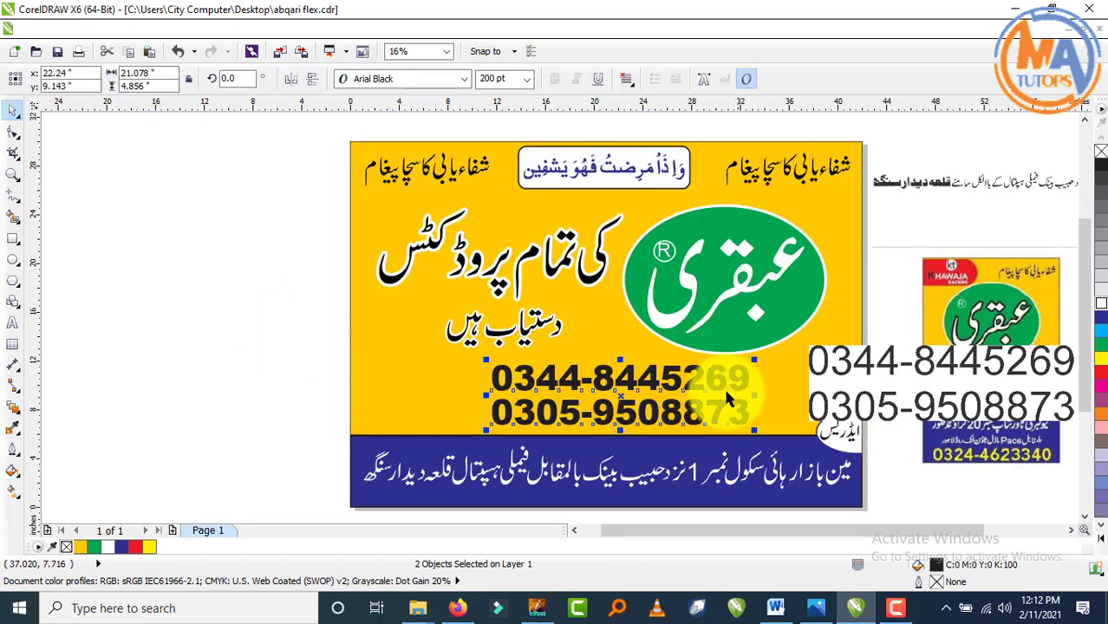
left_click_drag(998, 406, 1003, 310)
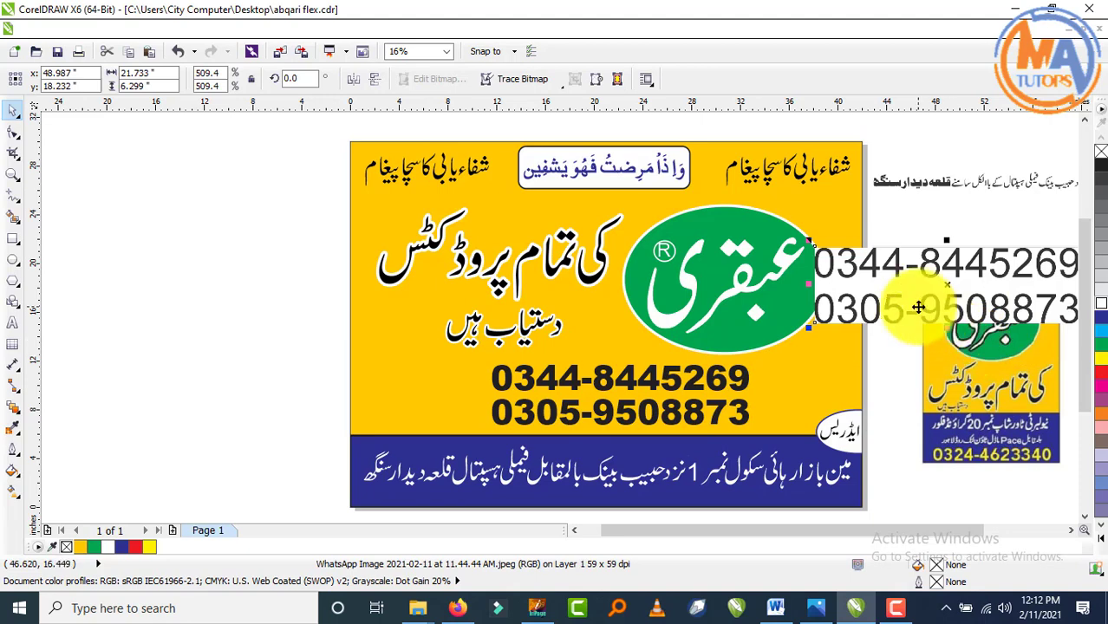
left_click_drag(302, 352, 755, 438)
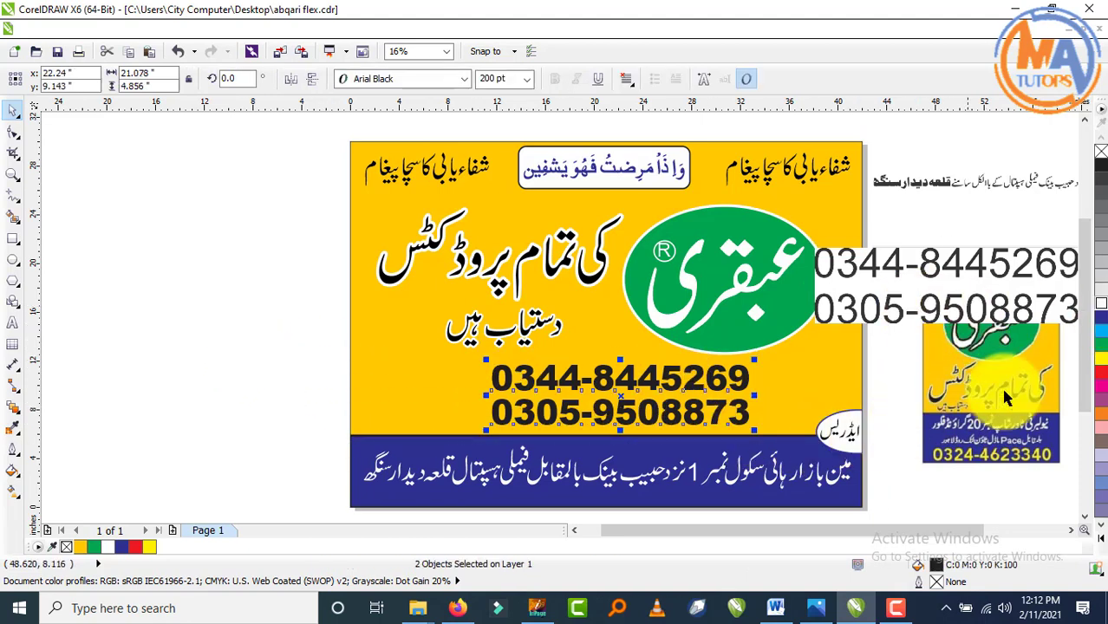
left_click(1102, 309)
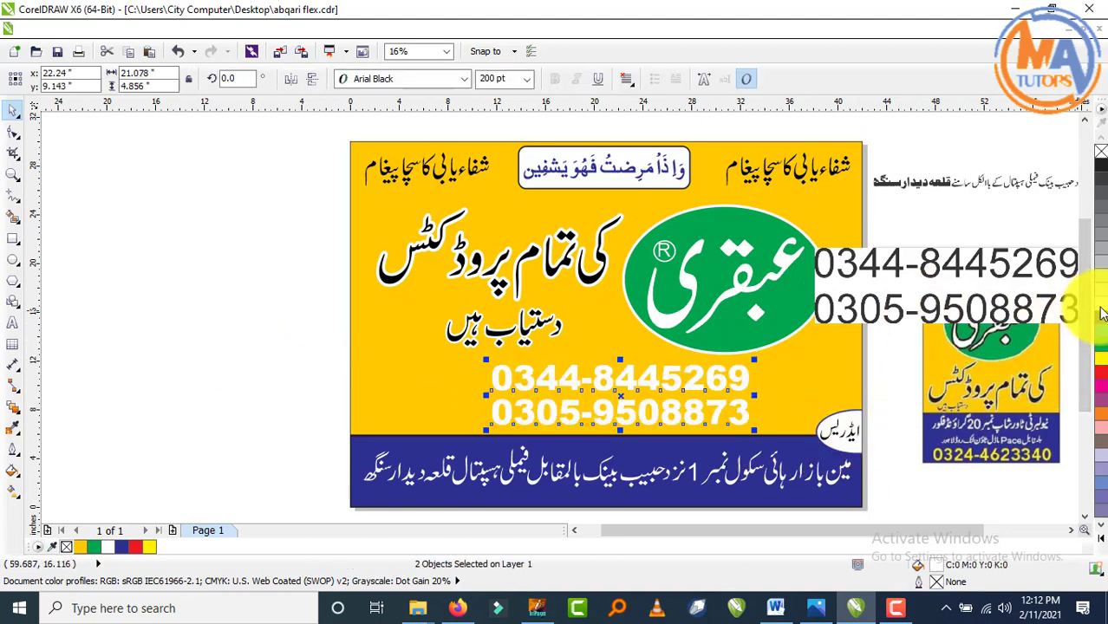
left_click(1101, 320)
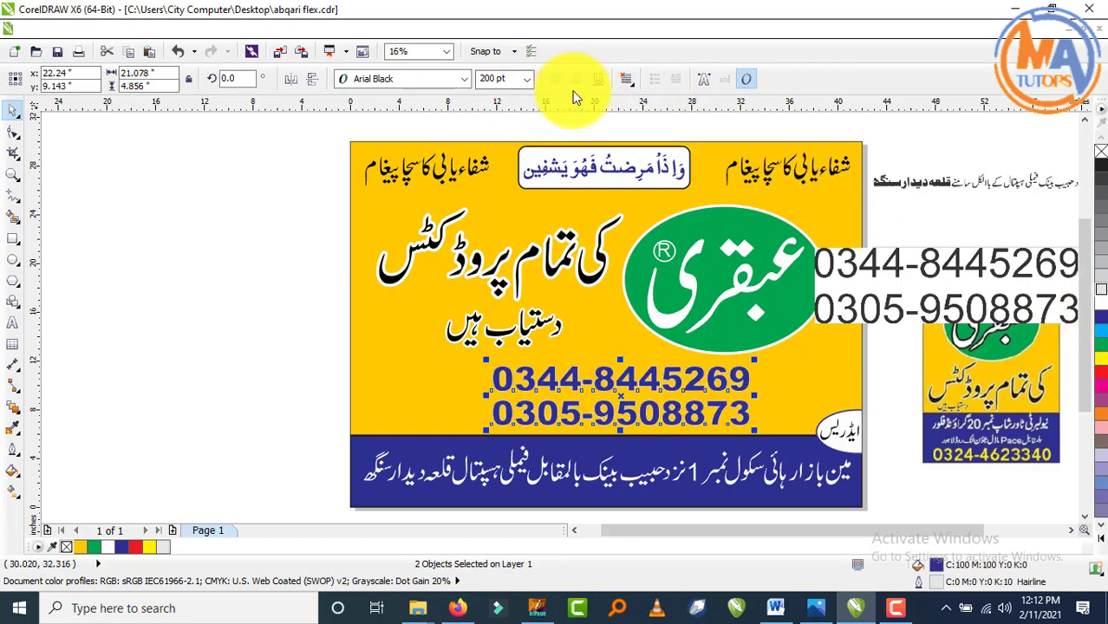
- Give the phone numbers a 36 pt rounded-corner outline via the F12 outline settings
key("F12")
left_click(466, 213)
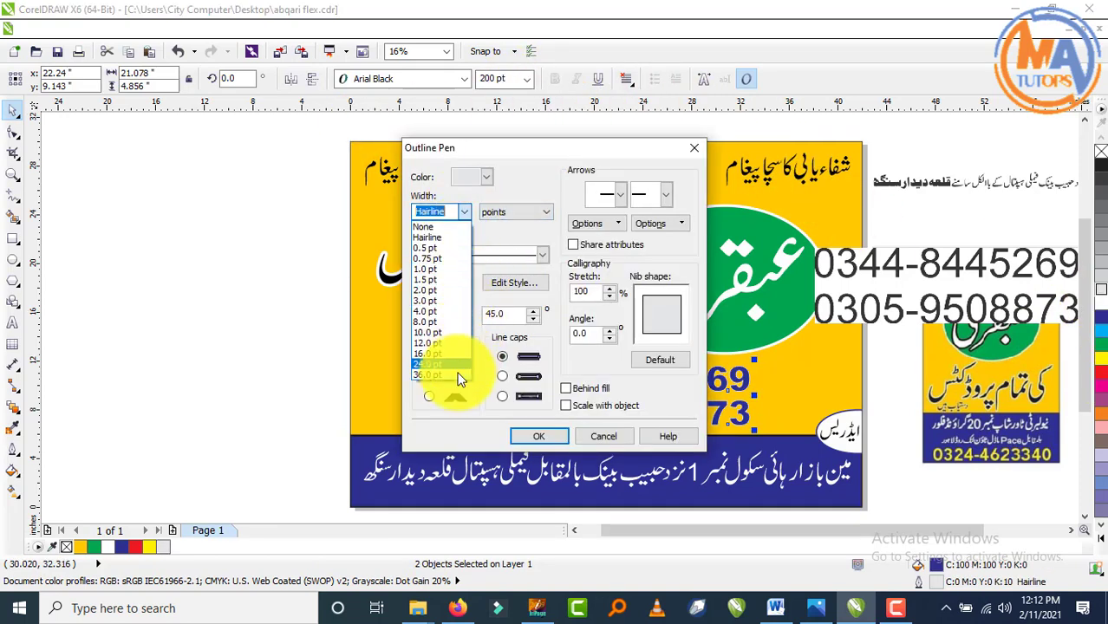
left_click(456, 368)
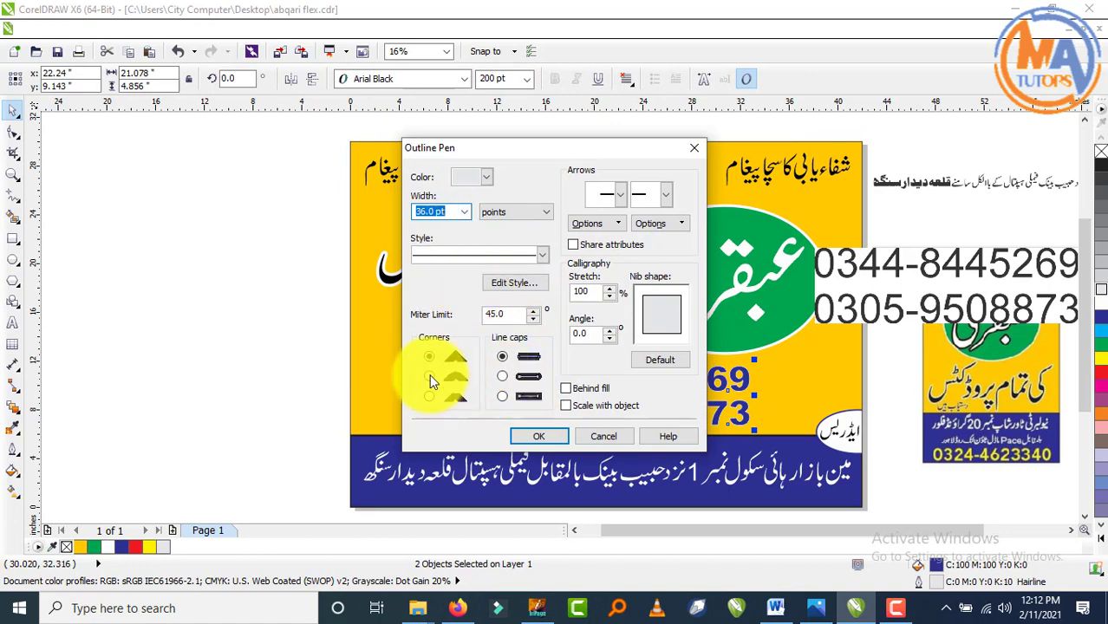
left_click(429, 377)
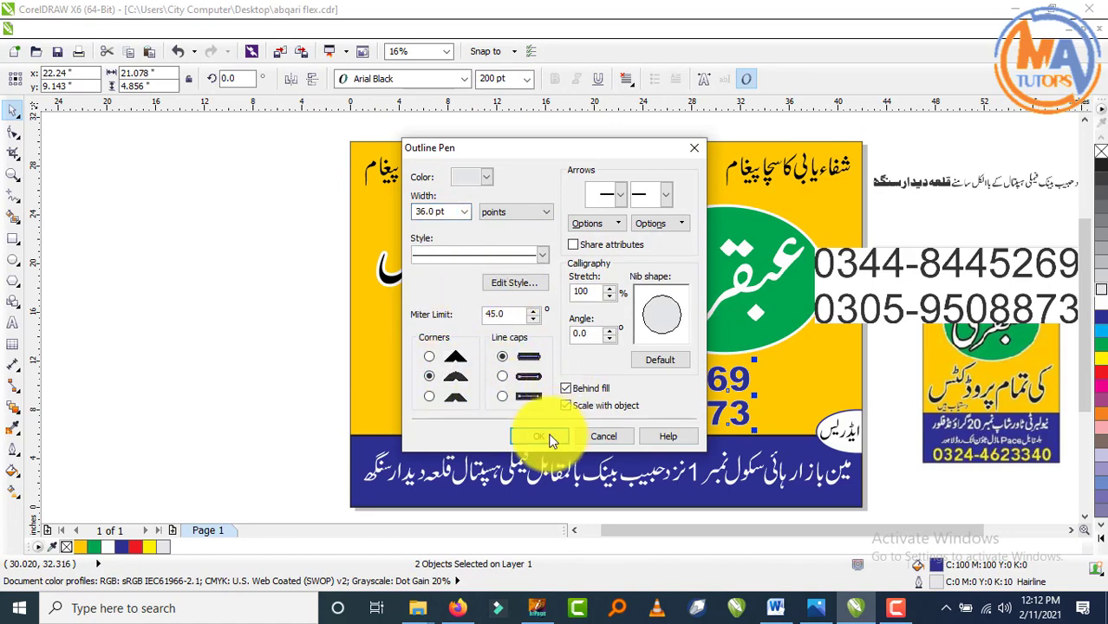
left_click(537, 436)
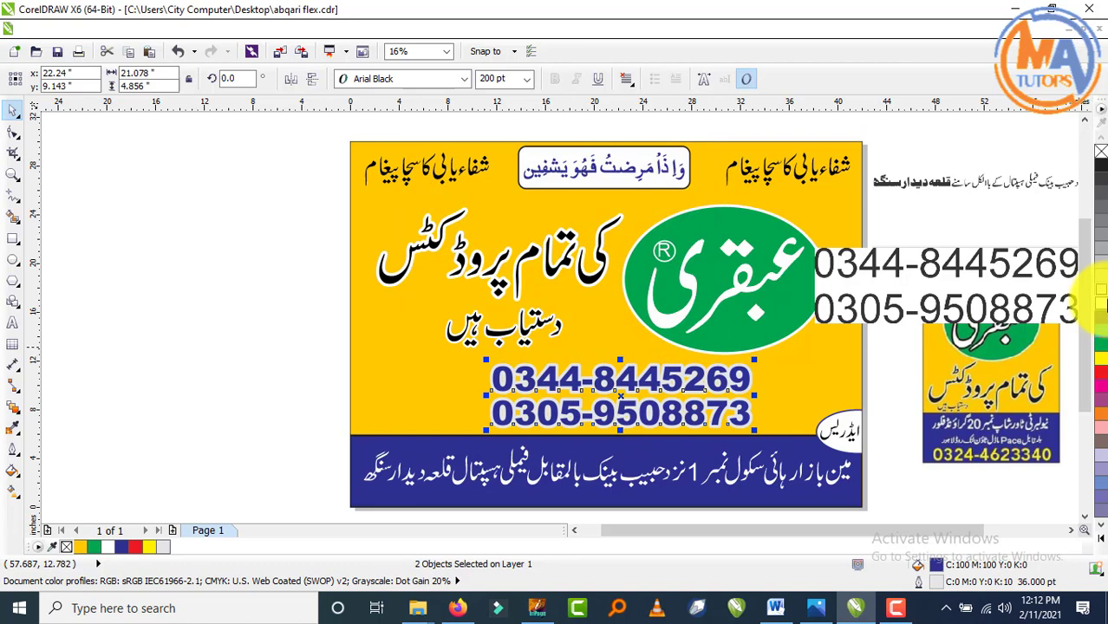
left_click(150, 393)
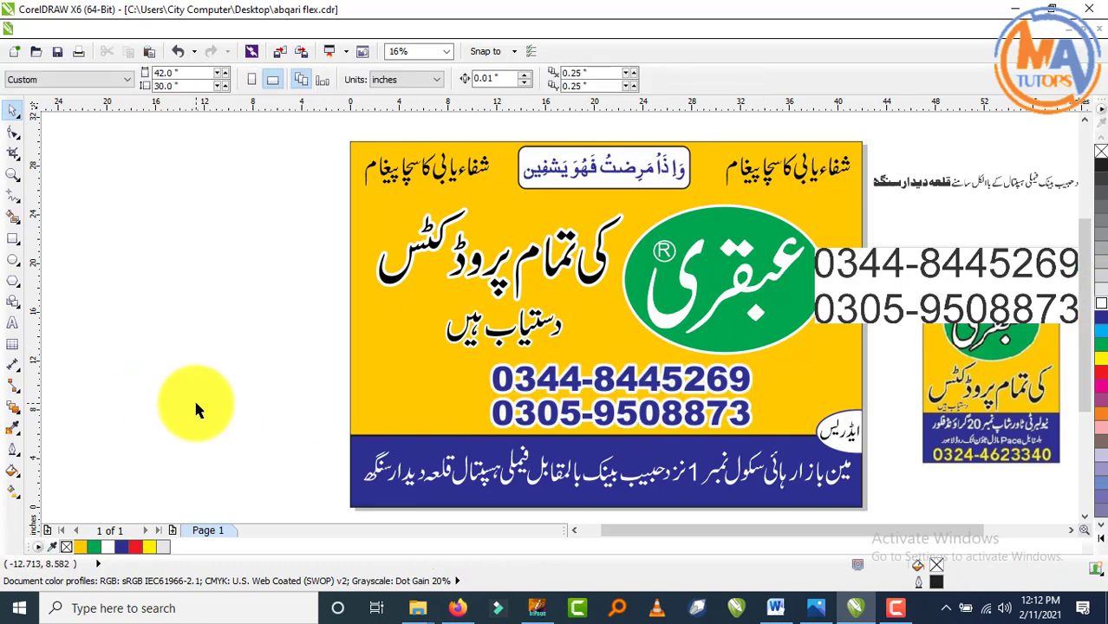
- Move the phone-number reference picture up above the banner, clear of the signboard
key("F4")
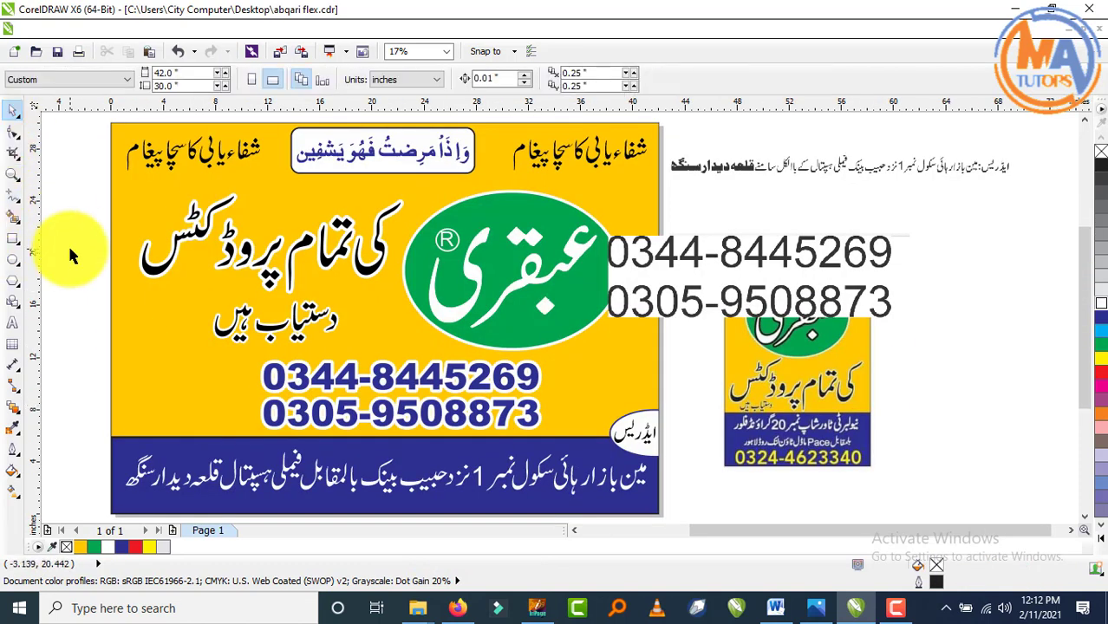
left_click(713, 273)
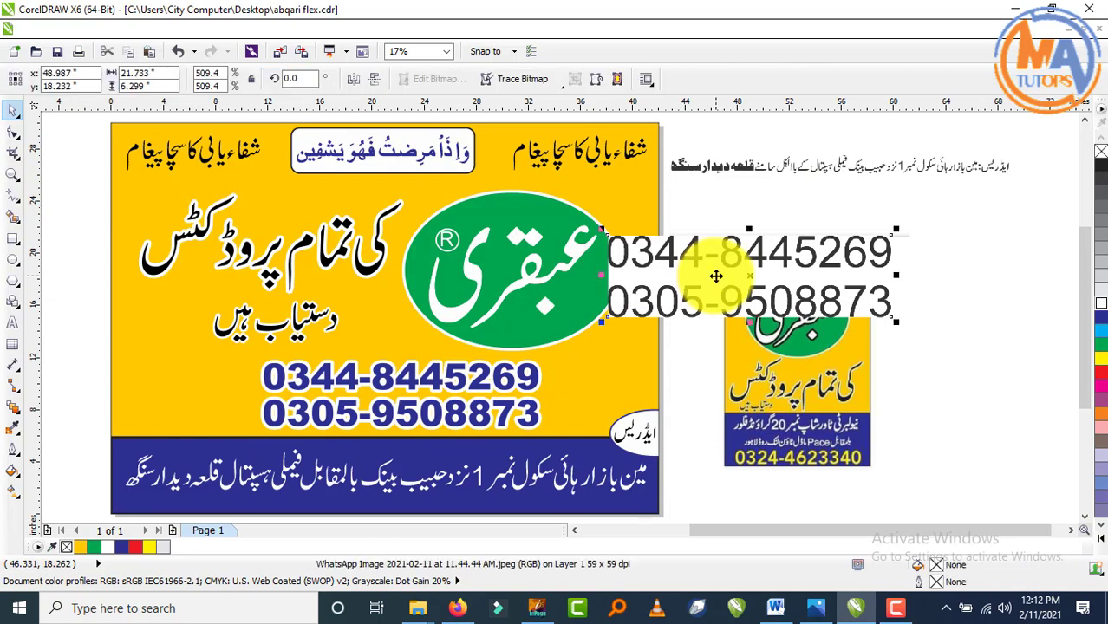
scroll(717, 276, "down", 2)
left_click_drag(717, 278, 785, 184)
left_click(878, 340)
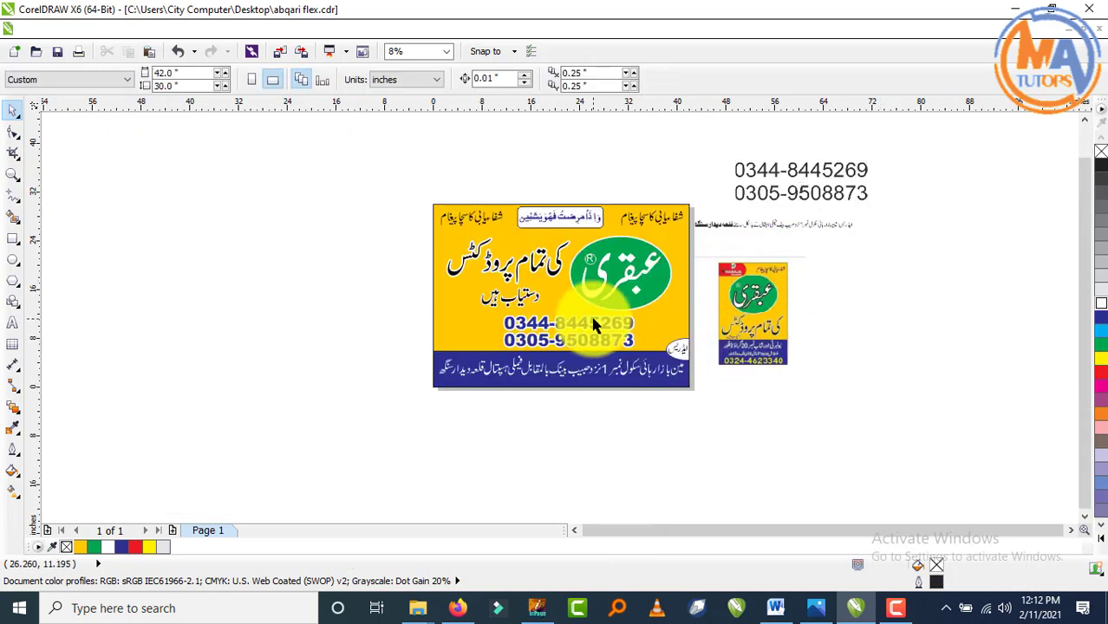
key("F4")
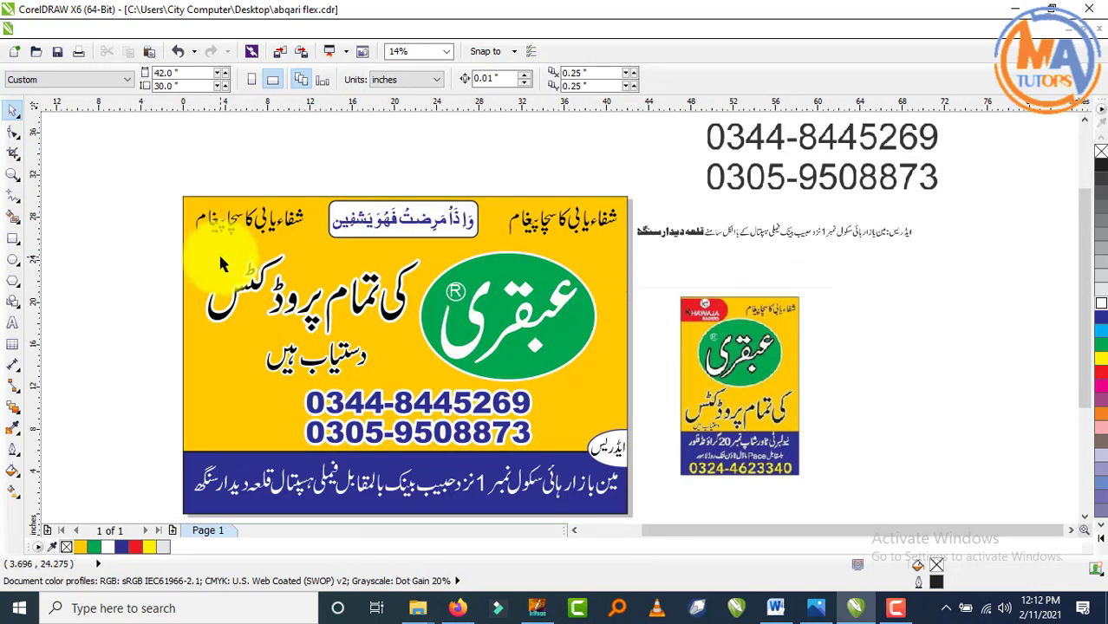